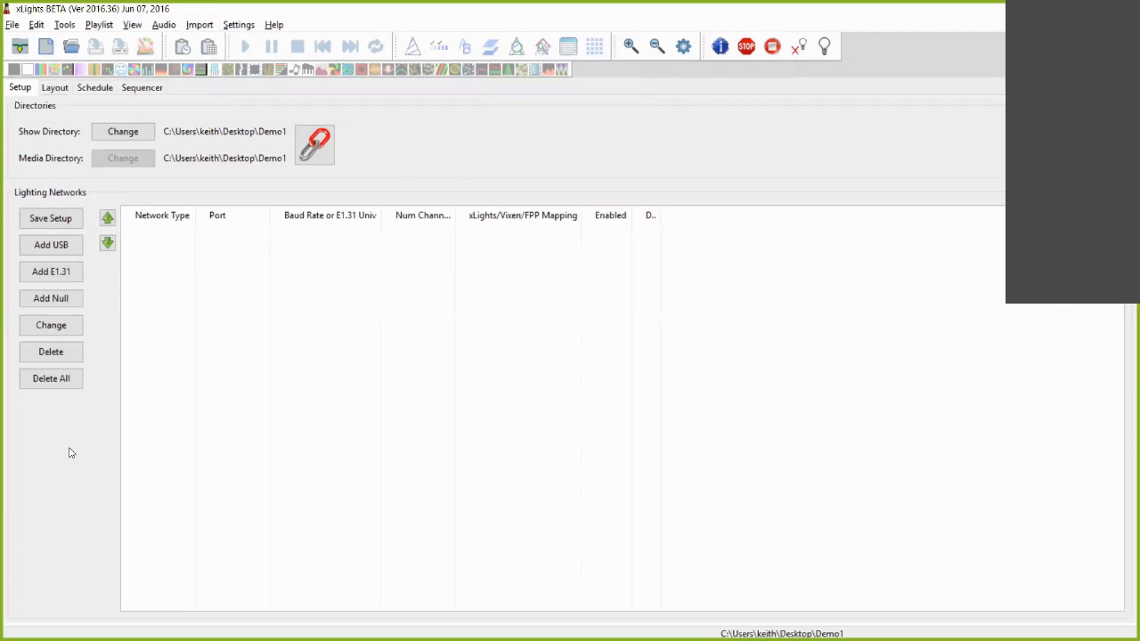
{"action": "left_click", "coordinate": [56, 92]}
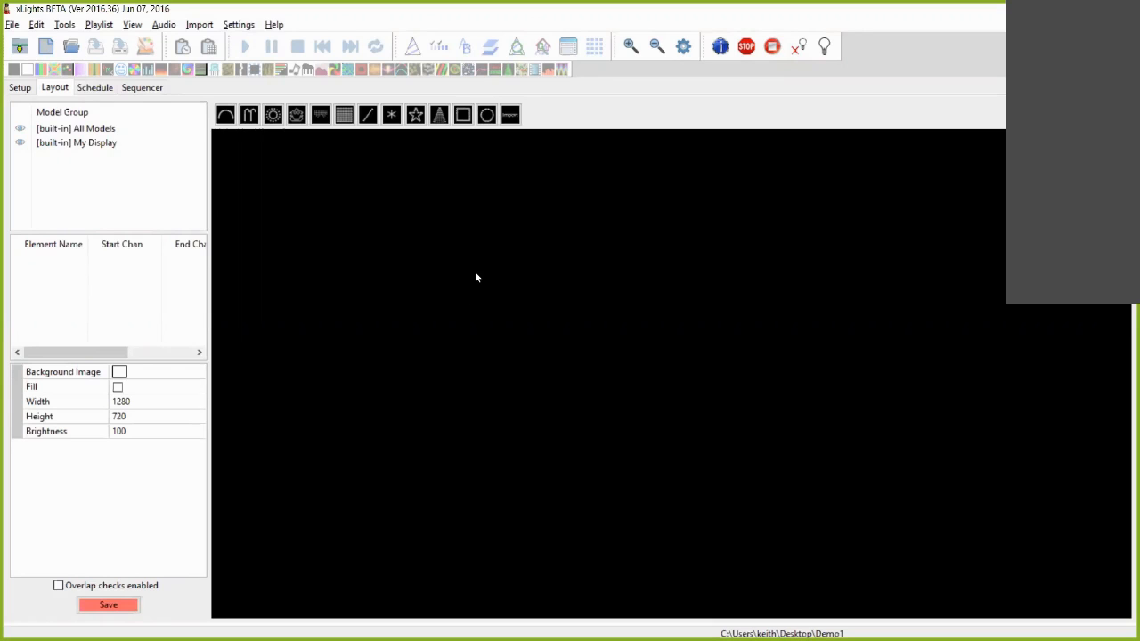
{"action": "left_click", "coordinate": [89, 145]}
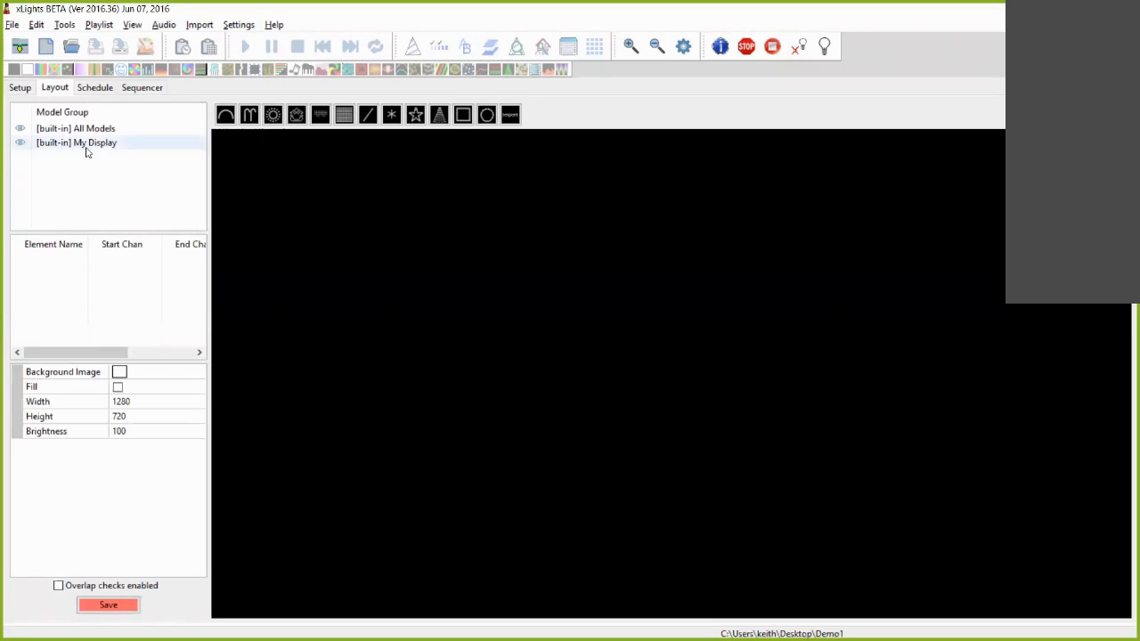
- Add a null output with 30000 channels to the lighting networks
{"action": "left_click", "coordinate": [18, 88]}
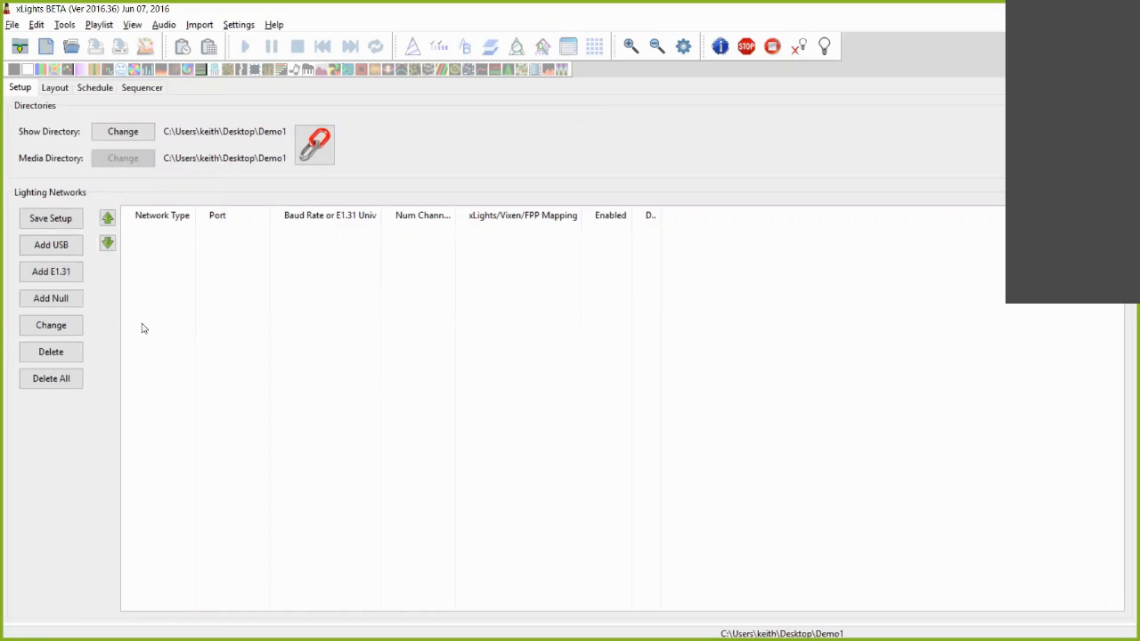
{"action": "left_click", "coordinate": [64, 304]}
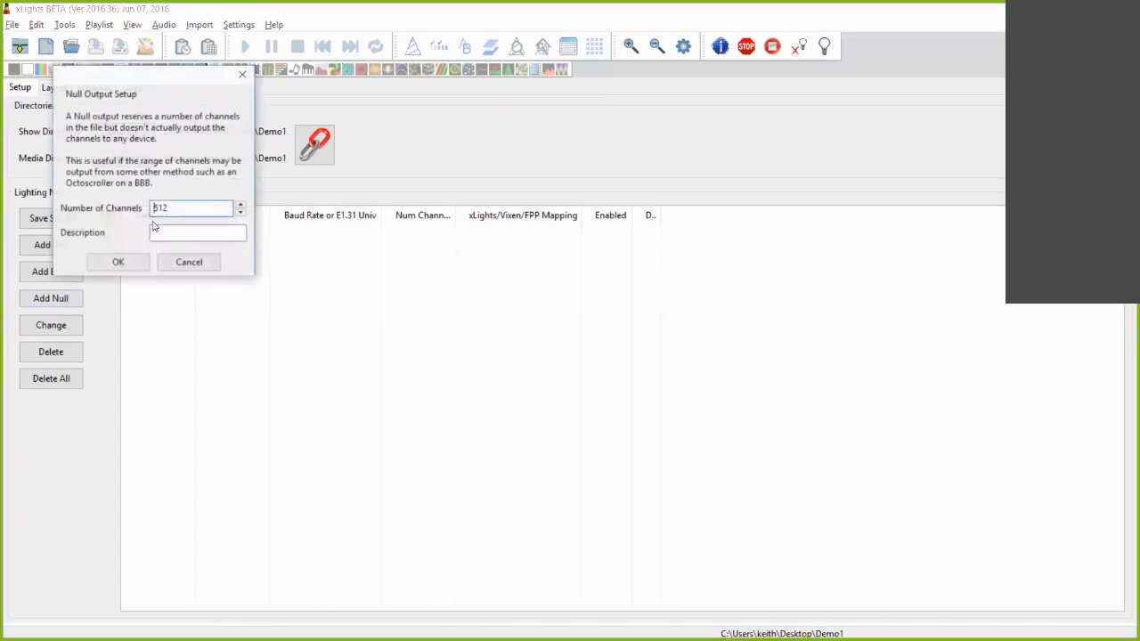
{"action": "type", "text": "30000"}
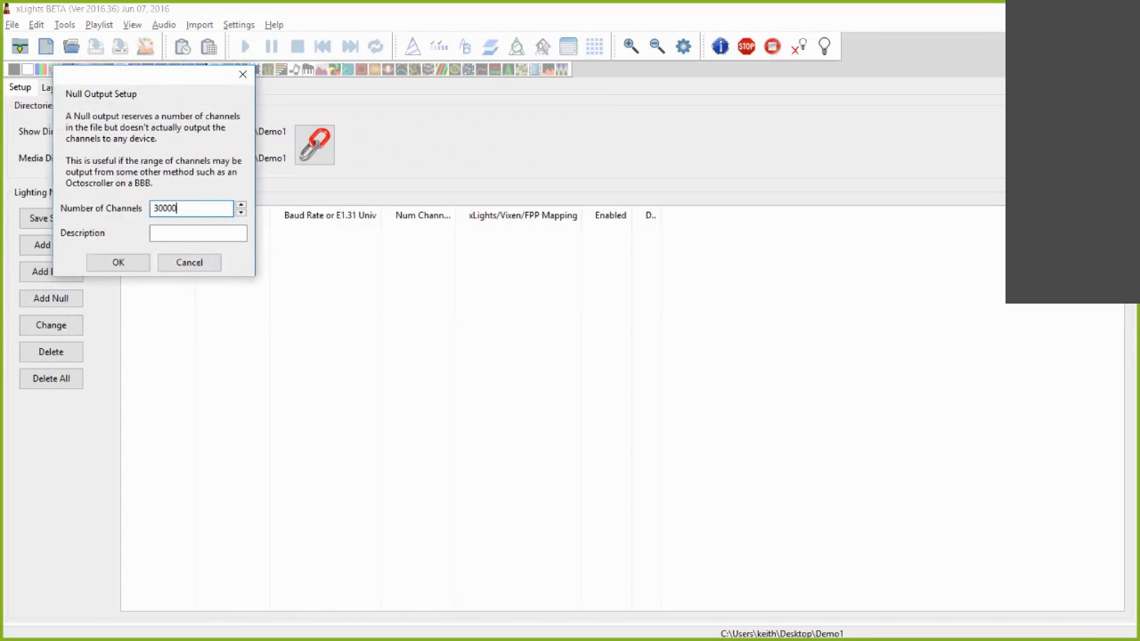
{"action": "left_click", "coordinate": [121, 260]}
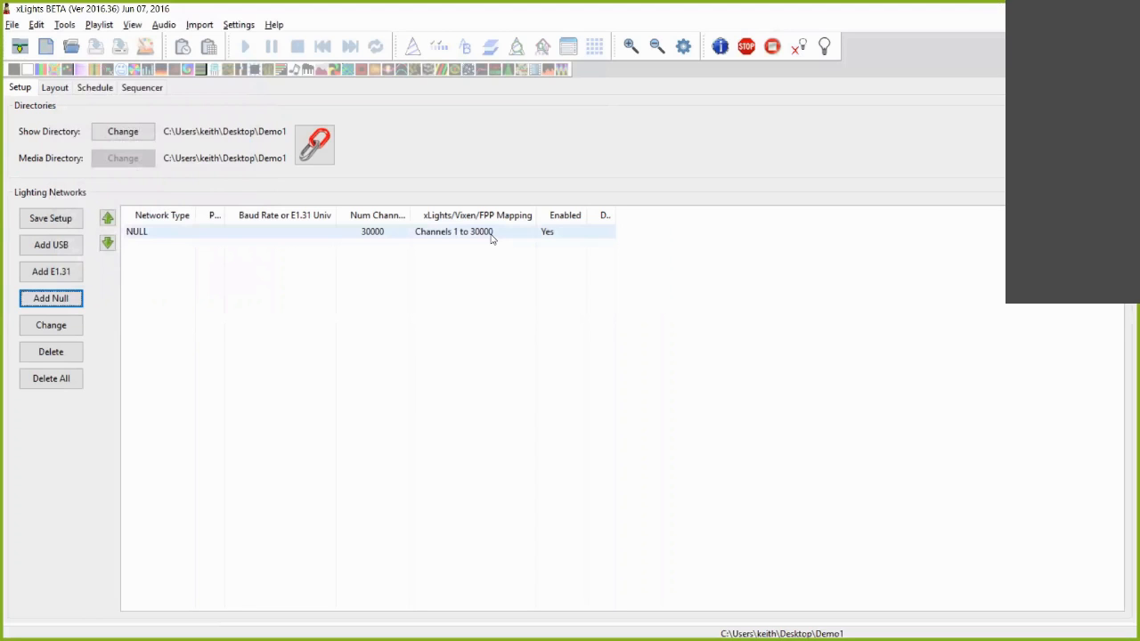
- Load House.JPG from the Demo1 folder on the Desktop as the layout's background image
{"action": "left_click", "coordinate": [55, 88]}
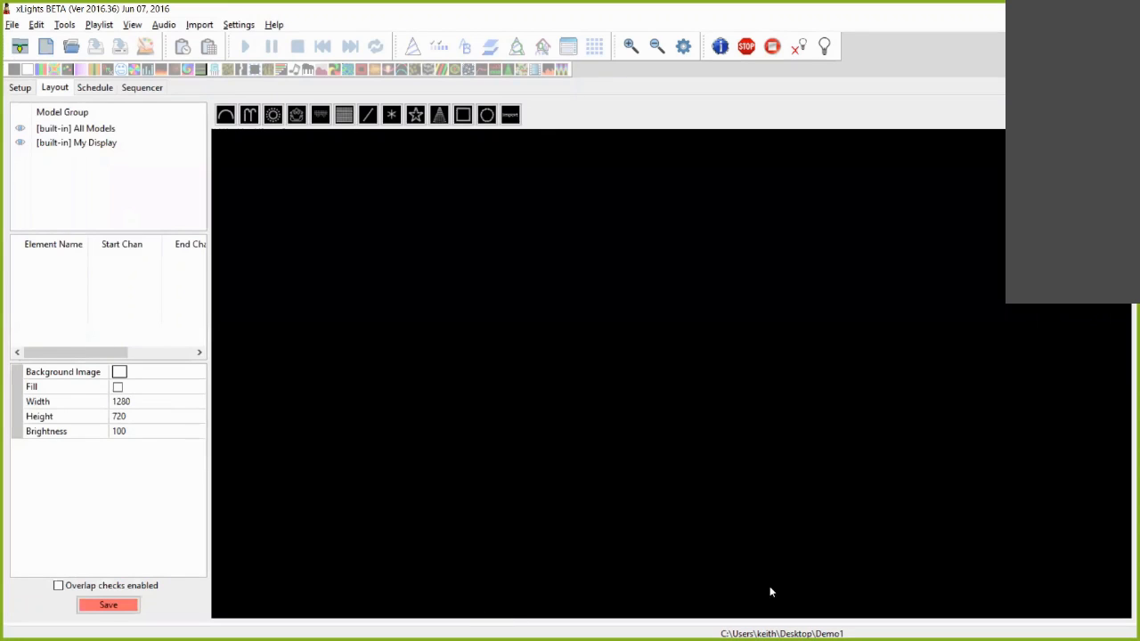
{"action": "left_click", "coordinate": [150, 371]}
{"action": "left_click", "coordinate": [139, 372]}
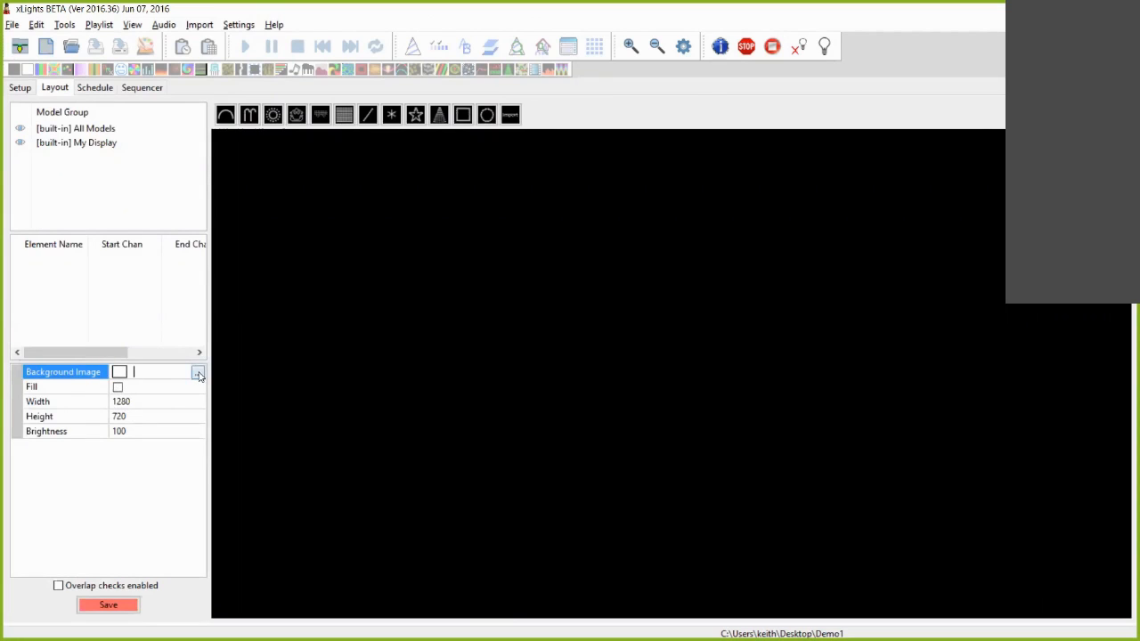
{"action": "left_click", "coordinate": [198, 372]}
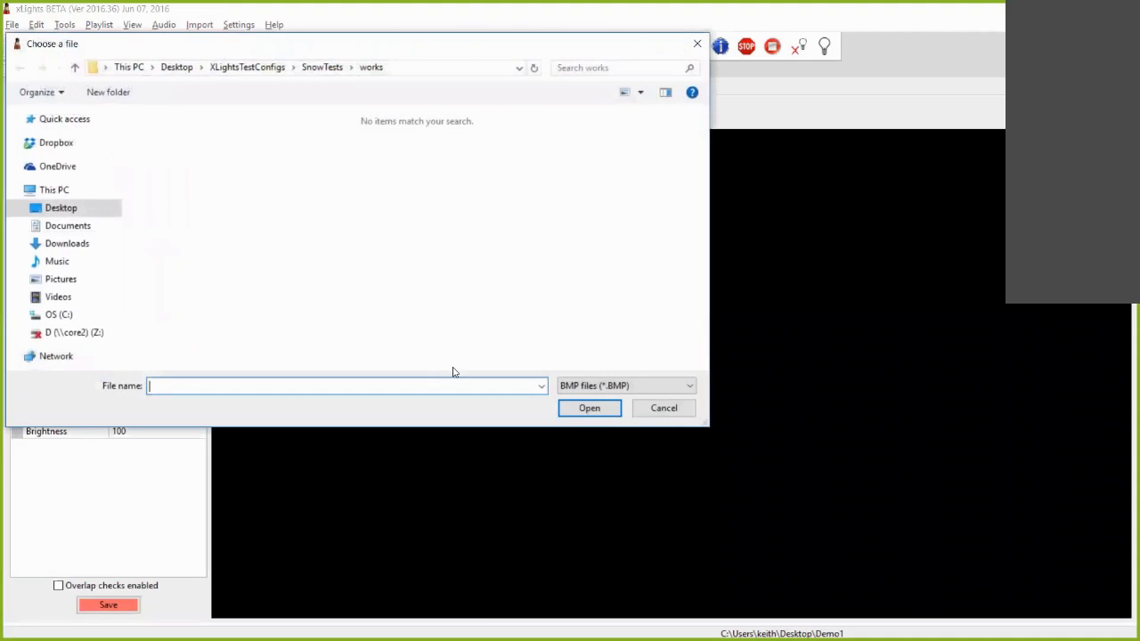
{"action": "left_click", "coordinate": [583, 384]}
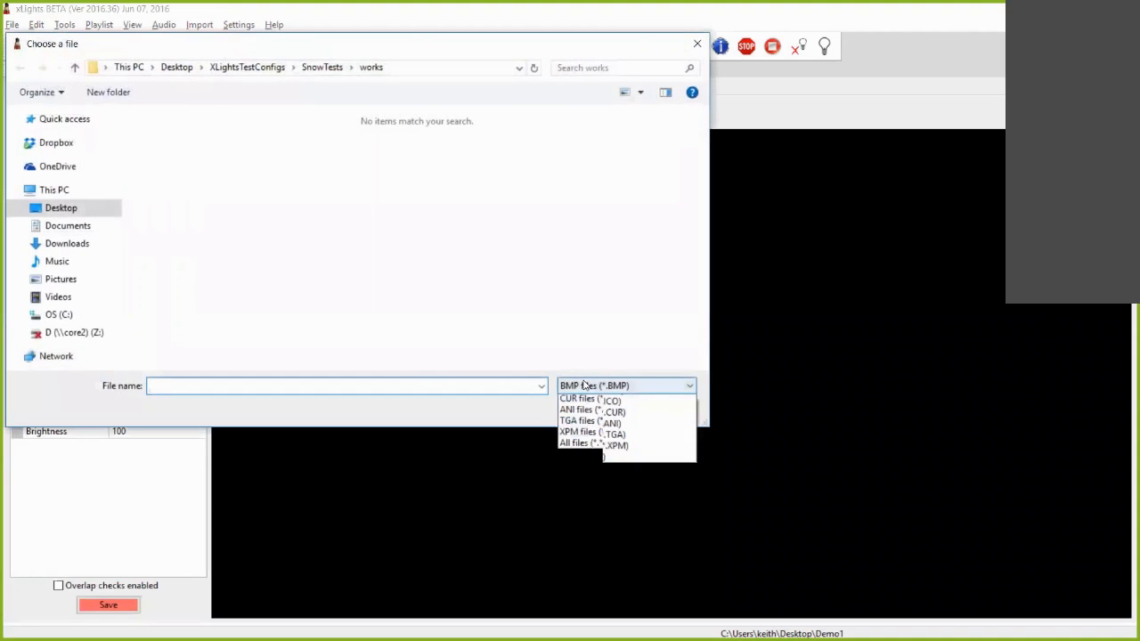
{"action": "left_click", "coordinate": [589, 421]}
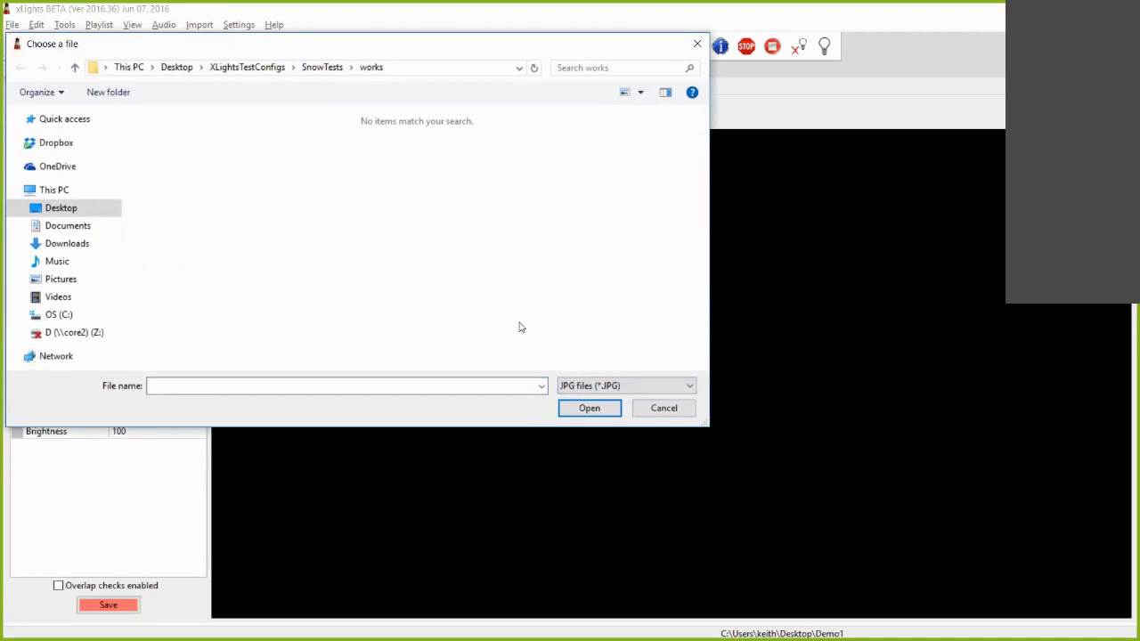
{"action": "left_click", "coordinate": [182, 69]}
{"action": "double_click", "coordinate": [258, 153]}
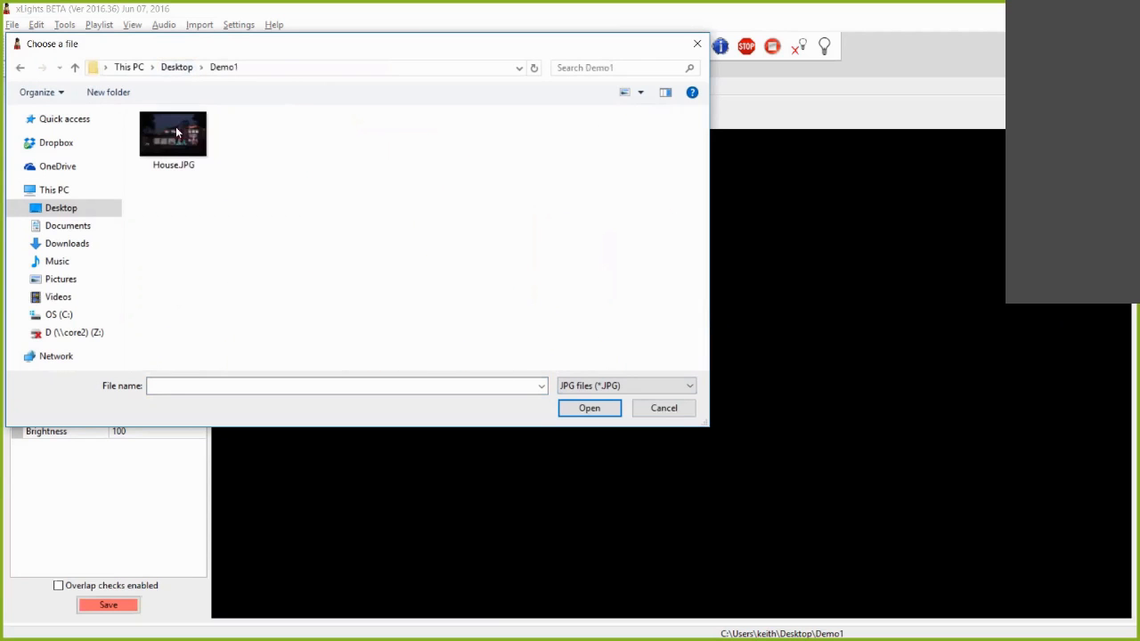
{"action": "double_click", "coordinate": [153, 129]}
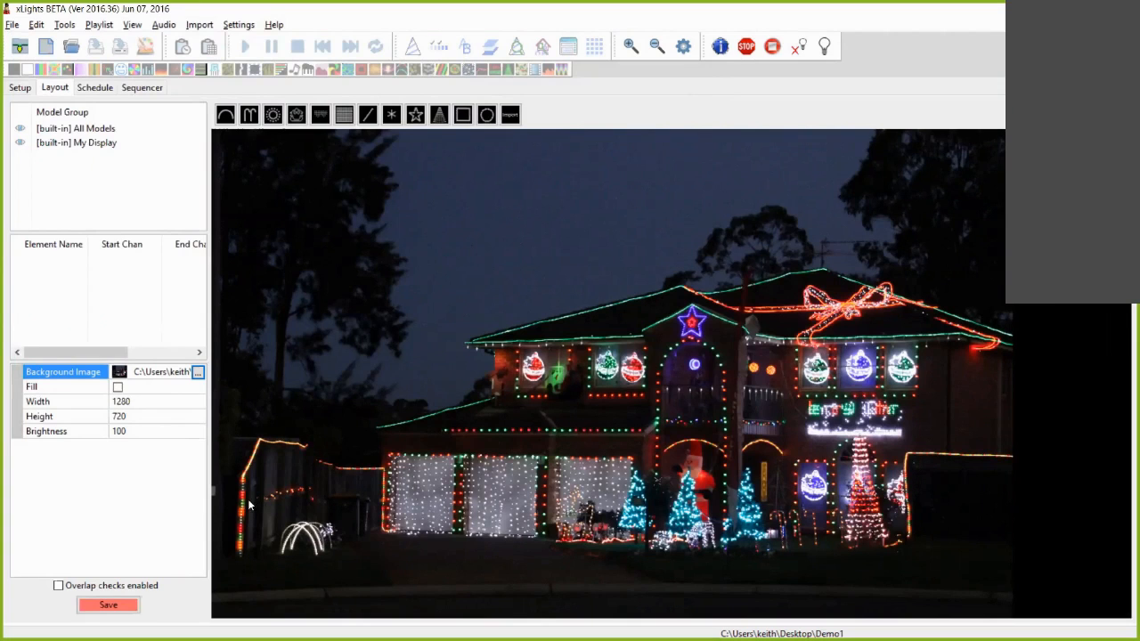
- Try a width of 1000 for the layout preview
{"action": "left_click", "coordinate": [146, 403]}
{"action": "left_click", "coordinate": [151, 403]}
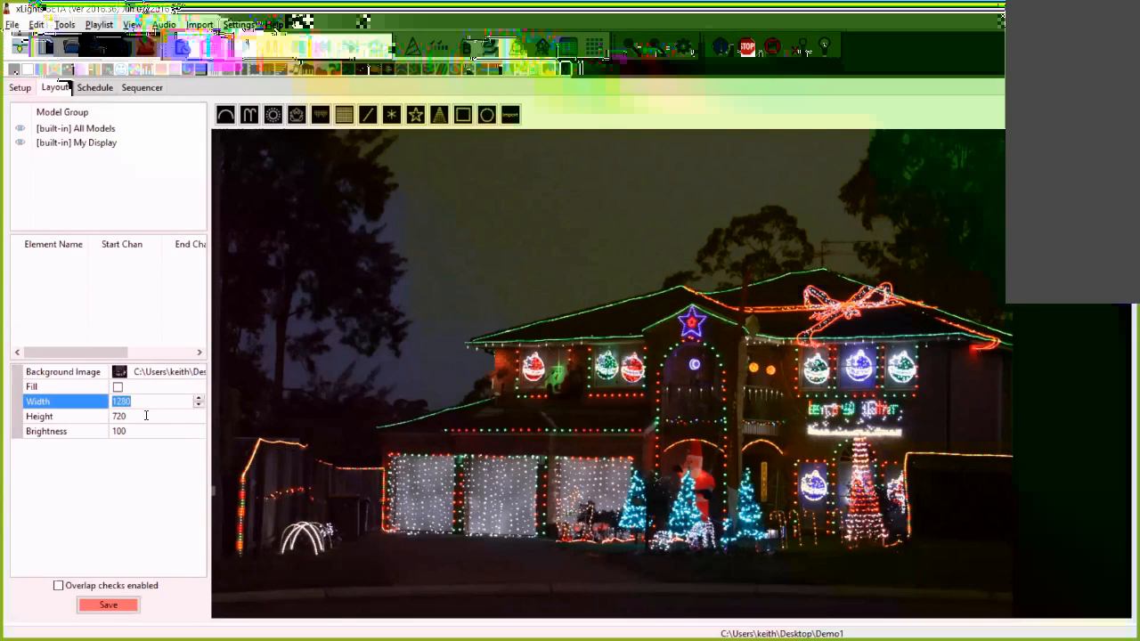
{"action": "type", "text": "100"}
{"action": "key", "text": "Return"}
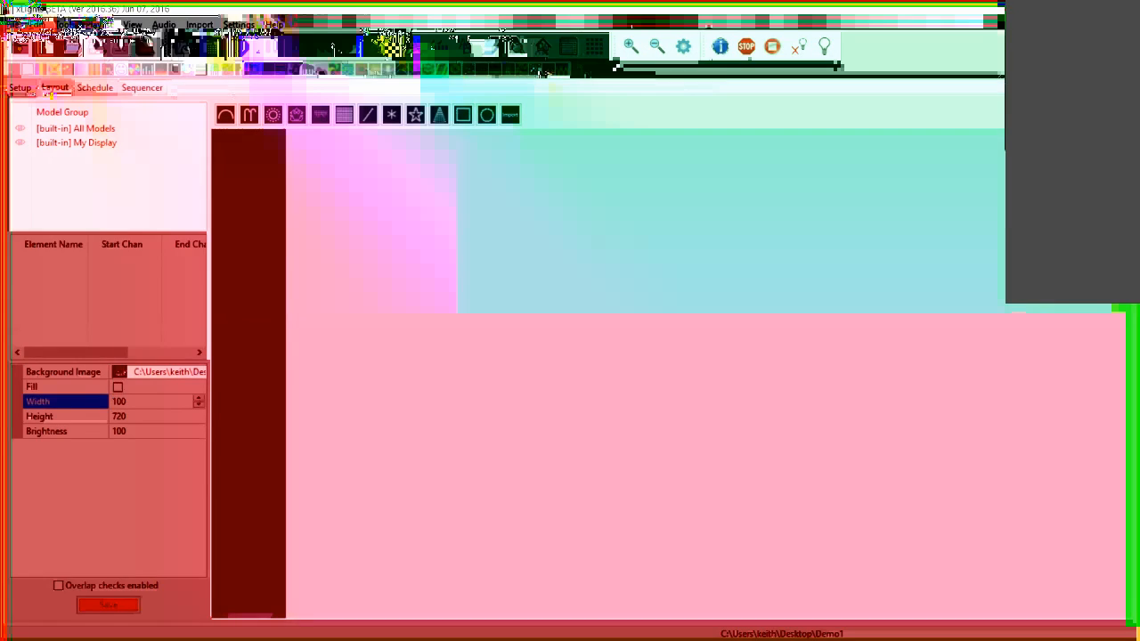
{"action": "type", "text": "0"}
{"action": "key", "text": "Return"}
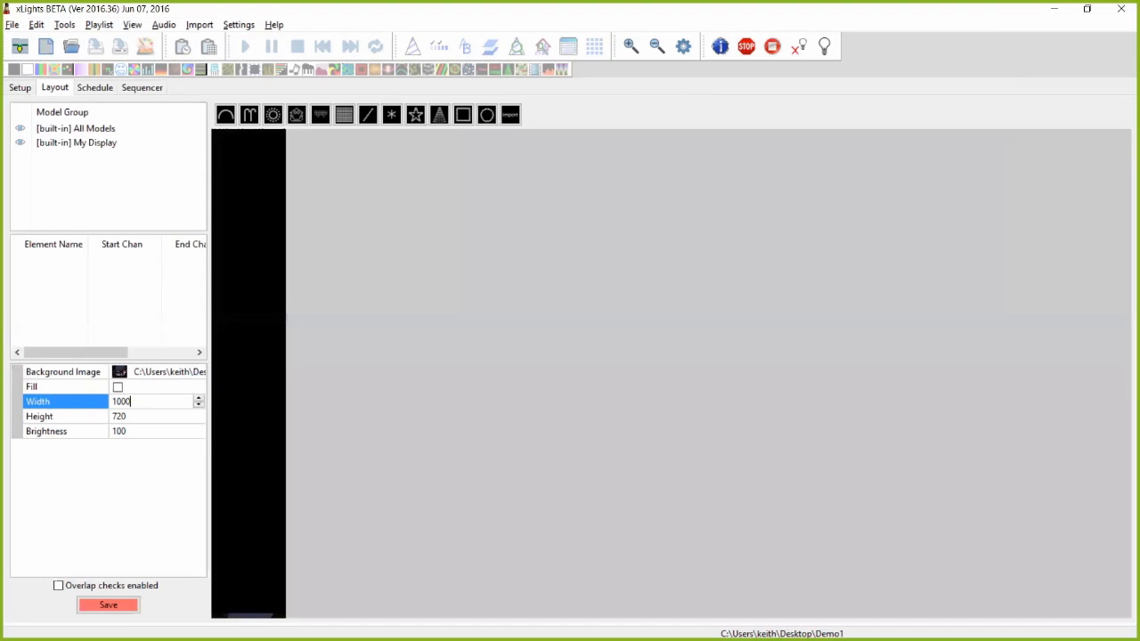
{"action": "key", "text": "Return"}
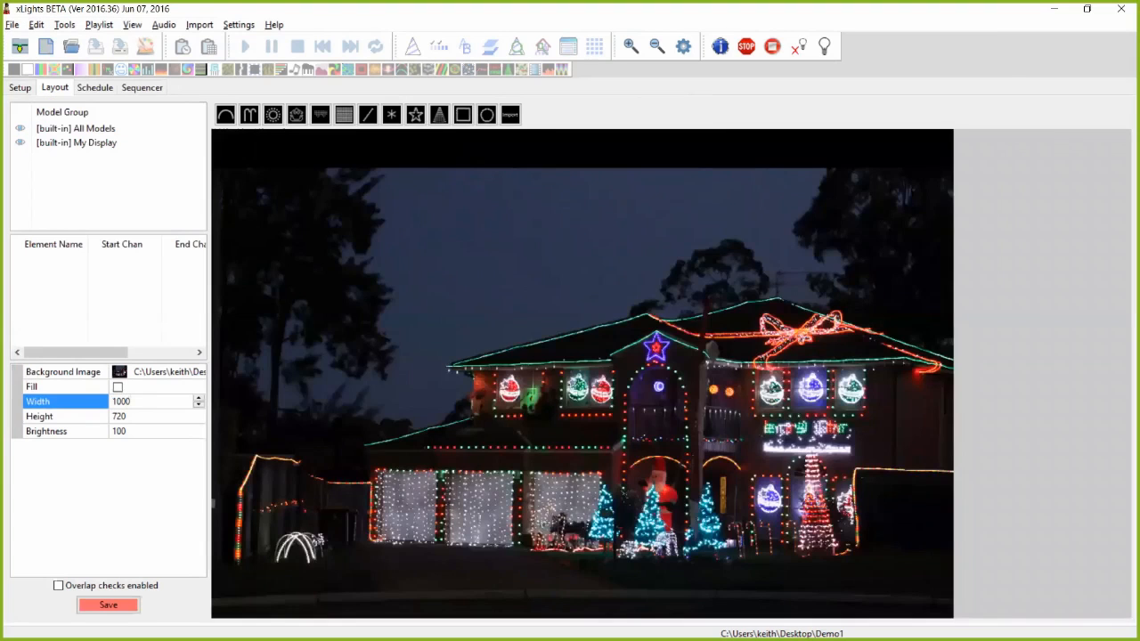
- Set the layout preview's width back to 1280
{"action": "left_click", "coordinate": [147, 399]}
{"action": "type", "text": "1280"}
{"action": "key", "text": "Return"}
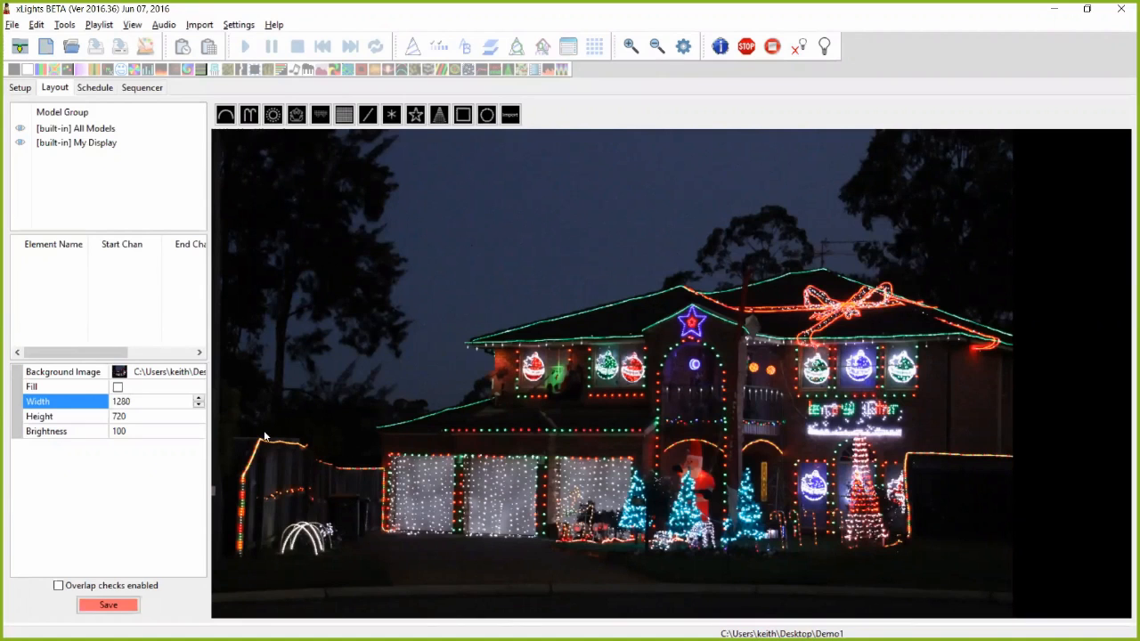
- Lower the background image's brightness to 30 and save the layout
{"action": "left_click", "coordinate": [153, 430]}
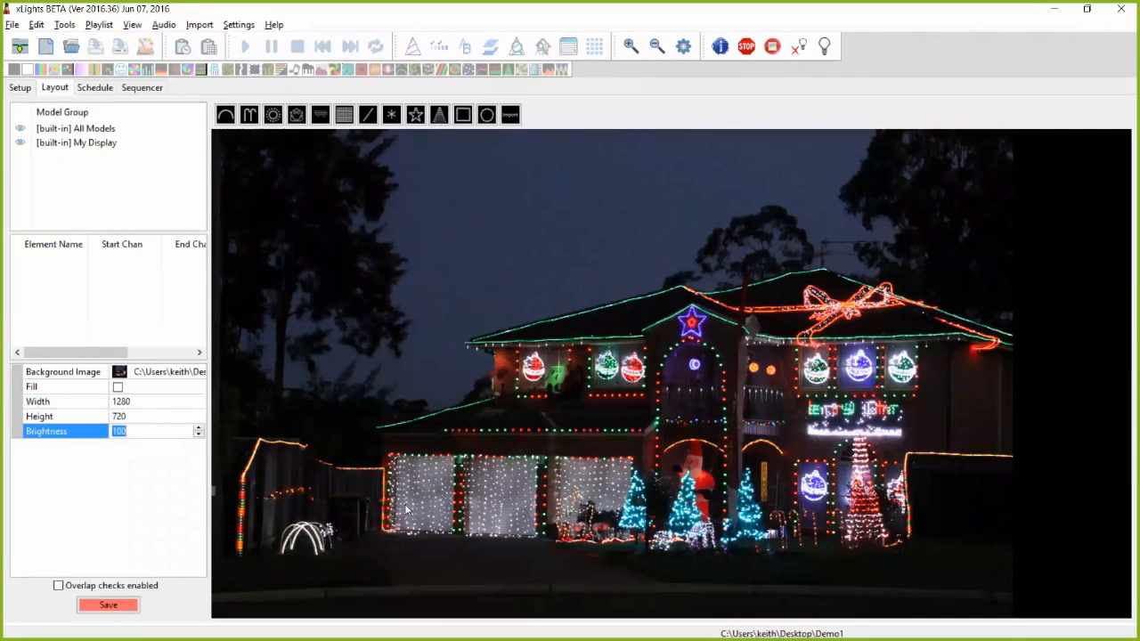
{"action": "type", "text": "50"}
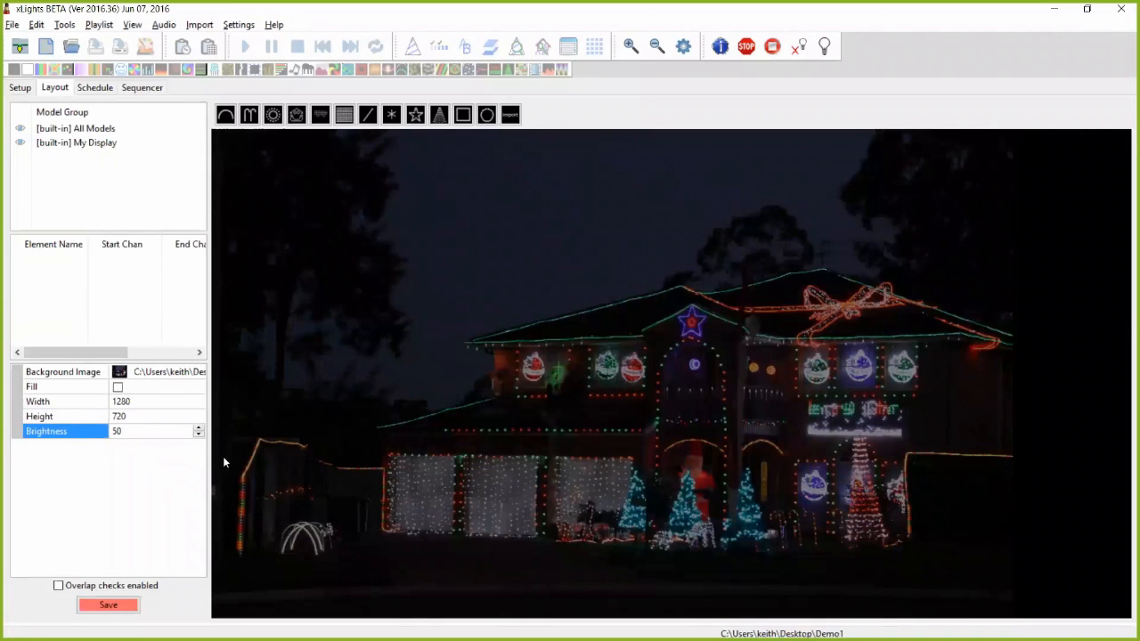
{"action": "key", "text": "BackSpace"}
{"action": "type", "text": "3"}
{"action": "key", "text": "Return"}
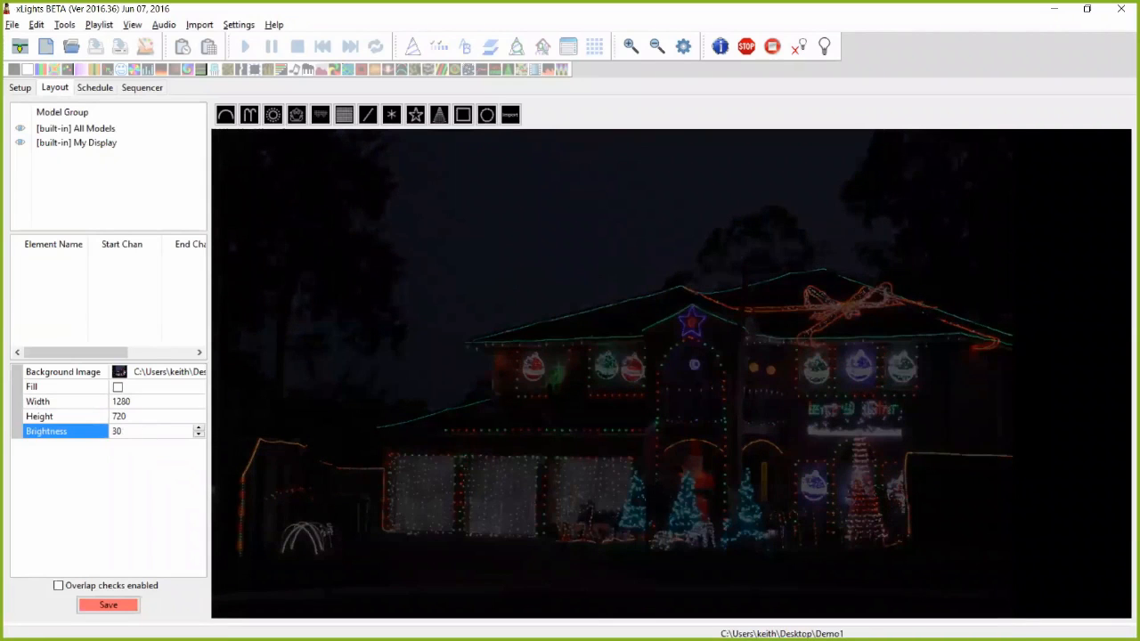
{"action": "left_click", "coordinate": [425, 455]}
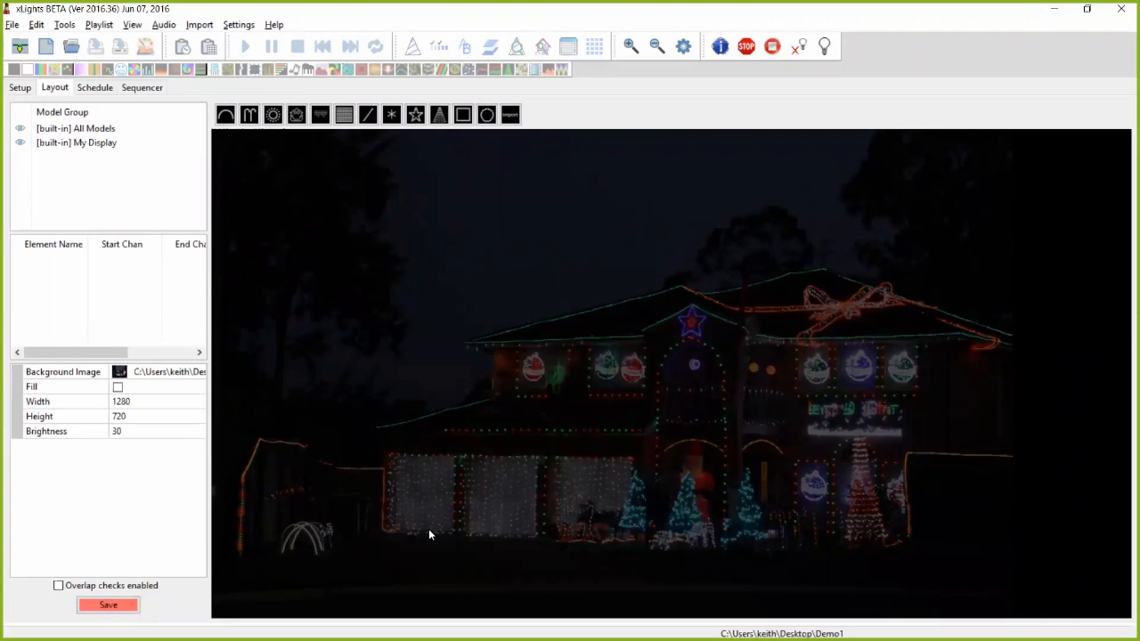
{"action": "left_click", "coordinate": [114, 605]}
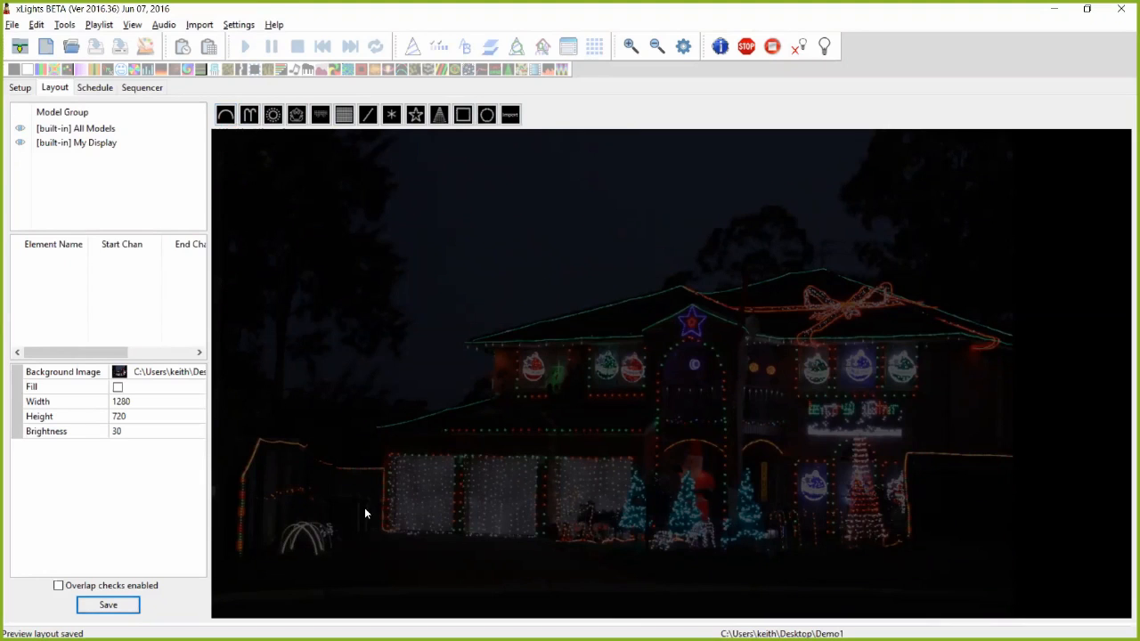
{"action": "left_click", "coordinate": [250, 117]}
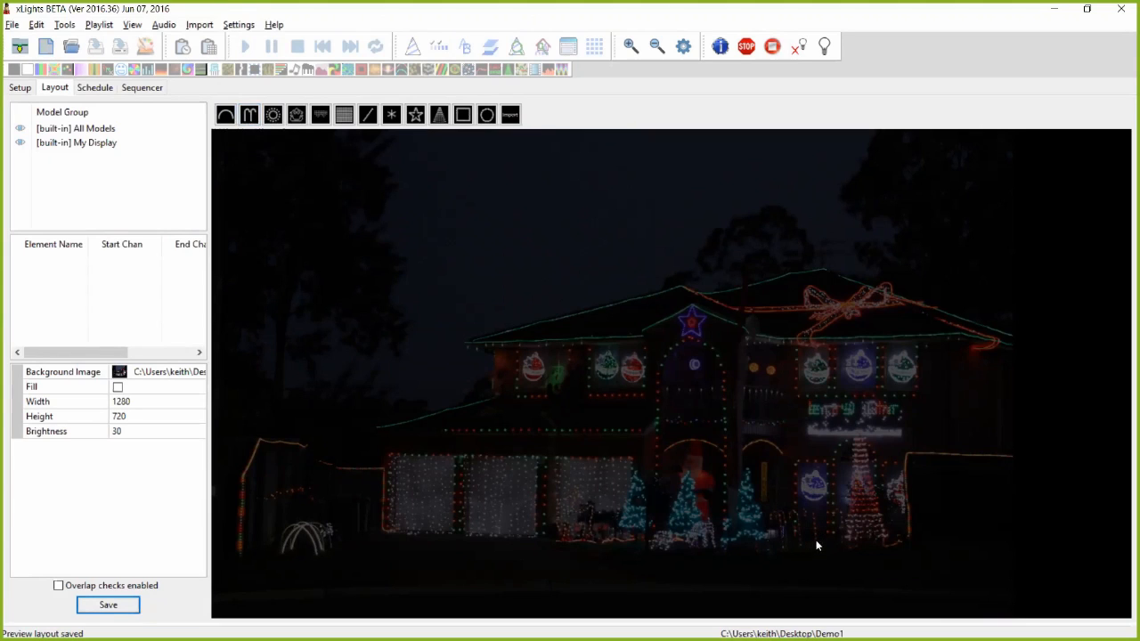
{"action": "left_click", "coordinate": [273, 118]}
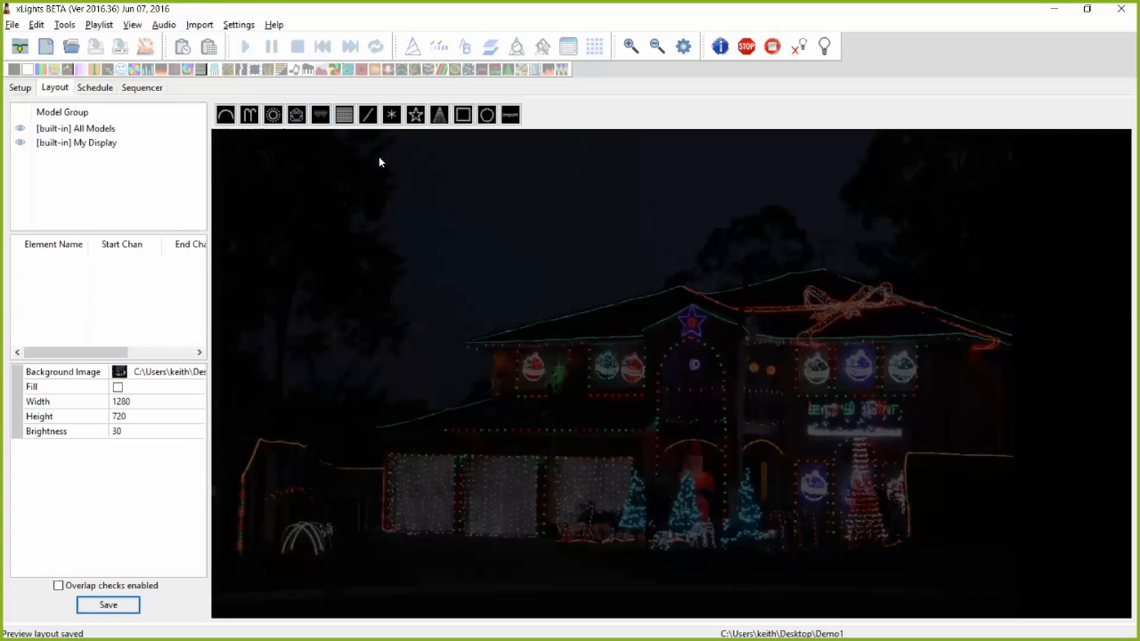
{"action": "left_click", "coordinate": [345, 115]}
{"action": "left_click", "coordinate": [344, 117]}
{"action": "left_click", "coordinate": [393, 119]}
{"action": "left_click", "coordinate": [487, 114]}
- Draw a single Arches model in the sky above the garage side of the house and deselect it
{"action": "left_click", "coordinate": [228, 117]}
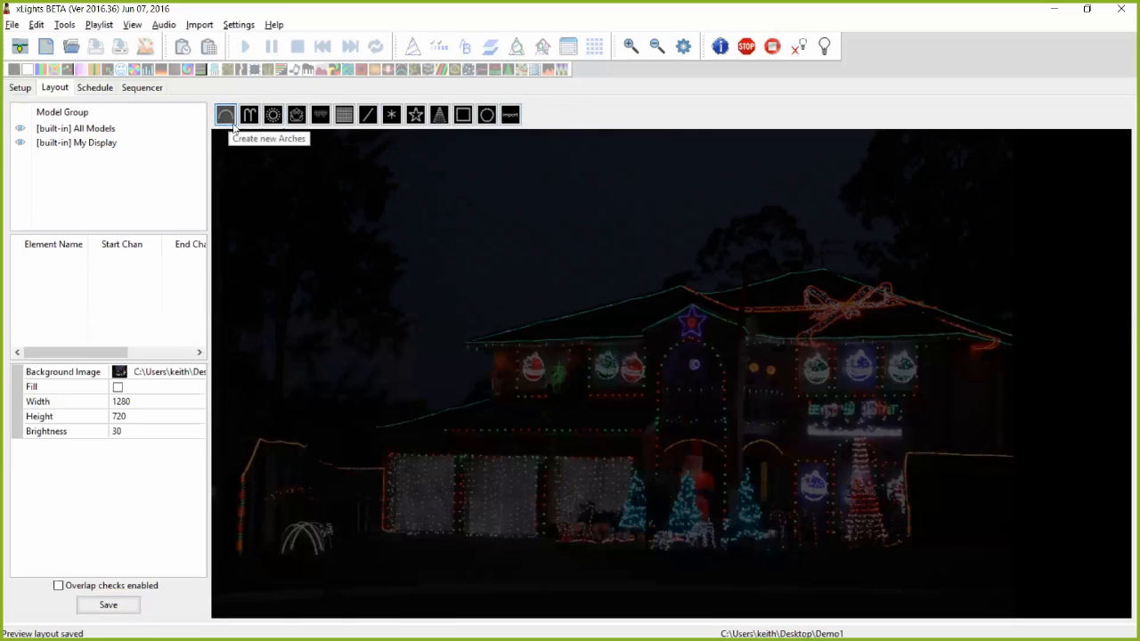
{"action": "left_click_drag", "start_coordinate": [325, 296], "coordinate": [455, 295]}
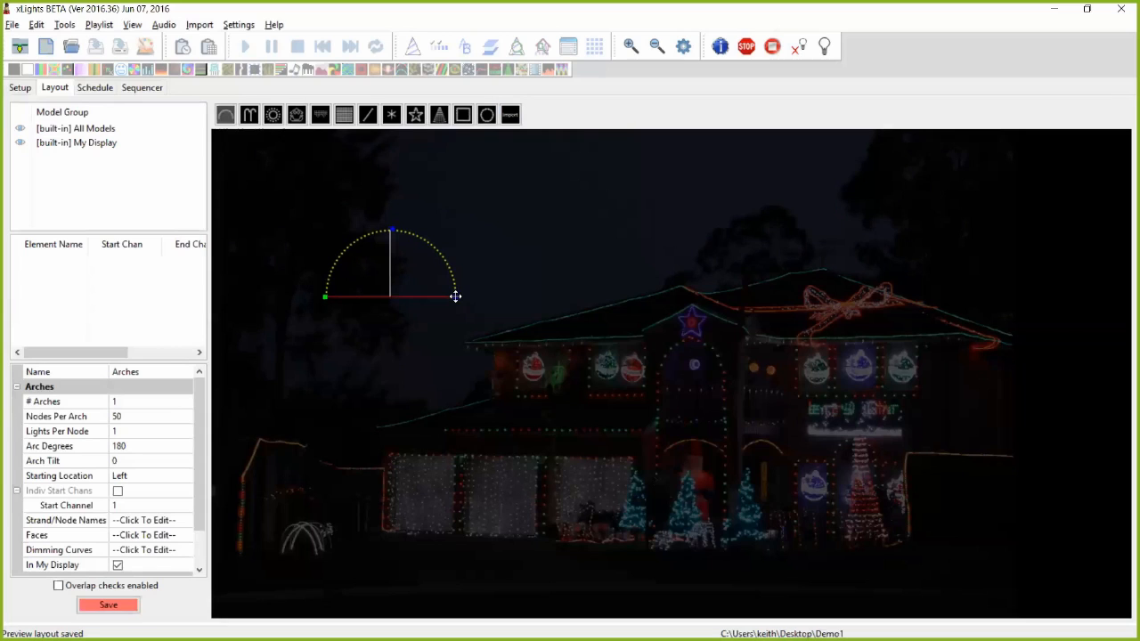
{"action": "left_click_drag", "start_coordinate": [455, 295], "coordinate": [454, 295]}
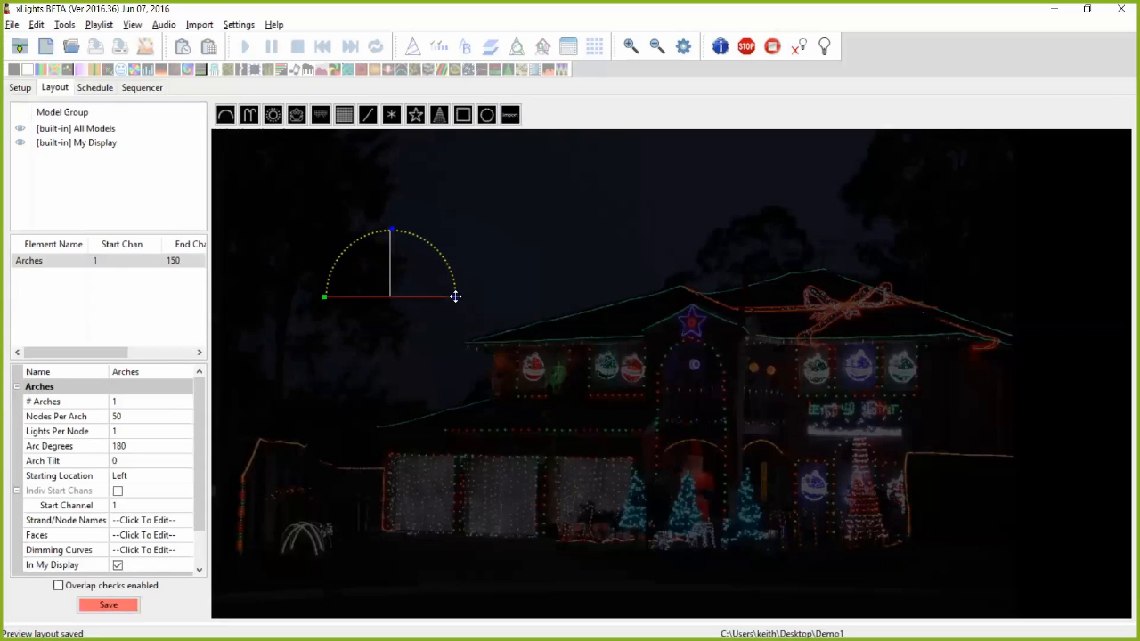
{"action": "left_click", "coordinate": [489, 296]}
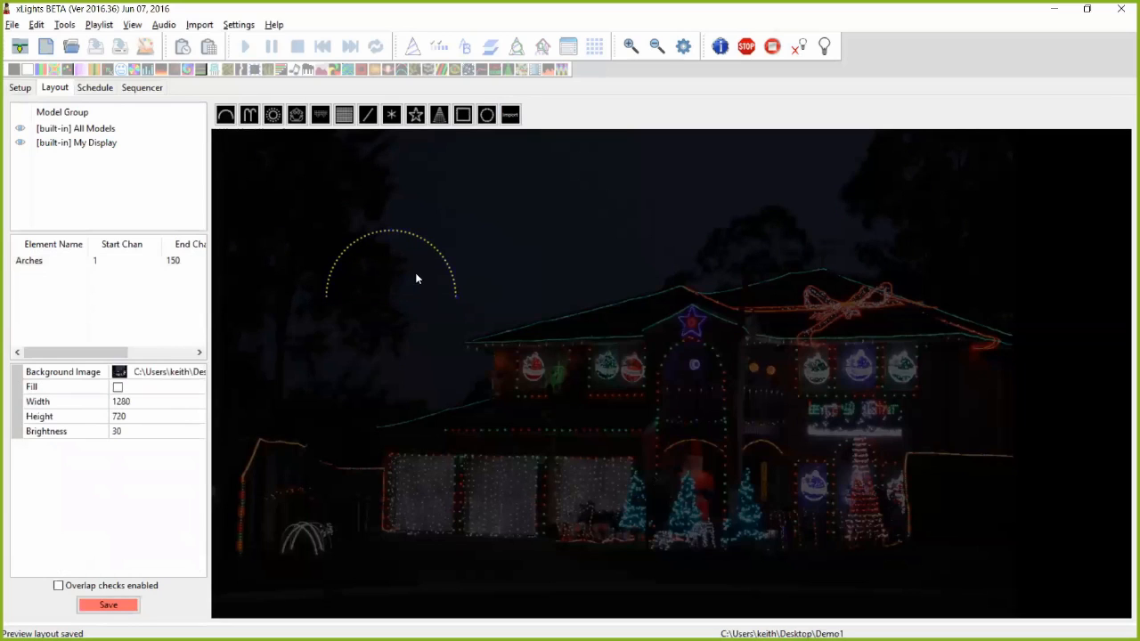
- Select the arch to examine its model properties, and deselect it again
{"action": "left_click", "coordinate": [415, 237]}
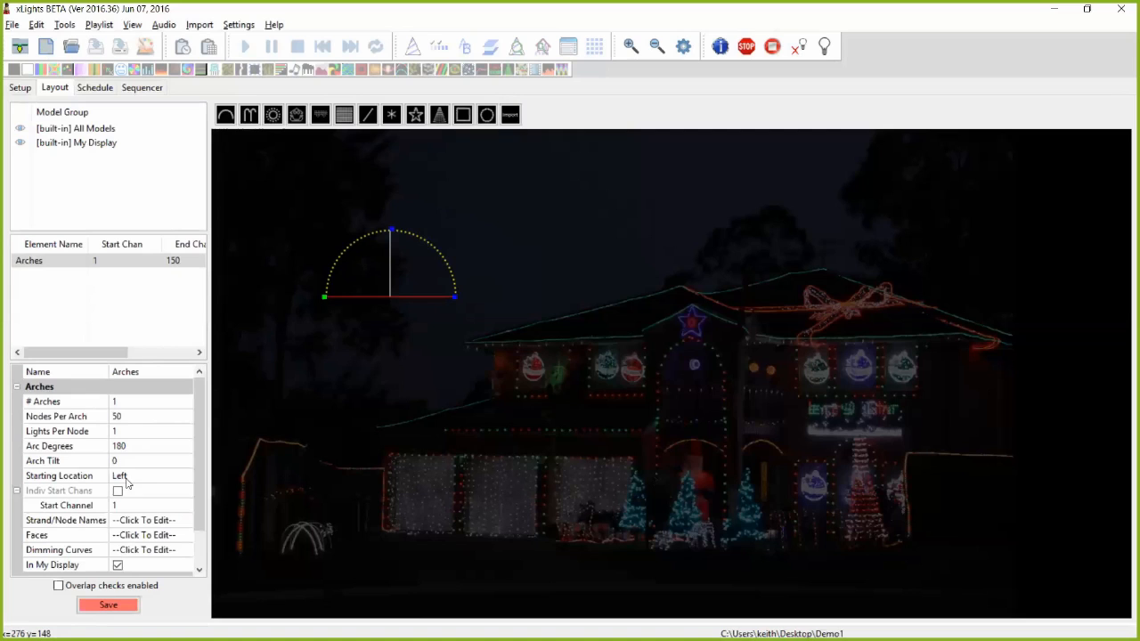
{"action": "left_click", "coordinate": [389, 325]}
{"action": "left_click", "coordinate": [358, 242]}
{"action": "left_click", "coordinate": [317, 355]}
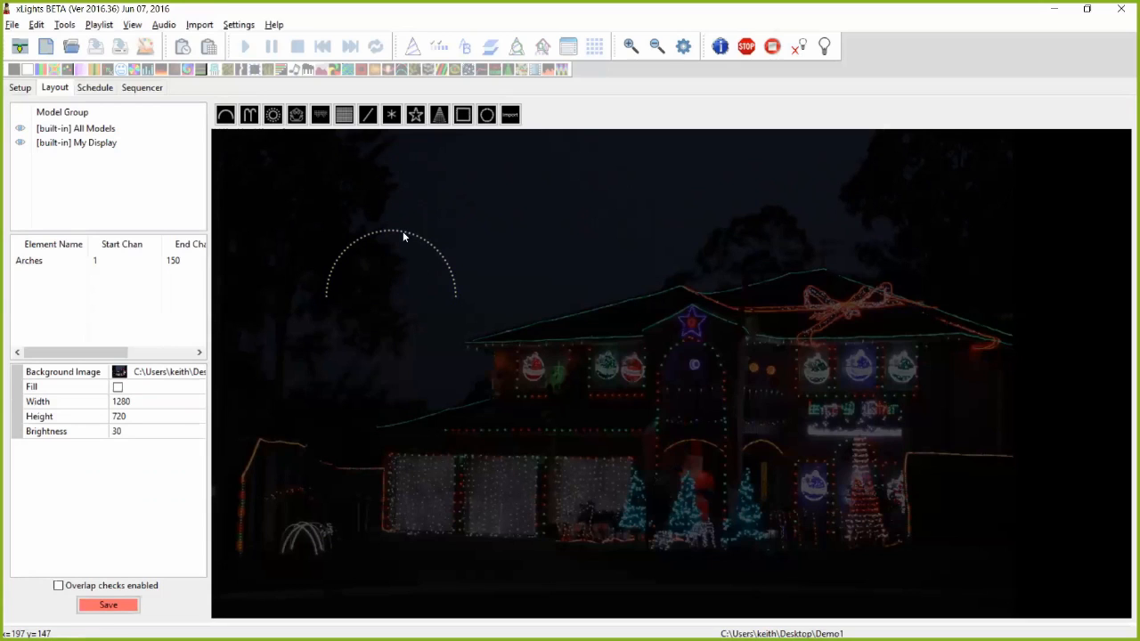
- Draw four more separate Arches models in a row across the sky above the house
{"action": "left_click", "coordinate": [226, 116]}
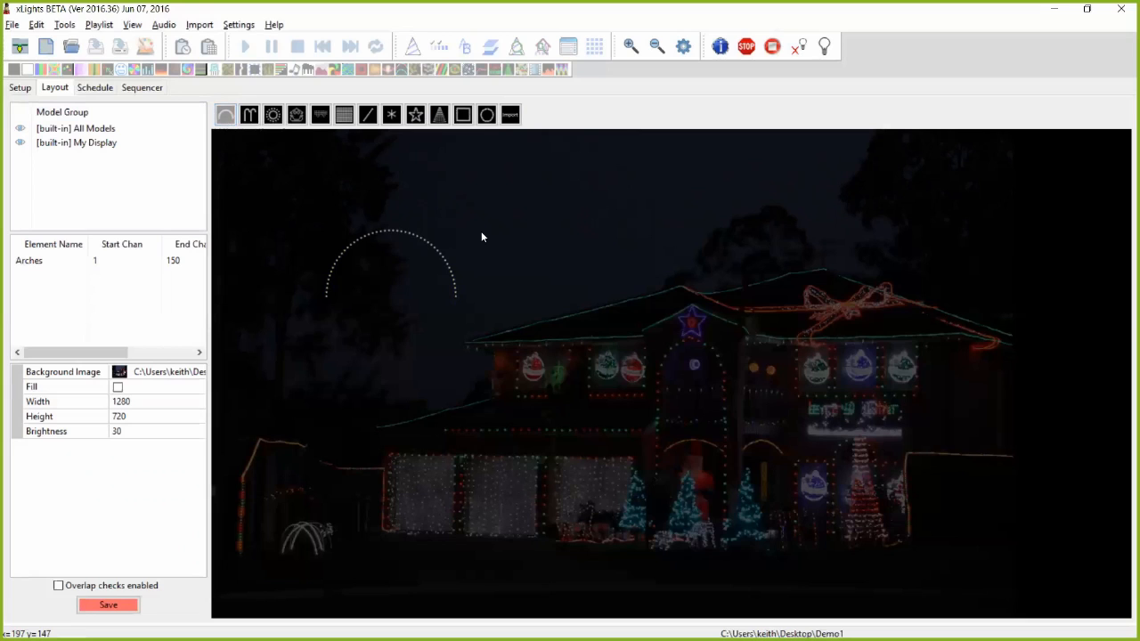
{"action": "left_click_drag", "start_coordinate": [479, 237], "coordinate": [1102, 236]}
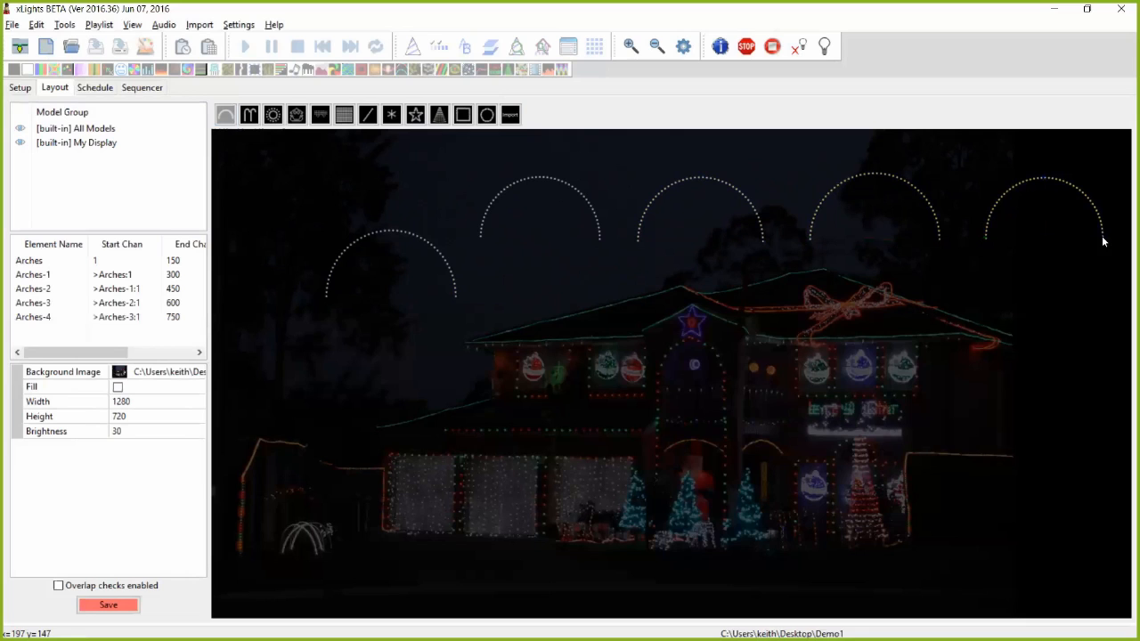
{"action": "left_click", "coordinate": [226, 121]}
- Draw a Candy Canes model above the garage roof and a Circle model above the fence beside the garage
{"action": "left_click", "coordinate": [249, 114]}
{"action": "mouse_move", "coordinate": [433, 378]}
{"action": "left_mouse_down"}
{"action": "mouse_move", "coordinate": [522, 344]}
{"action": "mouse_move", "coordinate": [585, 356]}
{"action": "mouse_move", "coordinate": [590, 381]}
{"action": "left_mouse_up"}
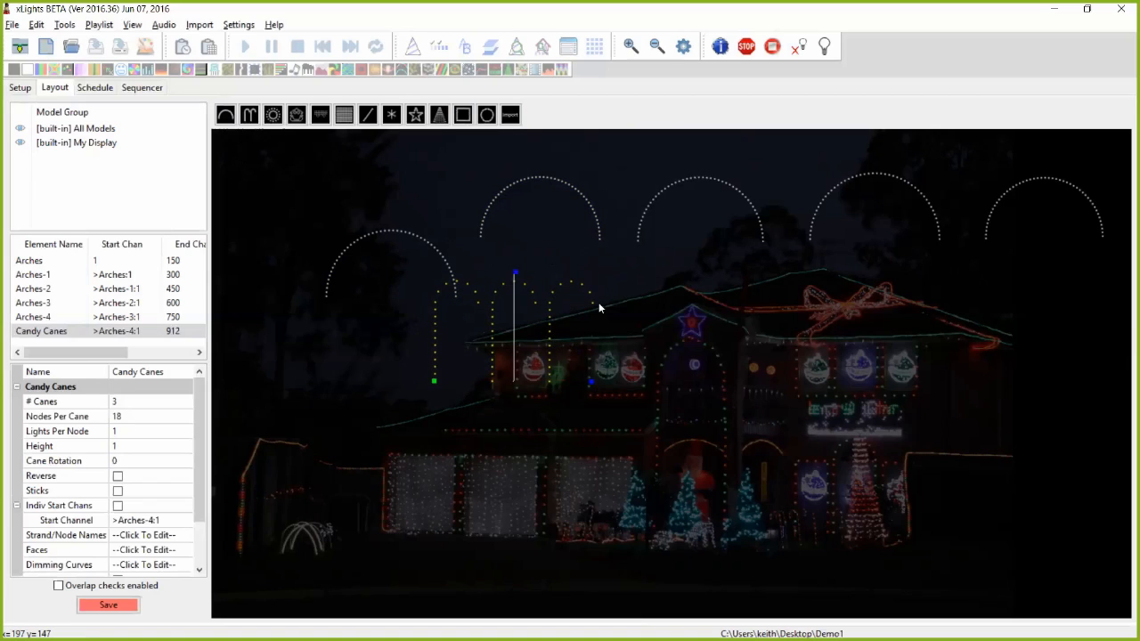
{"action": "left_click", "coordinate": [276, 115]}
{"action": "left_click_drag", "start_coordinate": [268, 414], "coordinate": [328, 381]}
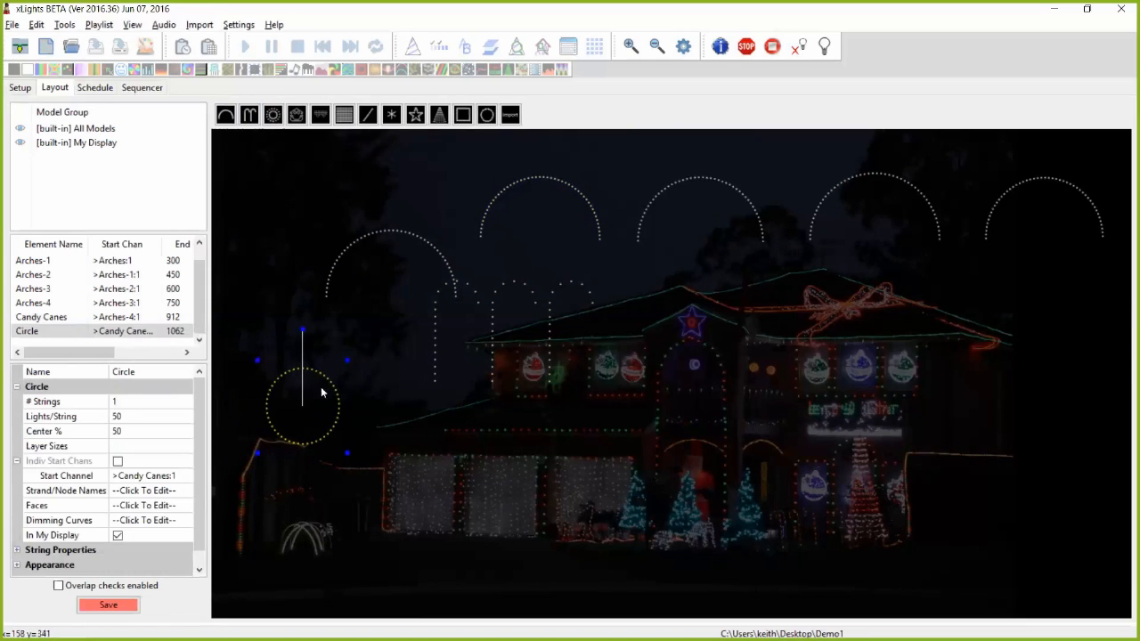
- Draw a small Custom model in the dark sky above the far end of the fence and select it in the model list
{"action": "left_click", "coordinate": [297, 115]}
{"action": "mouse_move", "coordinate": [255, 160]}
{"action": "left_mouse_down"}
{"action": "mouse_move", "coordinate": [323, 196]}
{"action": "mouse_move", "coordinate": [280, 190]}
{"action": "mouse_move", "coordinate": [258, 159]}
{"action": "left_mouse_up"}
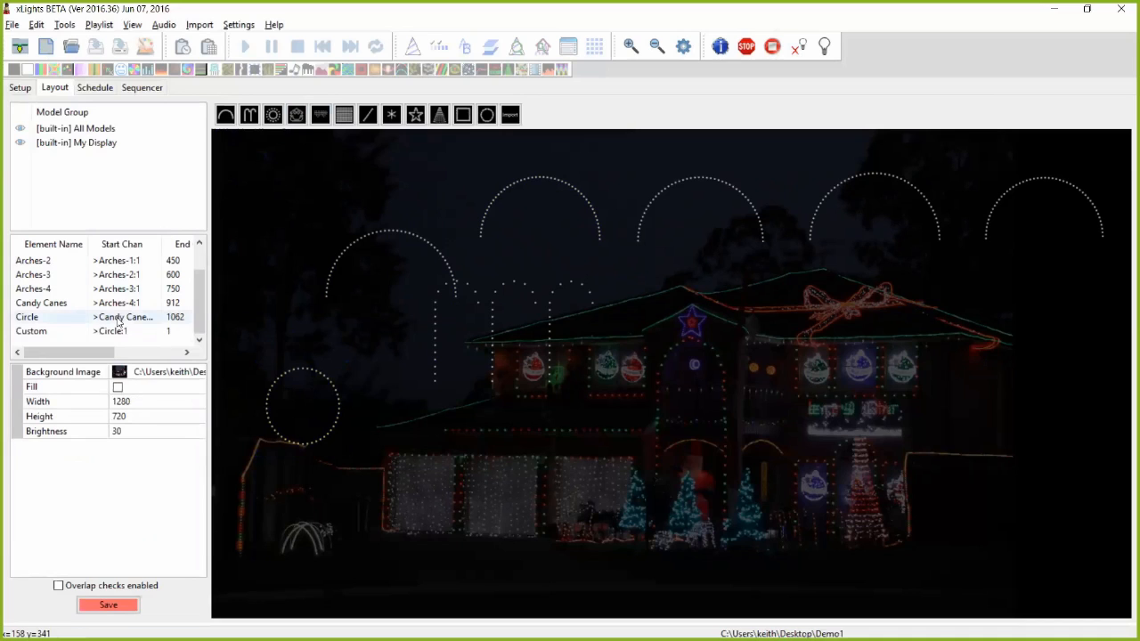
{"action": "left_click", "coordinate": [53, 330]}
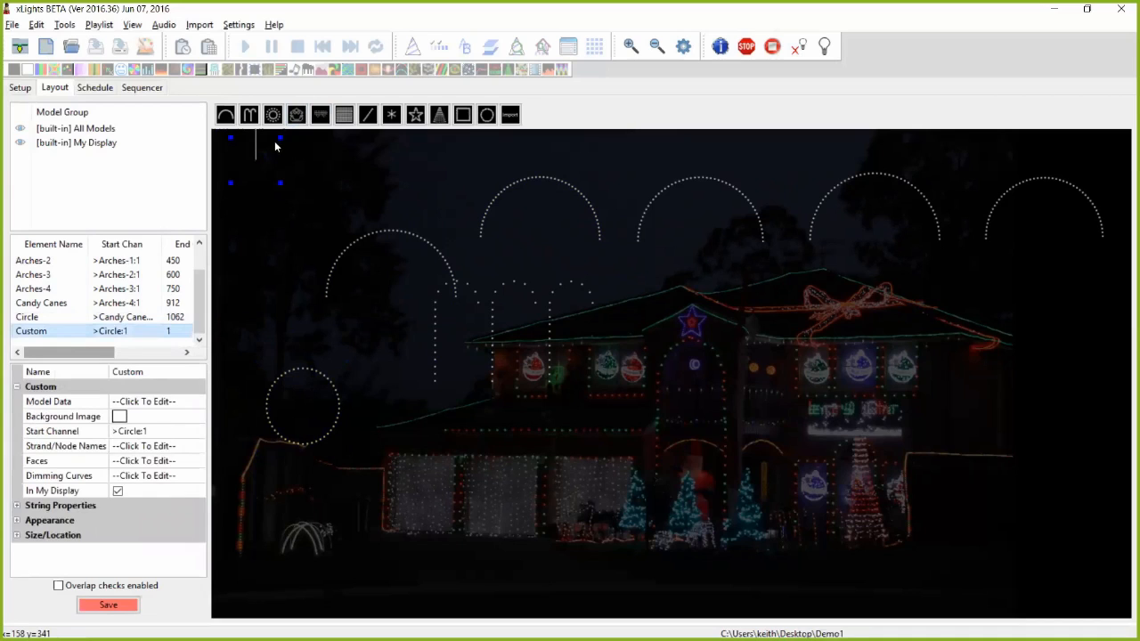
- Draw an Icicles model along the lower eave across the garage and entrance, and a Matrix model in the upper sky
{"action": "left_click", "coordinate": [318, 116]}
{"action": "left_click_drag", "start_coordinate": [524, 435], "coordinate": [752, 440]}
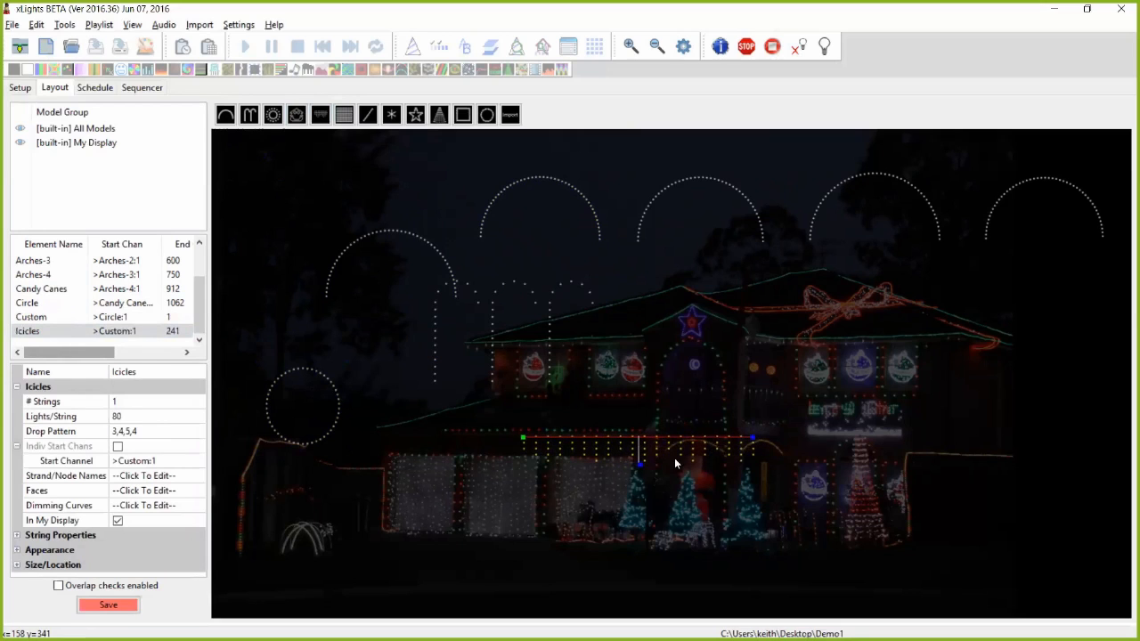
{"action": "left_click", "coordinate": [343, 114]}
{"action": "left_click_drag", "start_coordinate": [310, 143], "coordinate": [345, 175]}
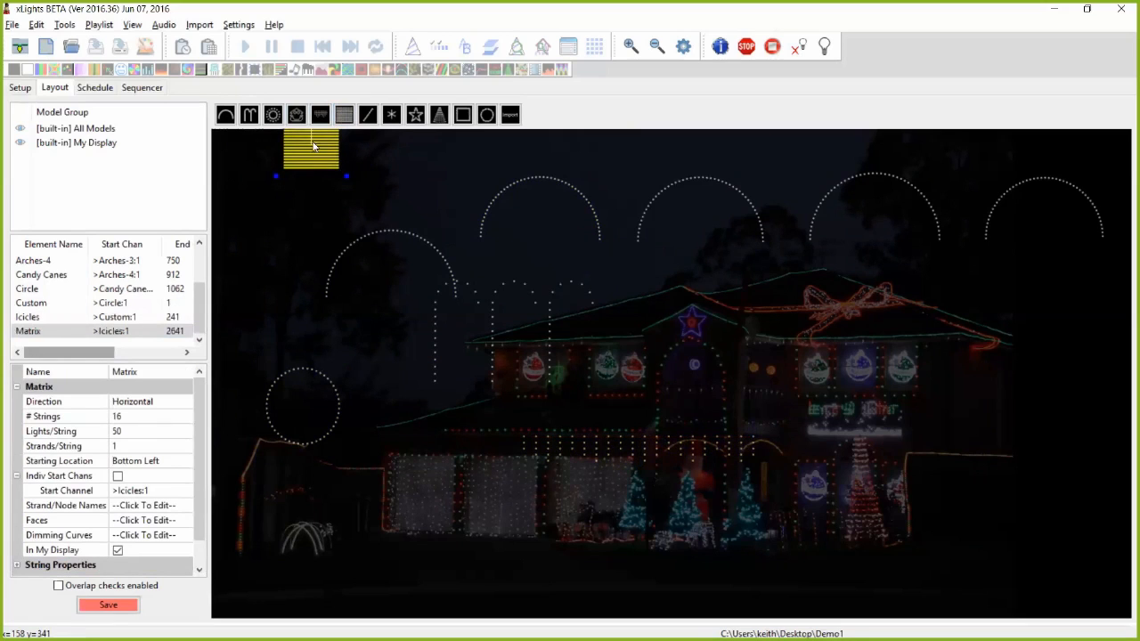
- Draw a Single Line model across the upper storey and move its starting end up to the roof edge
{"action": "left_click", "coordinate": [367, 114]}
{"action": "left_click_drag", "start_coordinate": [659, 393], "coordinate": [790, 316]}
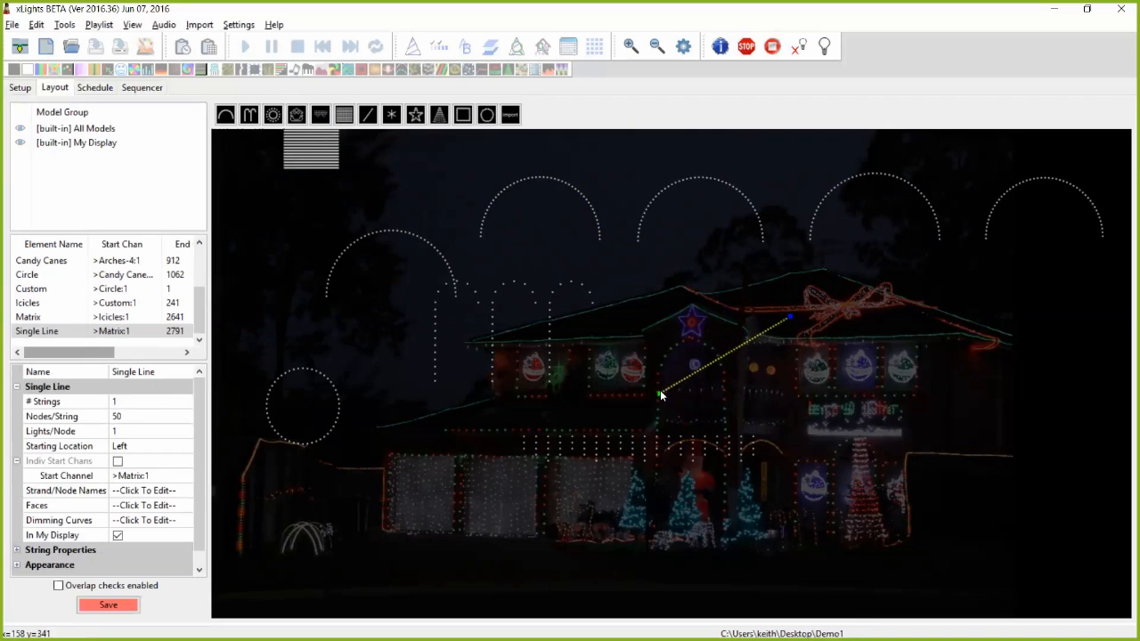
{"action": "left_click_drag", "start_coordinate": [661, 390], "coordinate": [632, 338]}
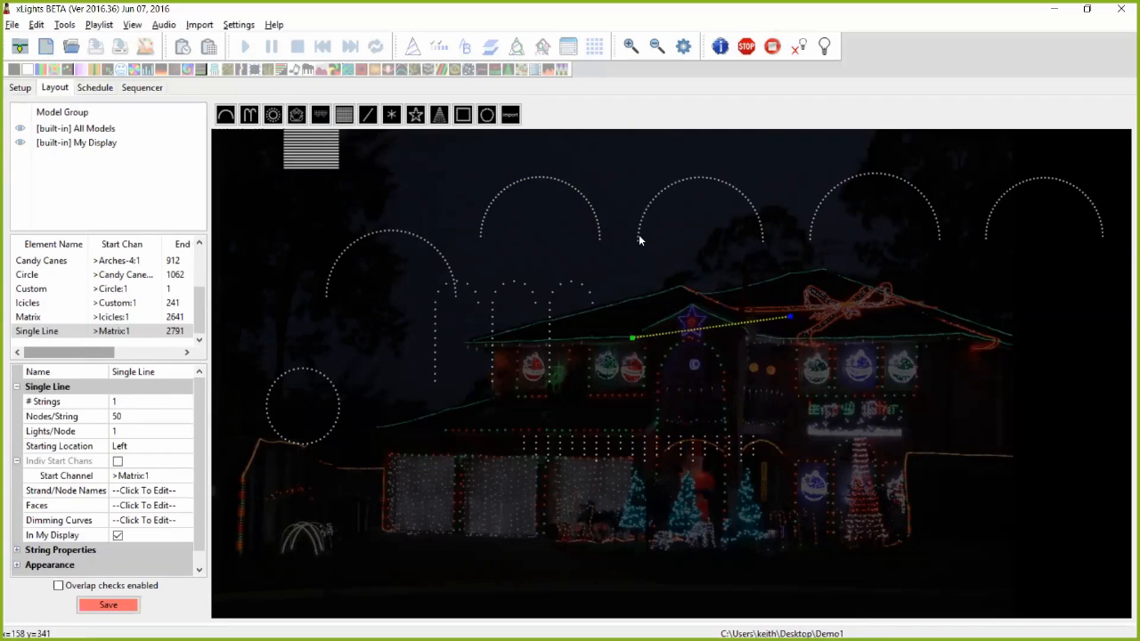
- Skew the middle arch by shifting its peak sideways and slightly up, and rotate the Circle model a little clockwise
{"action": "left_click", "coordinate": [638, 239]}
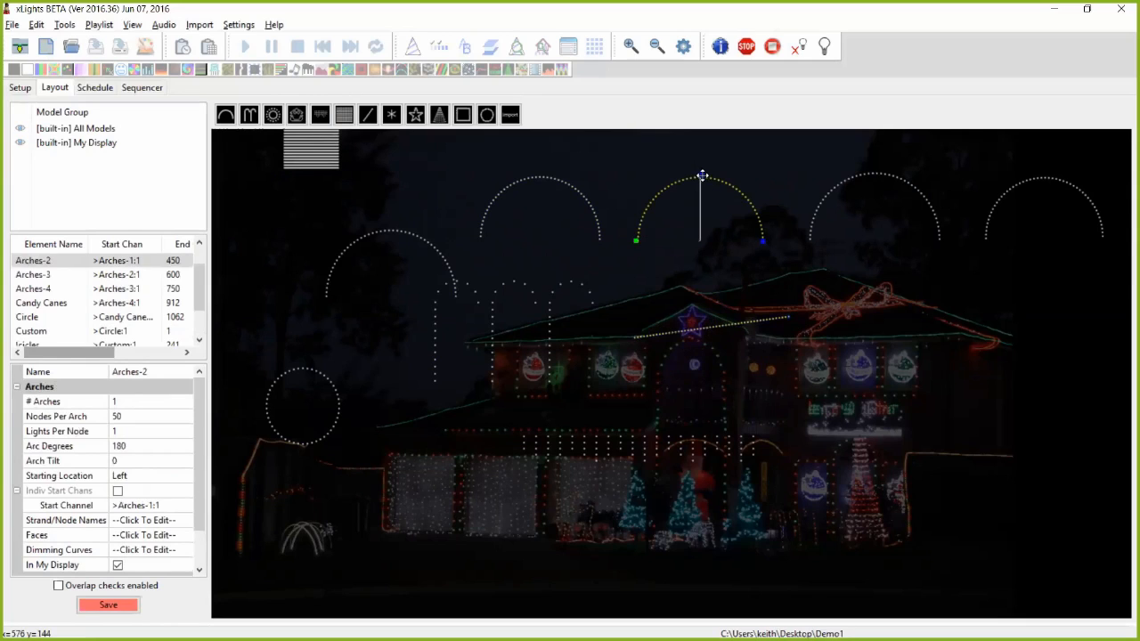
{"action": "left_click_drag", "start_coordinate": [701, 175], "coordinate": [725, 166]}
{"action": "left_click", "coordinate": [340, 397]}
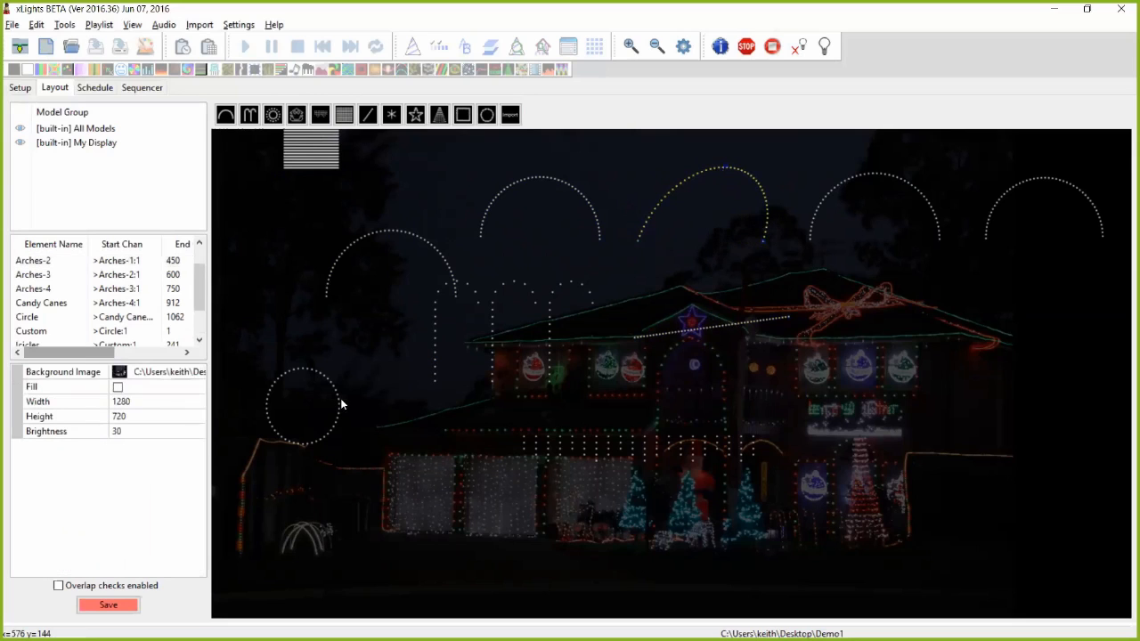
{"action": "left_click", "coordinate": [333, 402]}
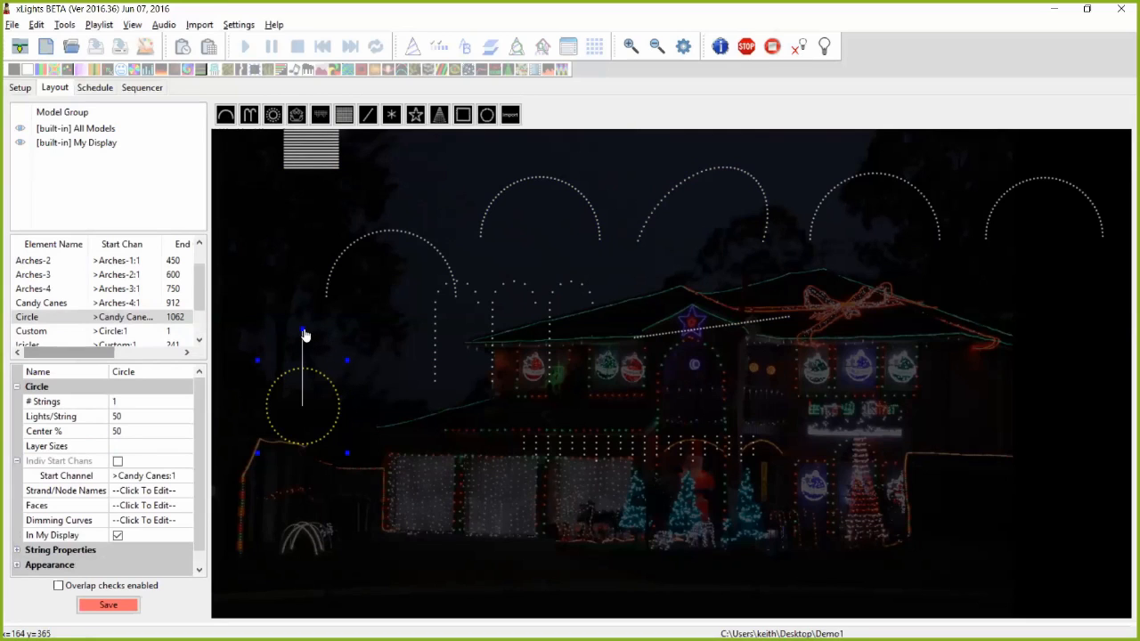
{"action": "left_click_drag", "start_coordinate": [303, 334], "coordinate": [331, 341]}
- Slant the Candy Canes model above the garage roof by shifting its top sideways
{"action": "left_click", "coordinate": [372, 235]}
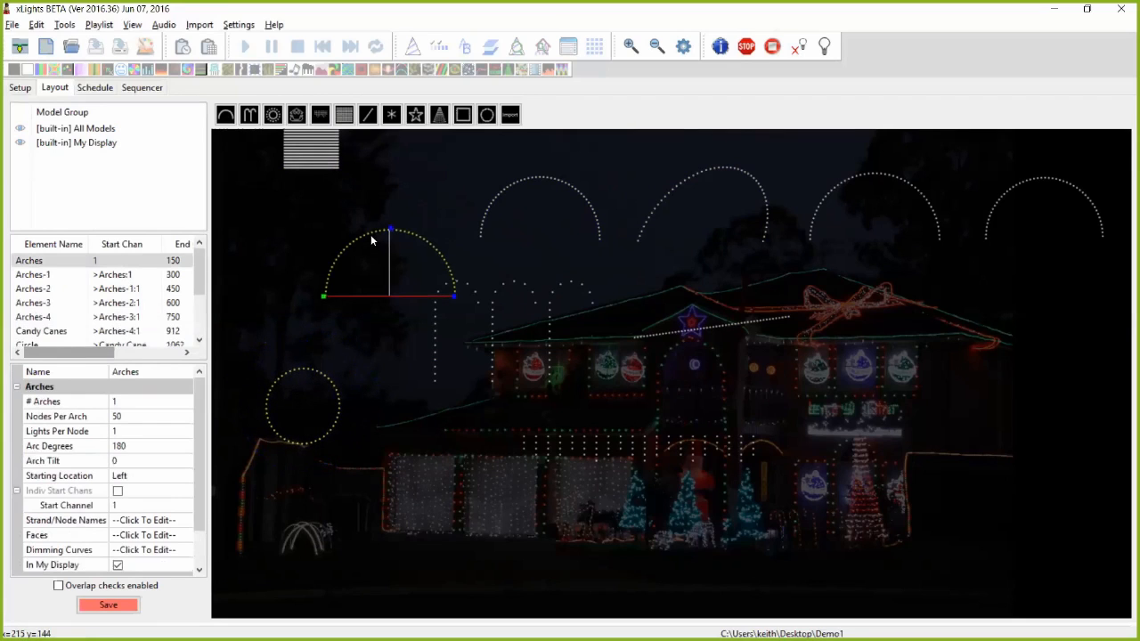
{"action": "left_click", "coordinate": [438, 378]}
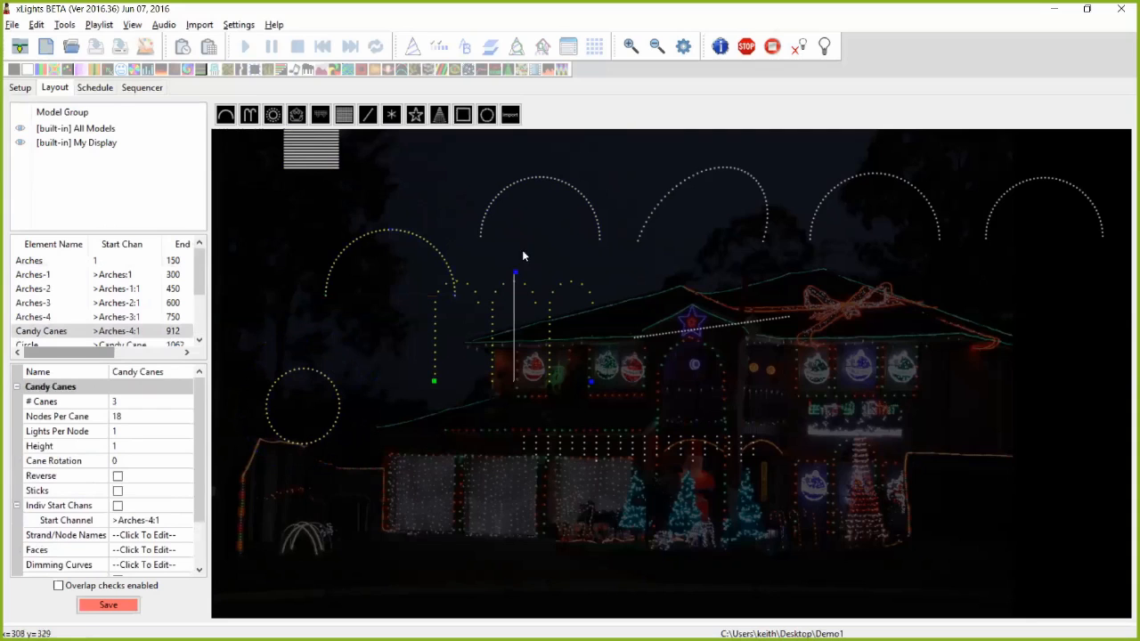
{"action": "left_click_drag", "start_coordinate": [514, 270], "coordinate": [538, 281]}
- Move the Matrix model from the sky onto the garage doors and rotate it slightly counterclockwise
{"action": "left_click_drag", "start_coordinate": [329, 165], "coordinate": [467, 496]}
{"action": "mouse_move", "coordinate": [471, 437]}
{"action": "left_mouse_down"}
{"action": "mouse_move", "coordinate": [511, 463]}
{"action": "mouse_move", "coordinate": [463, 431]}
{"action": "left_mouse_up"}
{"action": "left_click", "coordinate": [463, 427]}
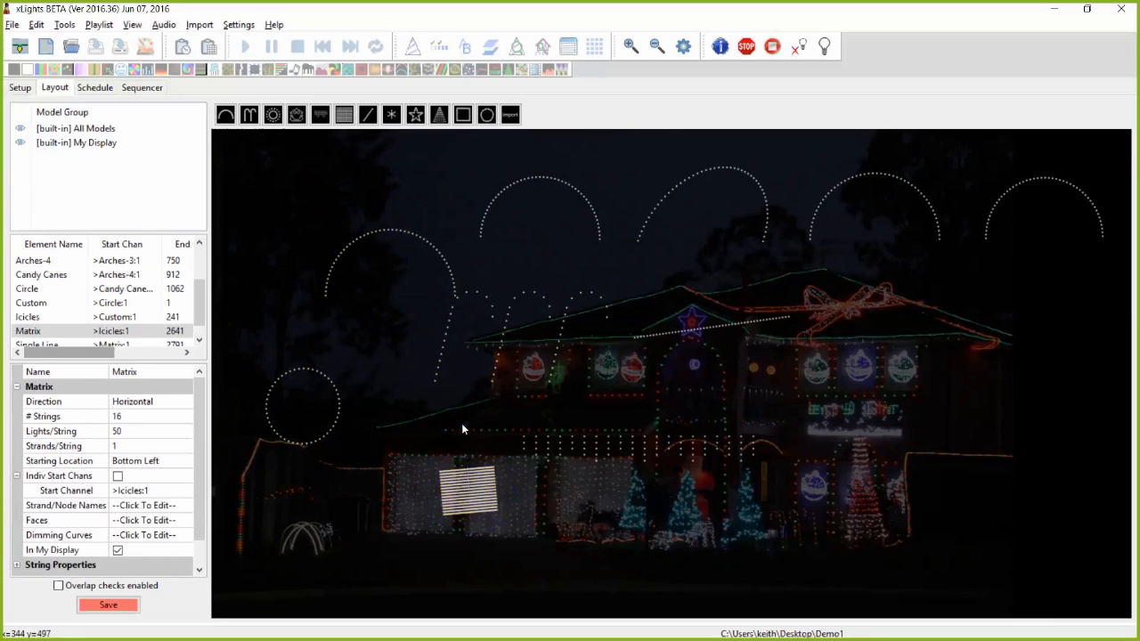
- Draw a Spinner model at the house's far lower corner and a Star model over the roof edge above it
{"action": "left_click", "coordinate": [392, 116]}
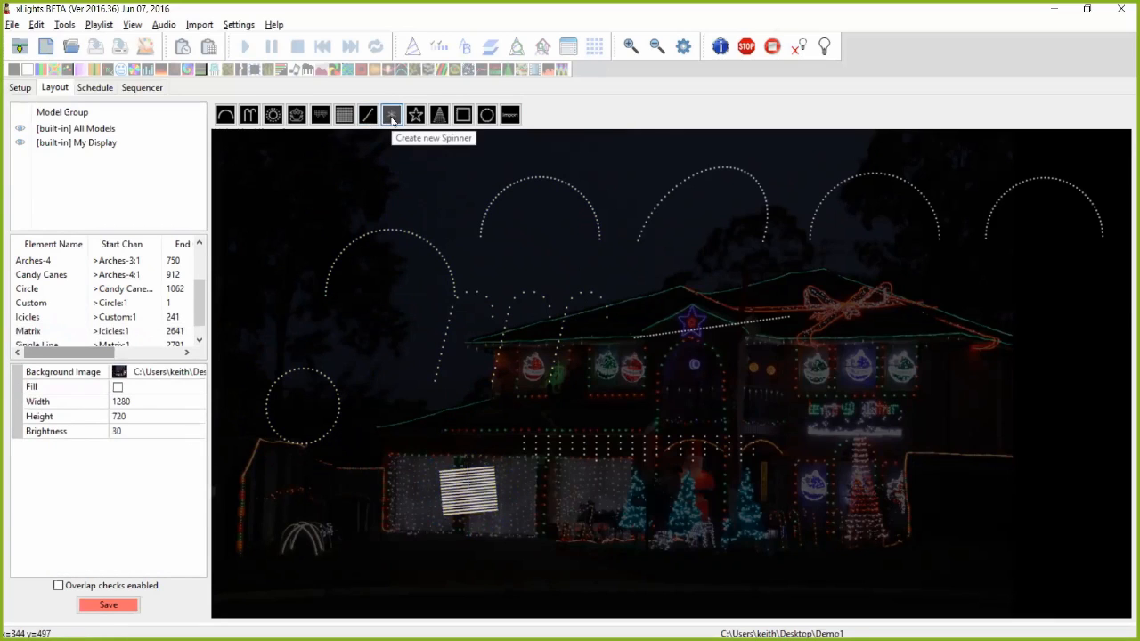
{"action": "left_click_drag", "start_coordinate": [913, 469], "coordinate": [964, 427]}
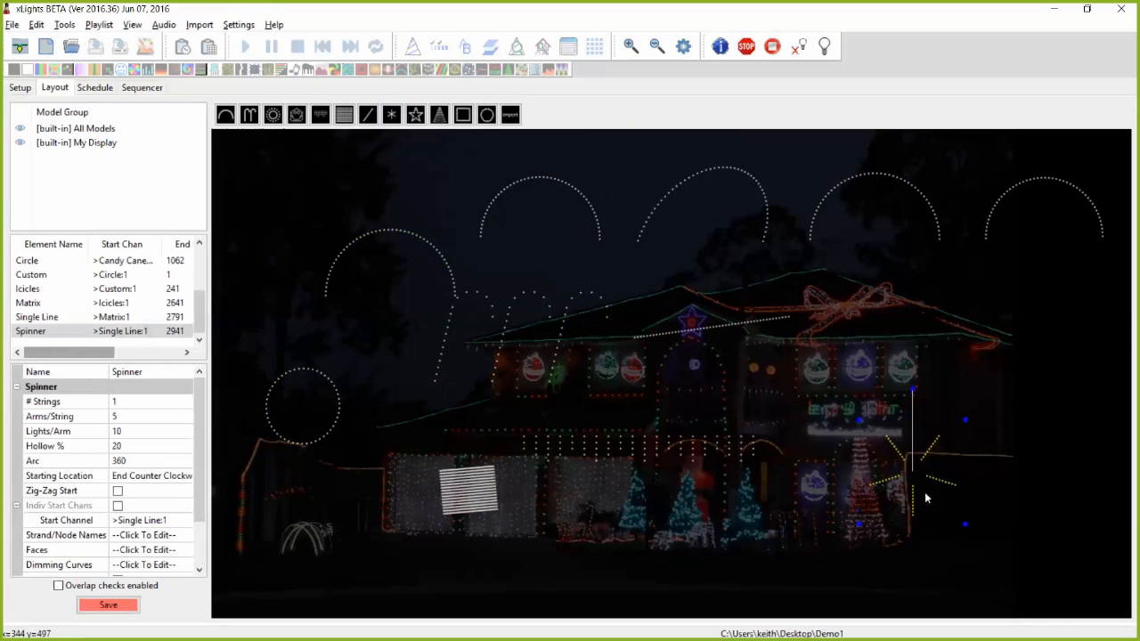
{"action": "left_click", "coordinate": [416, 115]}
{"action": "left_click_drag", "start_coordinate": [955, 344], "coordinate": [1019, 287]}
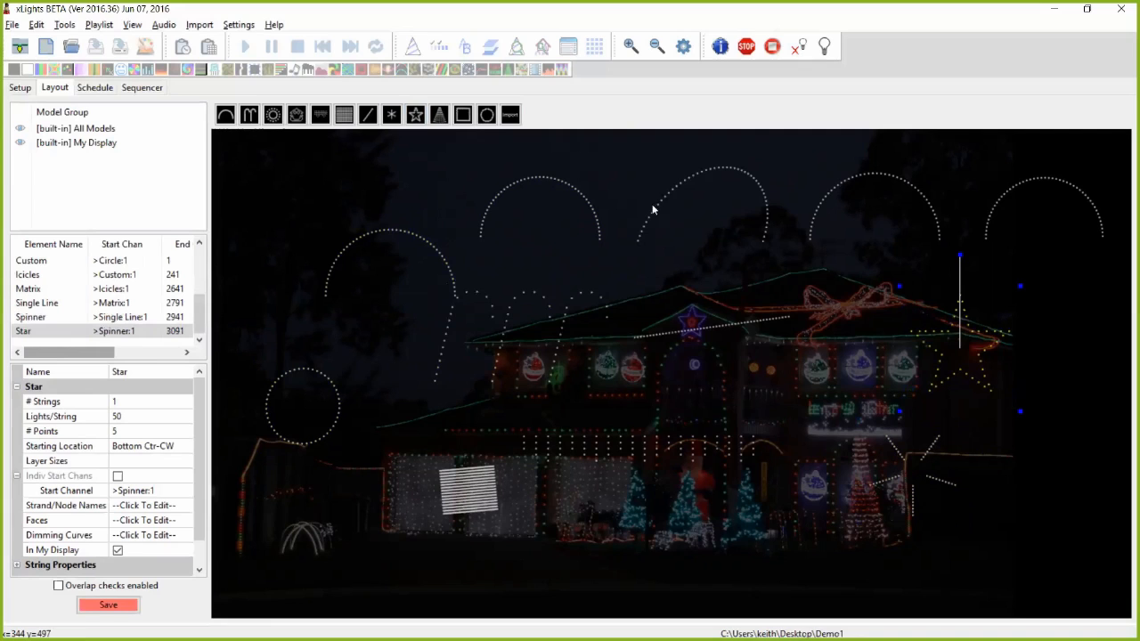
- Draw a Tree model on the dark ground beyond the house's end and adjust its position
{"action": "left_click", "coordinate": [439, 115]}
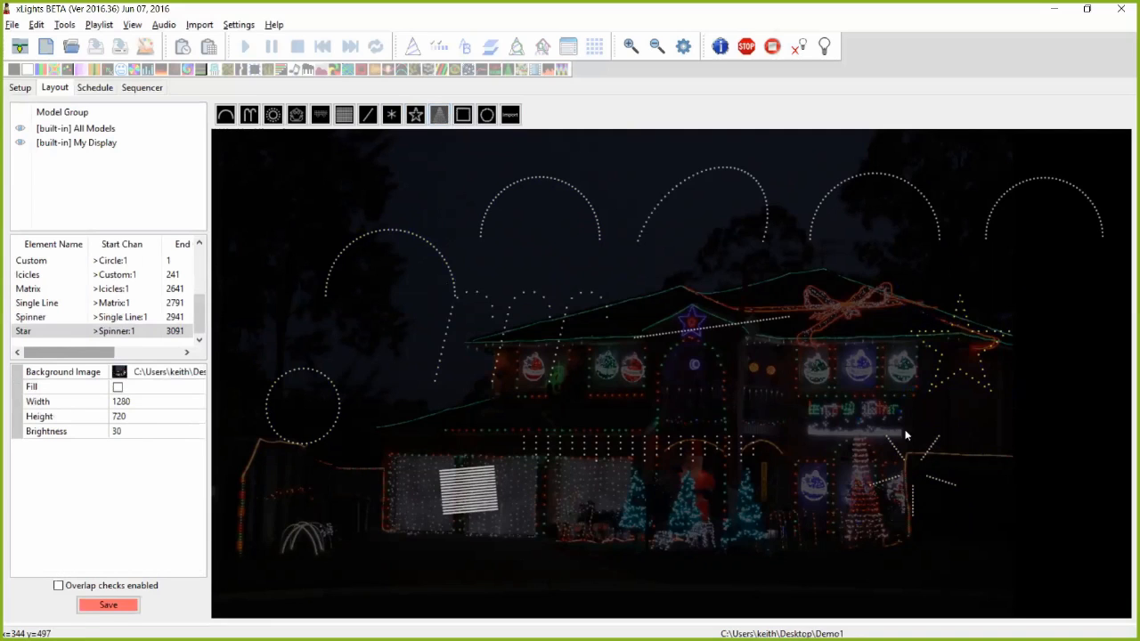
{"action": "left_click_drag", "start_coordinate": [1008, 549], "coordinate": [1058, 496]}
{"action": "left_click_drag", "start_coordinate": [1009, 555], "coordinate": [1026, 486]}
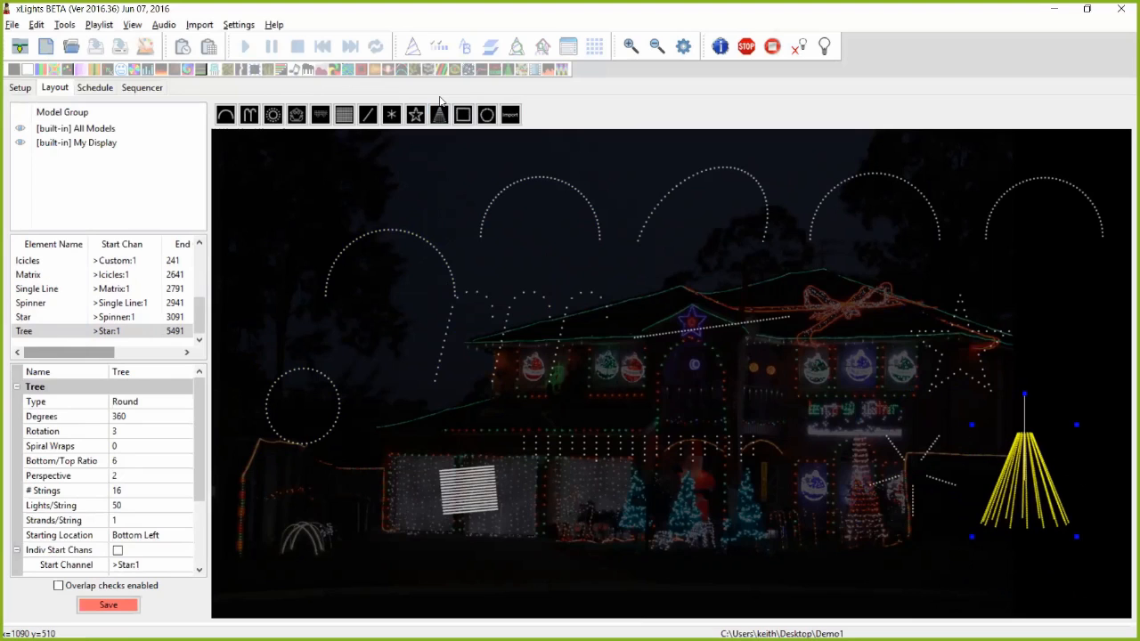
- Draw a Window Frame model in front of the small lit trees and a Wreath model on the lawn below the entrance
{"action": "left_click", "coordinate": [515, 511]}
{"action": "left_click_drag", "start_coordinate": [615, 584], "coordinate": [656, 528]}
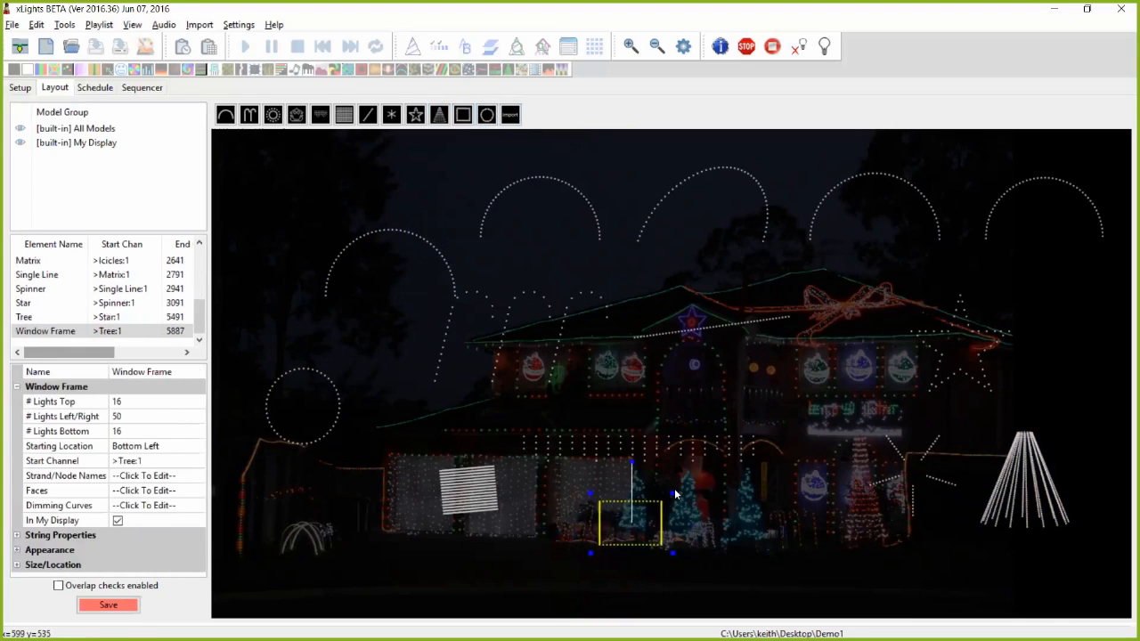
{"action": "left_click", "coordinate": [486, 114]}
{"action": "left_click_drag", "start_coordinate": [795, 555], "coordinate": [859, 506]}
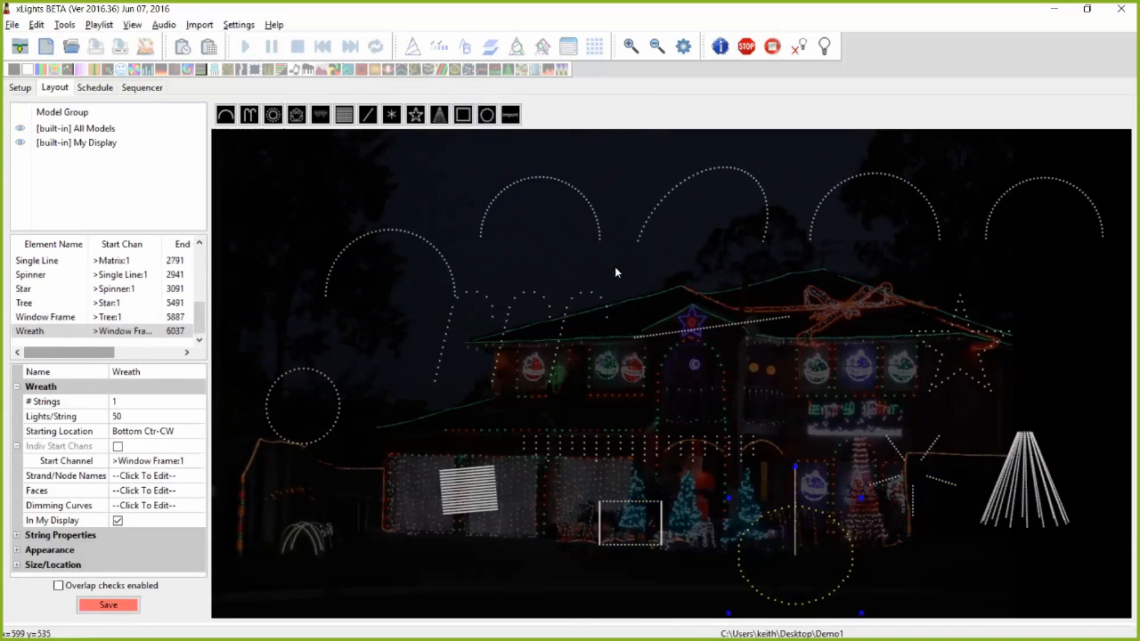
- Place an imported custom model on the house front, using policeman2.xmodel from the Desktop's XLightsTestConfigs\SnowTests folder
{"action": "left_click", "coordinate": [512, 120]}
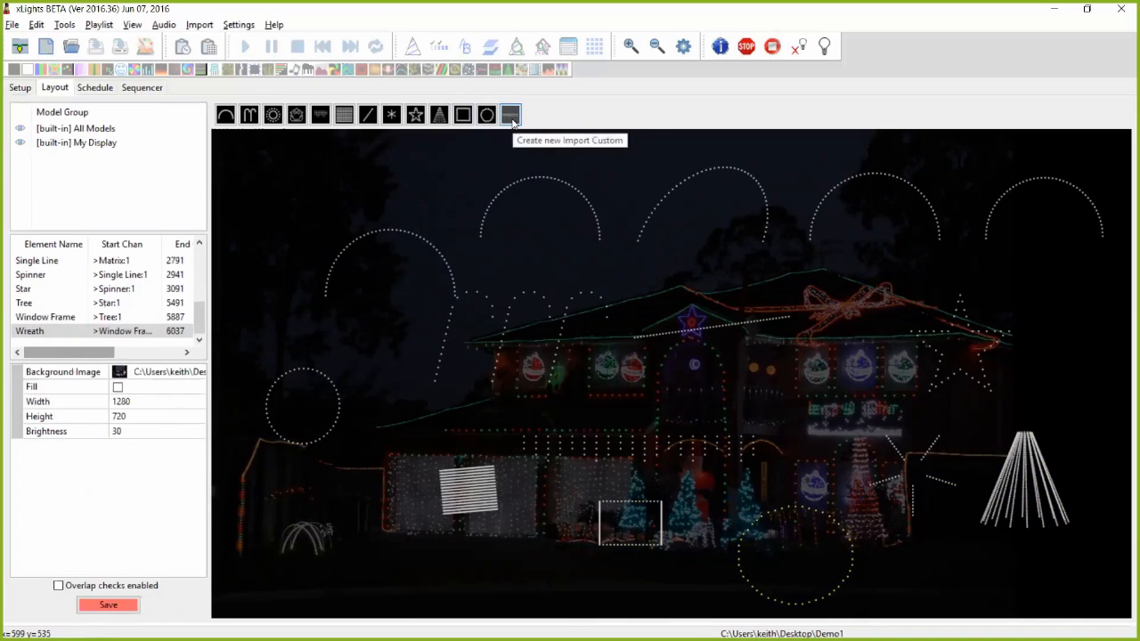
{"action": "left_click", "coordinate": [802, 416]}
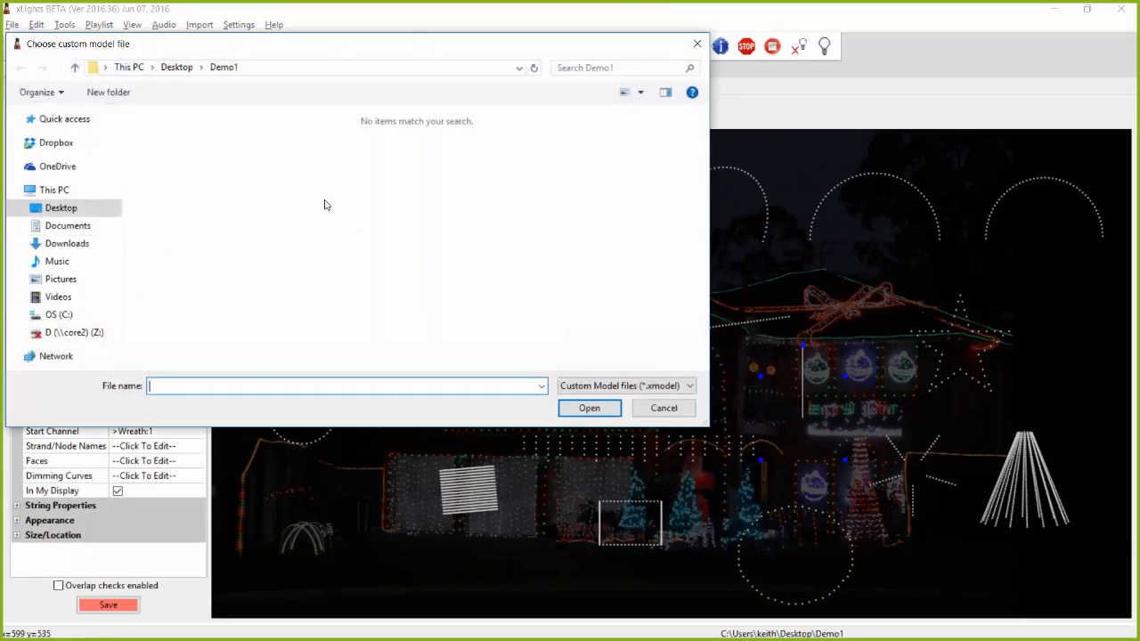
{"action": "left_click", "coordinate": [177, 69]}
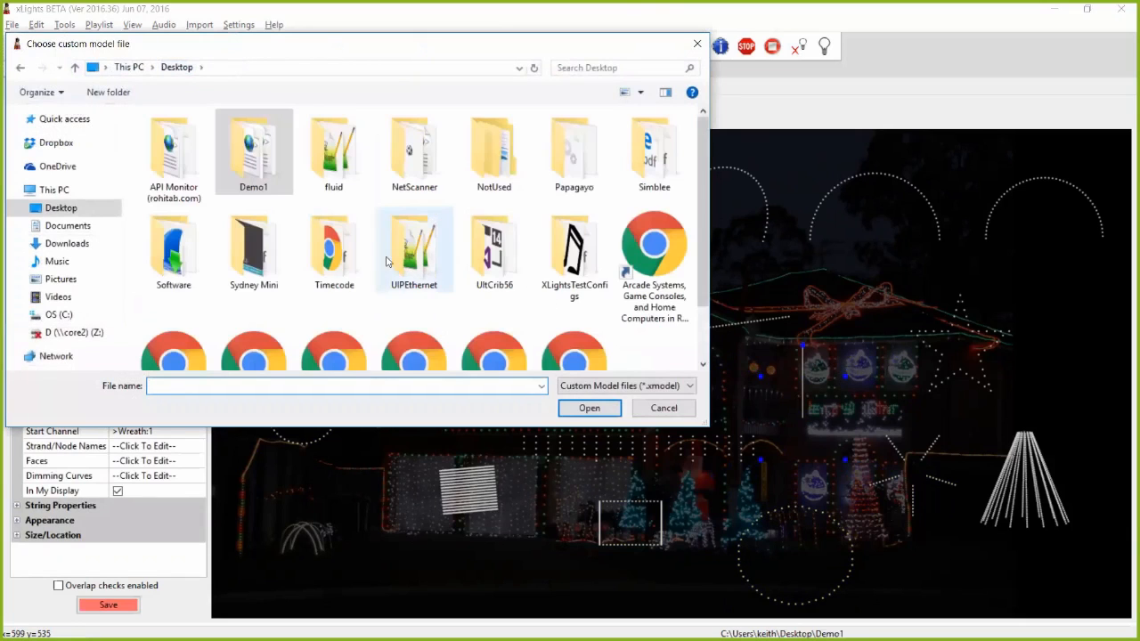
{"action": "double_click", "coordinate": [579, 267]}
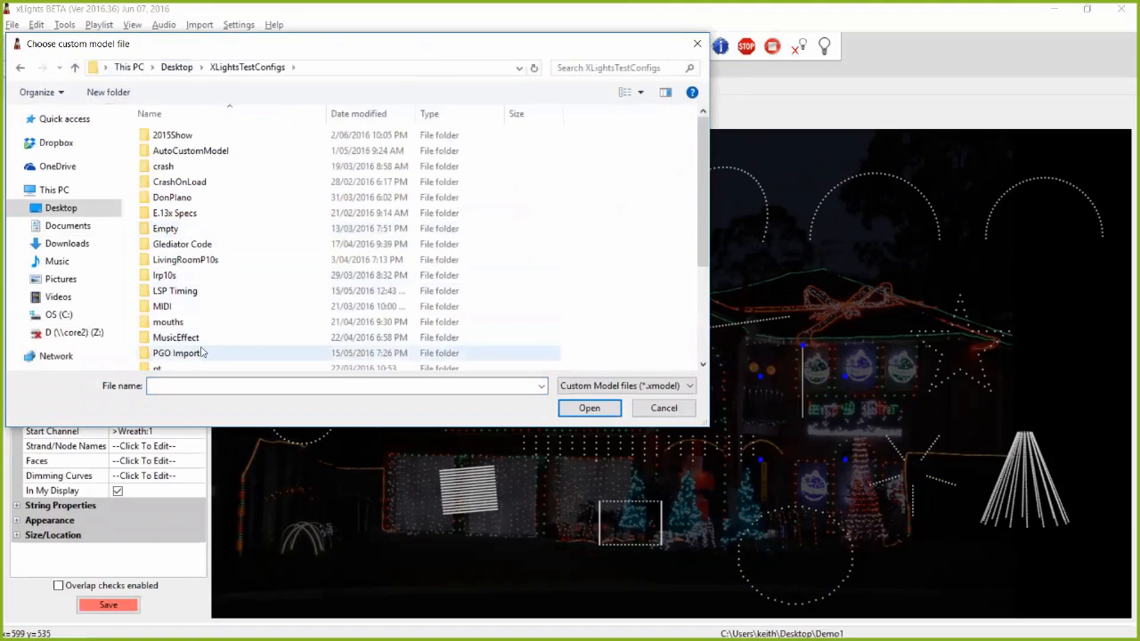
{"action": "scroll", "coordinate": [199, 335], "scroll_direction": "down", "scroll_amount": 3}
{"action": "double_click", "coordinate": [187, 253]}
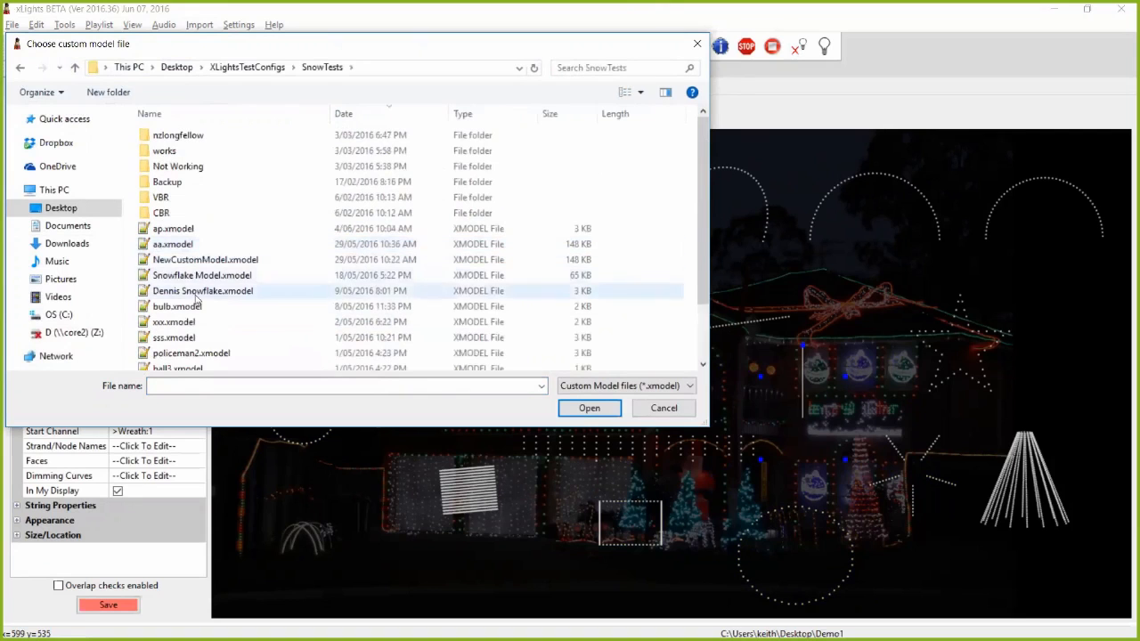
{"action": "left_click", "coordinate": [188, 354]}
{"action": "left_click", "coordinate": [580, 408]}
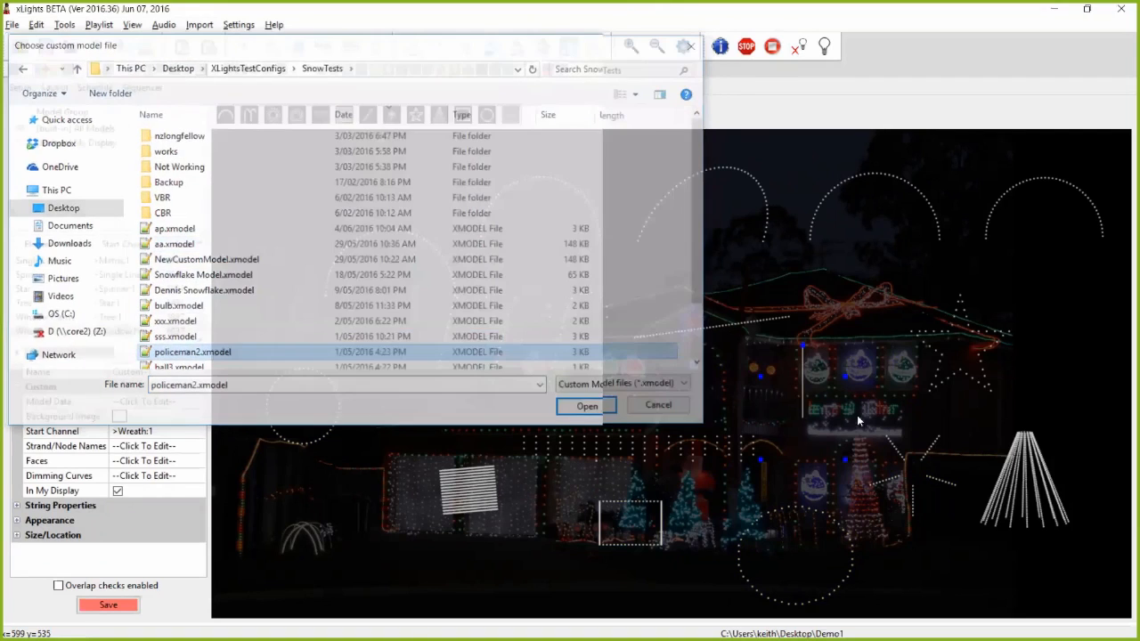
- Move the policeman2 model up onto the bow on the roof, deselect it and select it again
{"action": "left_click_drag", "start_coordinate": [814, 421], "coordinate": [861, 319]}
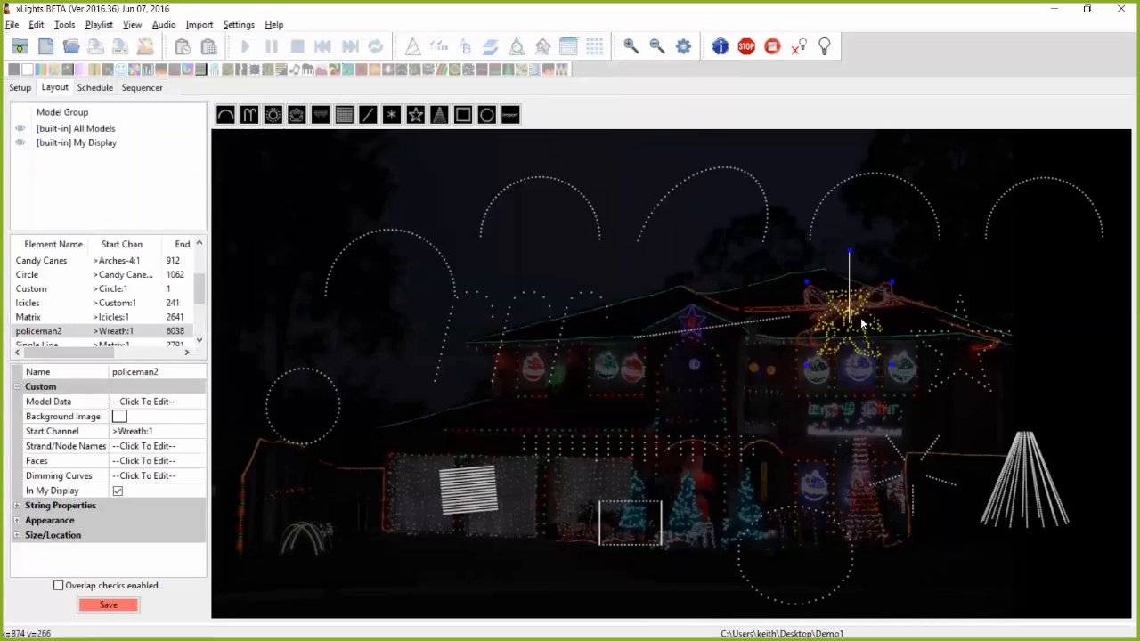
{"action": "left_click", "coordinate": [900, 372]}
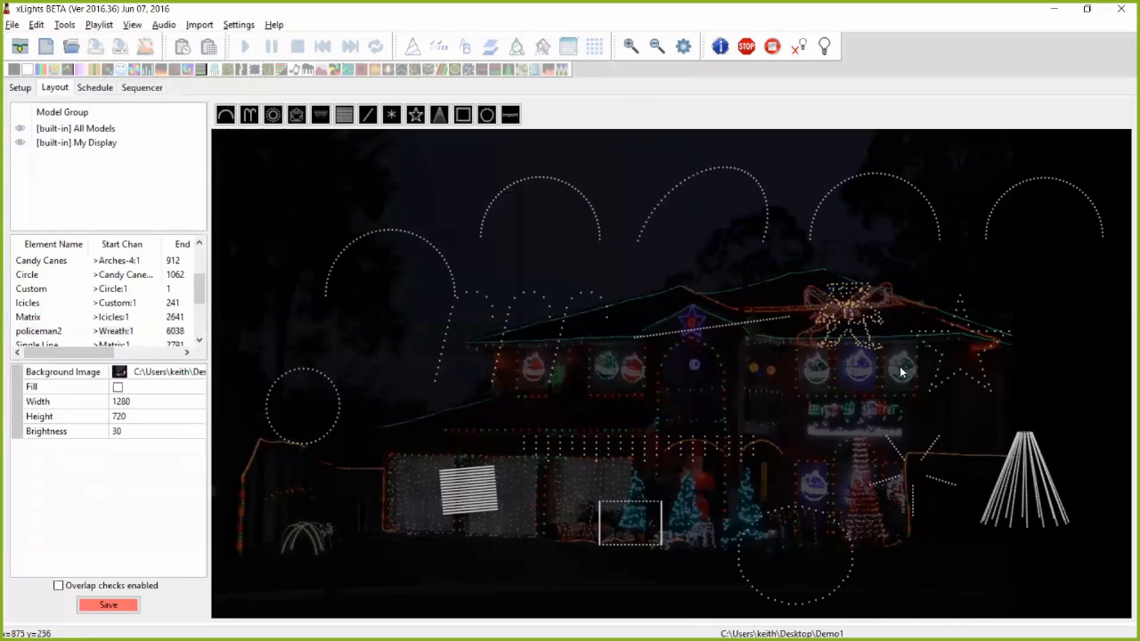
{"action": "left_click", "coordinate": [869, 331]}
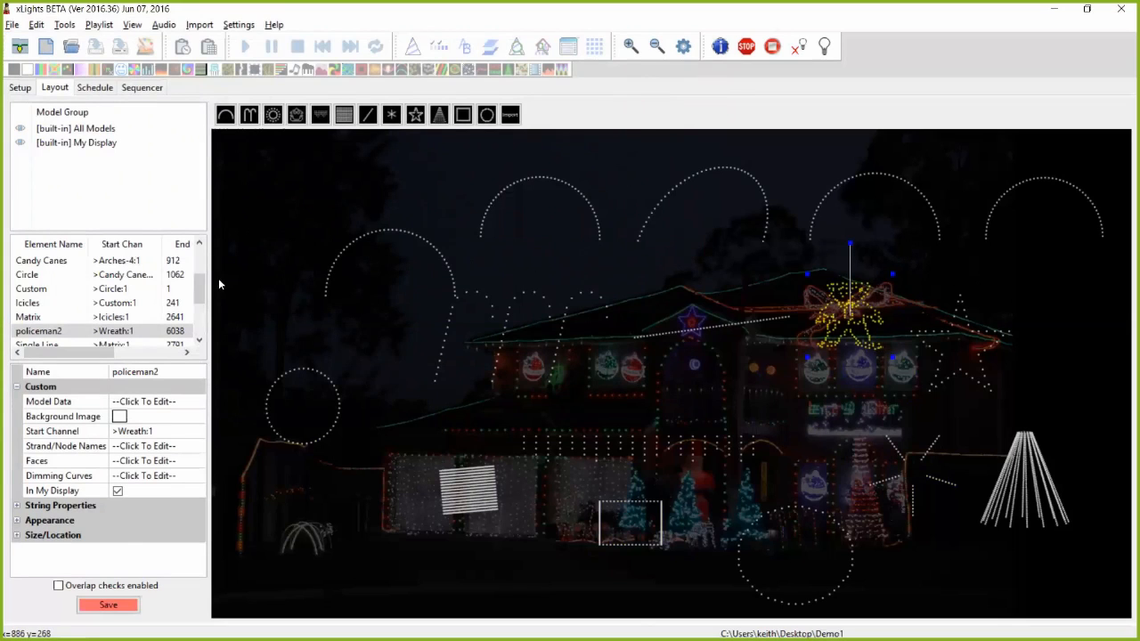
- Move the first Arches model into the upper corner of the sky and set its number of arches to 2
{"action": "left_click_drag", "start_coordinate": [201, 283], "coordinate": [201, 223]}
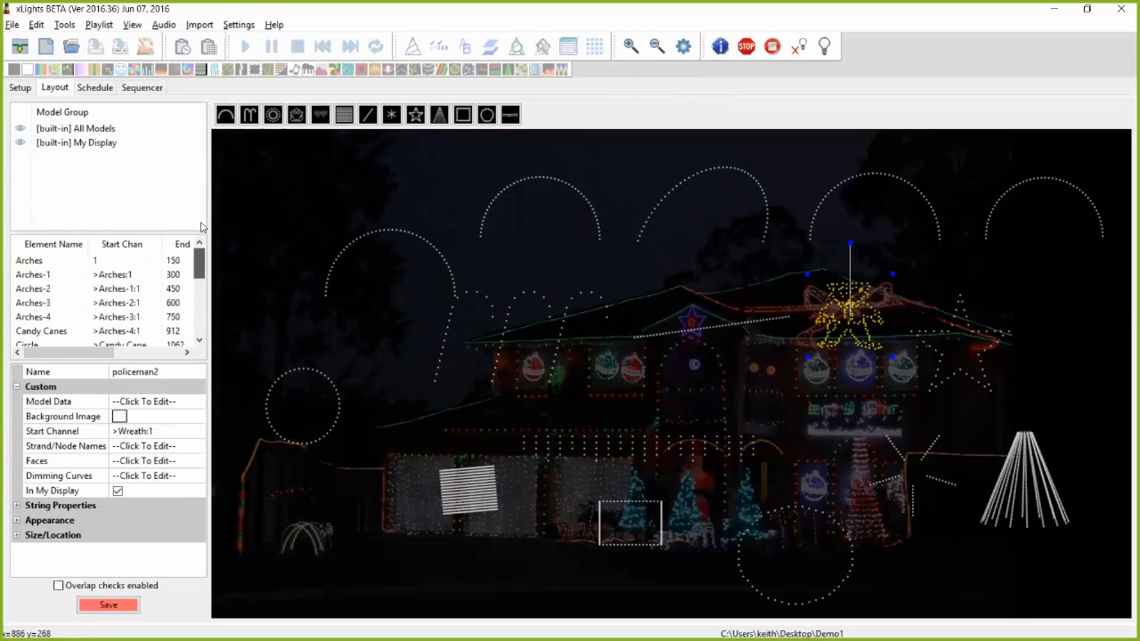
{"action": "left_click", "coordinate": [49, 260]}
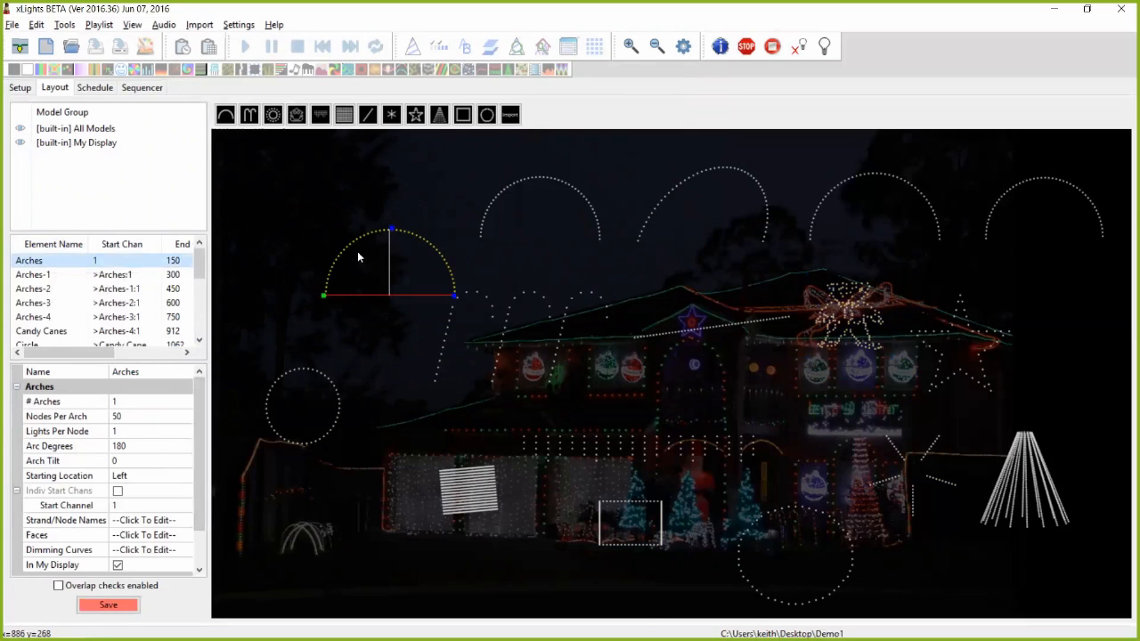
{"action": "left_click_drag", "start_coordinate": [364, 238], "coordinate": [285, 177]}
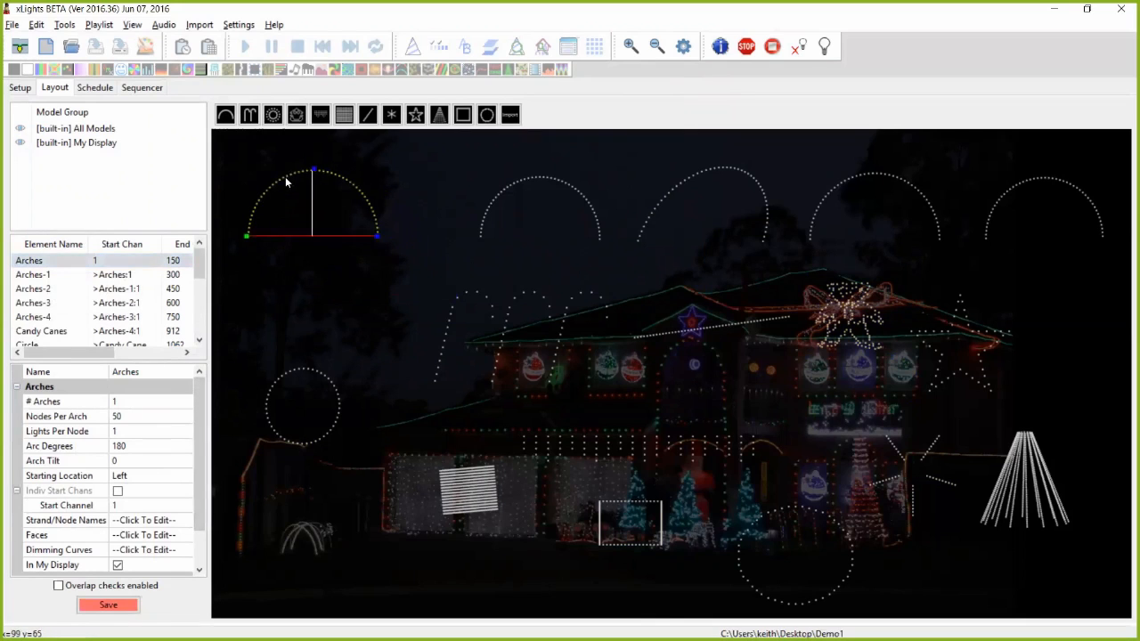
{"action": "left_click", "coordinate": [150, 405]}
{"action": "left_click", "coordinate": [185, 399]}
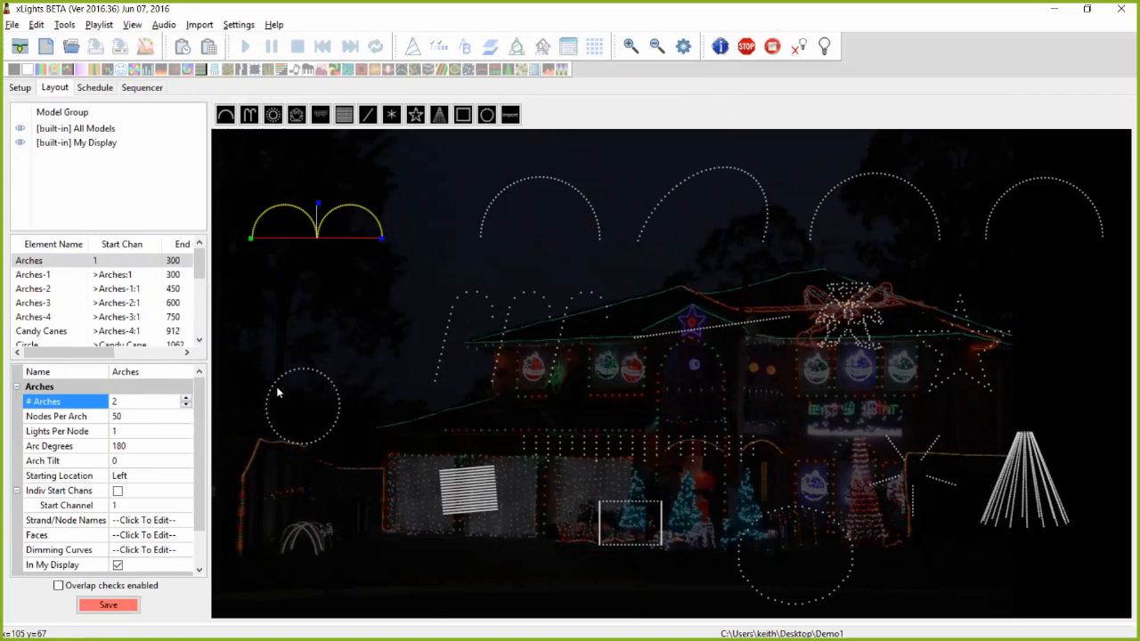
- Try 5 nodes per arch on the first Arches model and restore the value to 50
{"action": "left_click", "coordinate": [134, 414]}
{"action": "type", "text": "5"}
{"action": "key", "text": "Return"}
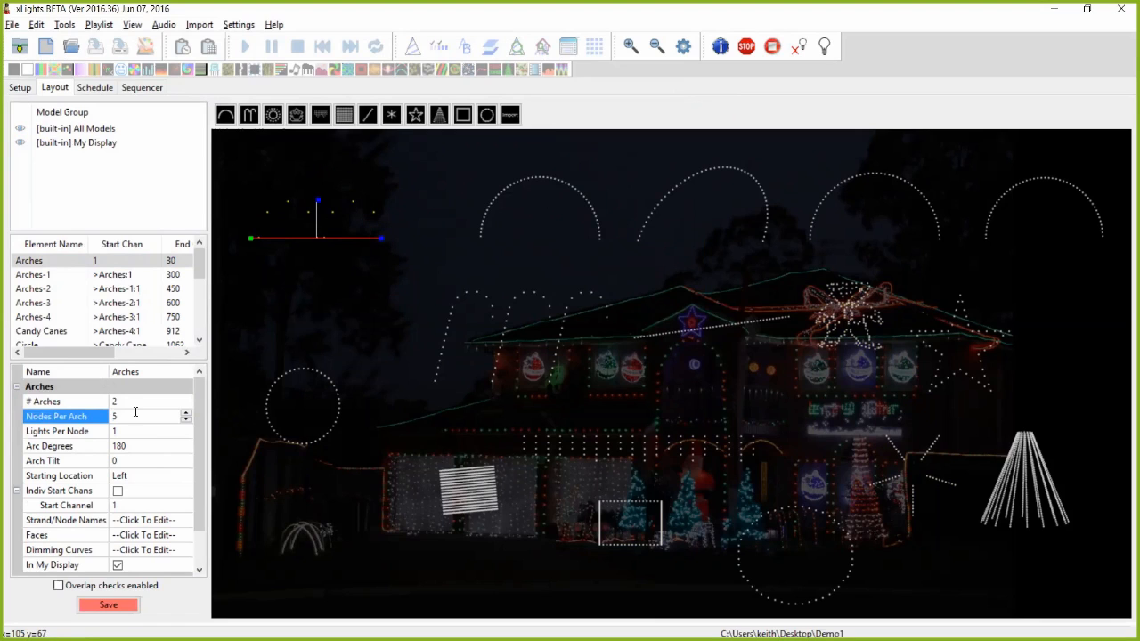
{"action": "type", "text": "0"}
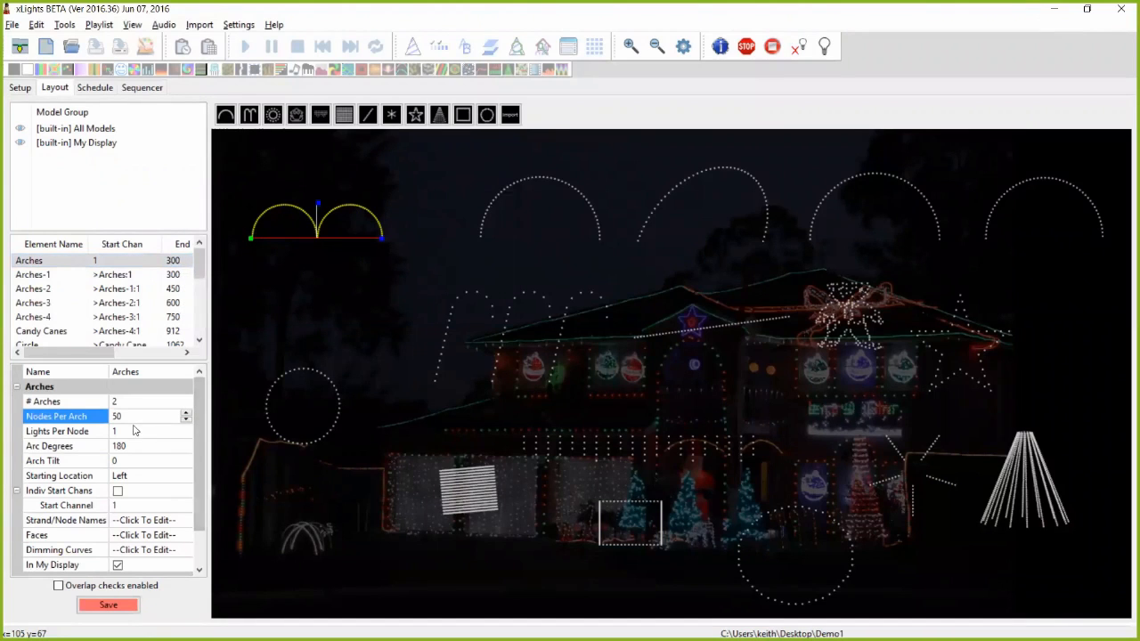
- Set the arc degrees of the first Arches model to 90
{"action": "left_click", "coordinate": [160, 431]}
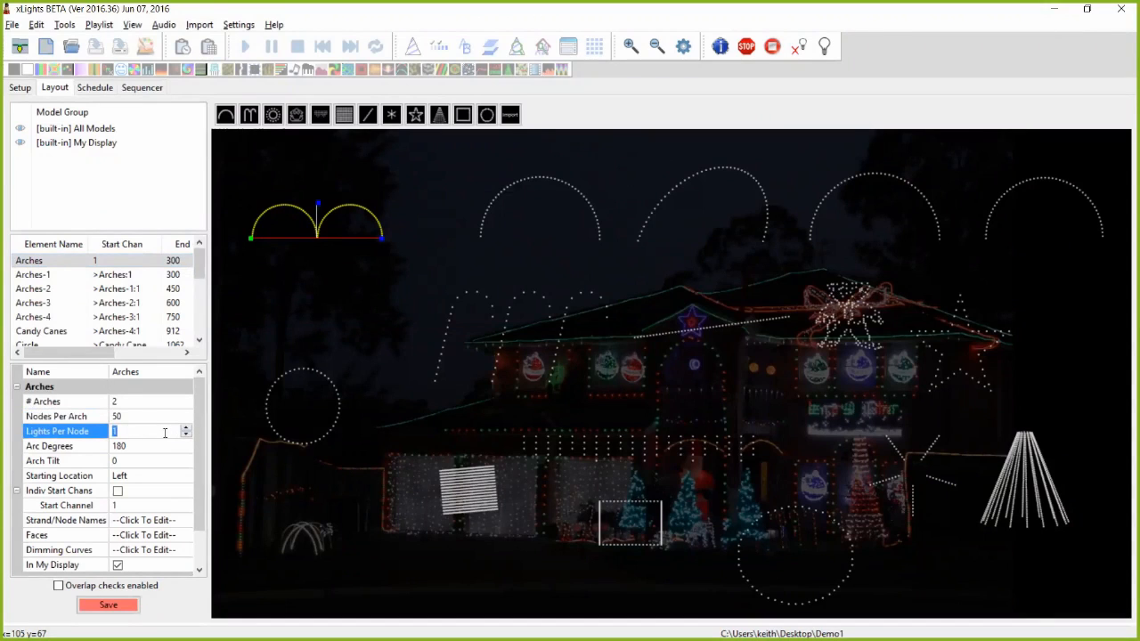
{"action": "left_click", "coordinate": [136, 445]}
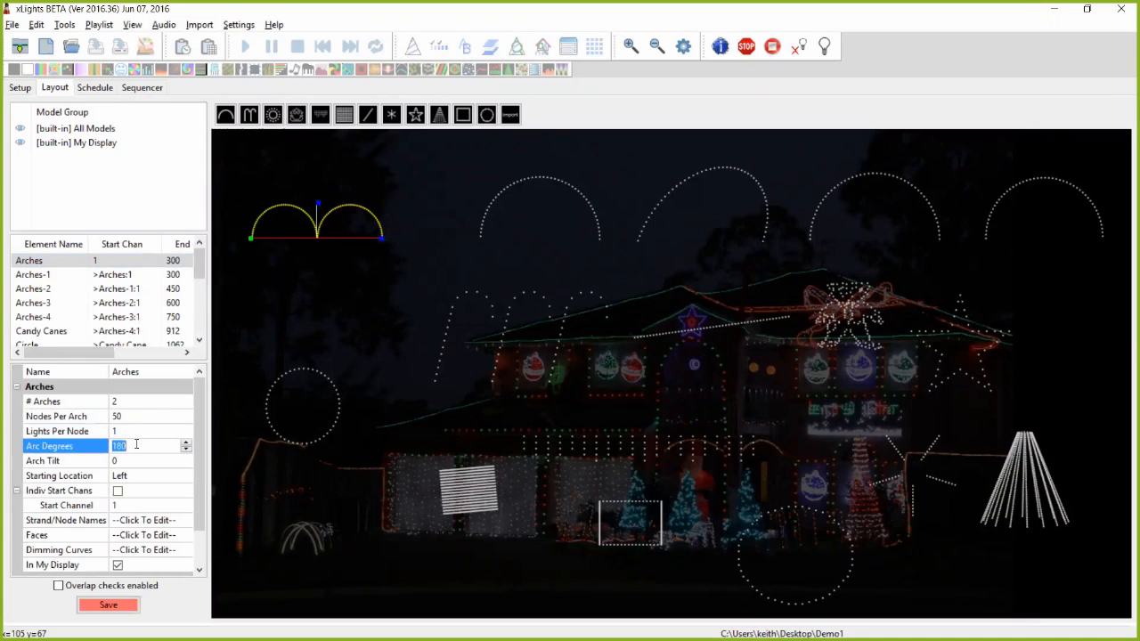
{"action": "type", "text": "90"}
{"action": "key", "text": "Return"}
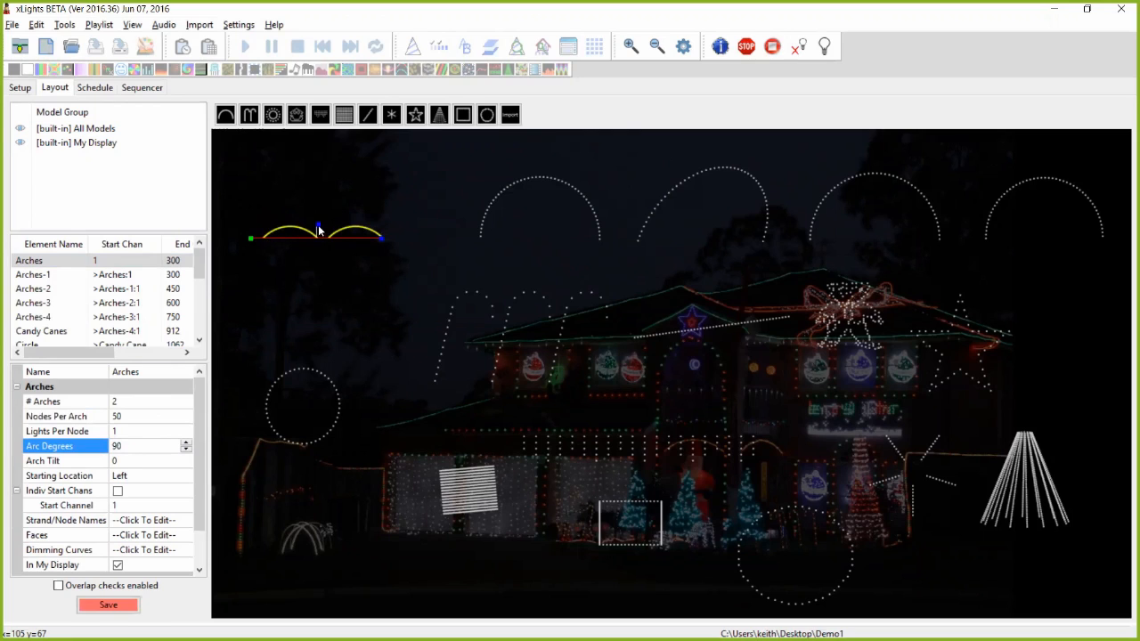
- Make the first Arches model taller and swing its end point up so it slopes diagonally, then deselect it
{"action": "left_click_drag", "start_coordinate": [316, 224], "coordinate": [315, 216]}
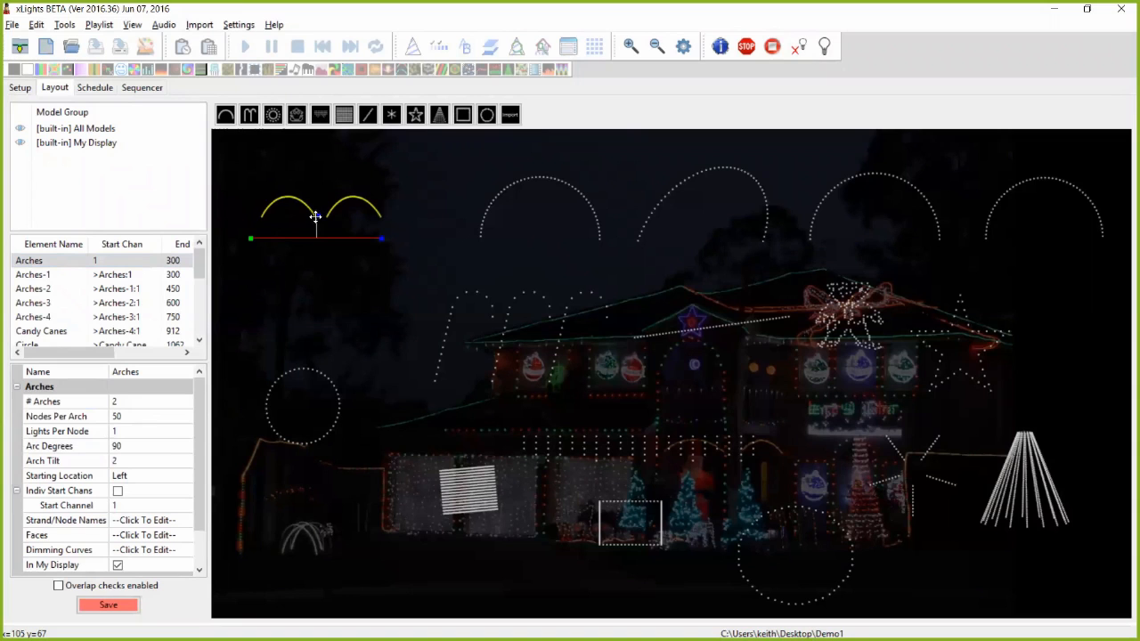
{"action": "left_click_drag", "start_coordinate": [380, 237], "coordinate": [320, 171]}
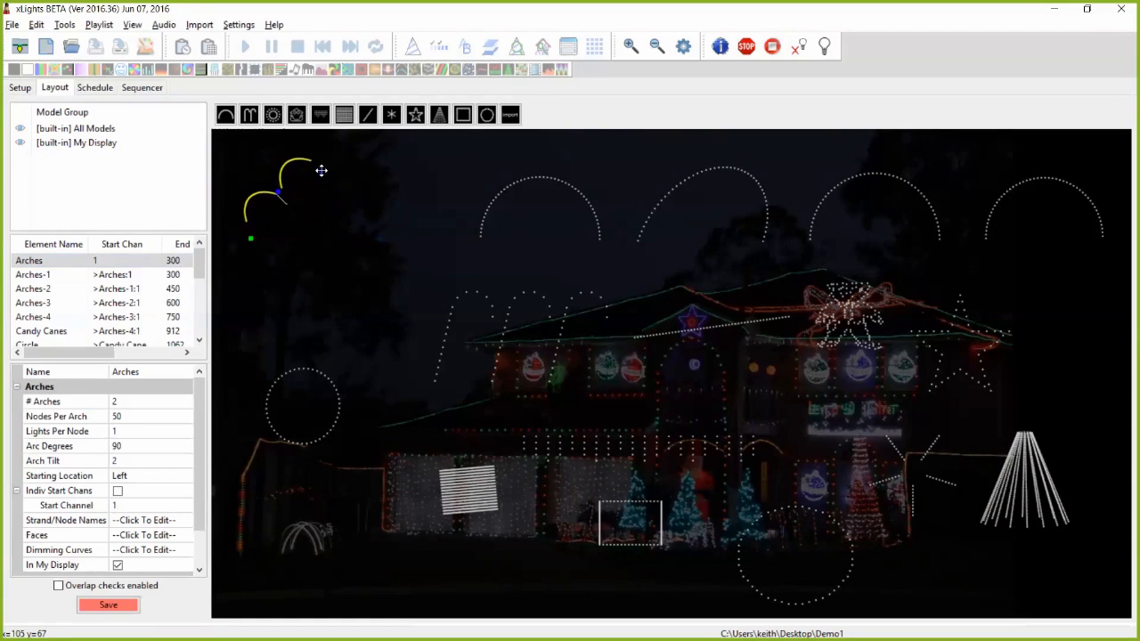
{"action": "left_click", "coordinate": [279, 195]}
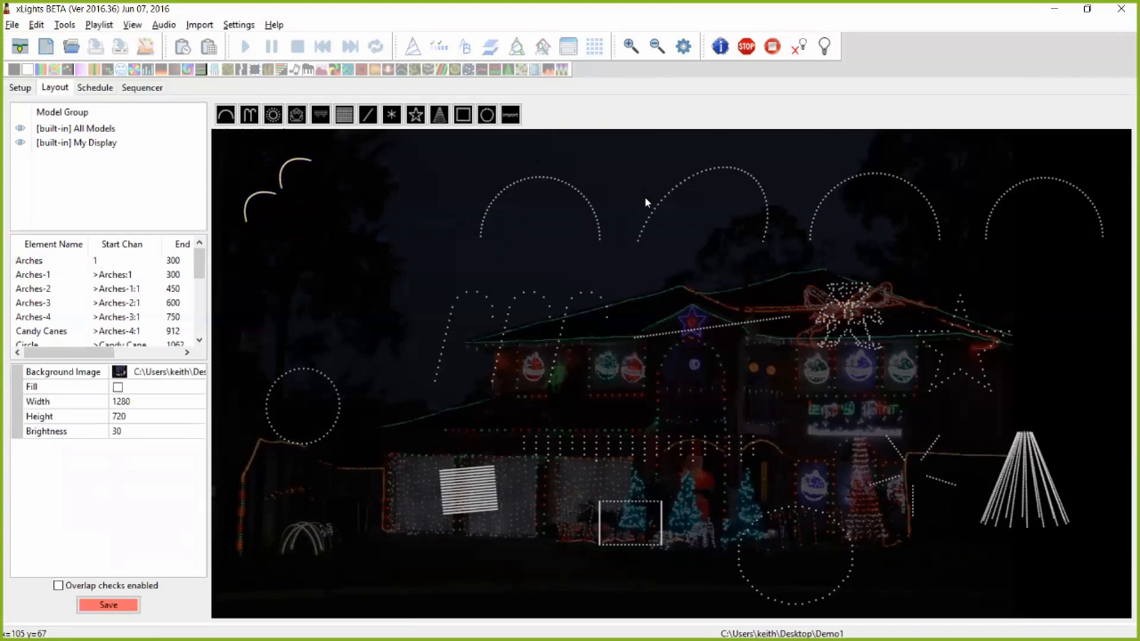
- Set the starting location of the Arches-1 model to Right and check its start handle on the layout
{"action": "left_click", "coordinate": [502, 208]}
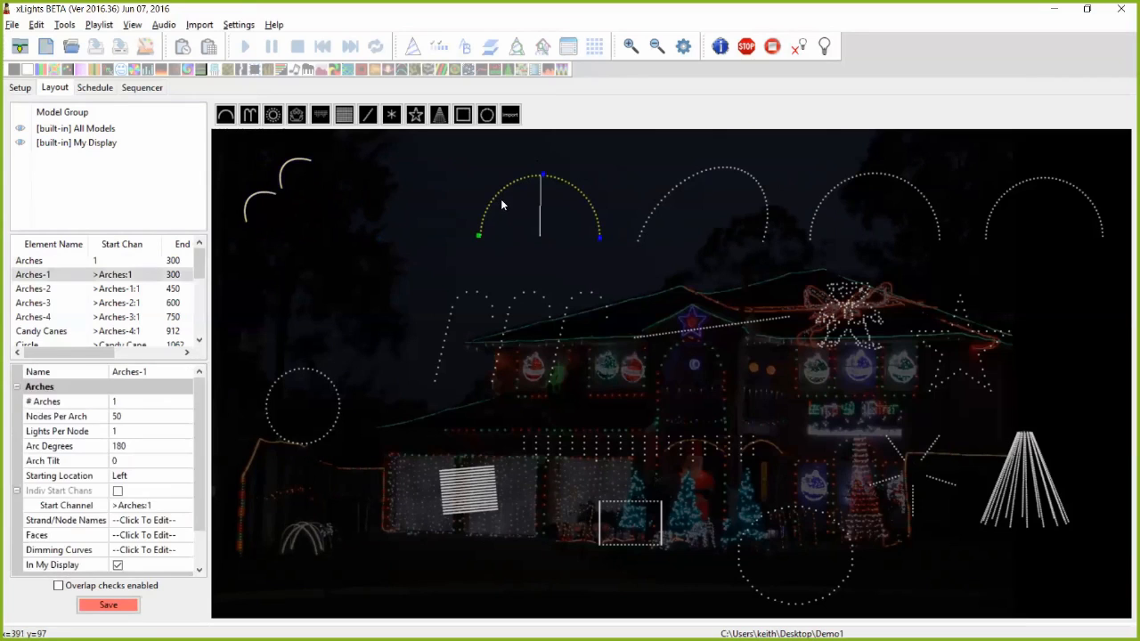
{"action": "left_click", "coordinate": [139, 476]}
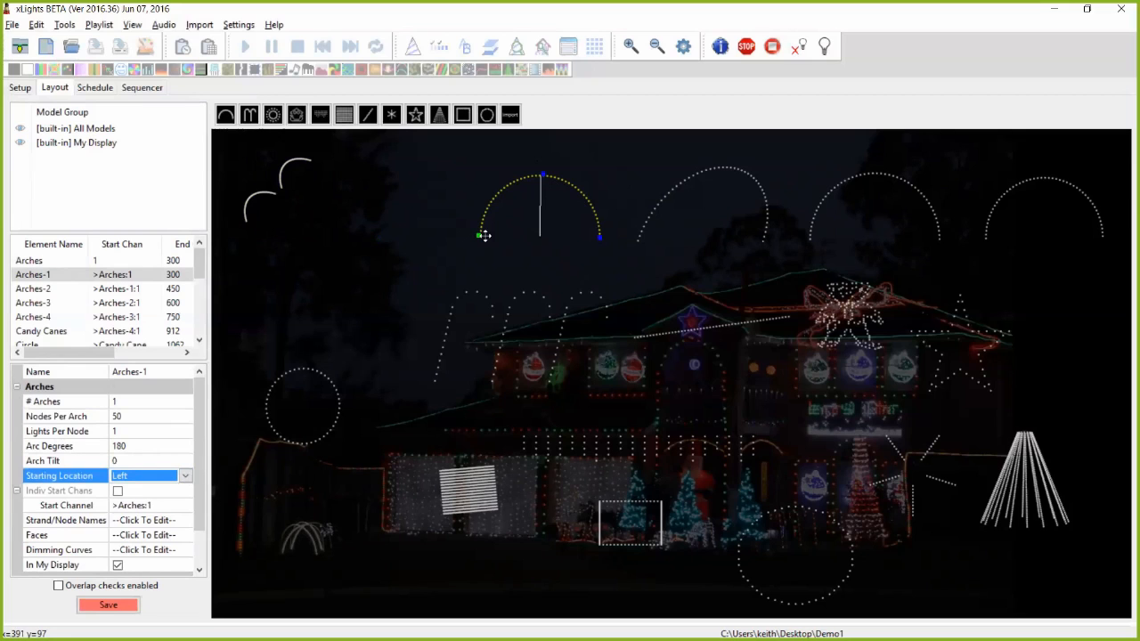
{"action": "left_click", "coordinate": [182, 479]}
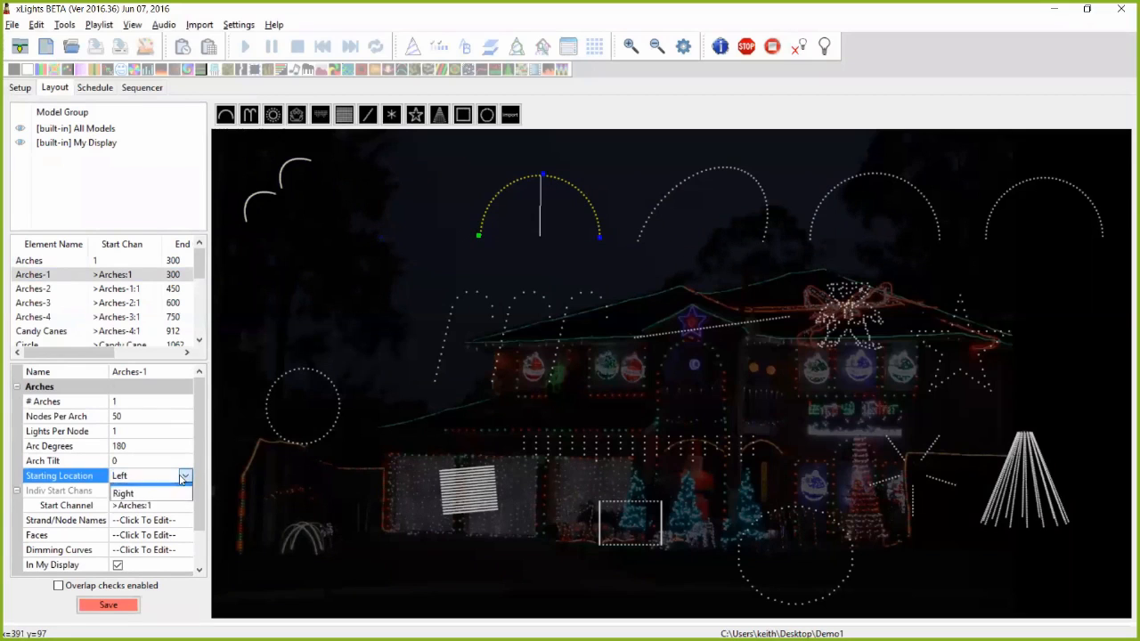
{"action": "left_click", "coordinate": [148, 505]}
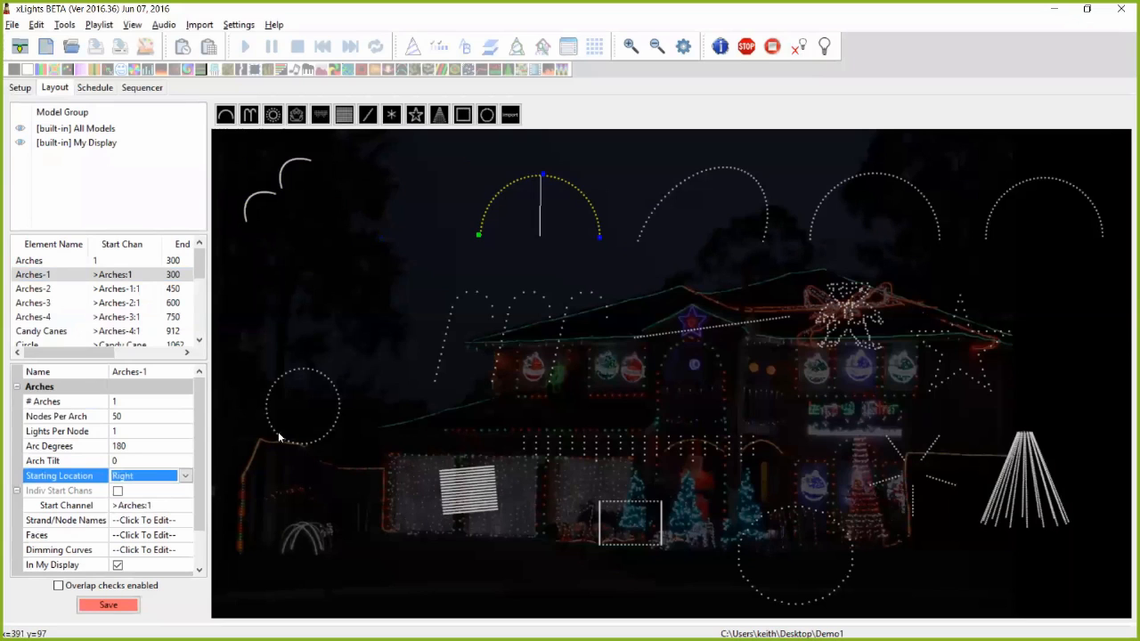
{"action": "left_click", "coordinate": [513, 242]}
{"action": "left_click", "coordinate": [481, 235]}
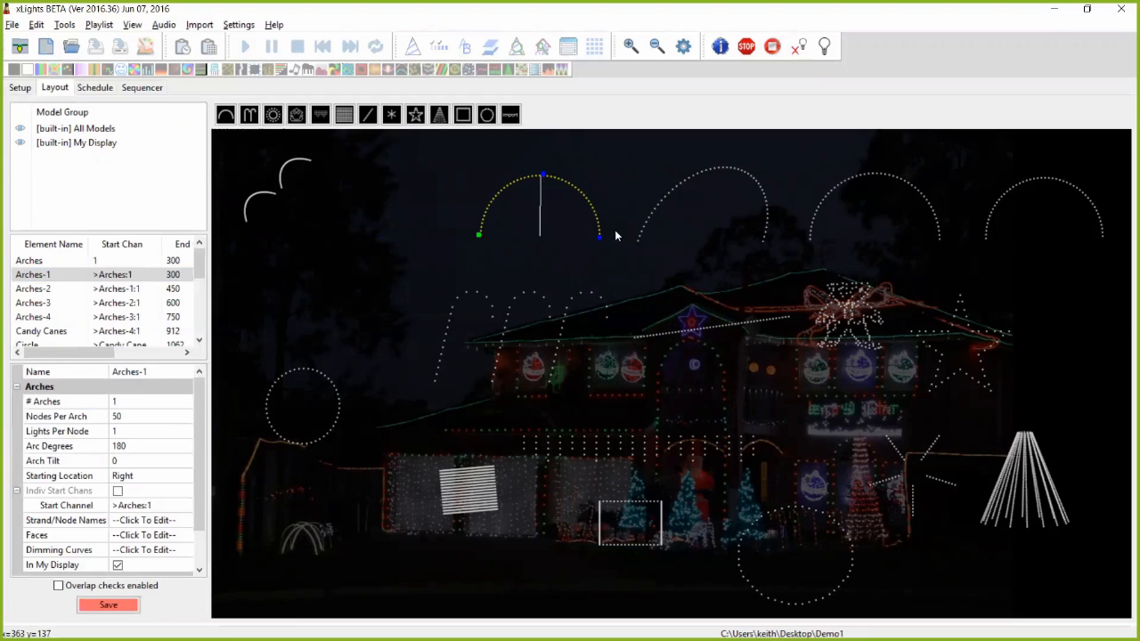
{"action": "left_click", "coordinate": [142, 478]}
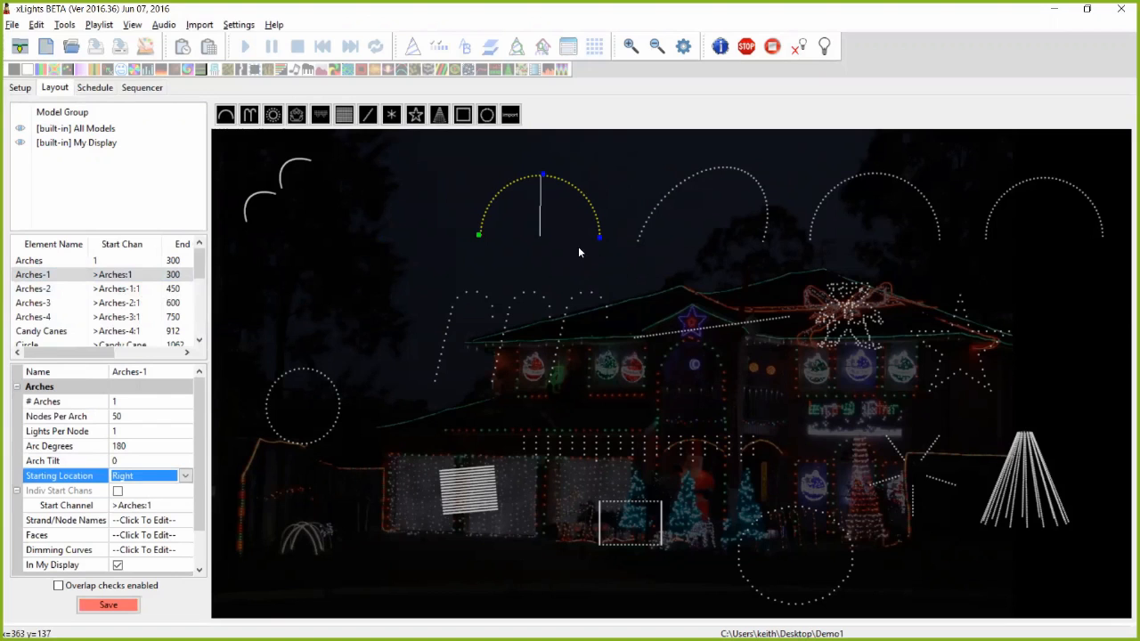
- Create a new animation sequence with the default frame rate
{"action": "left_click", "coordinate": [45, 46]}
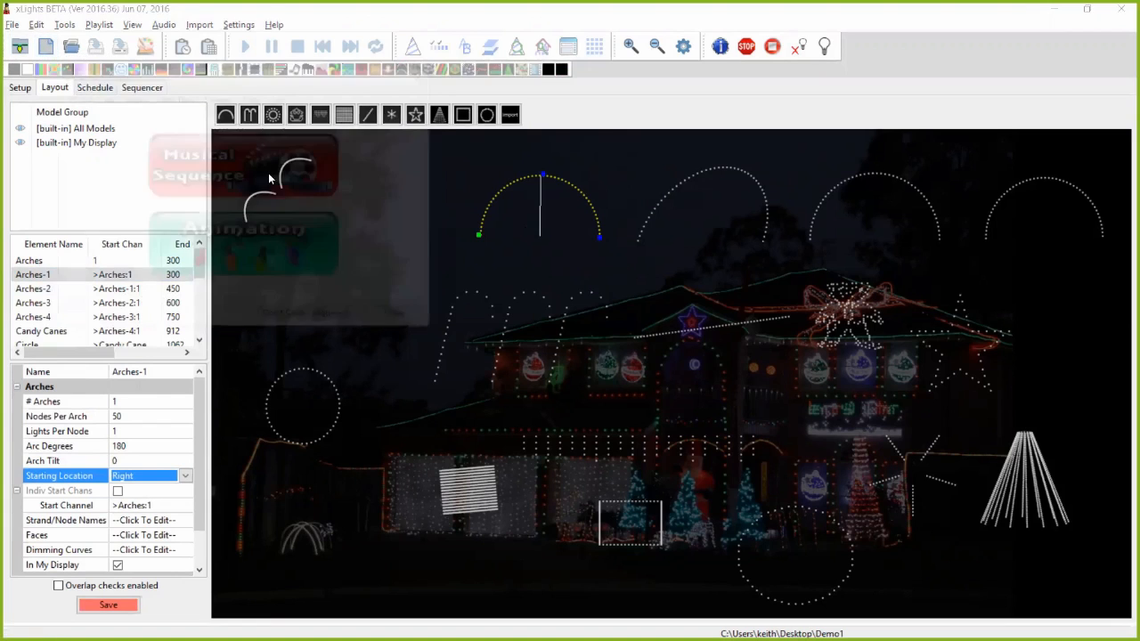
{"action": "left_click", "coordinate": [244, 245]}
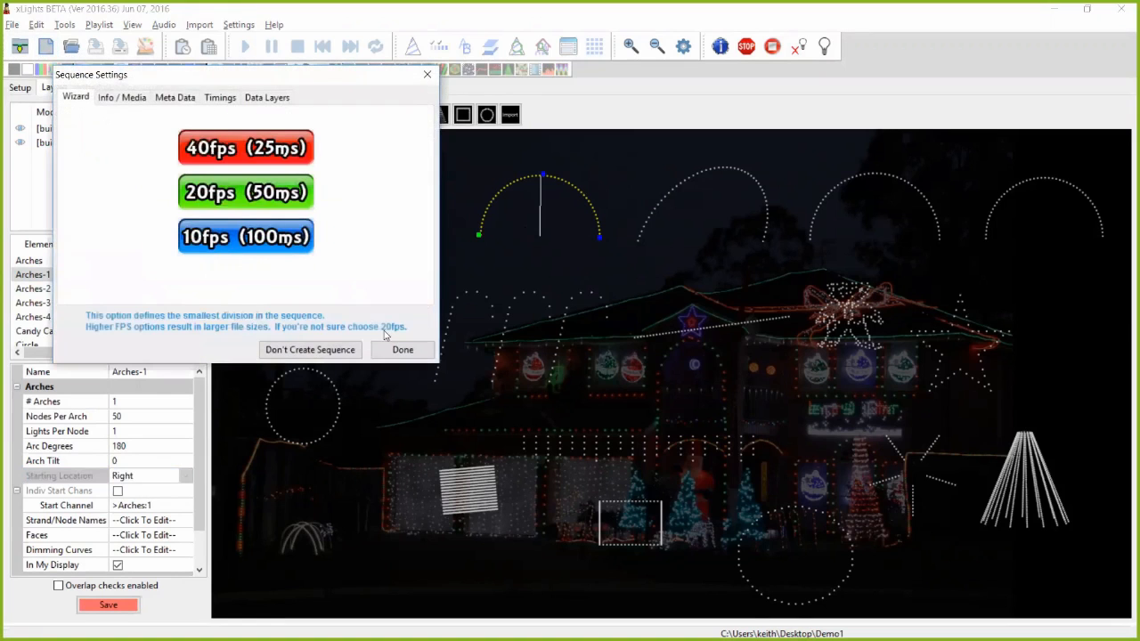
{"action": "left_click", "coordinate": [398, 350]}
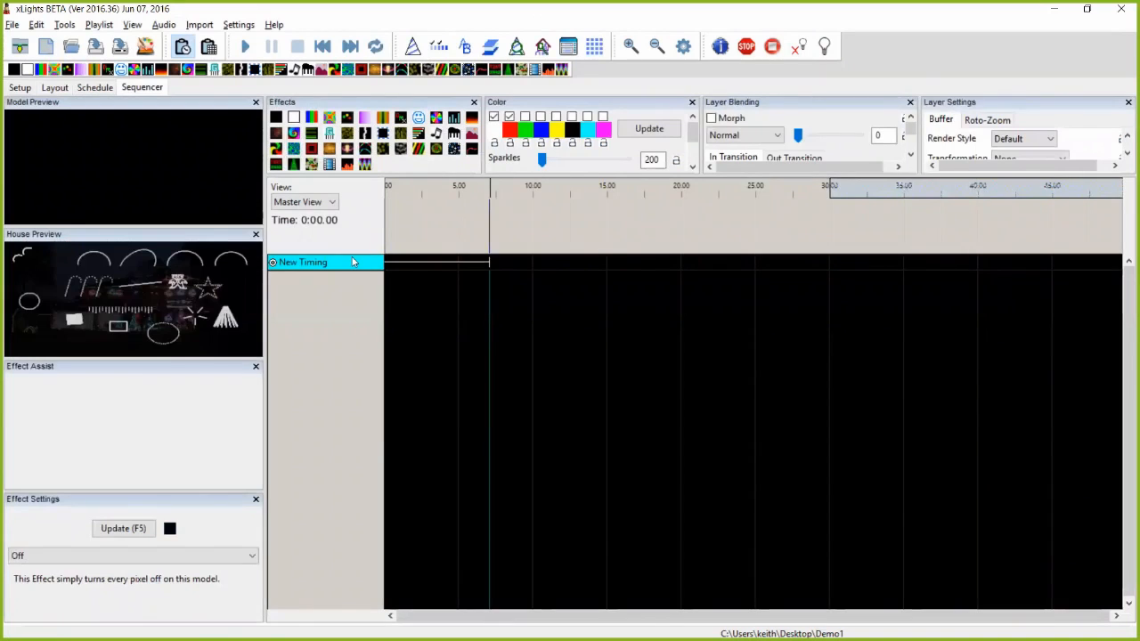
- Add the Arches-1 model to the sequence's Master View through the display elements
{"action": "right_click", "coordinate": [354, 260]}
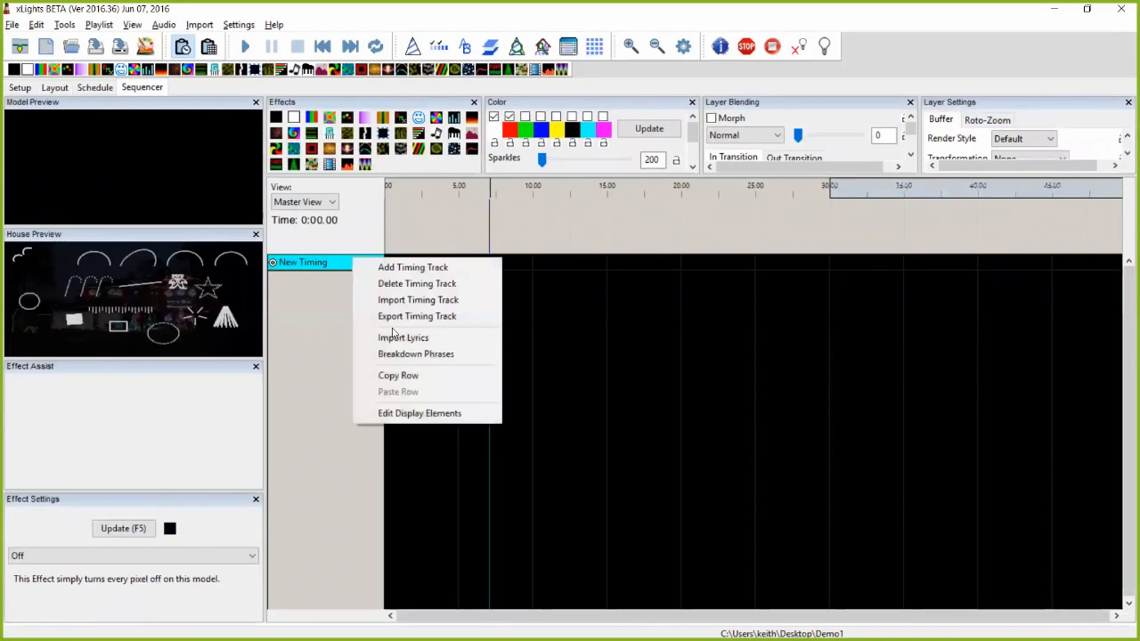
{"action": "left_click", "coordinate": [410, 413]}
{"action": "left_click", "coordinate": [211, 170]}
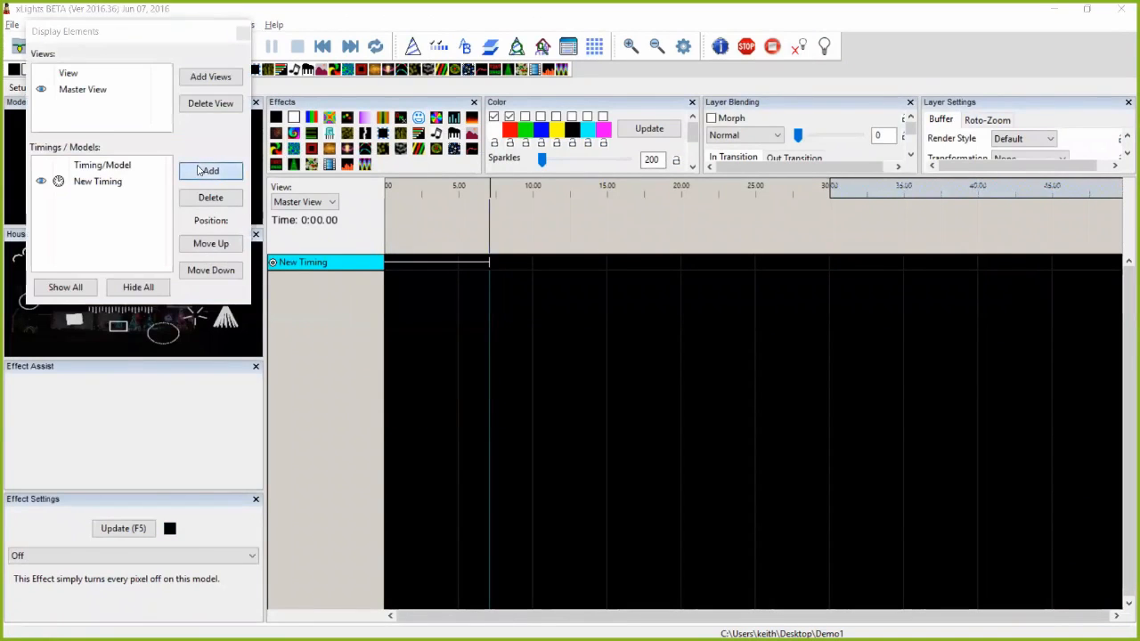
{"action": "left_click", "coordinate": [59, 164]}
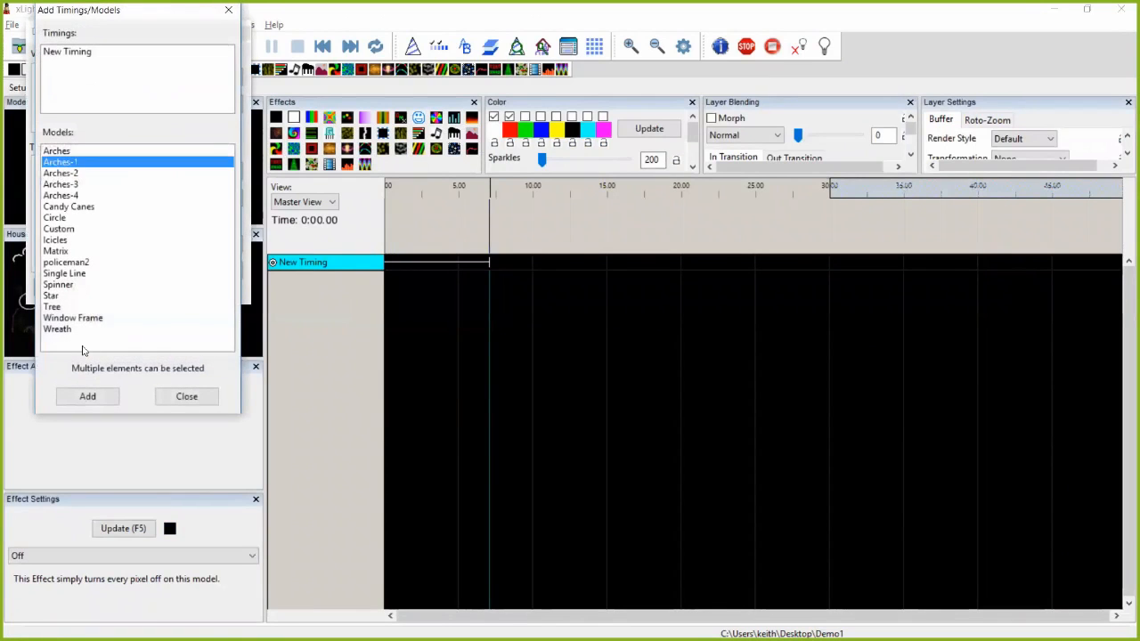
{"action": "left_click", "coordinate": [89, 400]}
{"action": "left_click", "coordinate": [242, 33]}
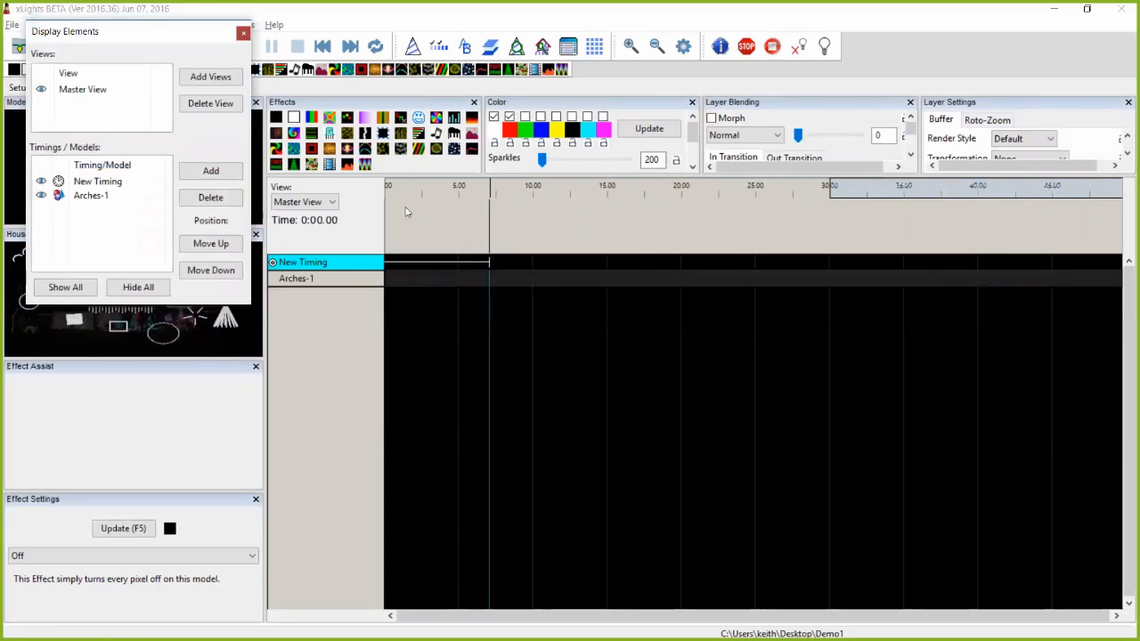
- Expand Arches-1 into its nodes and place an On effect on Node 1 across the first timing interval
{"action": "left_click", "coordinate": [405, 281]}
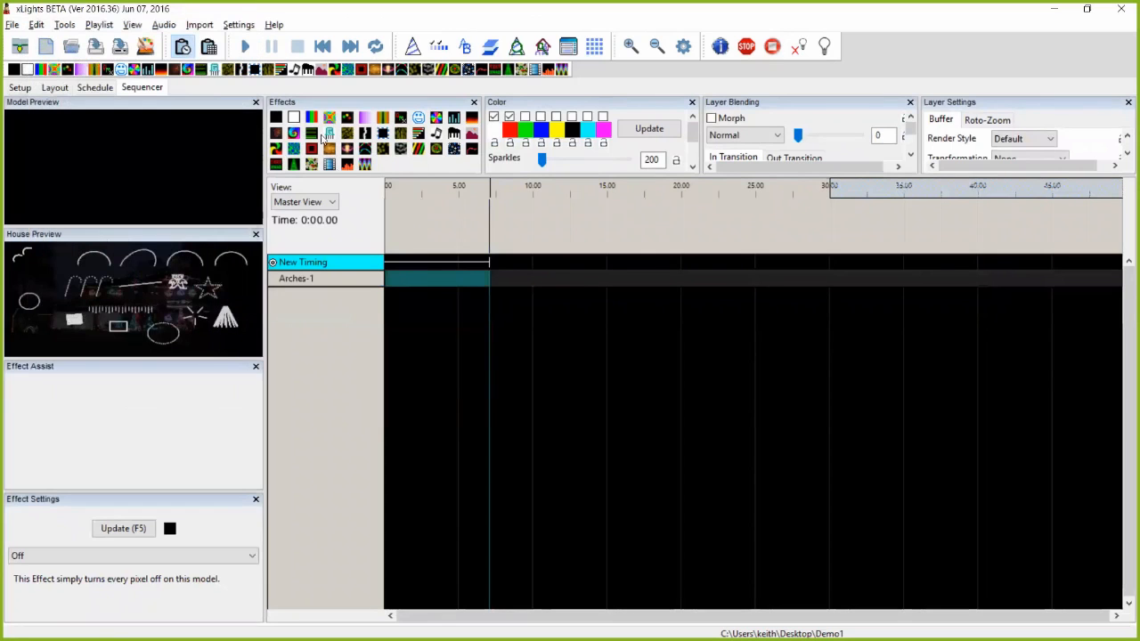
{"action": "double_click", "coordinate": [314, 279]}
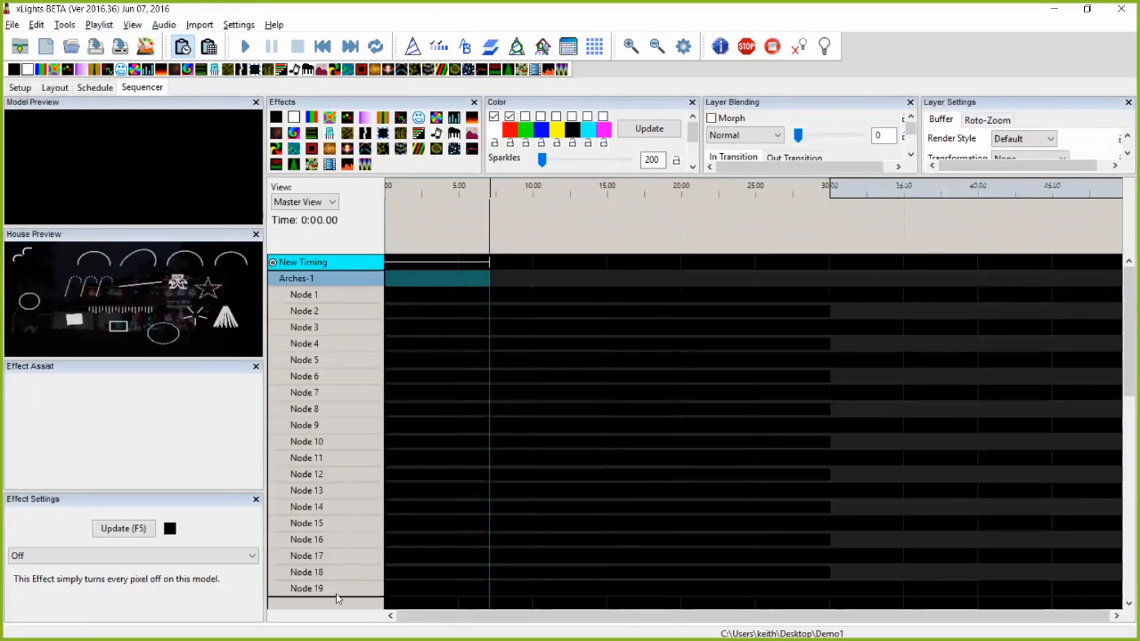
{"action": "left_click_drag", "start_coordinate": [294, 124], "coordinate": [400, 287]}
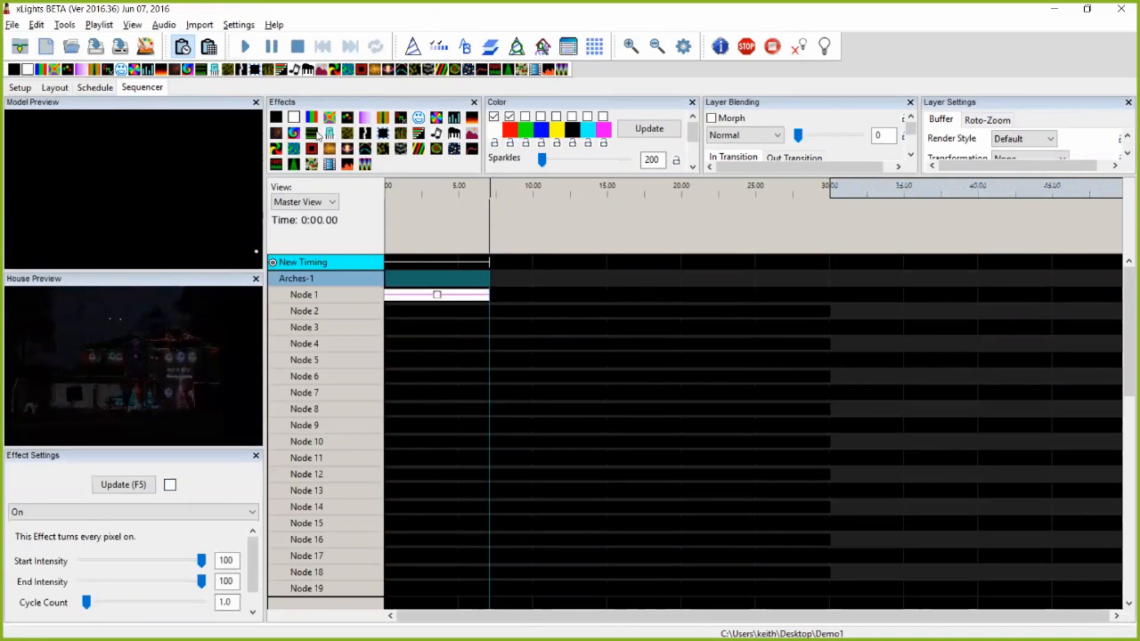
- Place a Bars effect on the Arches-1 row and color it red and green instead of white
{"action": "left_click_drag", "start_coordinate": [311, 117], "coordinate": [417, 278]}
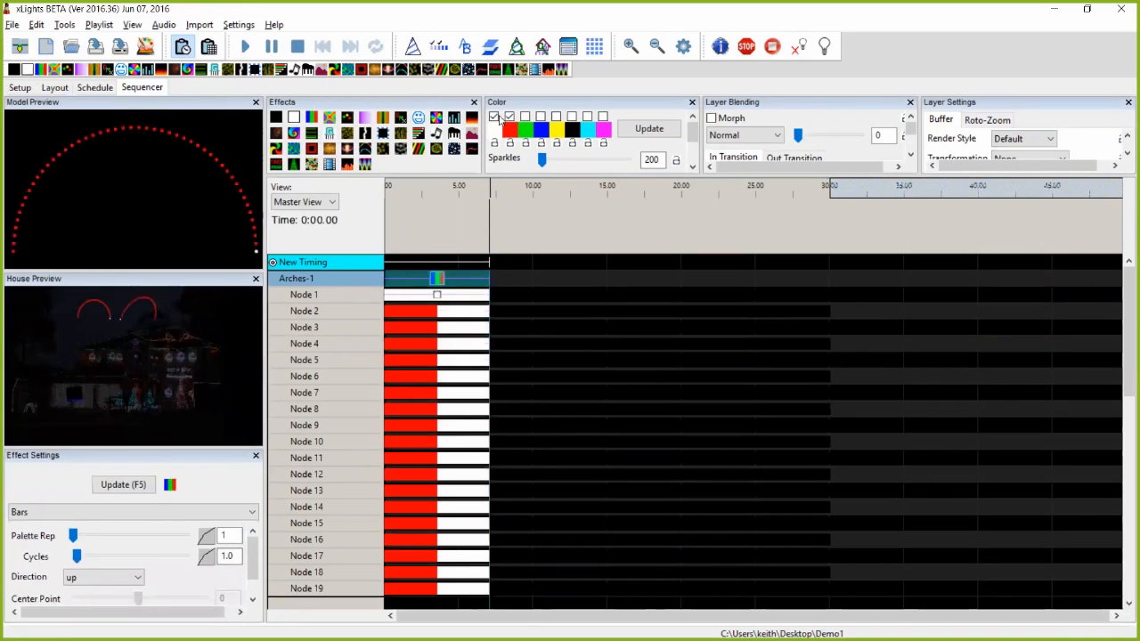
{"action": "left_click", "coordinate": [494, 116]}
{"action": "left_click", "coordinate": [524, 117]}
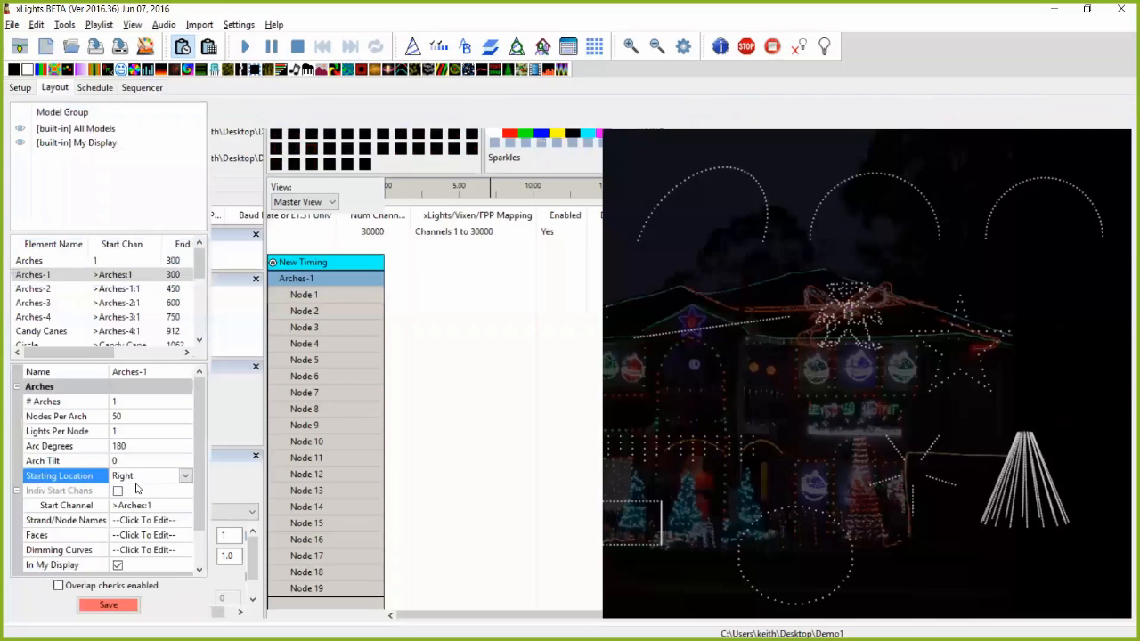
- Set the starting location of Arches-1 to Left and check Node 1's position in the sequencer preview
{"action": "left_click", "coordinate": [142, 482]}
{"action": "left_click", "coordinate": [133, 490]}
{"action": "left_click", "coordinate": [149, 86]}
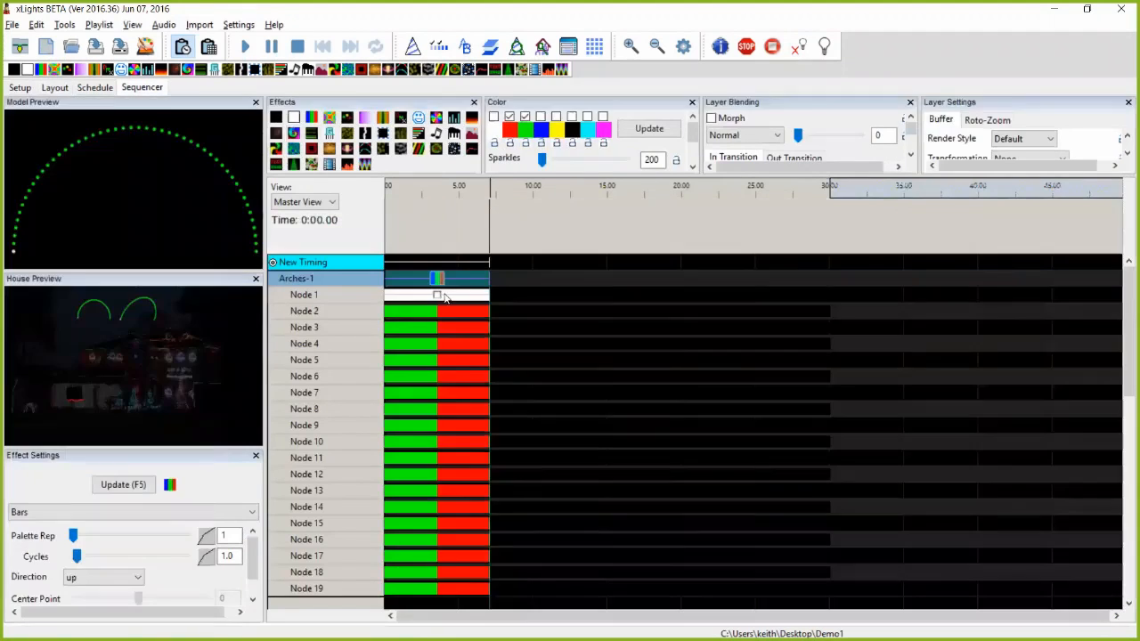
{"action": "left_click", "coordinate": [442, 296]}
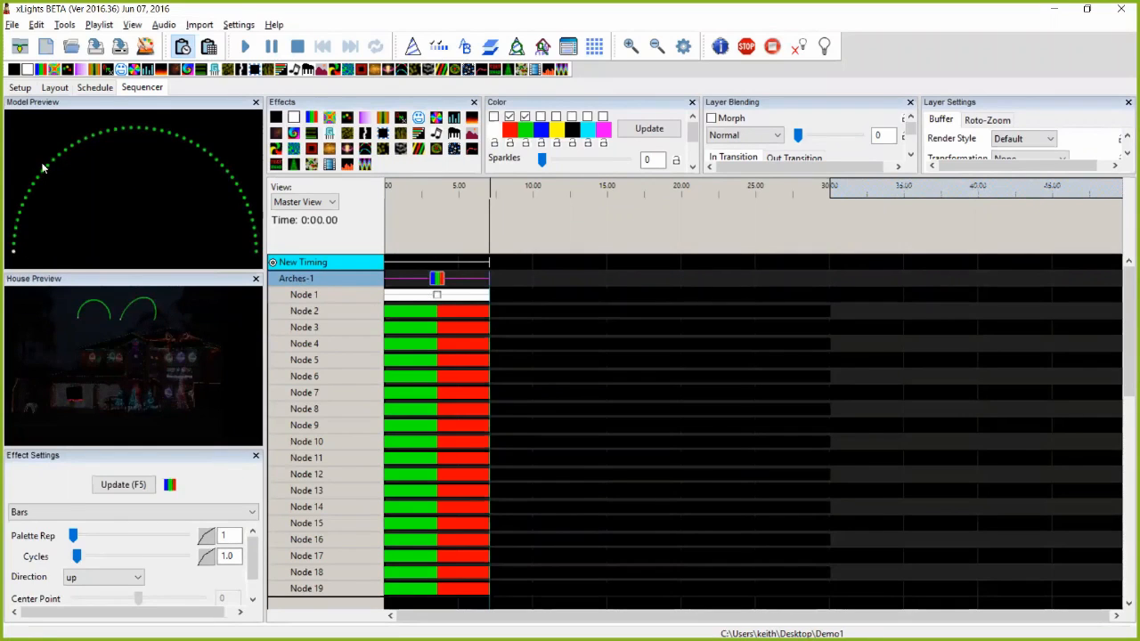
- Give Arches-1 an absolute start channel of 100 with no offset
{"action": "left_click", "coordinate": [55, 87]}
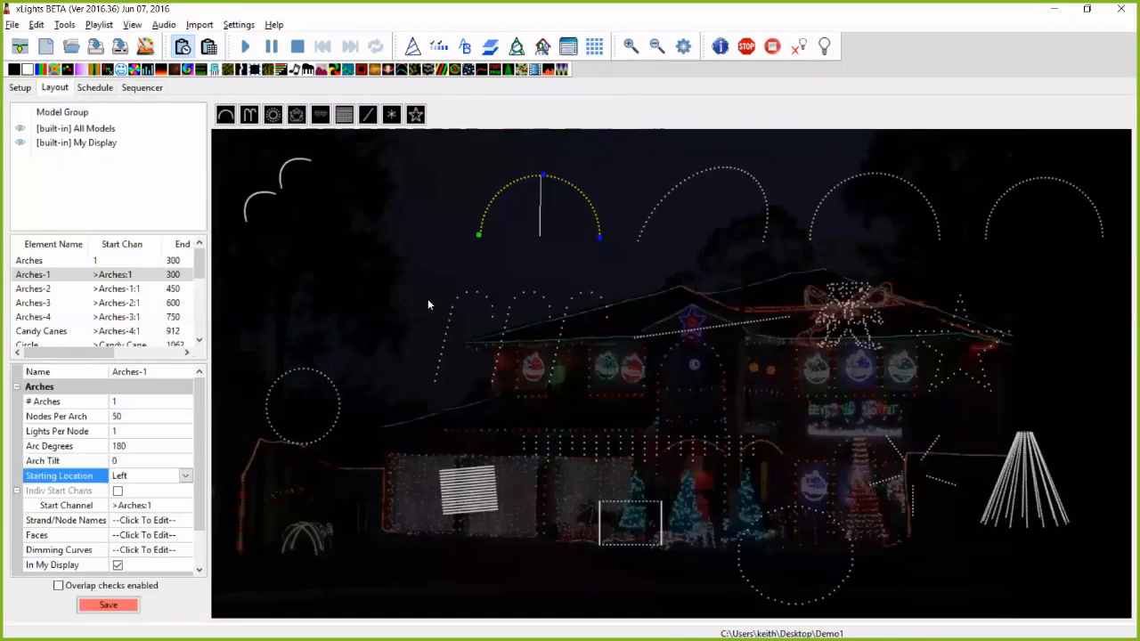
{"action": "left_click", "coordinate": [168, 506]}
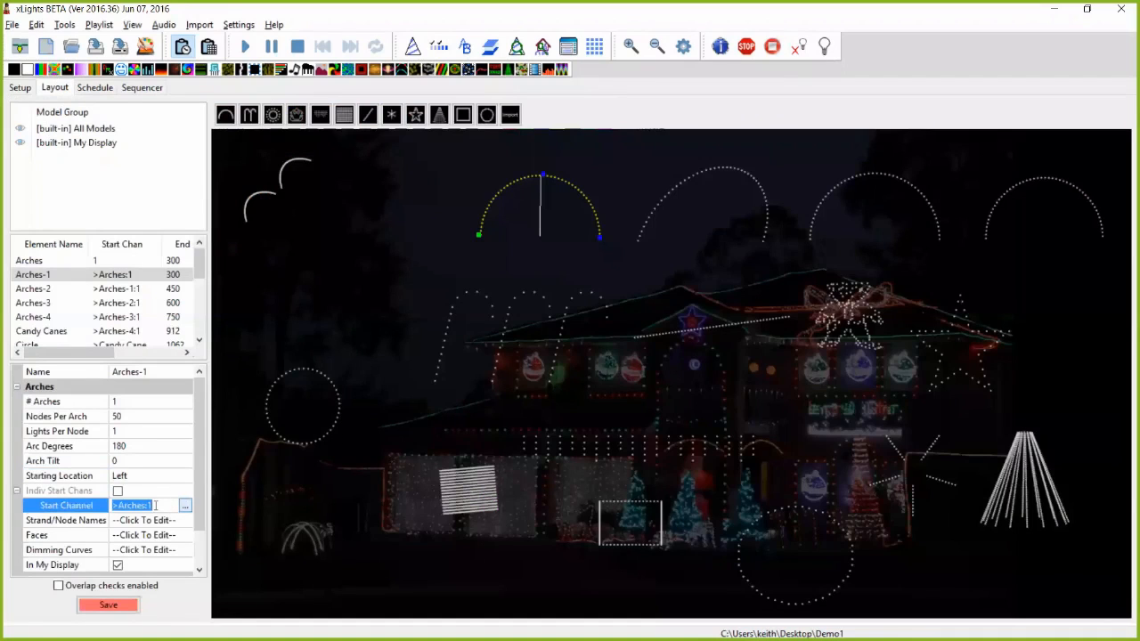
{"action": "left_click", "coordinate": [184, 506]}
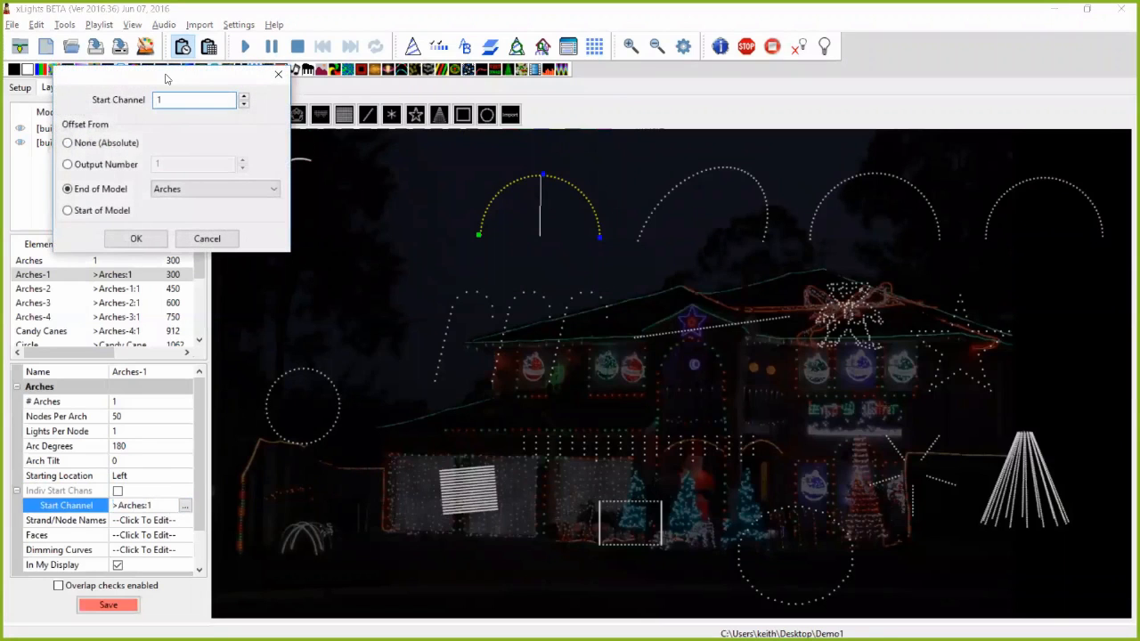
{"action": "left_click_drag", "start_coordinate": [165, 80], "coordinate": [430, 239]}
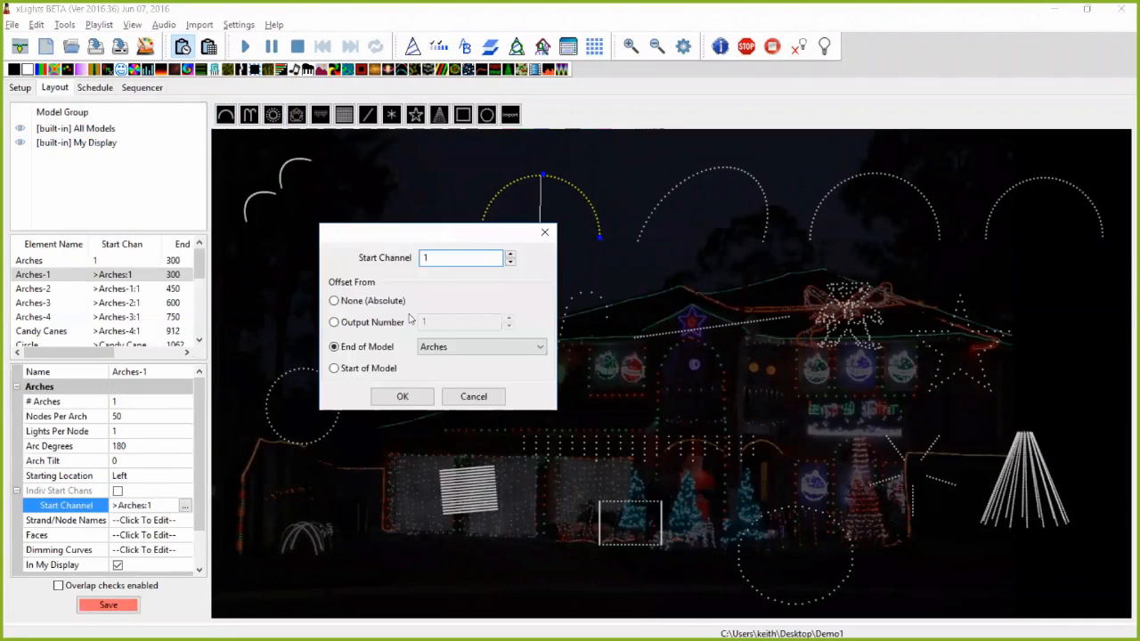
{"action": "left_click", "coordinate": [385, 307]}
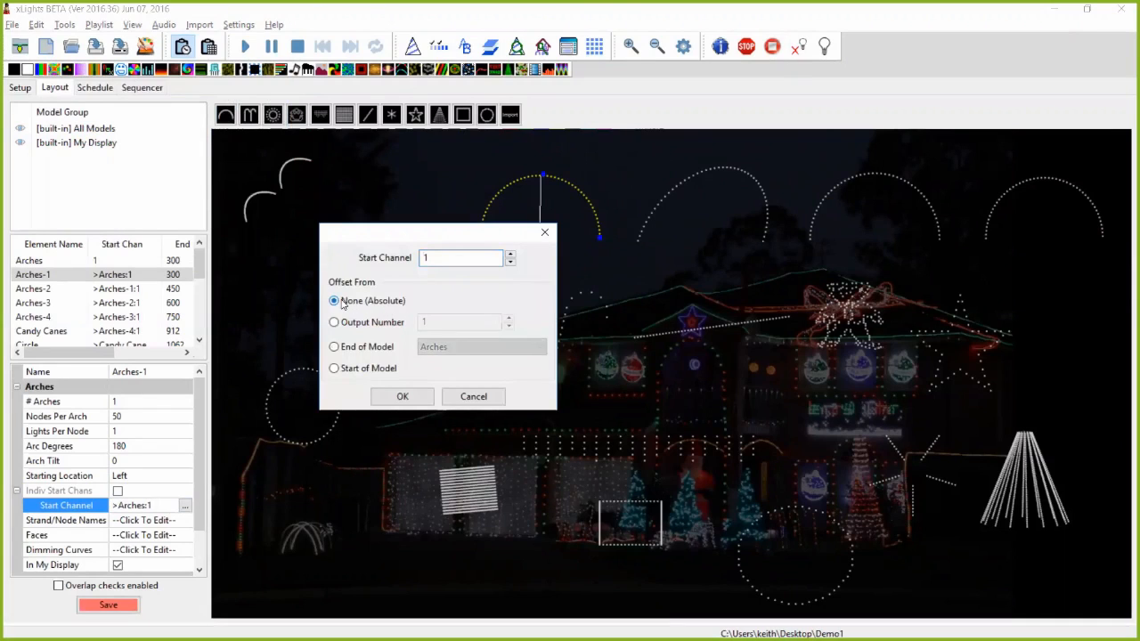
{"action": "left_click", "coordinate": [440, 258]}
{"action": "type", "text": "00"}
{"action": "left_click", "coordinate": [402, 396]}
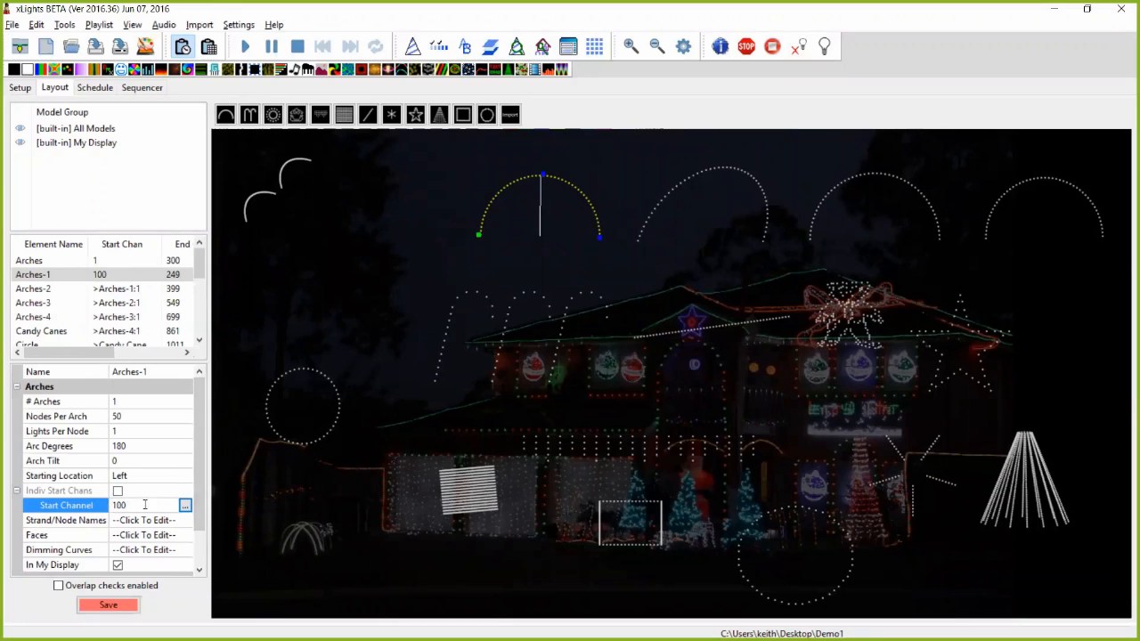
- Set the start channel of Arches-1 to channel 1 of output number 100 and check the lighting networks in the setup
{"action": "left_click", "coordinate": [185, 504]}
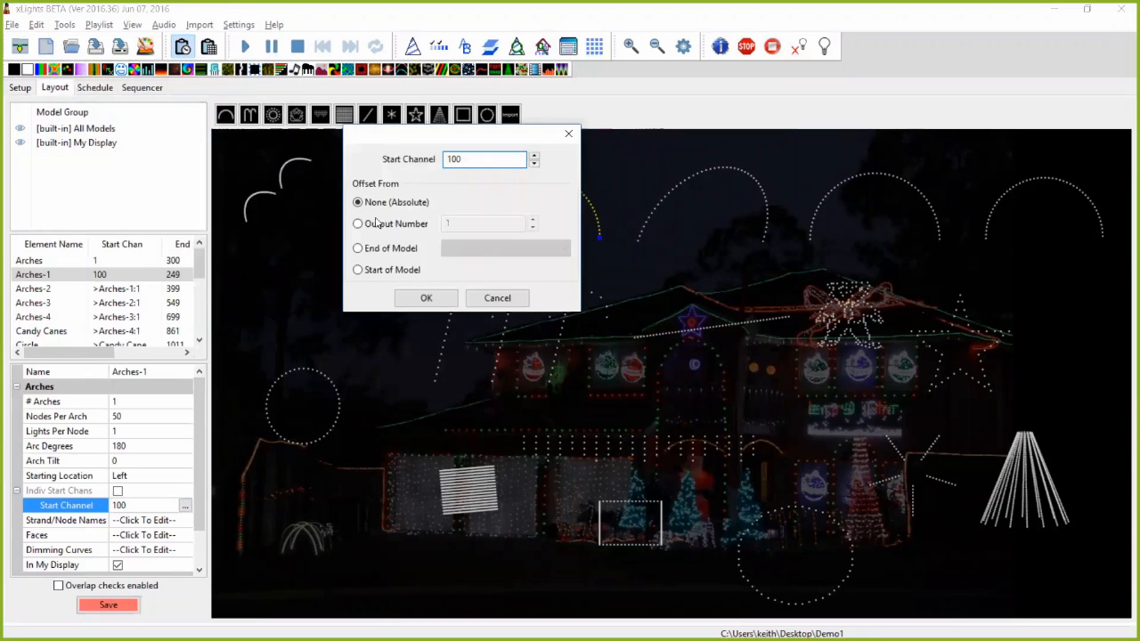
{"action": "left_click", "coordinate": [417, 222]}
{"action": "left_click", "coordinate": [479, 224]}
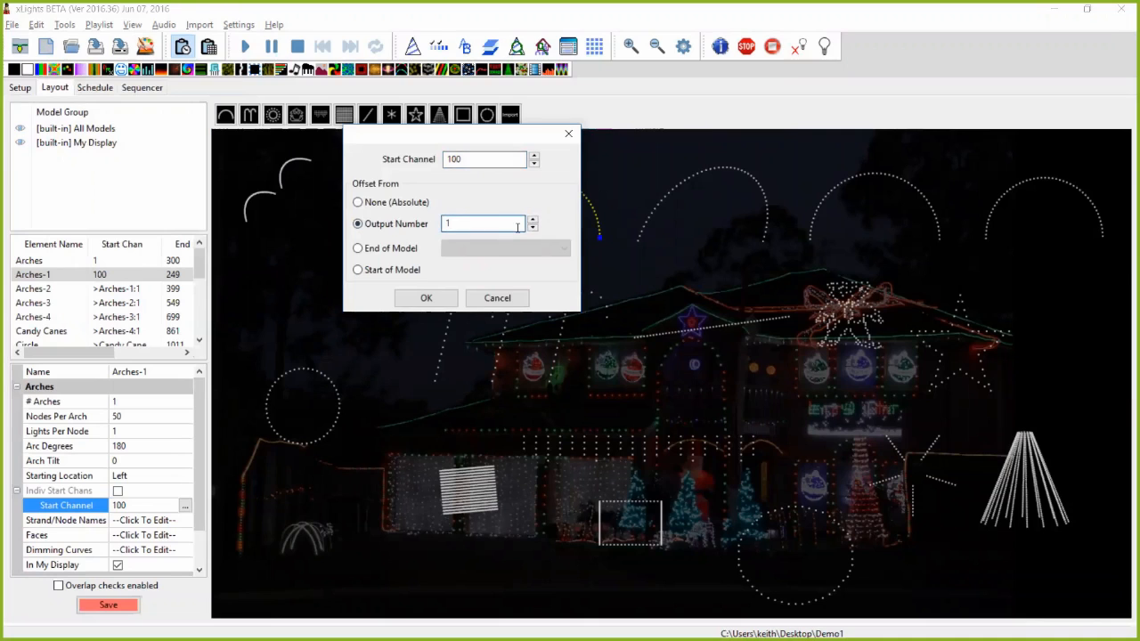
{"action": "type", "text": "00"}
{"action": "left_click", "coordinate": [505, 161]}
{"action": "key", "text": "BackSpace"}
{"action": "key", "text": "BackSpace"}
{"action": "key", "text": "BackSpace"}
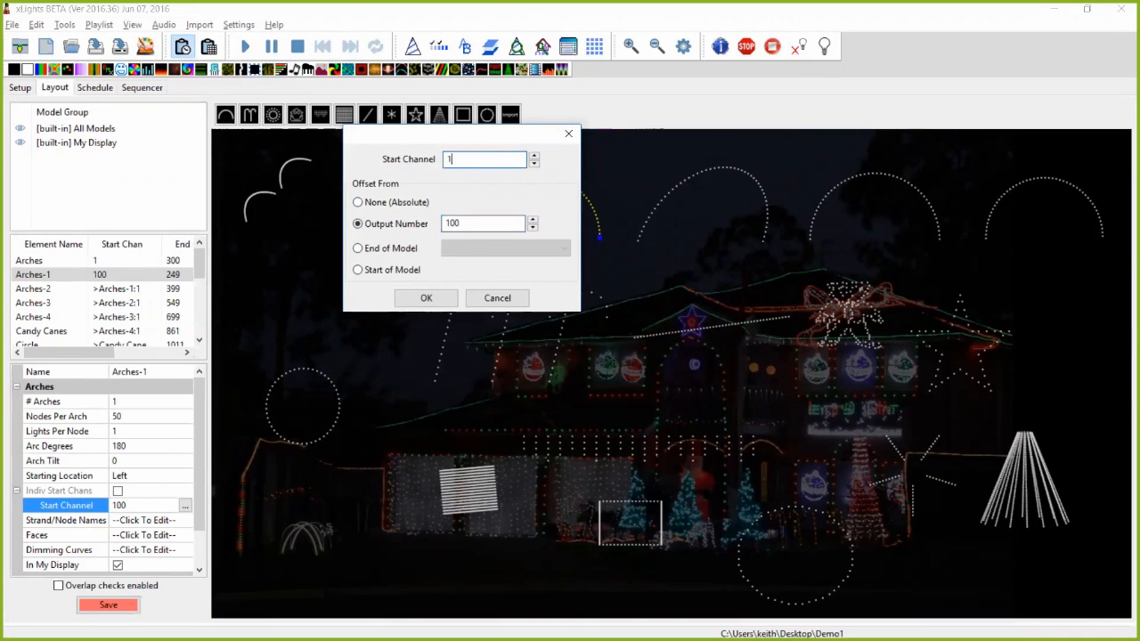
{"action": "left_click", "coordinate": [426, 297]}
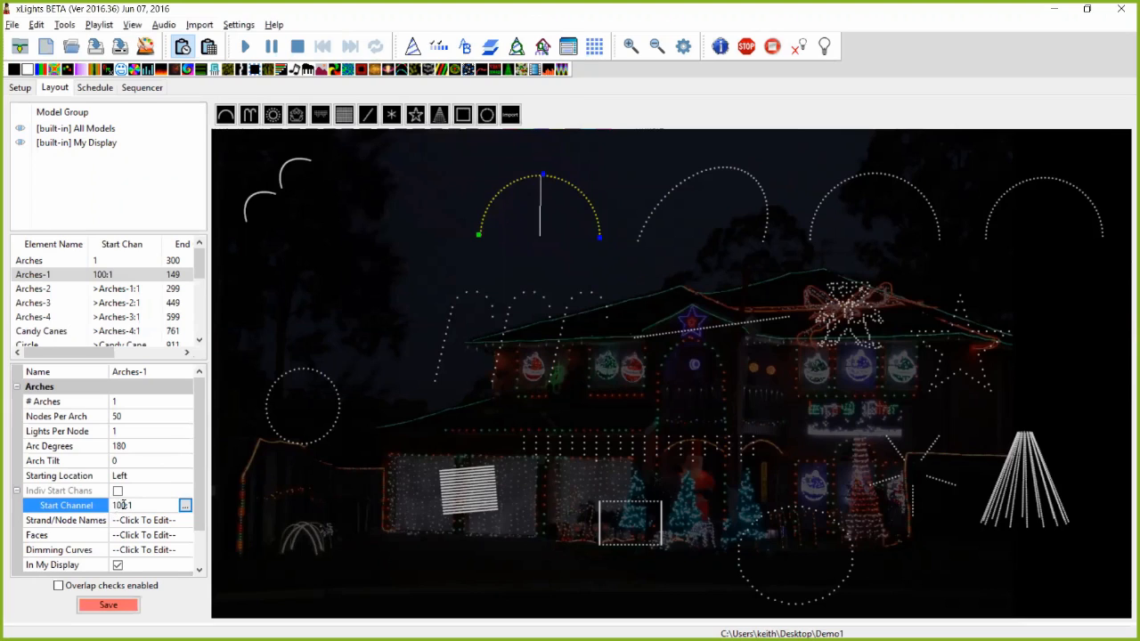
{"action": "type", "text": ":1"}
{"action": "left_click", "coordinate": [20, 86]}
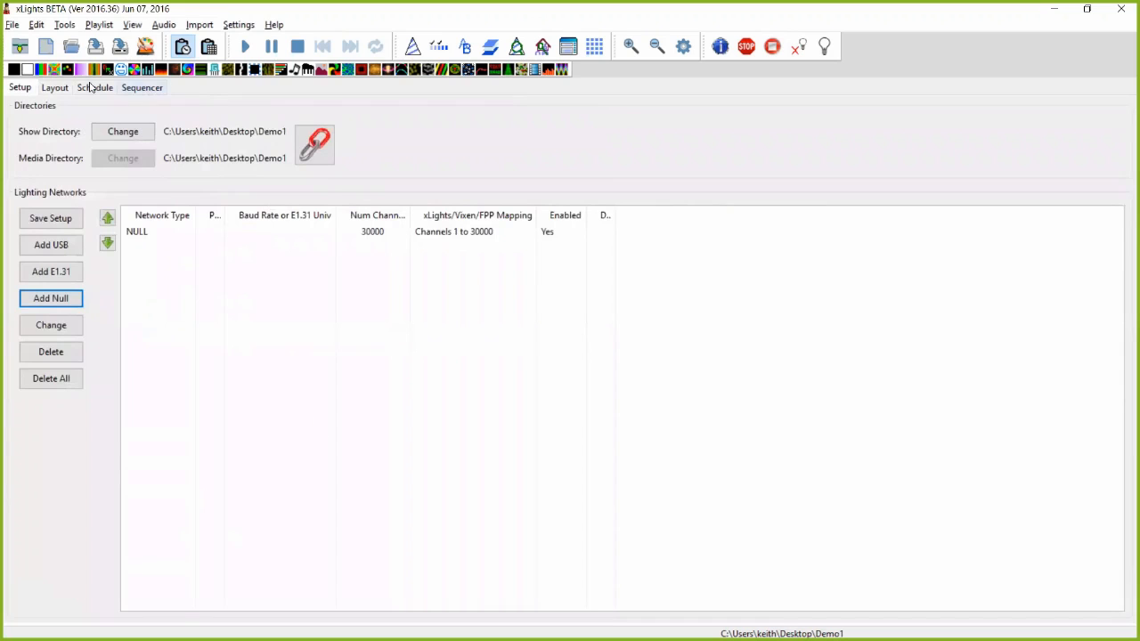
{"action": "left_click", "coordinate": [57, 87]}
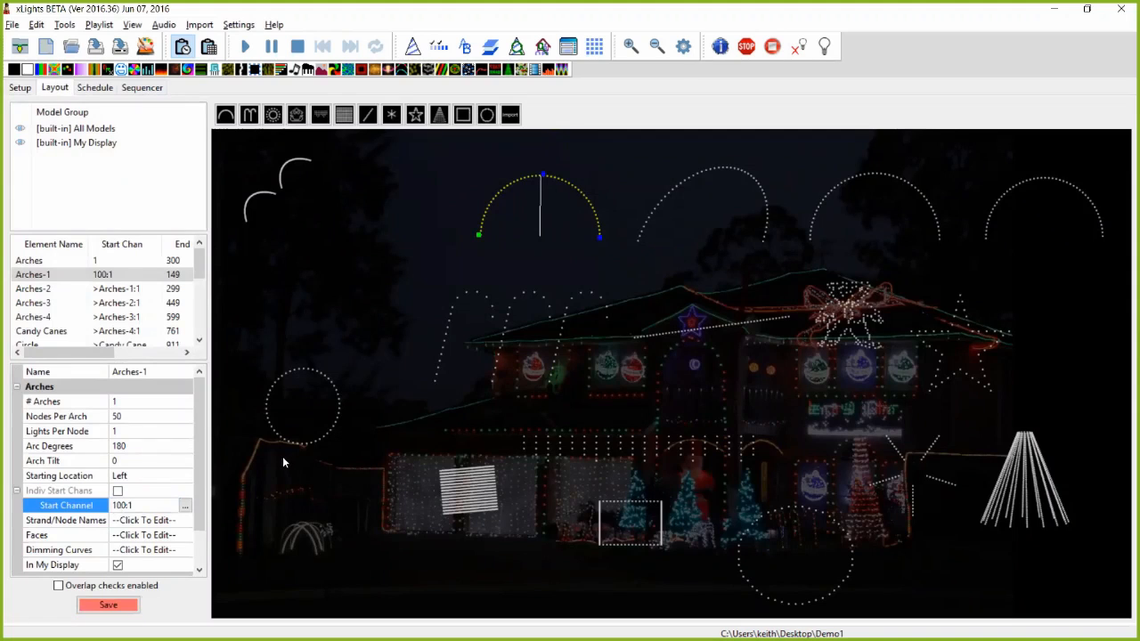
- Set the start channel of Arches-1 to 1, offset from the end of the Custom model
{"action": "left_click", "coordinate": [184, 506]}
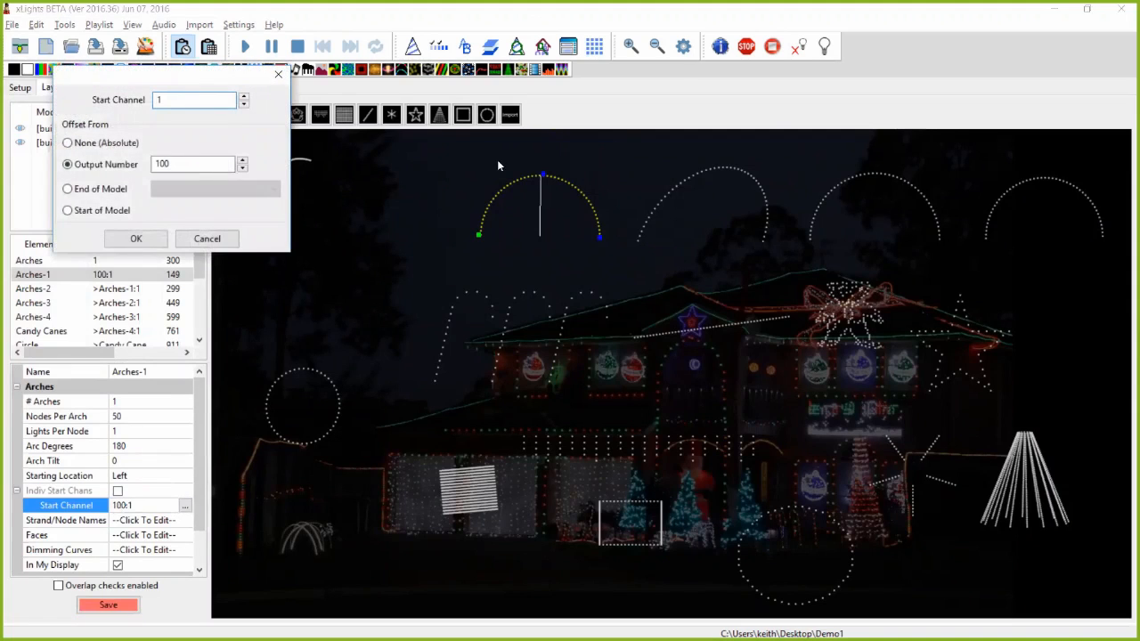
{"action": "left_click", "coordinate": [424, 267]}
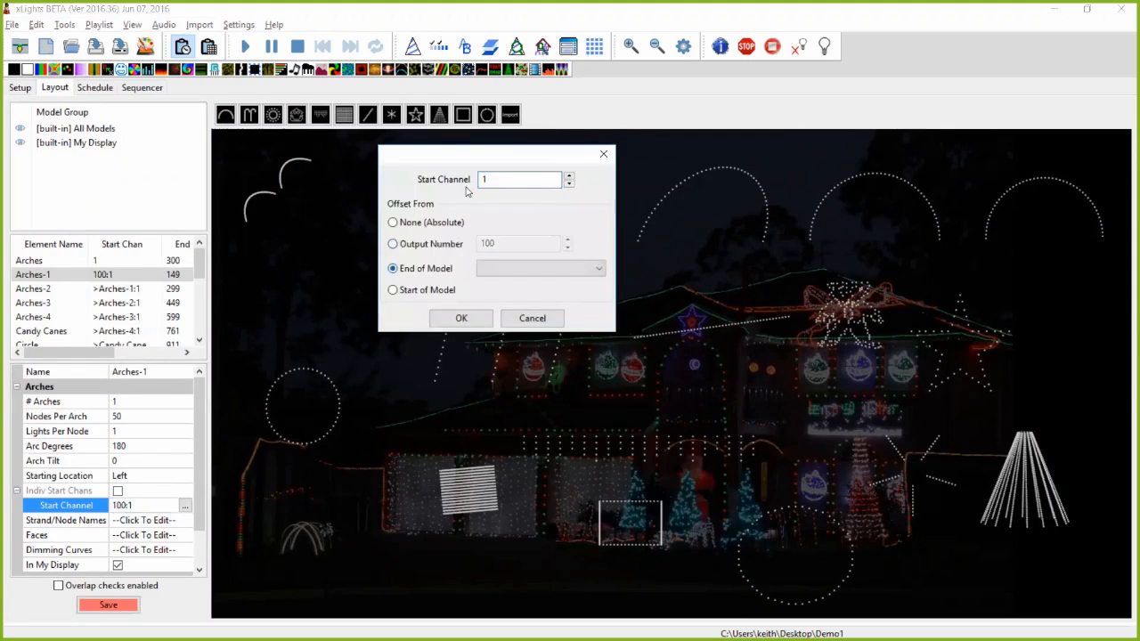
{"action": "left_click", "coordinate": [504, 269]}
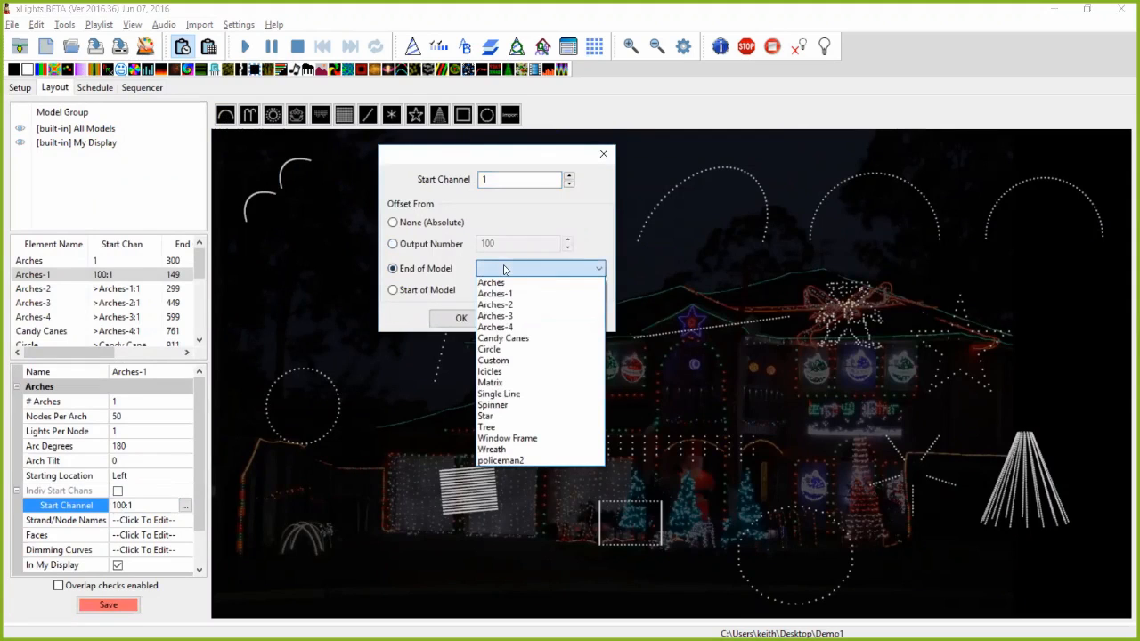
{"action": "left_click", "coordinate": [509, 359]}
{"action": "left_click", "coordinate": [461, 318]}
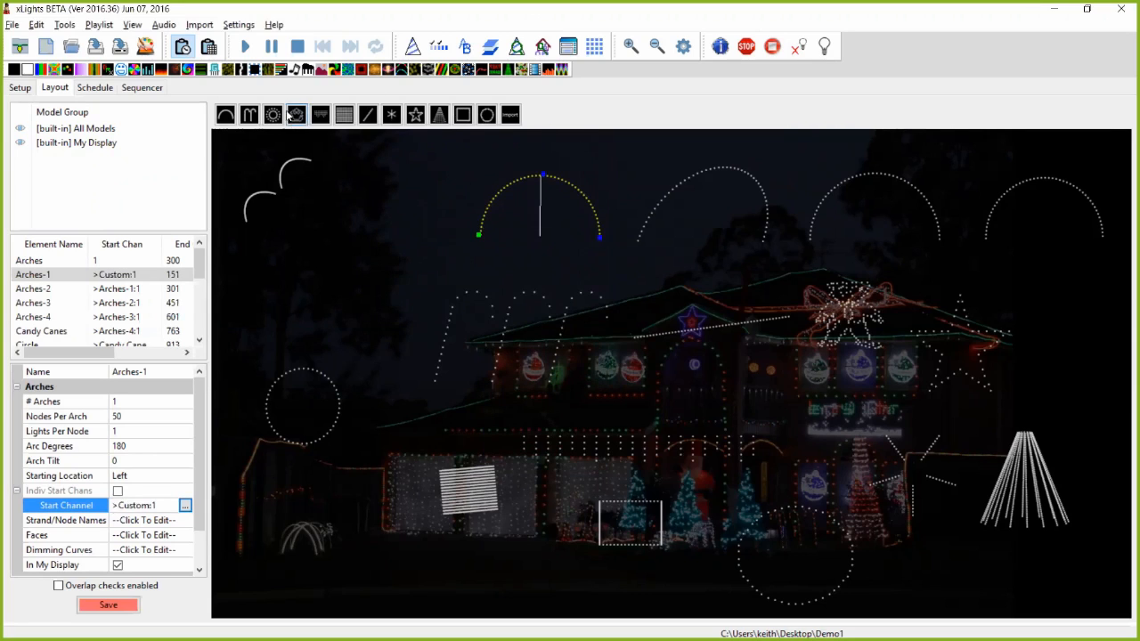
- Offset the start channel of Arches-1 from the end of the Arches model instead, keeping start channel 1
{"action": "left_click", "coordinate": [185, 505]}
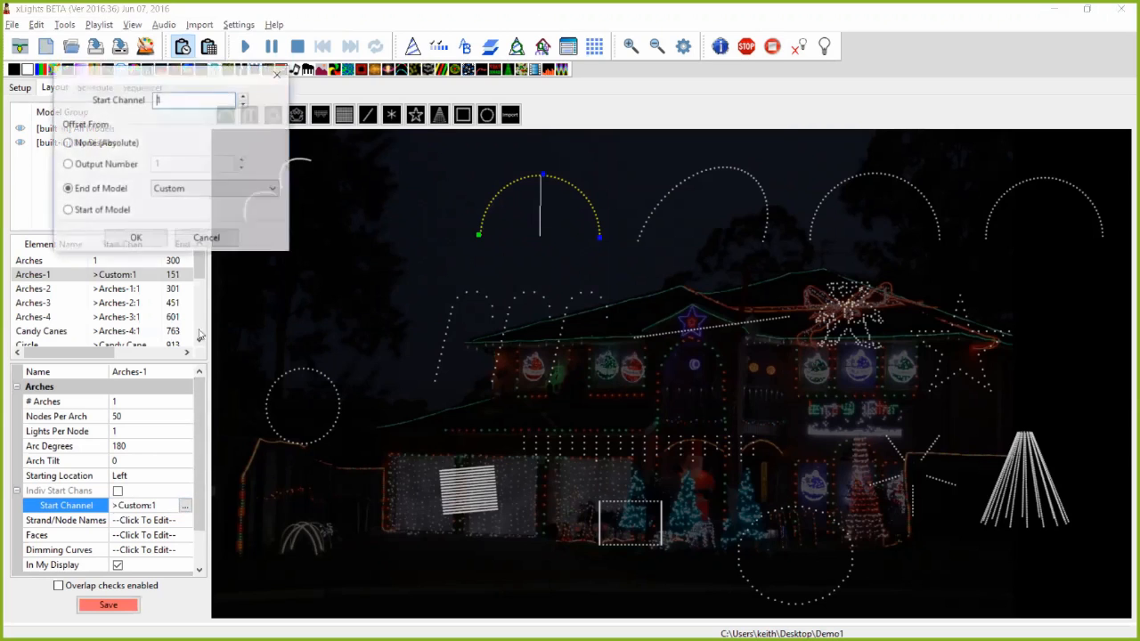
{"action": "left_click", "coordinate": [196, 188]}
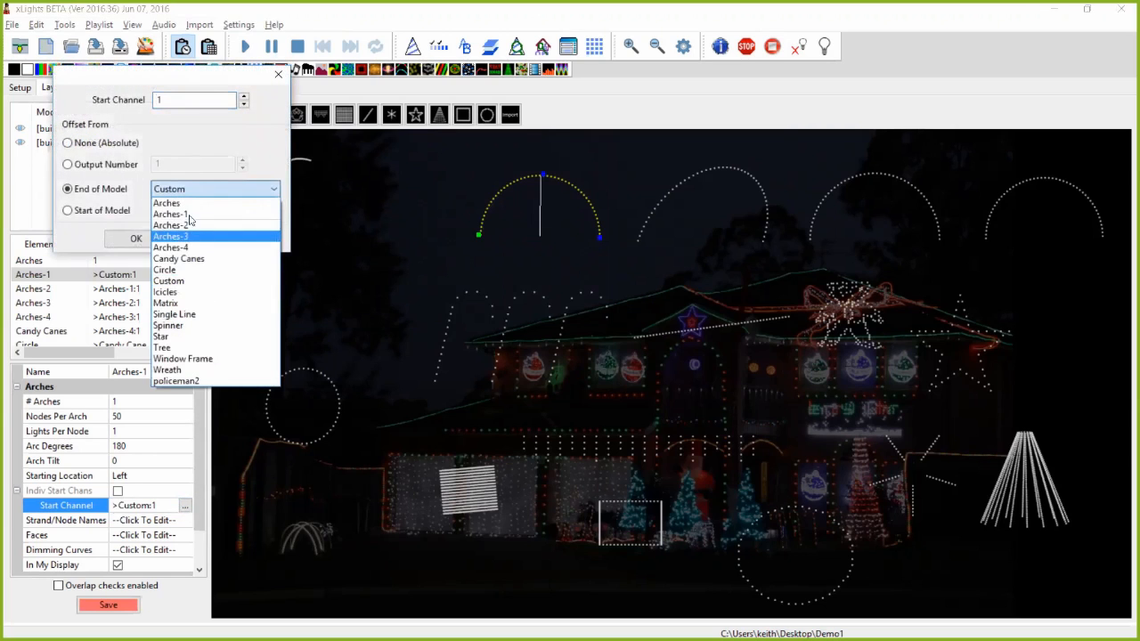
{"action": "left_click", "coordinate": [186, 206]}
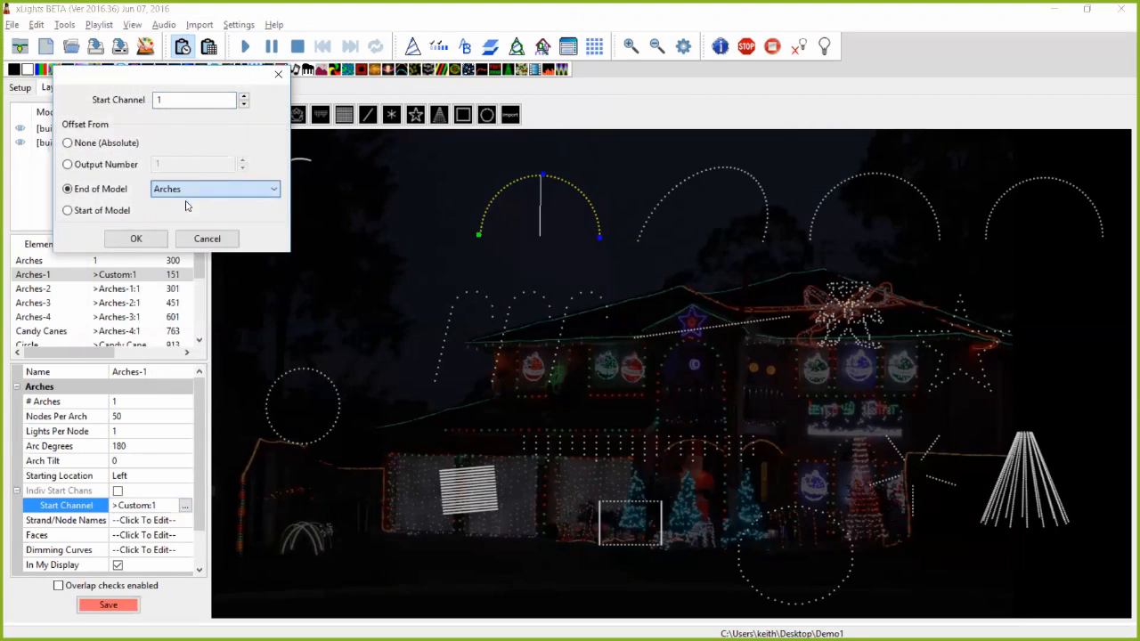
{"action": "left_click", "coordinate": [156, 237]}
- Examine the start and end channels of Arches-1 and Arches-2 and how each model chains from the previous one
{"action": "mouse_move", "coordinate": [129, 279]}
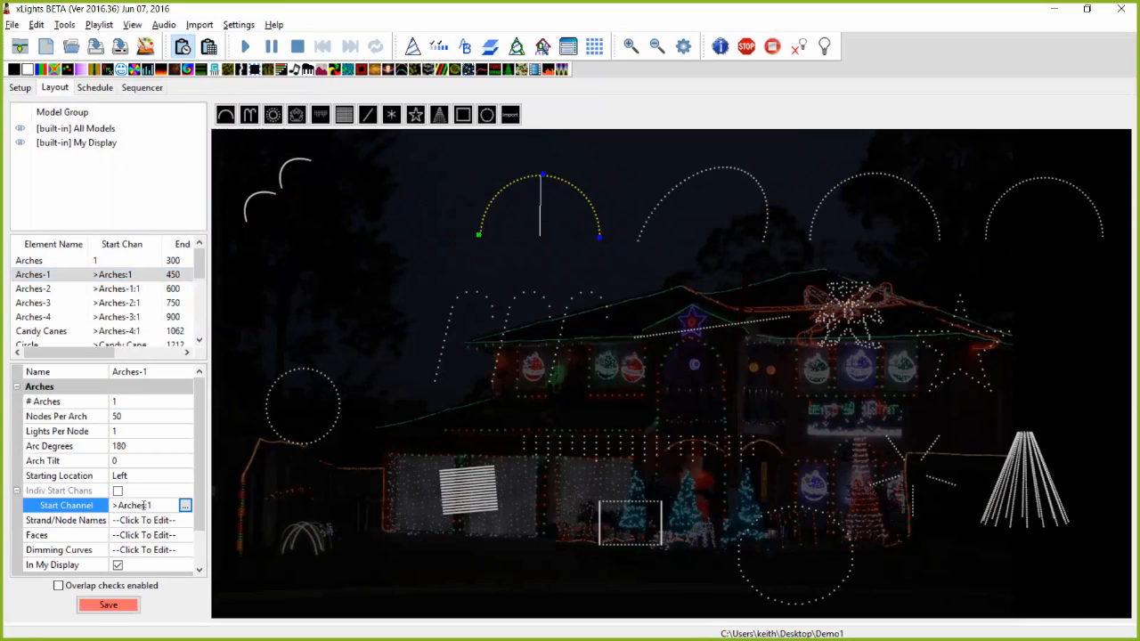
{"action": "left_click", "coordinate": [133, 277]}
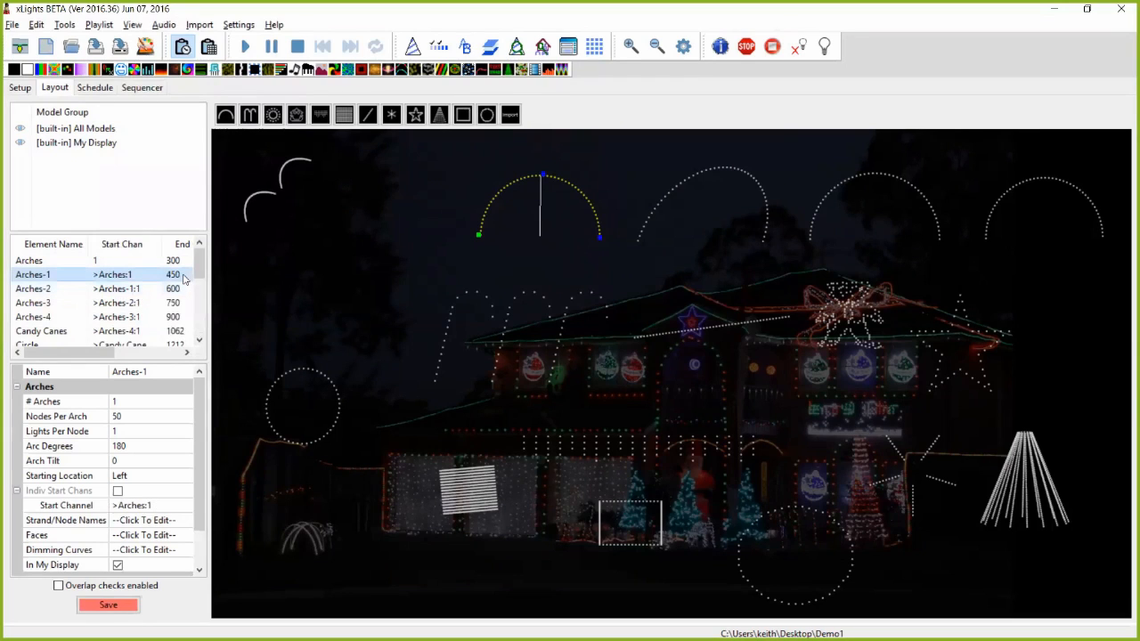
{"action": "left_click", "coordinate": [143, 290]}
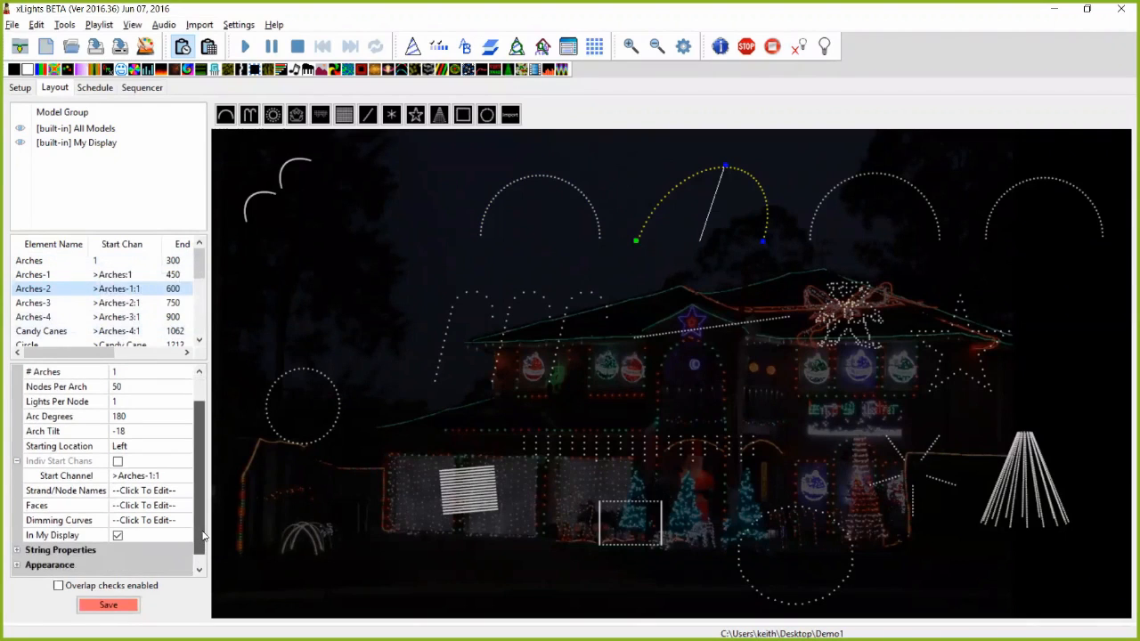
{"action": "scroll", "coordinate": [200, 525], "scroll_direction": "down", "scroll_amount": 1}
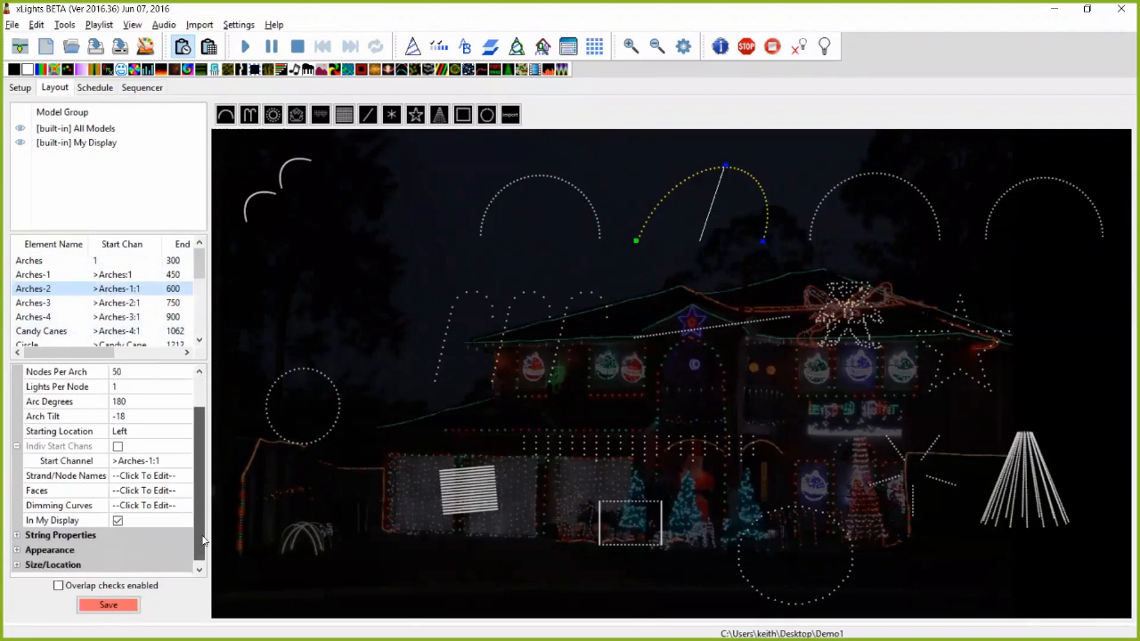
{"action": "left_click", "coordinate": [173, 478]}
{"action": "left_click", "coordinate": [382, 249]}
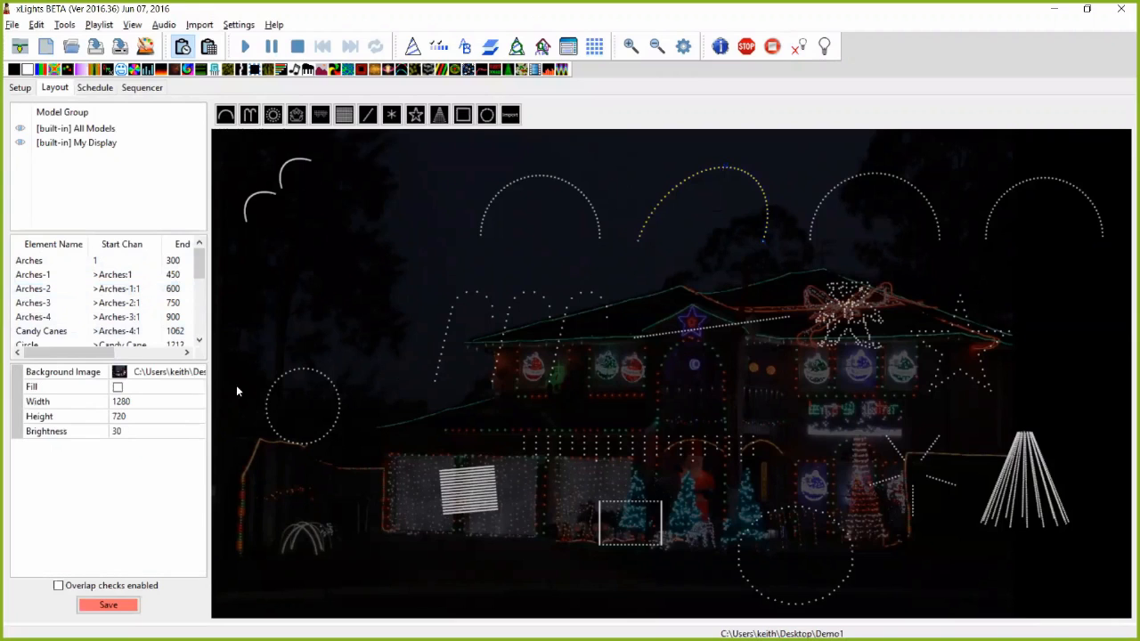
{"action": "left_click", "coordinate": [114, 281]}
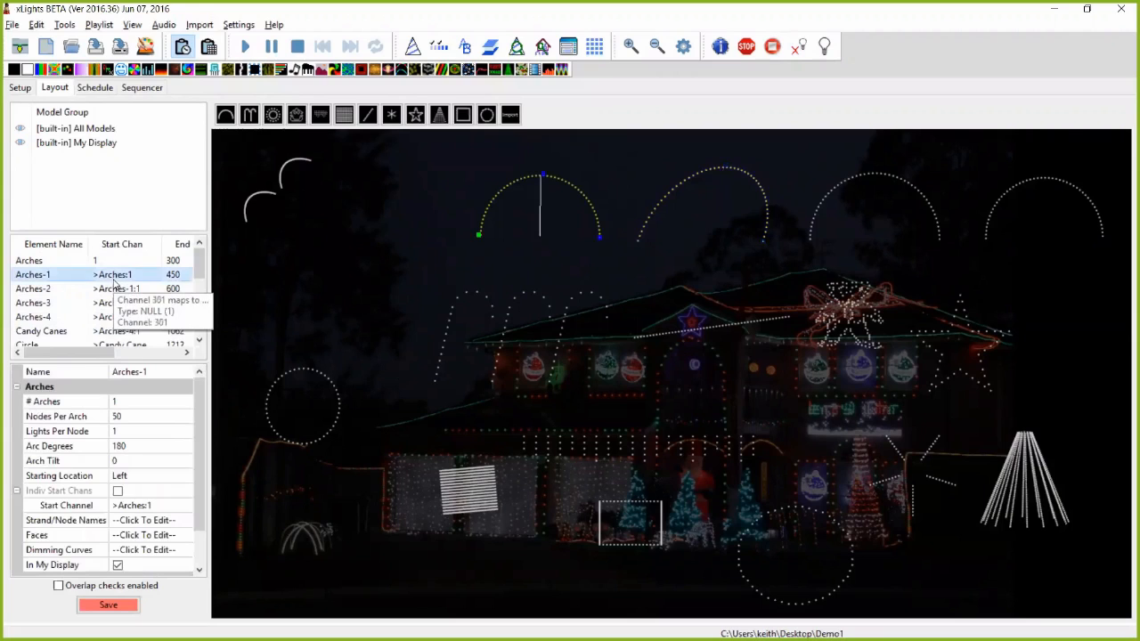
- Enlarge the Matrix model so that it covers the house's left garage door
{"action": "left_click", "coordinate": [485, 491]}
{"action": "left_click_drag", "start_coordinate": [504, 456], "coordinate": [552, 431]}
{"action": "mouse_move", "coordinate": [463, 414]}
{"action": "left_mouse_down"}
{"action": "mouse_move", "coordinate": [475, 417]}
{"action": "mouse_move", "coordinate": [467, 409]}
{"action": "left_mouse_up"}
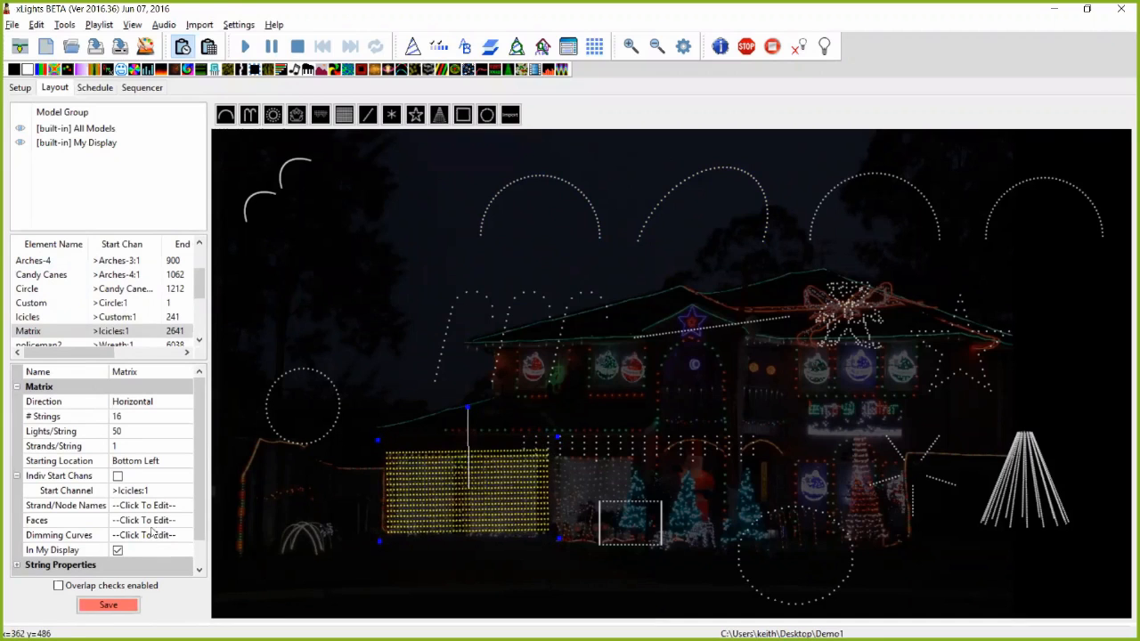
- Name strand 1 of the Matrix model "top" and strand 16 "bottom"
{"action": "left_click", "coordinate": [164, 506]}
{"action": "left_click", "coordinate": [184, 507]}
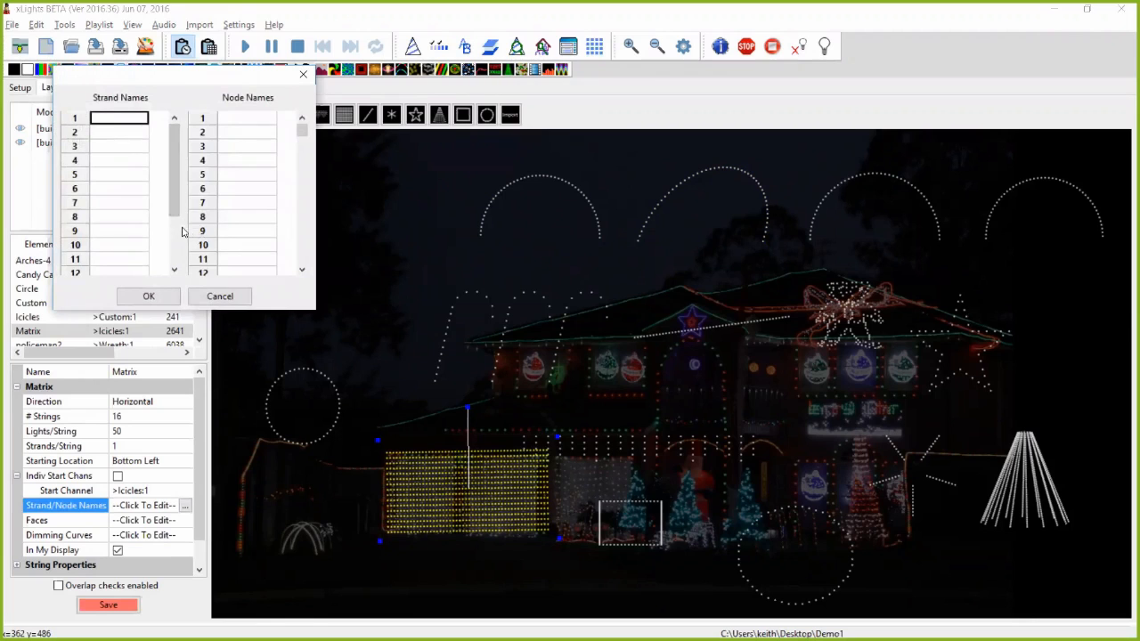
{"action": "left_click", "coordinate": [176, 229]}
{"action": "left_click_drag", "start_coordinate": [175, 229], "coordinate": [175, 157]}
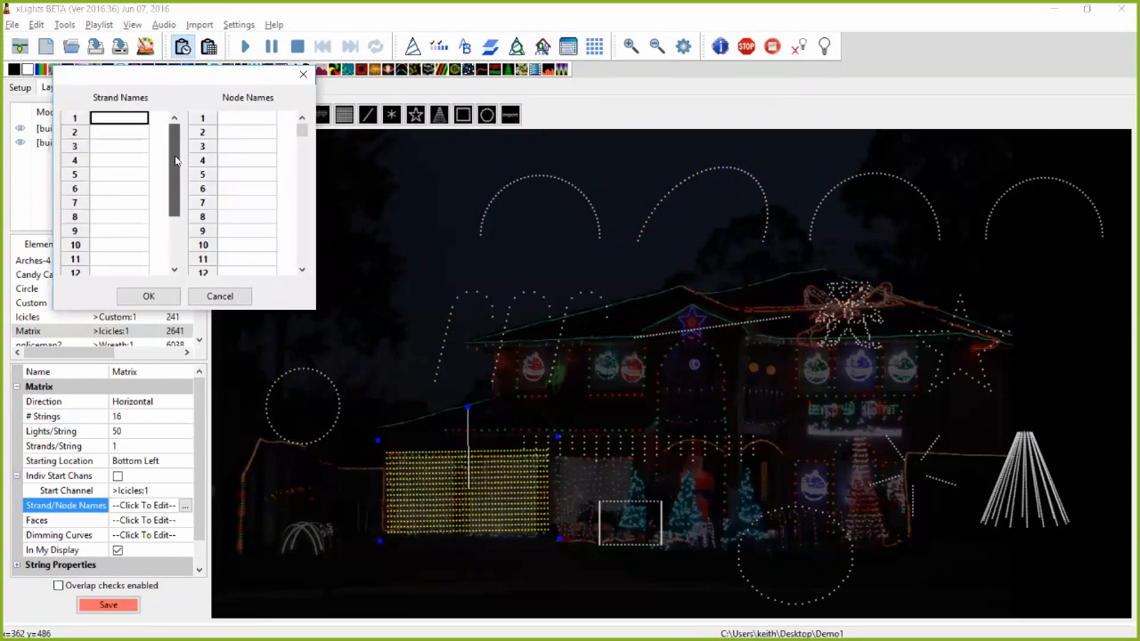
{"action": "left_click", "coordinate": [116, 120]}
{"action": "type", "text": "top"}
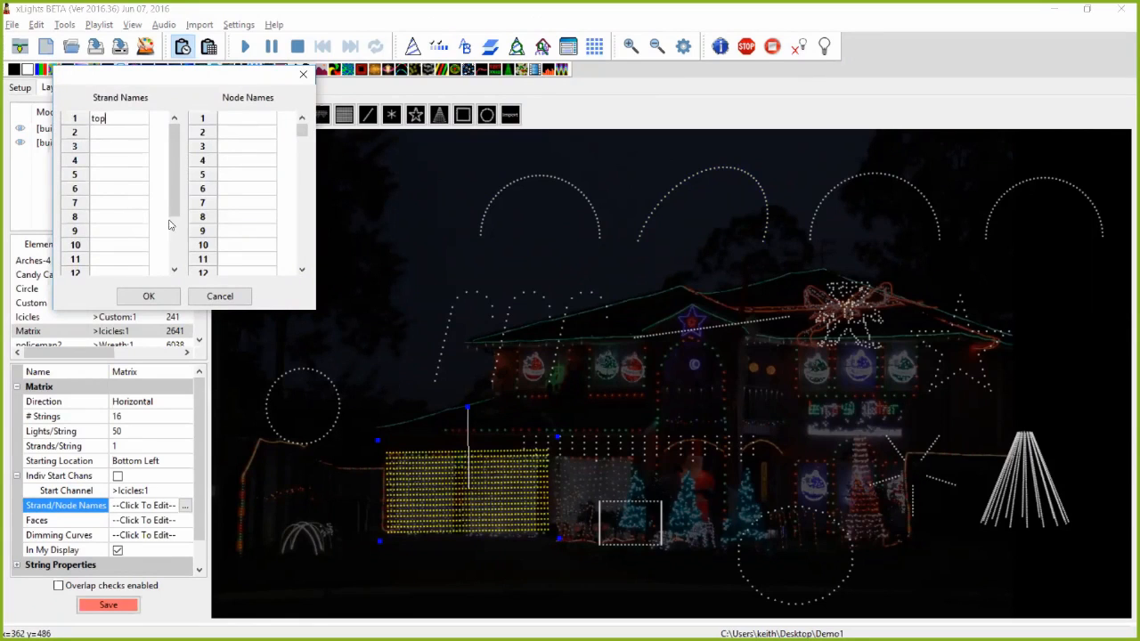
{"action": "scroll", "coordinate": [169, 225], "scroll_direction": "down", "scroll_amount": 2}
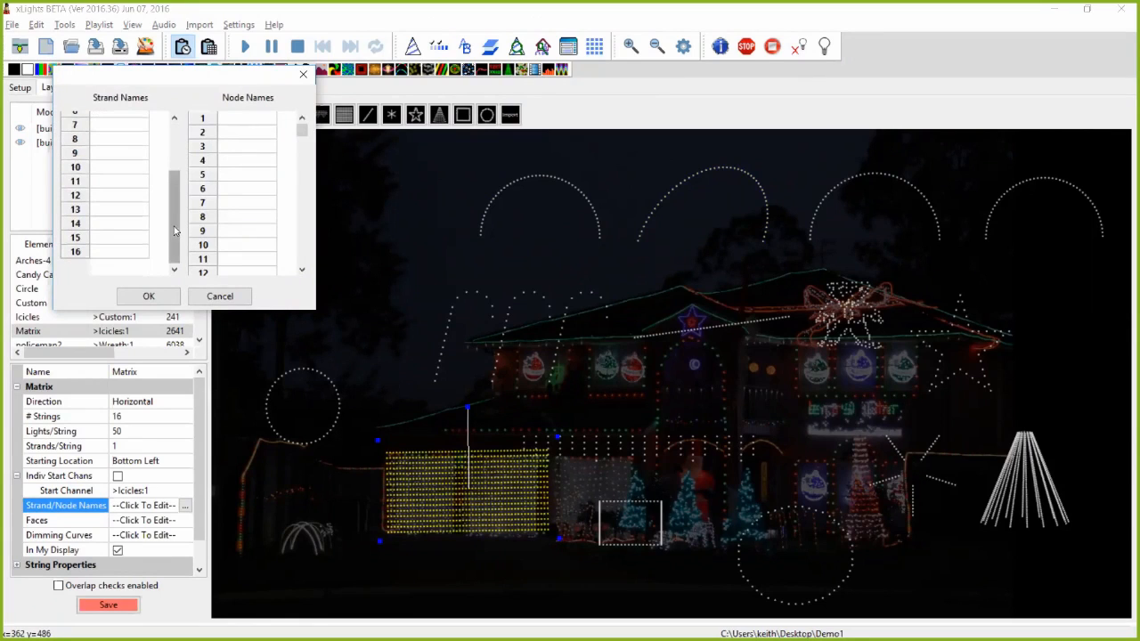
{"action": "left_click", "coordinate": [143, 253]}
{"action": "type", "text": "bottom"}
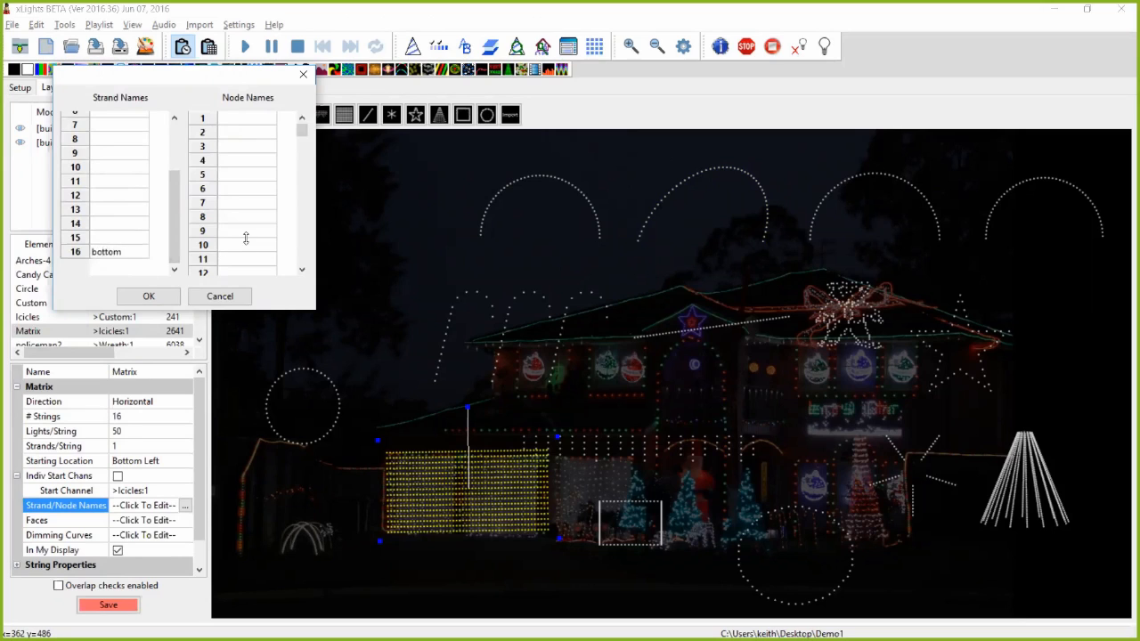
{"action": "left_click", "coordinate": [150, 298]}
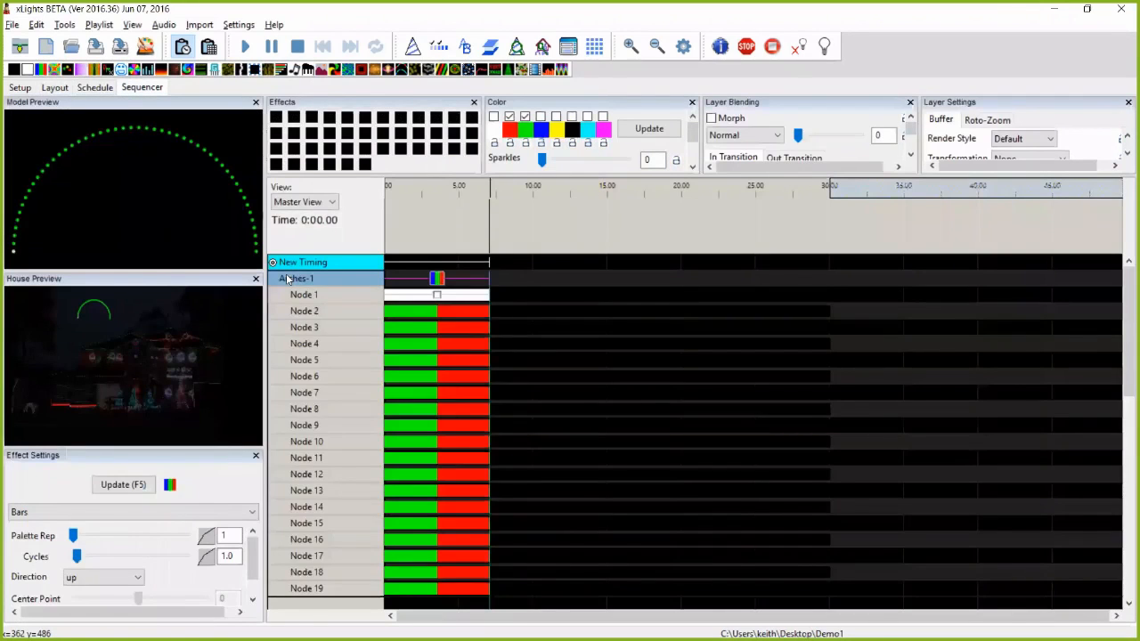
- Collapse the nodes of Arches-1 in the sequencer, add the Matrix model to the Master View and check its strand names
{"action": "left_click", "coordinate": [286, 278]}
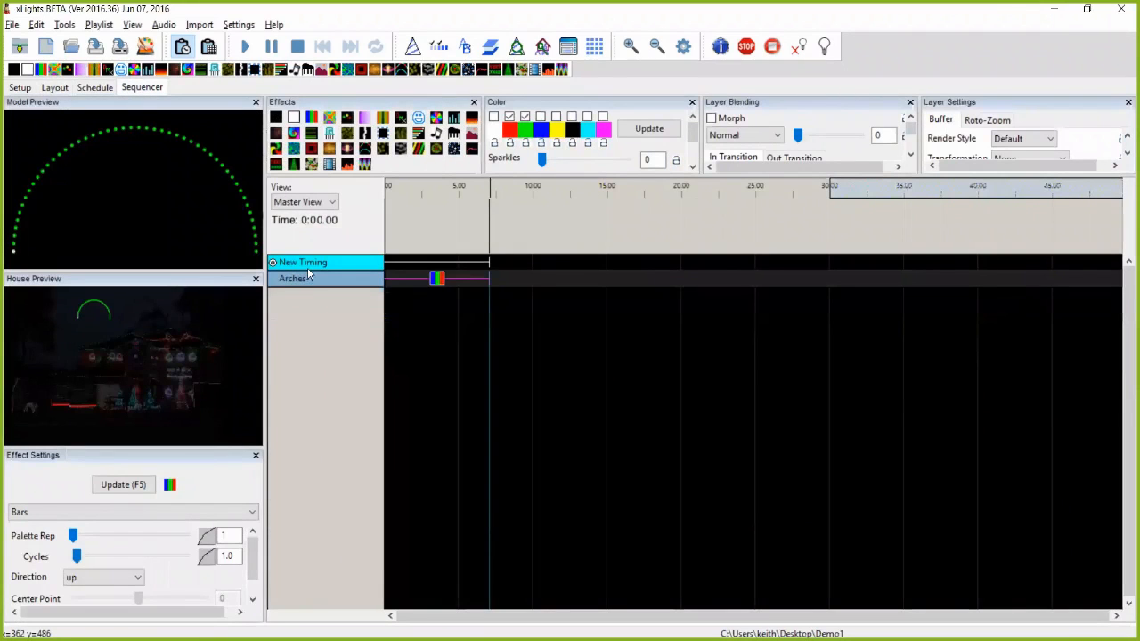
{"action": "right_click", "coordinate": [308, 263]}
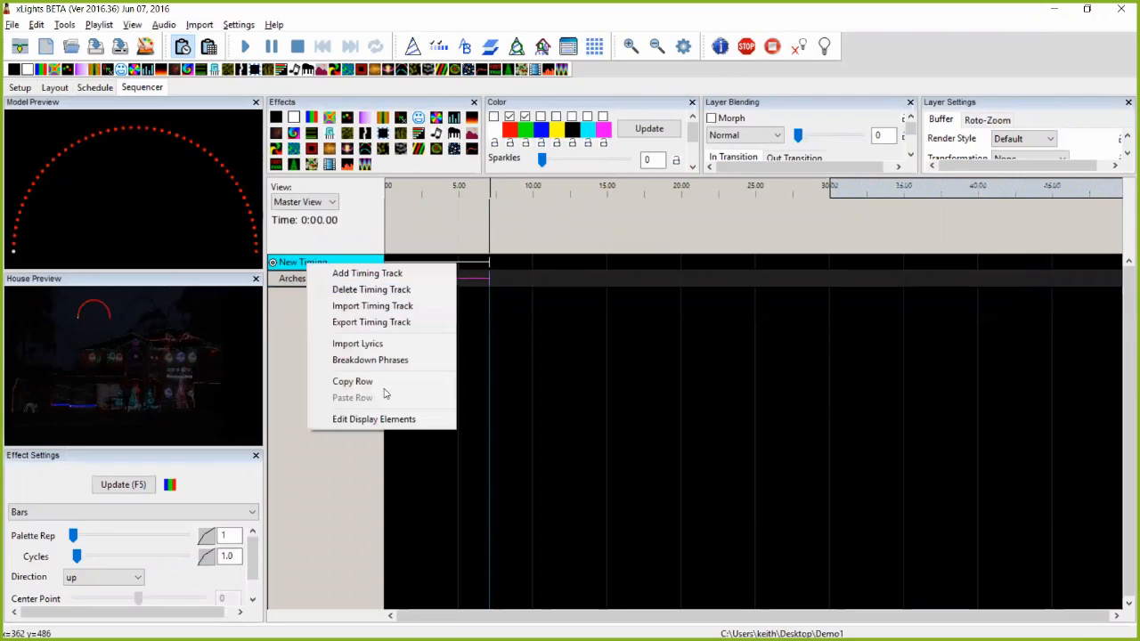
{"action": "left_click", "coordinate": [374, 418]}
{"action": "left_click", "coordinate": [211, 170]}
{"action": "left_click", "coordinate": [57, 238]}
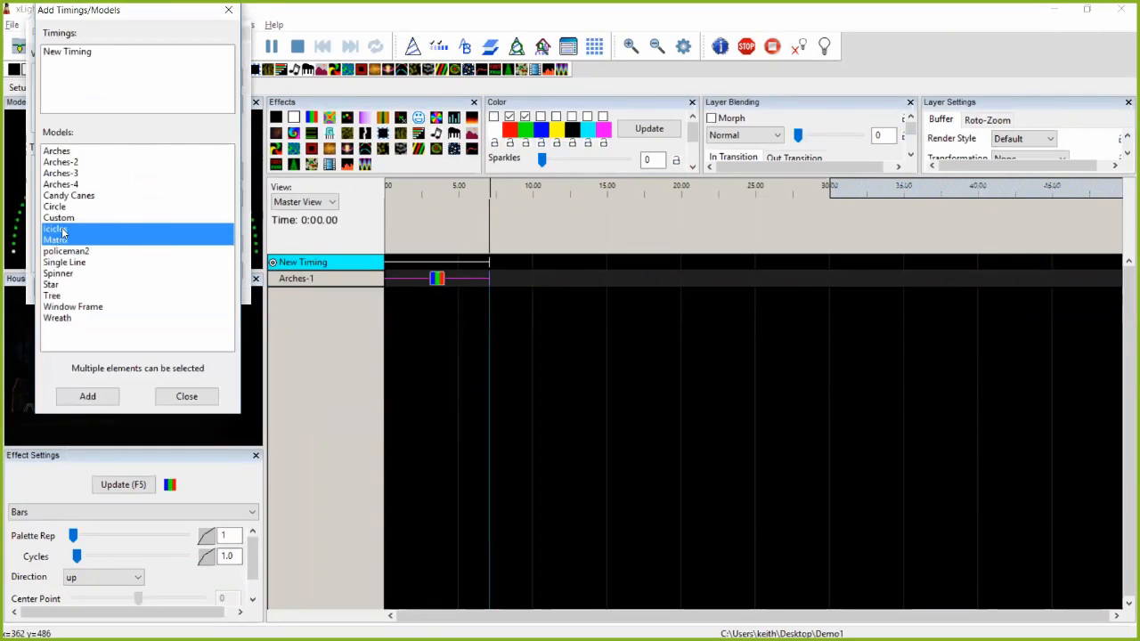
{"action": "left_click", "coordinate": [87, 396]}
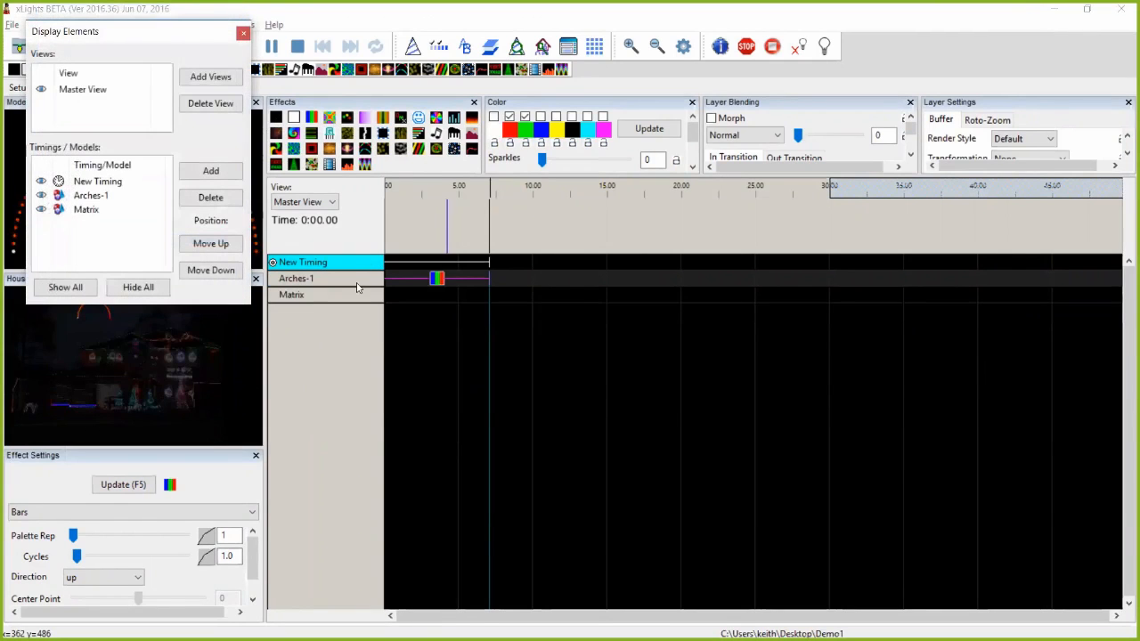
{"action": "left_click", "coordinate": [243, 33]}
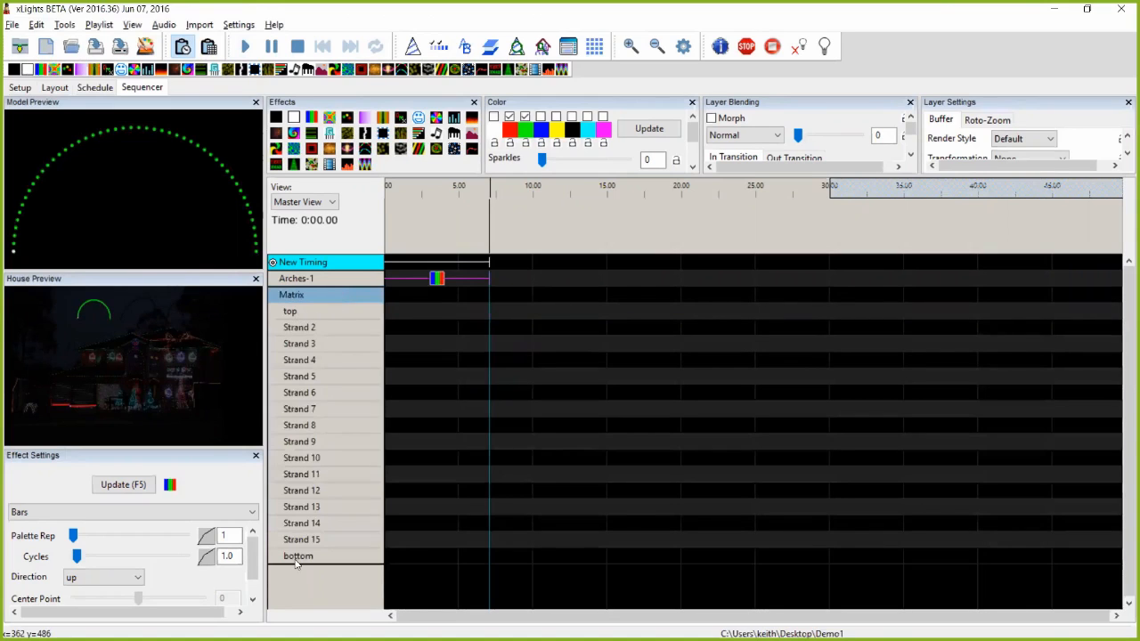
{"action": "double_click", "coordinate": [305, 297]}
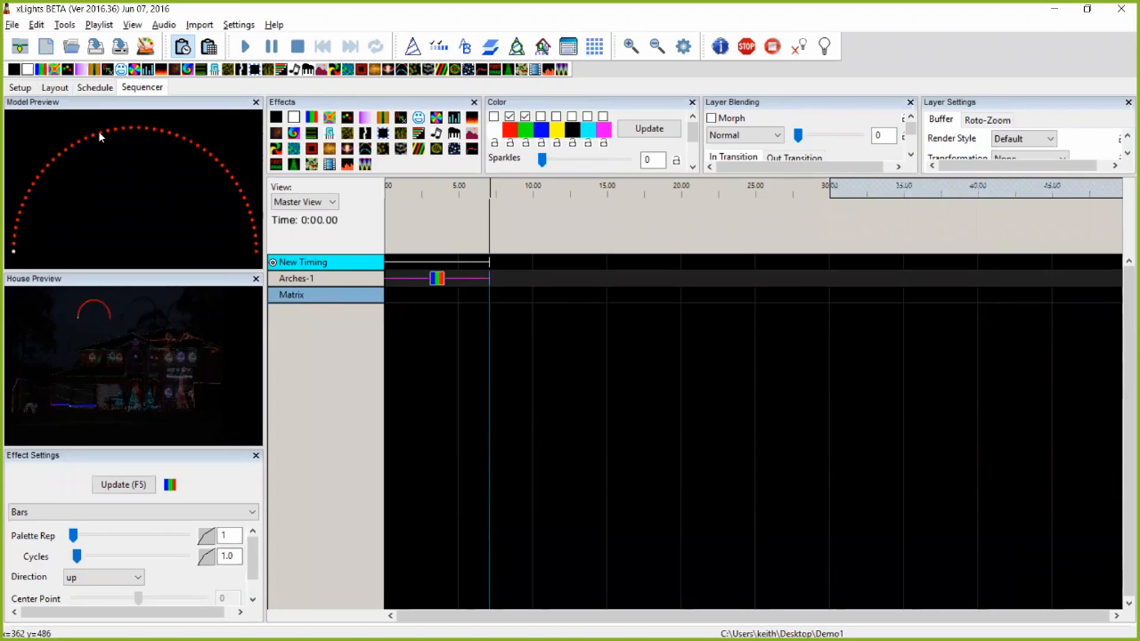
- Return to the layout, reselect the Matrix model on the garage door and select its Faces property
{"action": "left_click", "coordinate": [55, 88]}
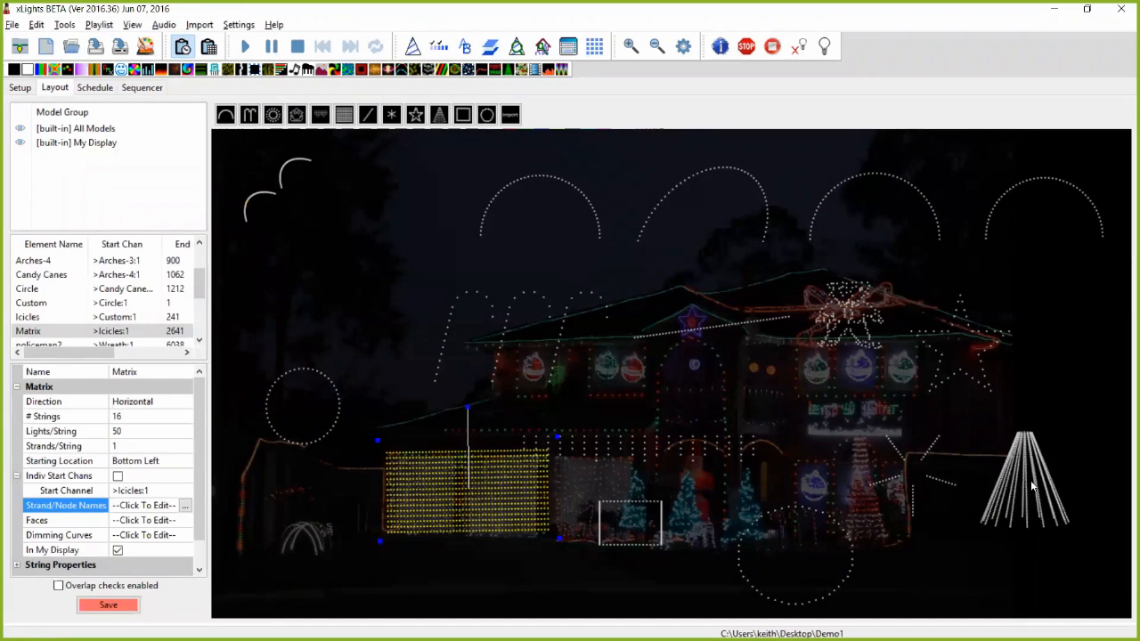
{"action": "left_click", "coordinate": [243, 557]}
{"action": "left_click", "coordinate": [462, 489]}
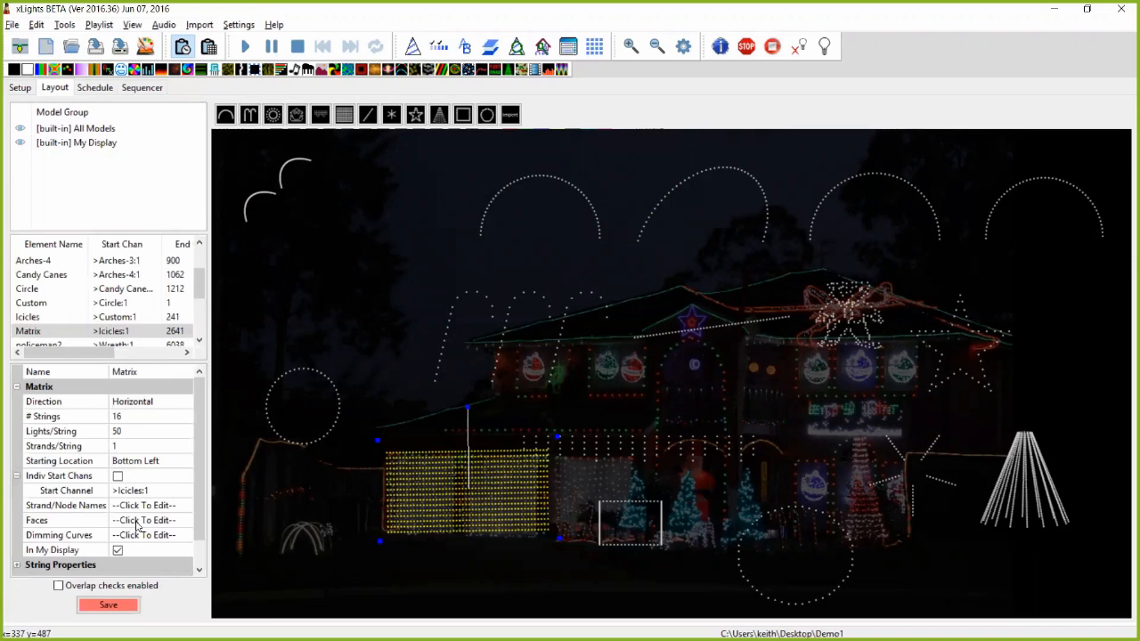
{"action": "left_click", "coordinate": [155, 523]}
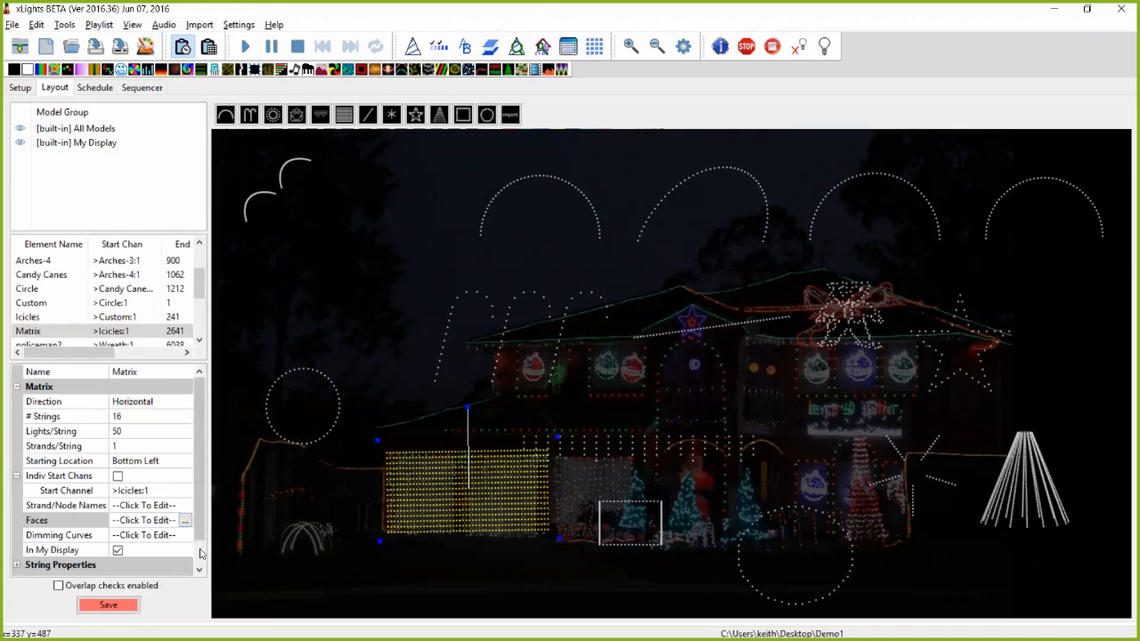
- Try dimming curves for the Matrix model with green brightness at -23 and red brightness at -53, and discard them
{"action": "scroll", "coordinate": [173, 517], "scroll_direction": "down", "scroll_amount": 1}
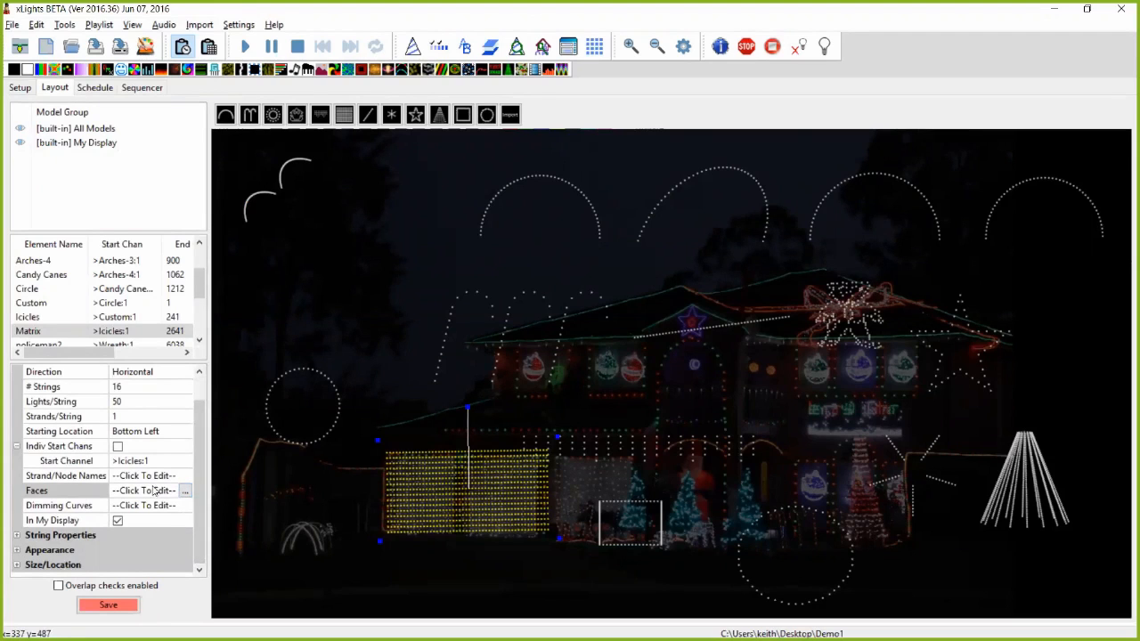
{"action": "left_click", "coordinate": [154, 508]}
{"action": "left_click", "coordinate": [185, 508]}
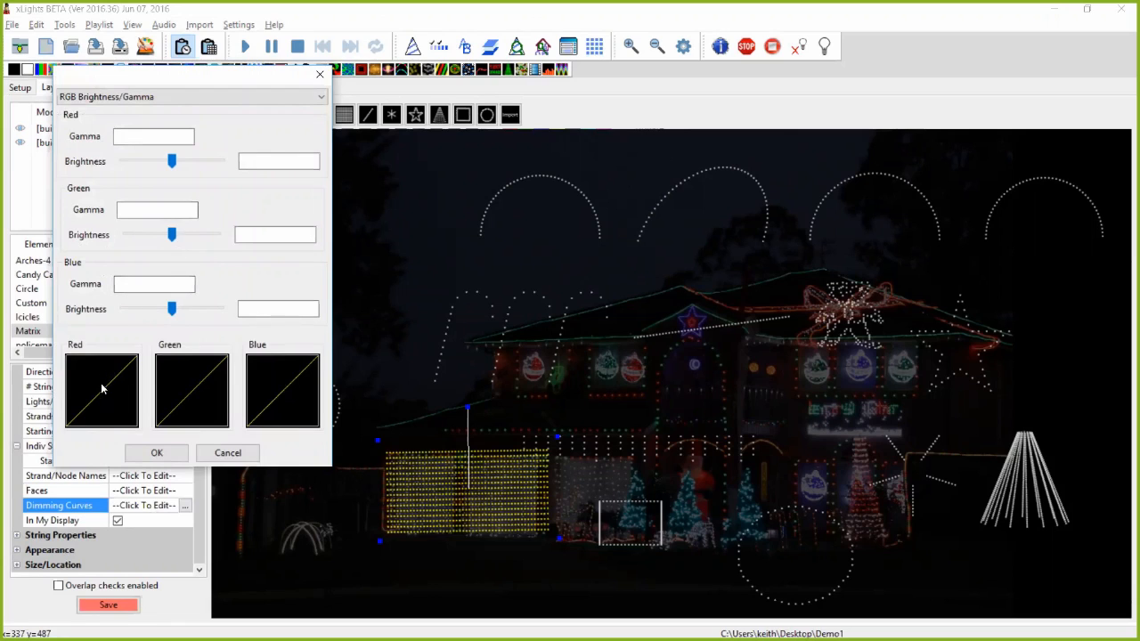
{"action": "left_click_drag", "start_coordinate": [172, 234], "coordinate": [153, 238]}
{"action": "left_click", "coordinate": [160, 236]}
{"action": "mouse_move", "coordinate": [161, 238]}
{"action": "left_mouse_down"}
{"action": "mouse_move", "coordinate": [140, 238]}
{"action": "mouse_move", "coordinate": [163, 242]}
{"action": "left_mouse_up"}
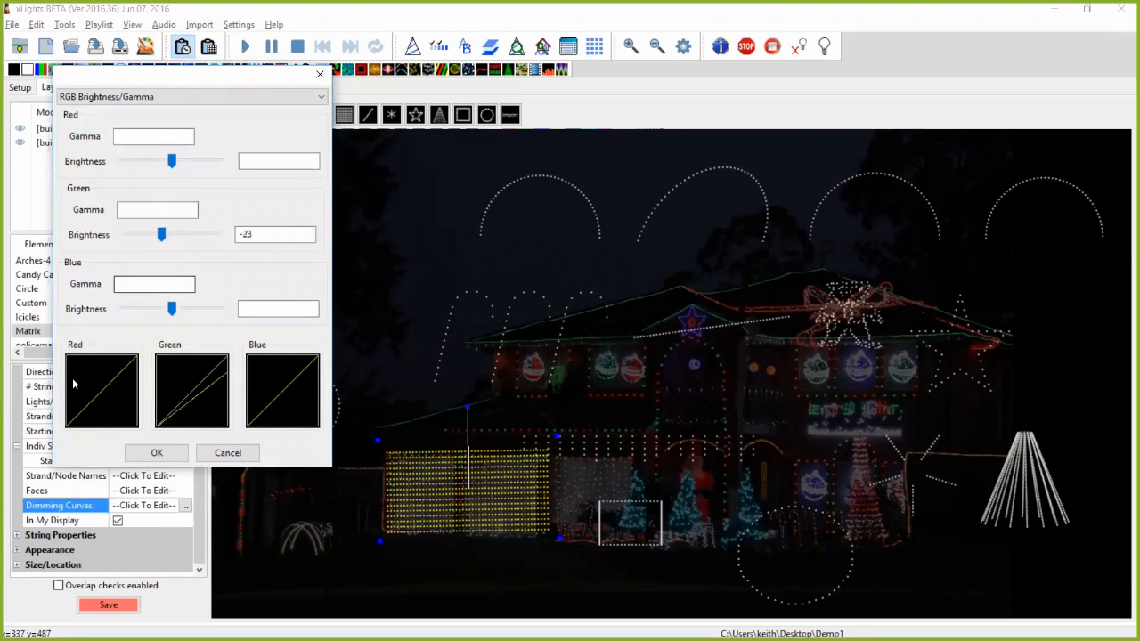
{"action": "left_click_drag", "start_coordinate": [172, 161], "coordinate": [146, 165]}
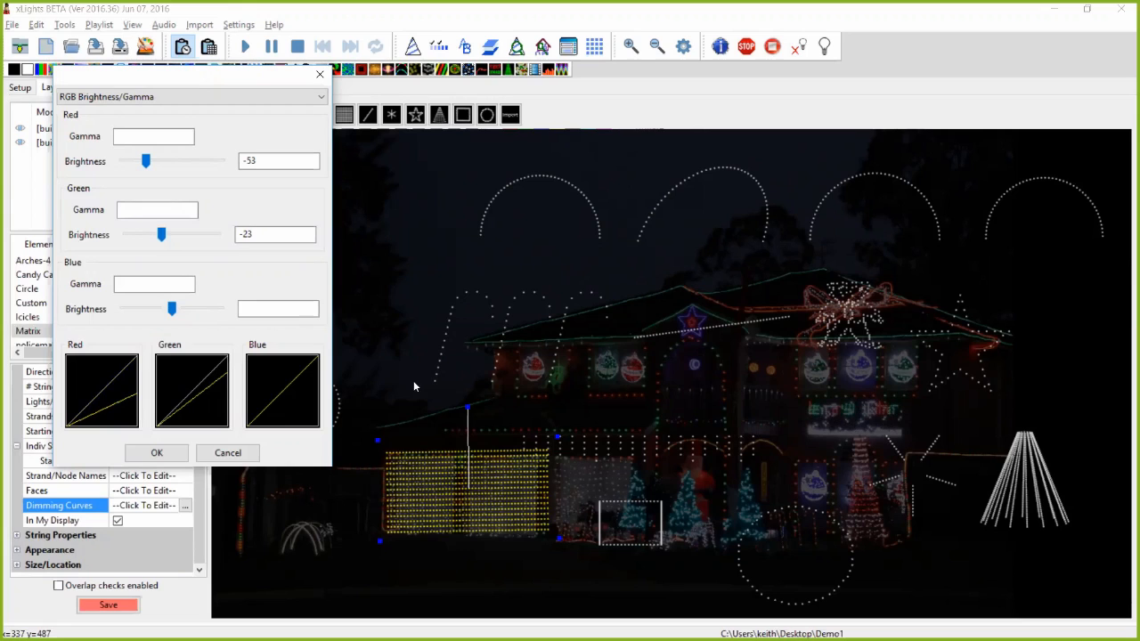
{"action": "left_click", "coordinate": [228, 452]}
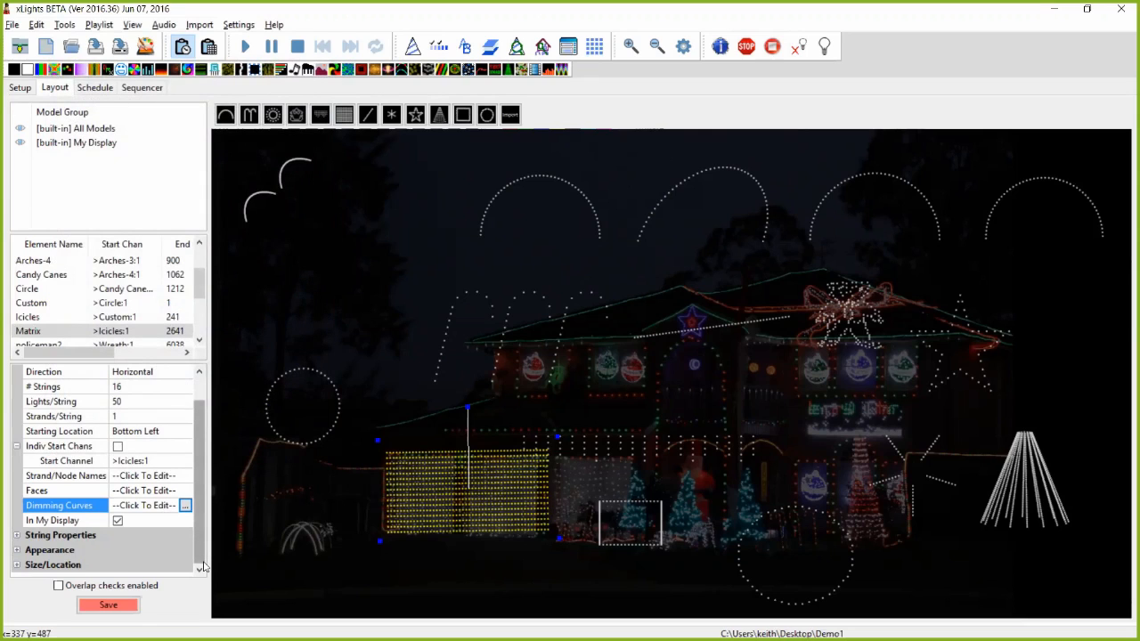
- Reselect the Matrix model on the garage door and expand its String Properties to examine the string type
{"action": "left_click", "coordinate": [327, 513]}
{"action": "left_click", "coordinate": [443, 487]}
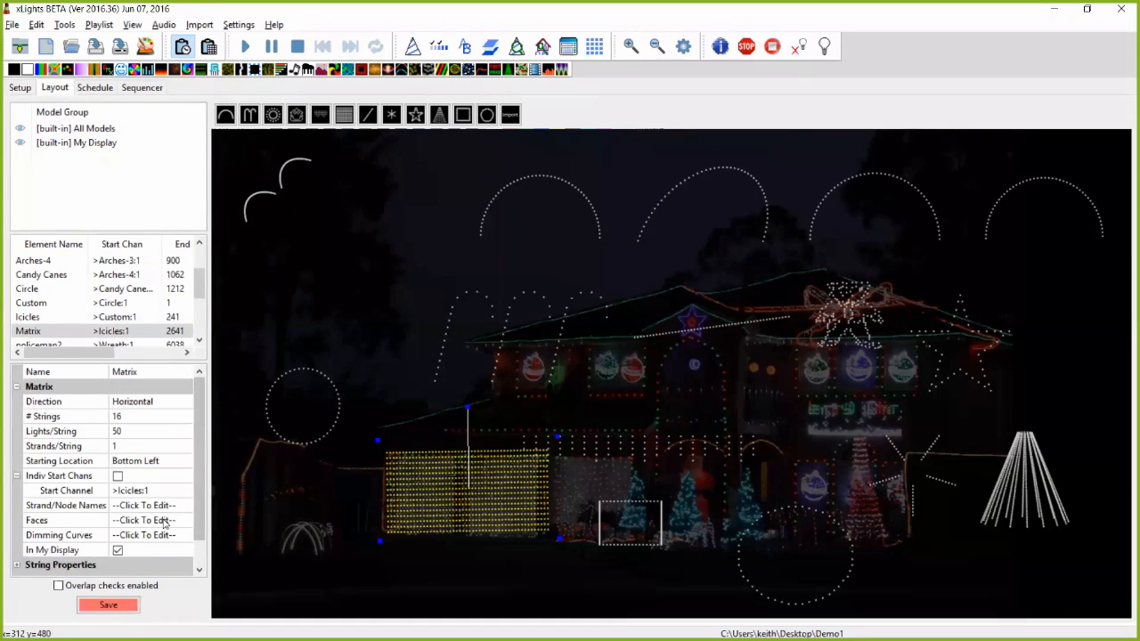
{"action": "scroll", "coordinate": [163, 524], "scroll_direction": "down", "scroll_amount": 1}
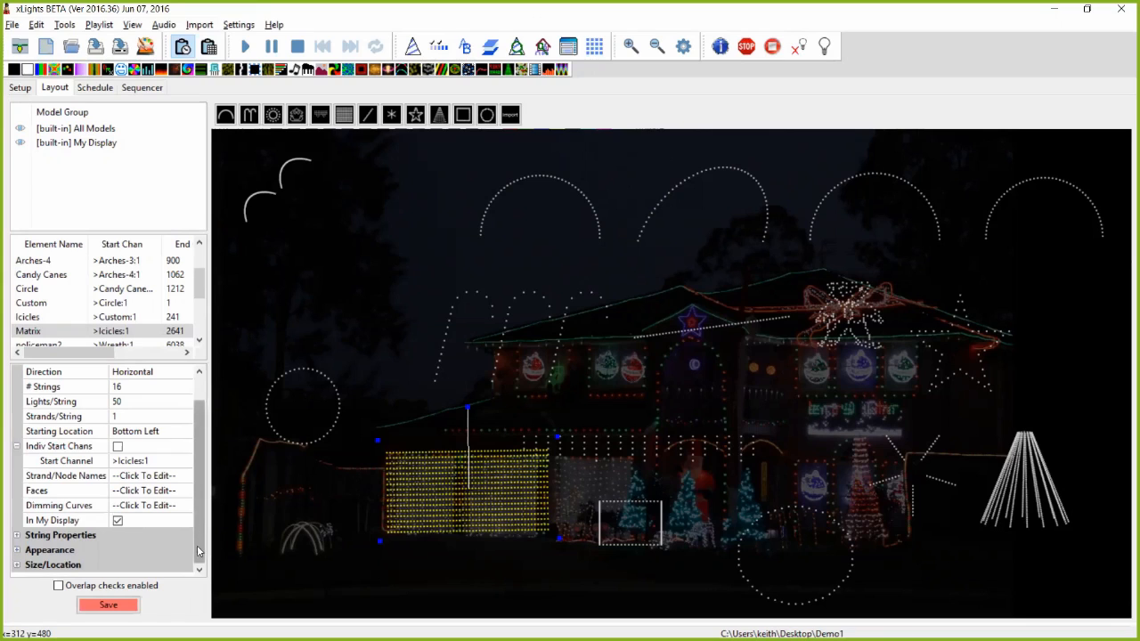
{"action": "left_click", "coordinate": [16, 534]}
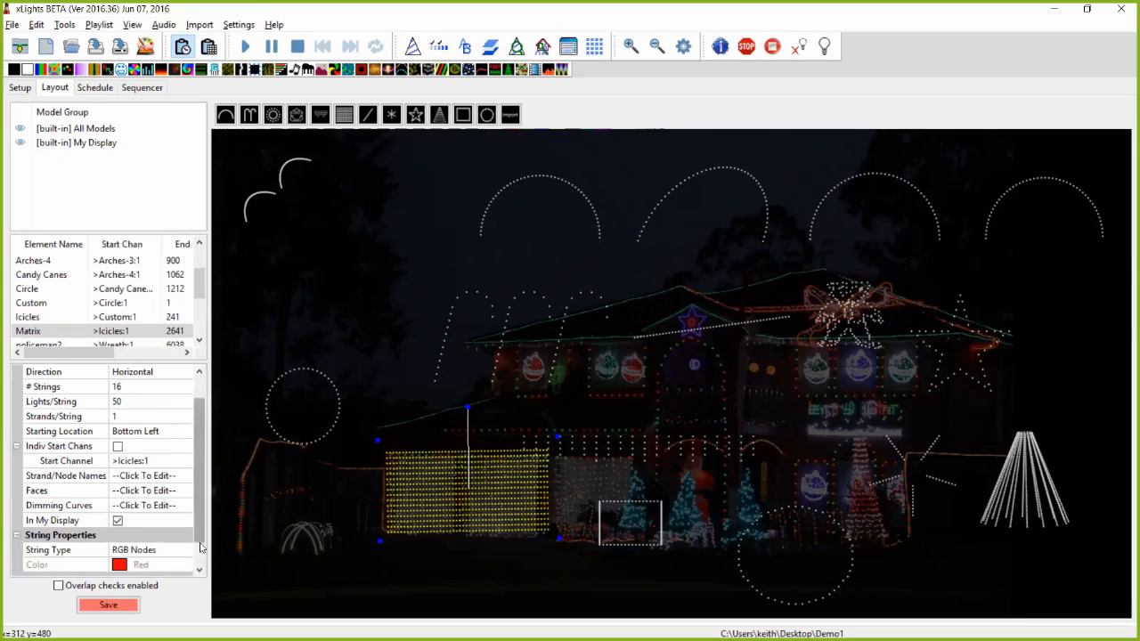
{"action": "scroll", "coordinate": [203, 515], "scroll_direction": "down", "scroll_amount": 1}
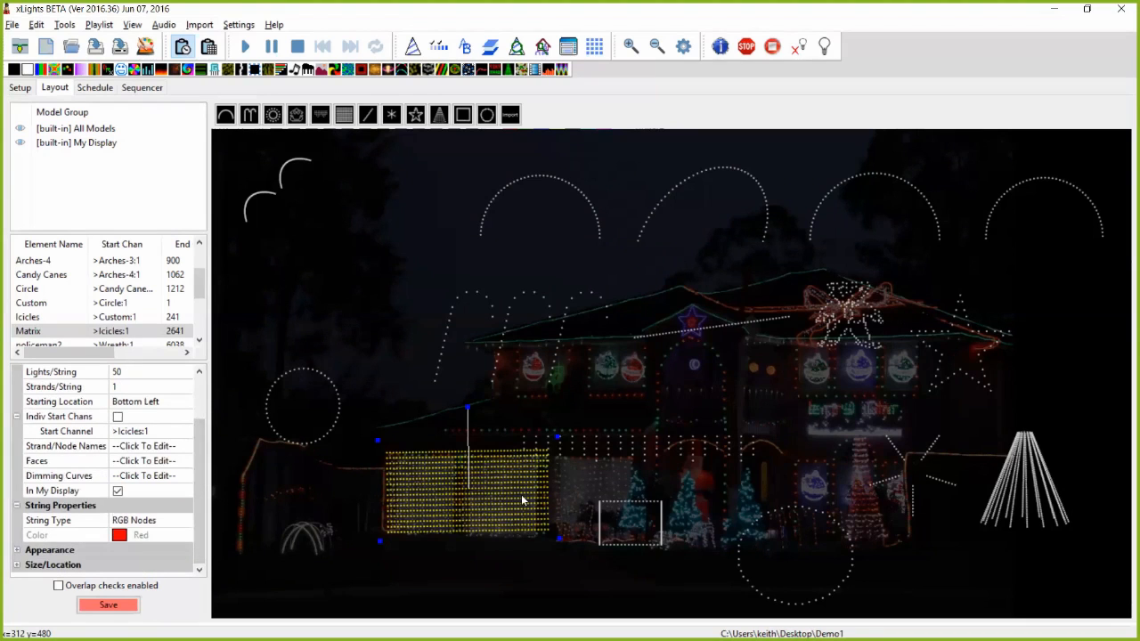
- Set the string type of the Arches-1 model to 3 Channel RGB
{"action": "left_click", "coordinate": [542, 183]}
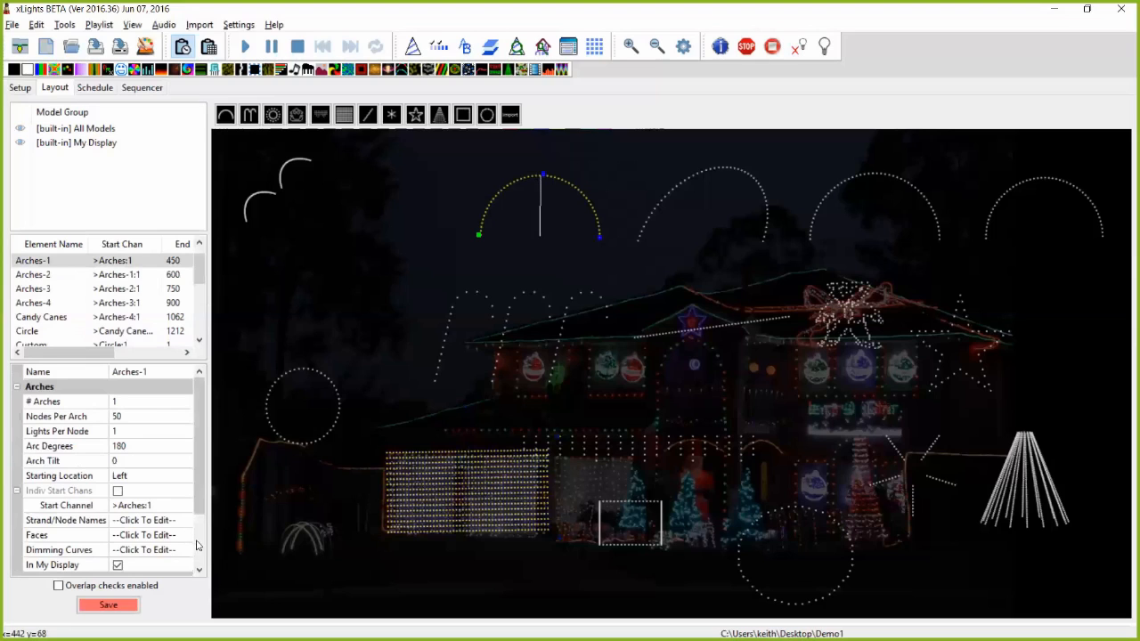
{"action": "scroll", "coordinate": [187, 535], "scroll_direction": "down", "scroll_amount": 2}
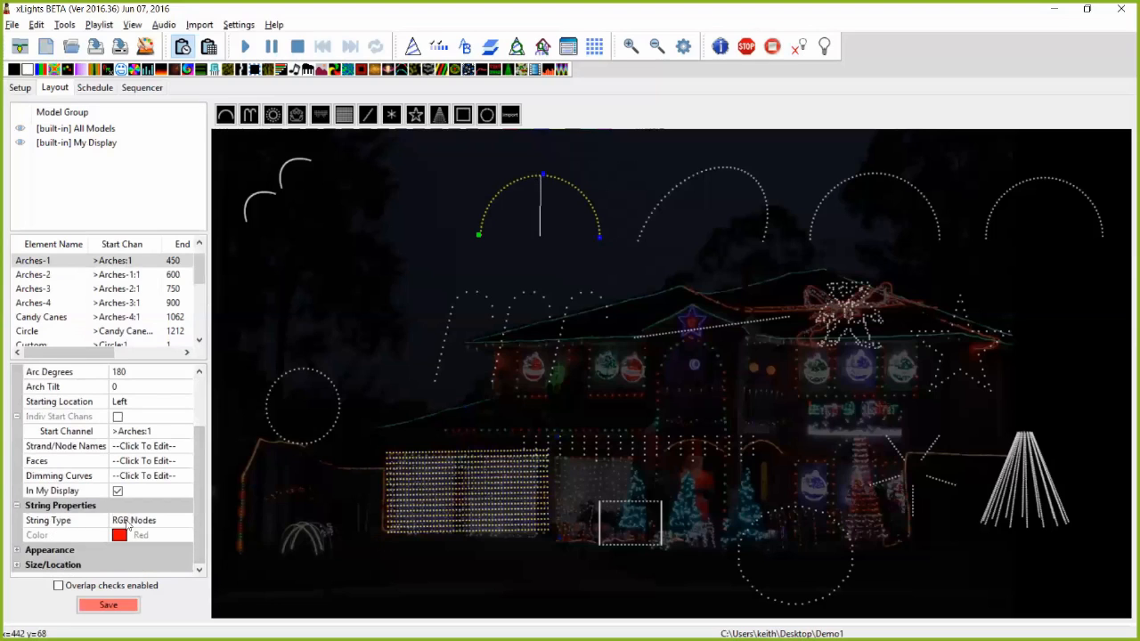
{"action": "left_click", "coordinate": [130, 518]}
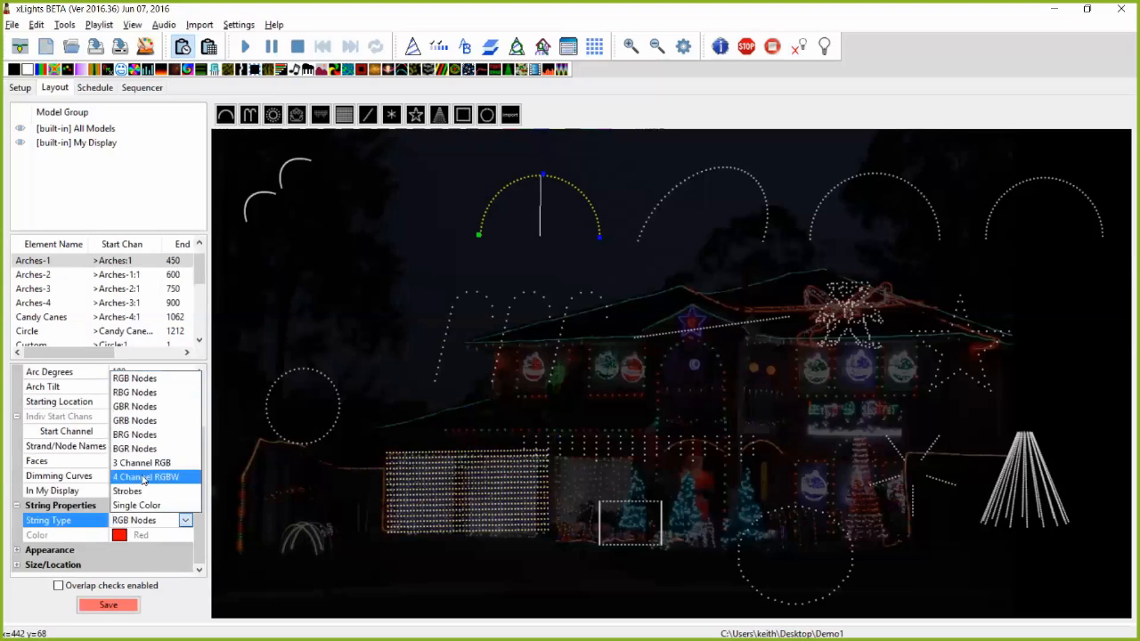
{"action": "left_click", "coordinate": [146, 463]}
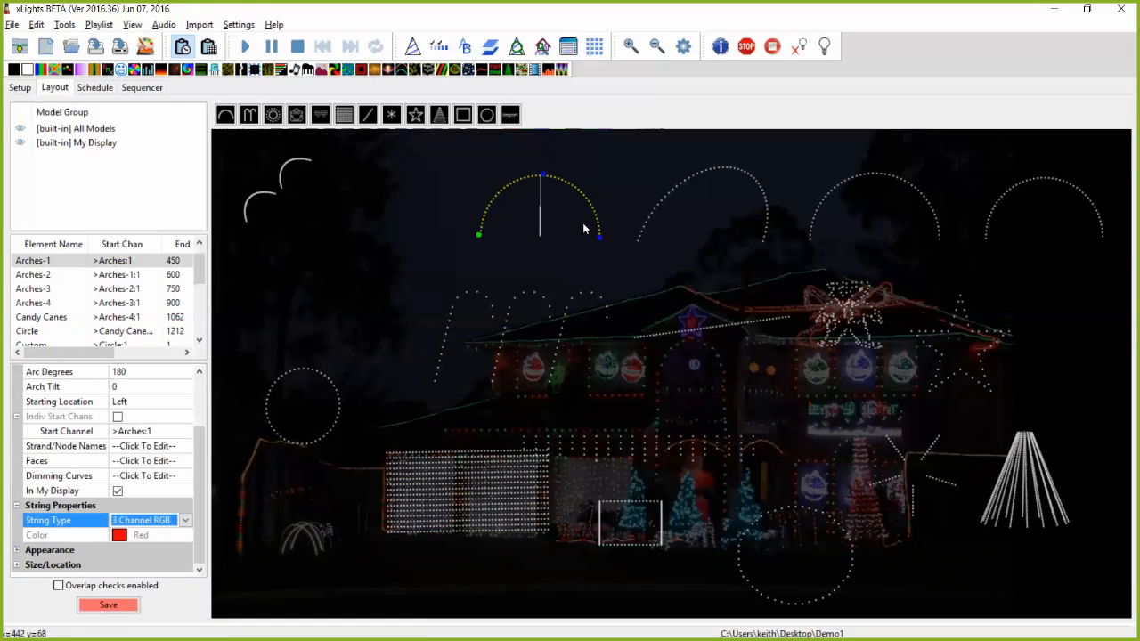
- Set the string type of the Arches-2 model to Single Color and straighten its tilted arch so it stands upright
{"action": "left_click", "coordinate": [673, 195]}
{"action": "scroll", "coordinate": [197, 532], "scroll_direction": "down", "scroll_amount": 3}
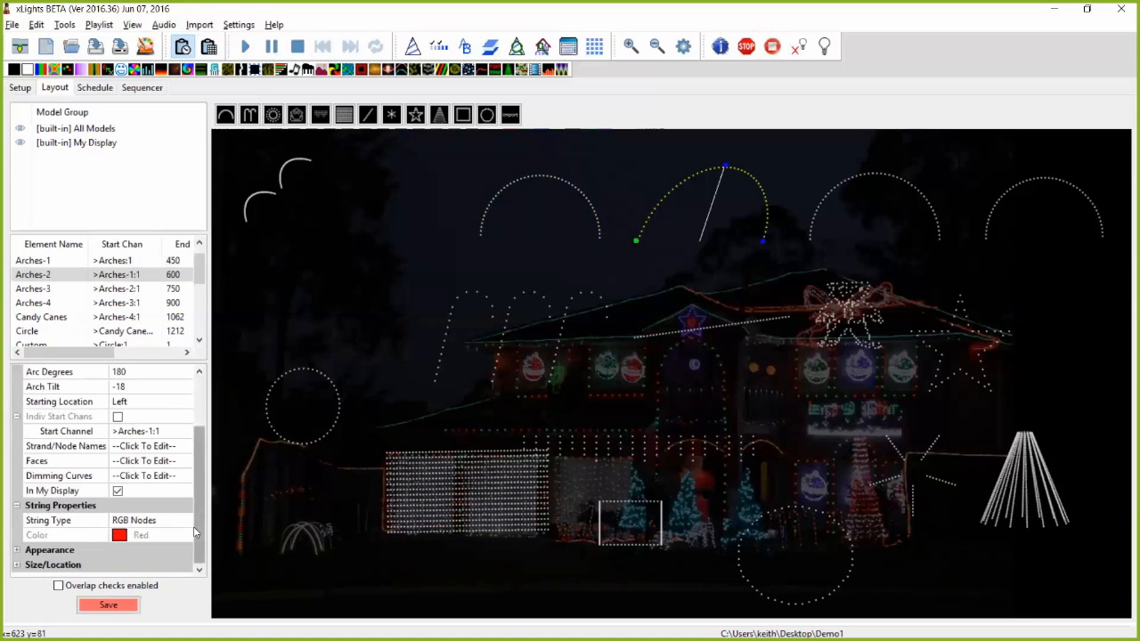
{"action": "left_click", "coordinate": [160, 523]}
{"action": "left_click", "coordinate": [159, 523]}
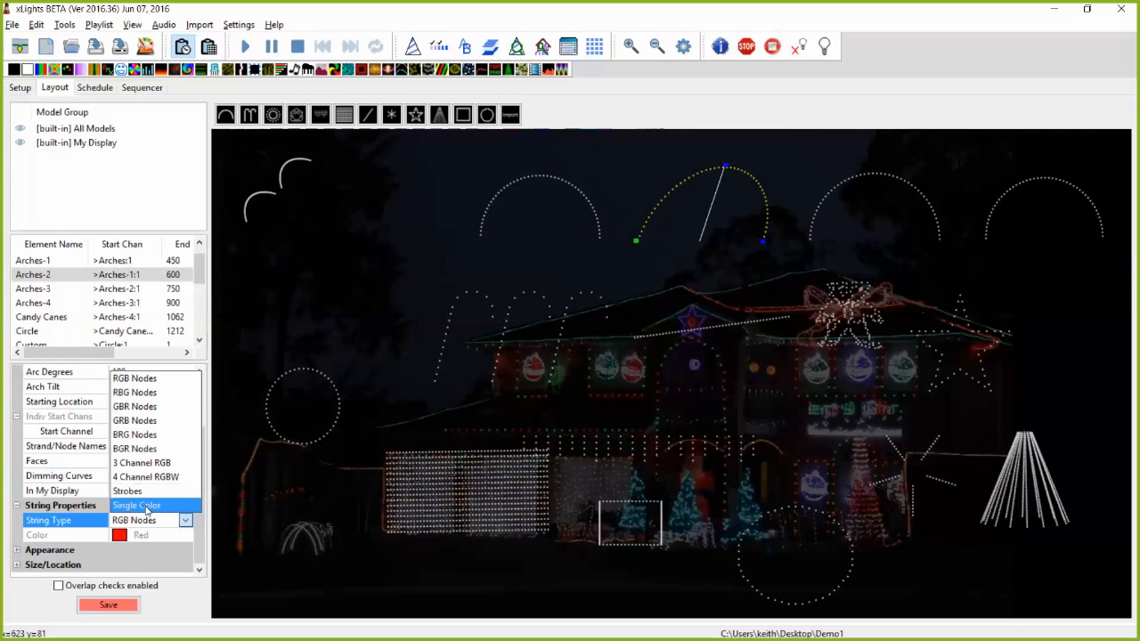
{"action": "left_click", "coordinate": [147, 506]}
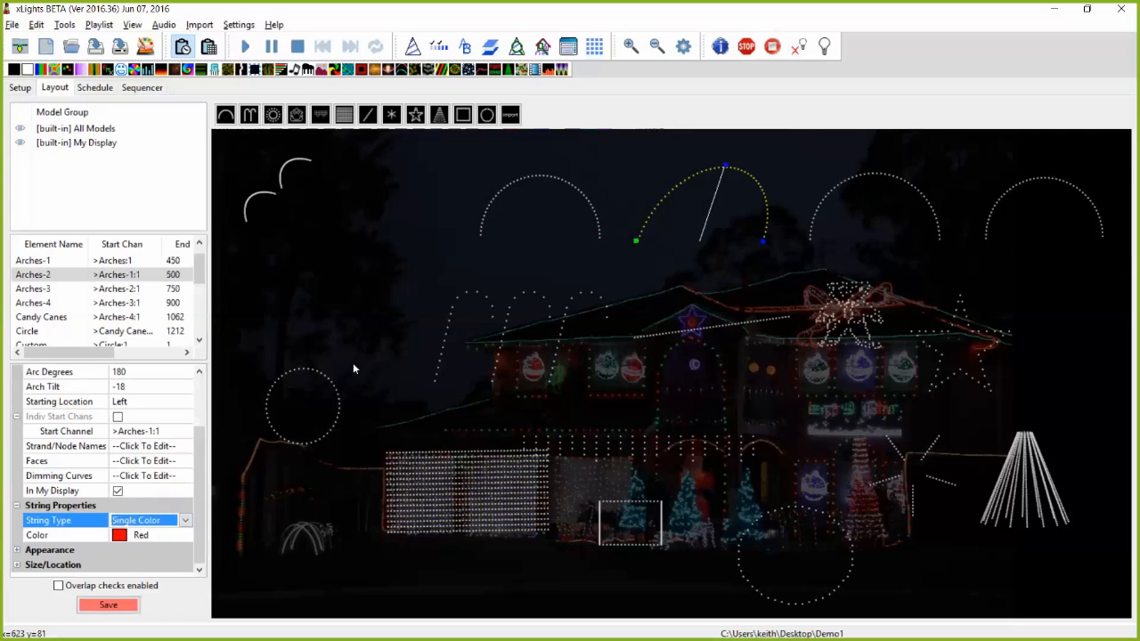
{"action": "left_click", "coordinate": [759, 192]}
{"action": "left_click_drag", "start_coordinate": [725, 170], "coordinate": [701, 170]}
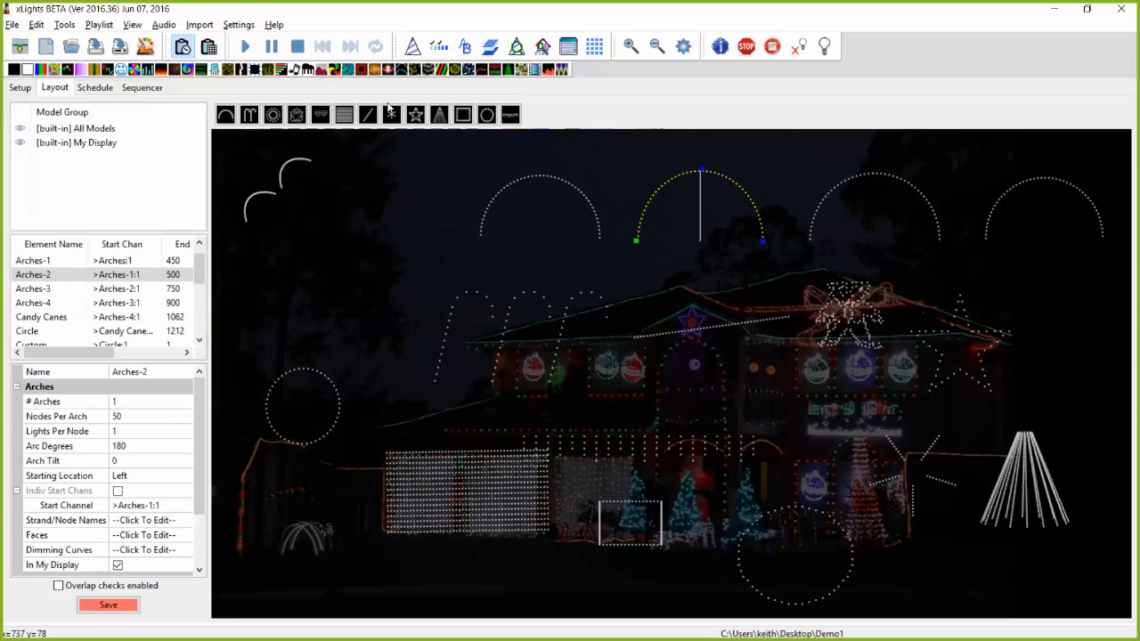
- Add a small Arches model over the lit bush beside the garage and set its string type to Single Color
{"action": "left_click", "coordinate": [296, 342]}
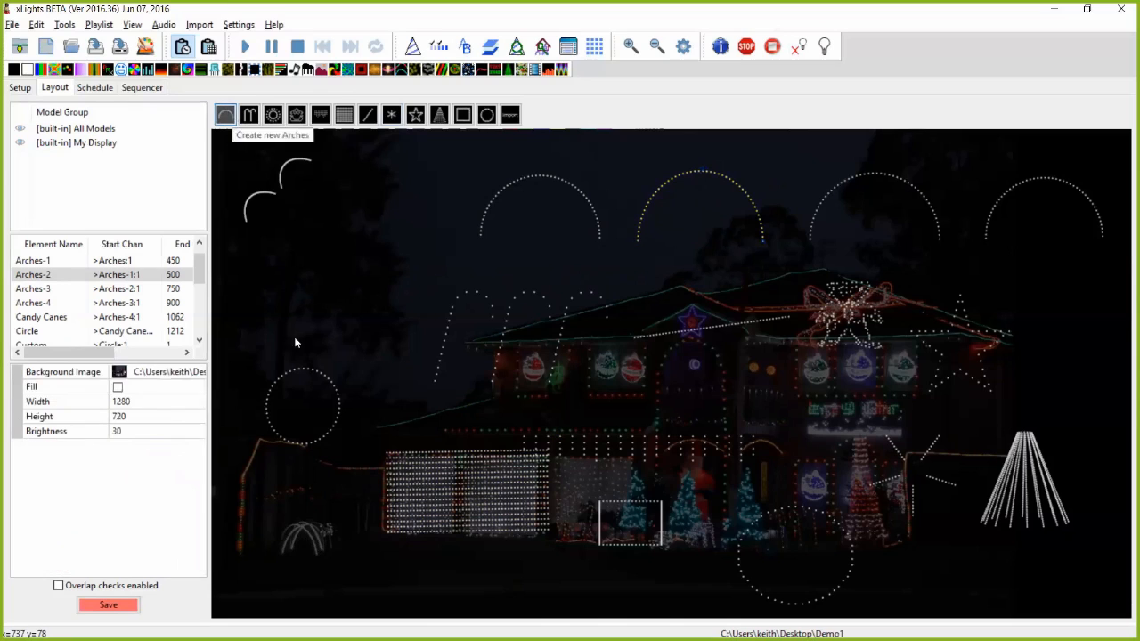
{"action": "left_click_drag", "start_coordinate": [279, 552], "coordinate": [320, 553]}
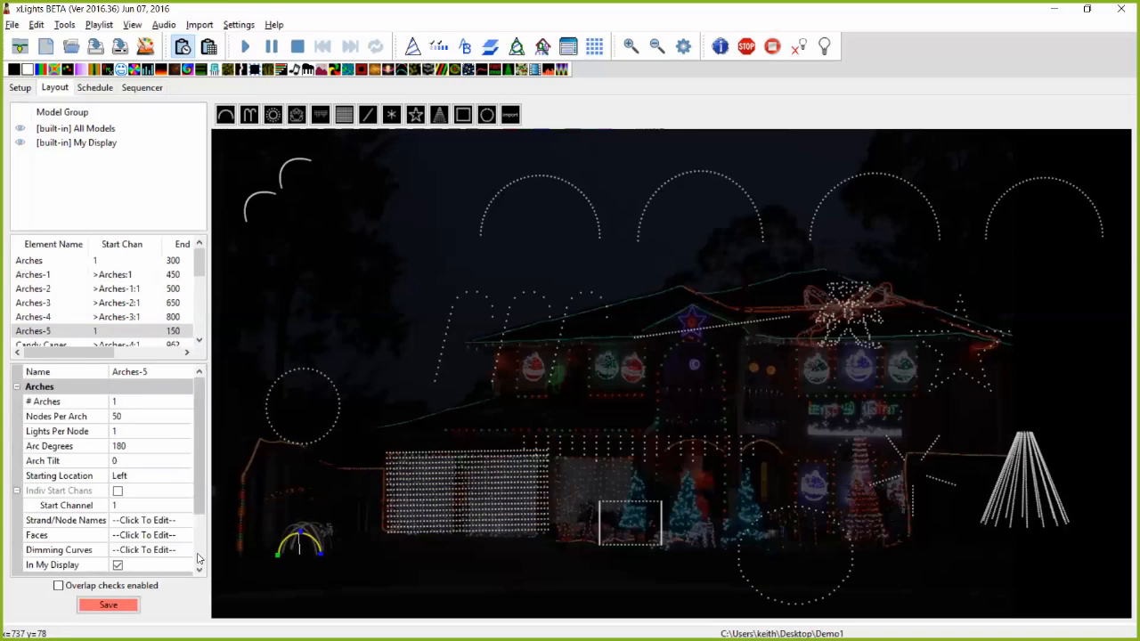
{"action": "scroll", "coordinate": [174, 537], "scroll_direction": "down", "scroll_amount": 3}
{"action": "left_click", "coordinate": [168, 525]}
{"action": "left_click", "coordinate": [168, 526]}
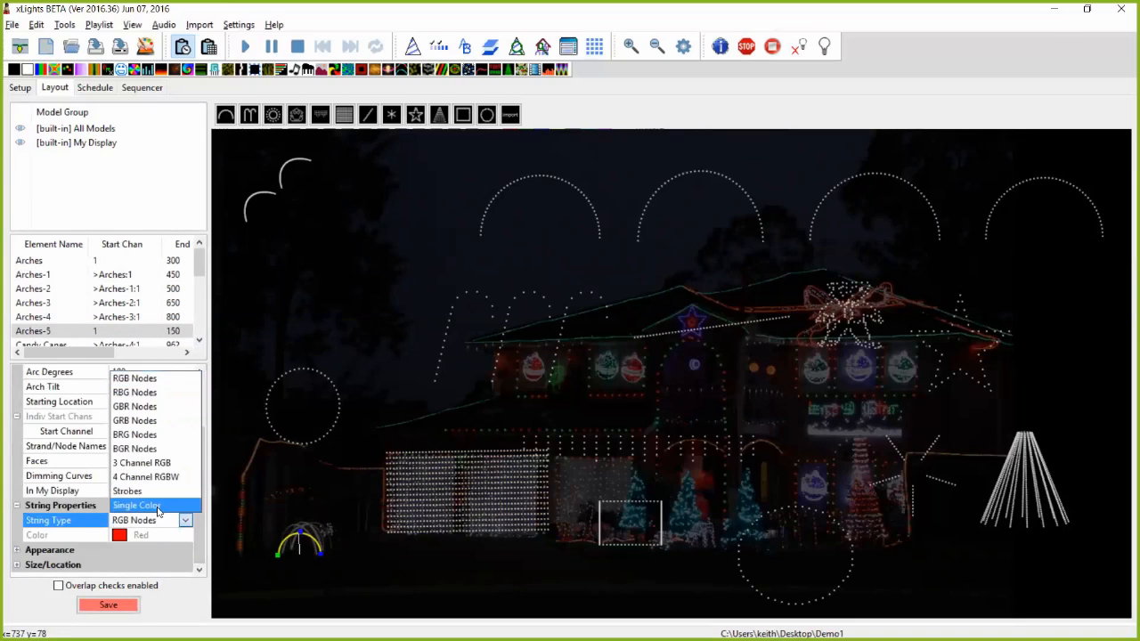
{"action": "left_click", "coordinate": [161, 505]}
- Set the string color of the small Arches-5 model to White
{"action": "left_click", "coordinate": [153, 534]}
{"action": "left_click", "coordinate": [184, 534]}
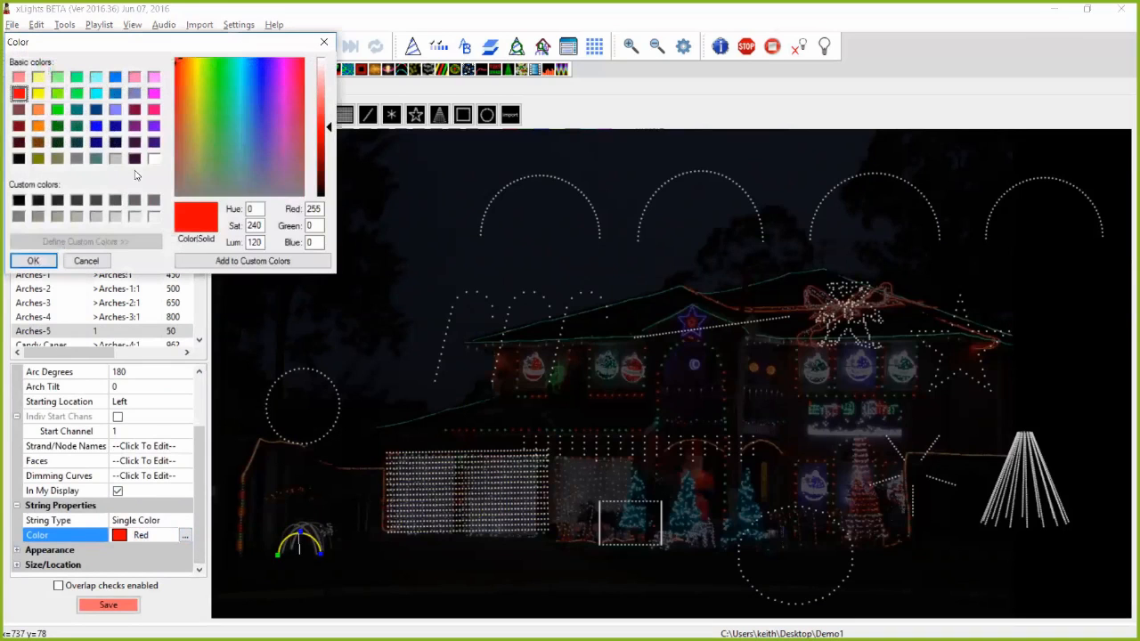
{"action": "left_click", "coordinate": [154, 158]}
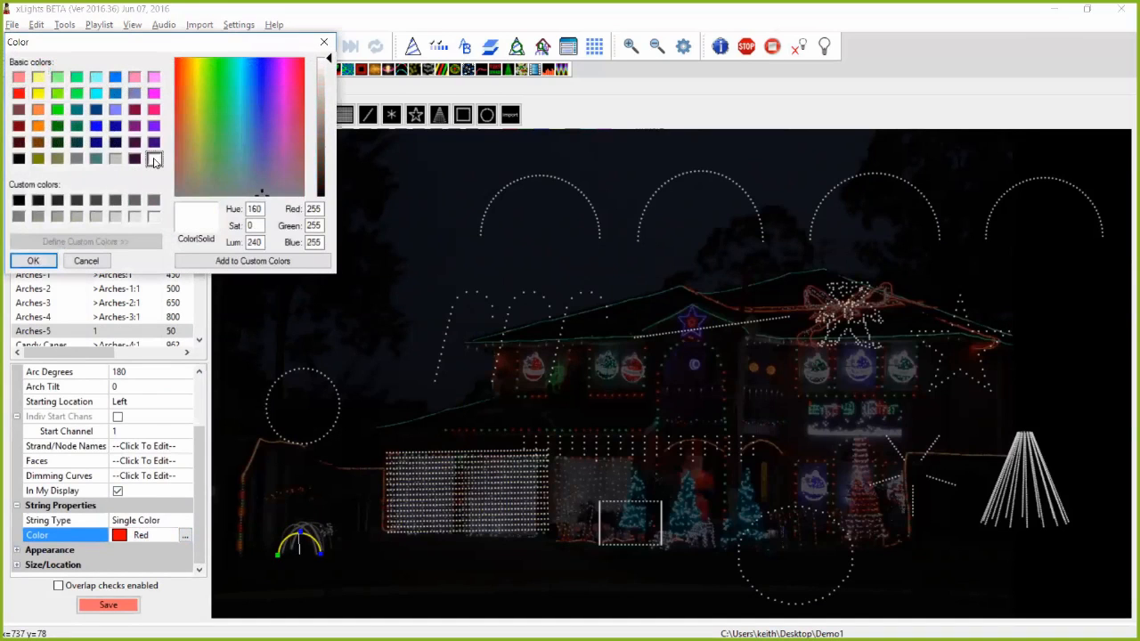
{"action": "left_click", "coordinate": [33, 261]}
- Reselect the small arch beside the garage and slightly adjust the position of its right end point
{"action": "left_click", "coordinate": [319, 558]}
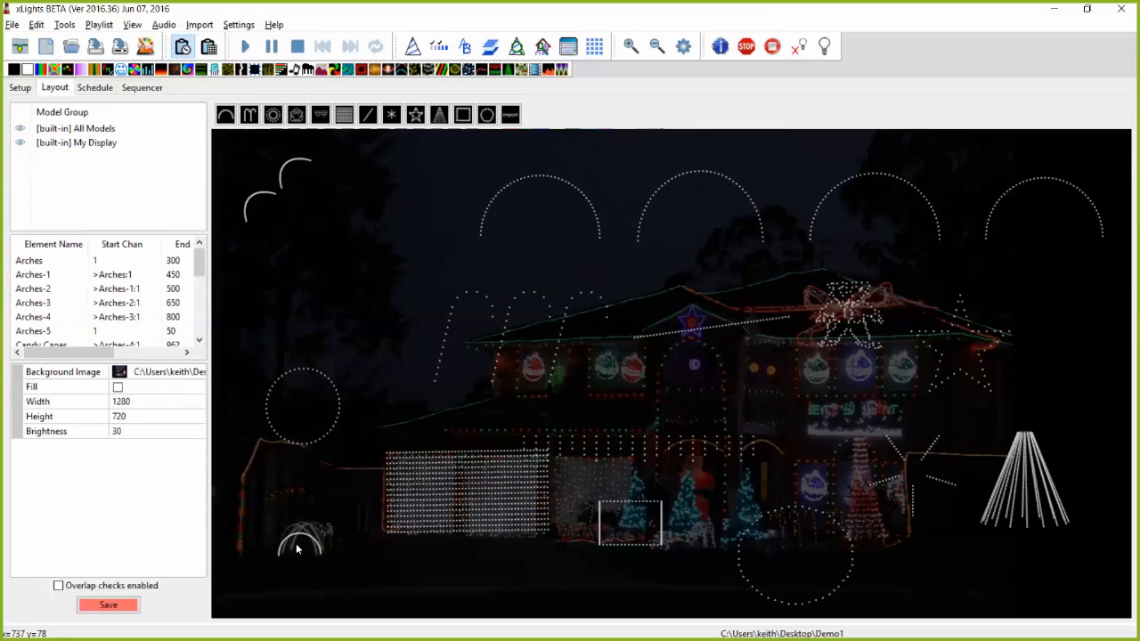
{"action": "left_click", "coordinate": [295, 540]}
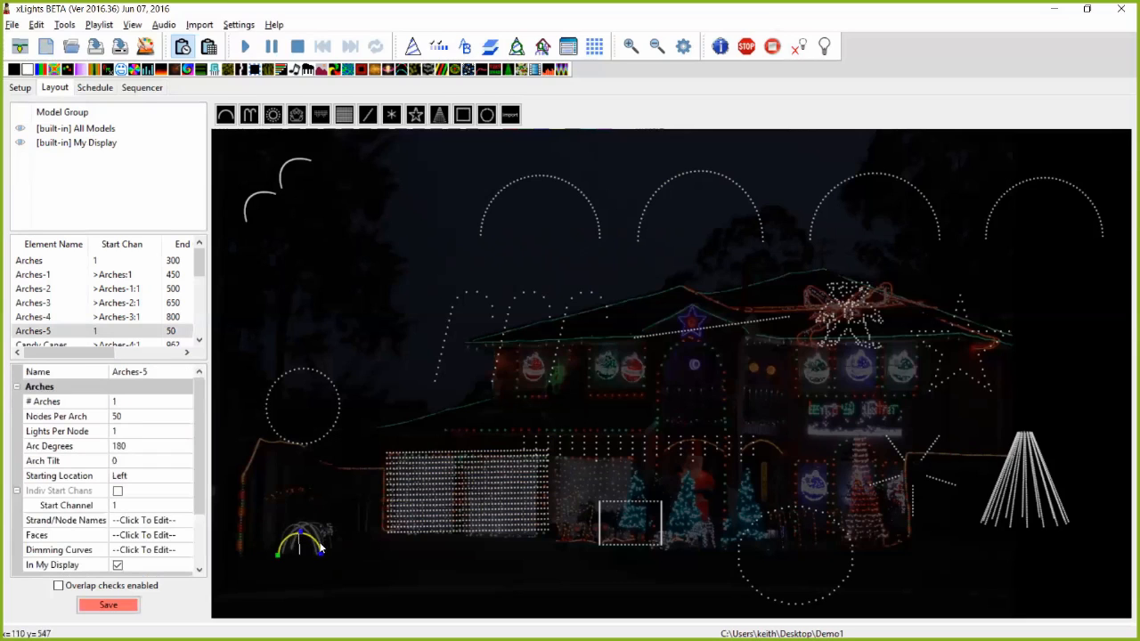
{"action": "left_click_drag", "start_coordinate": [320, 553], "coordinate": [320, 555]}
{"action": "left_click", "coordinate": [328, 533]}
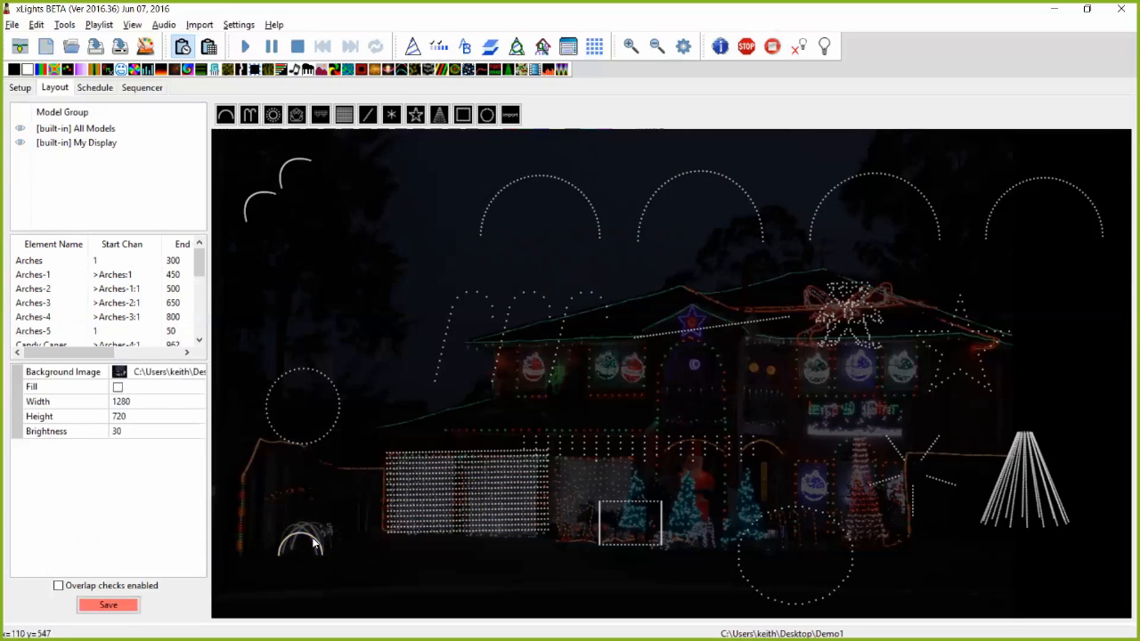
- Select Arches-5 again, check its string color and expand its Appearance properties
{"action": "left_click", "coordinate": [315, 536]}
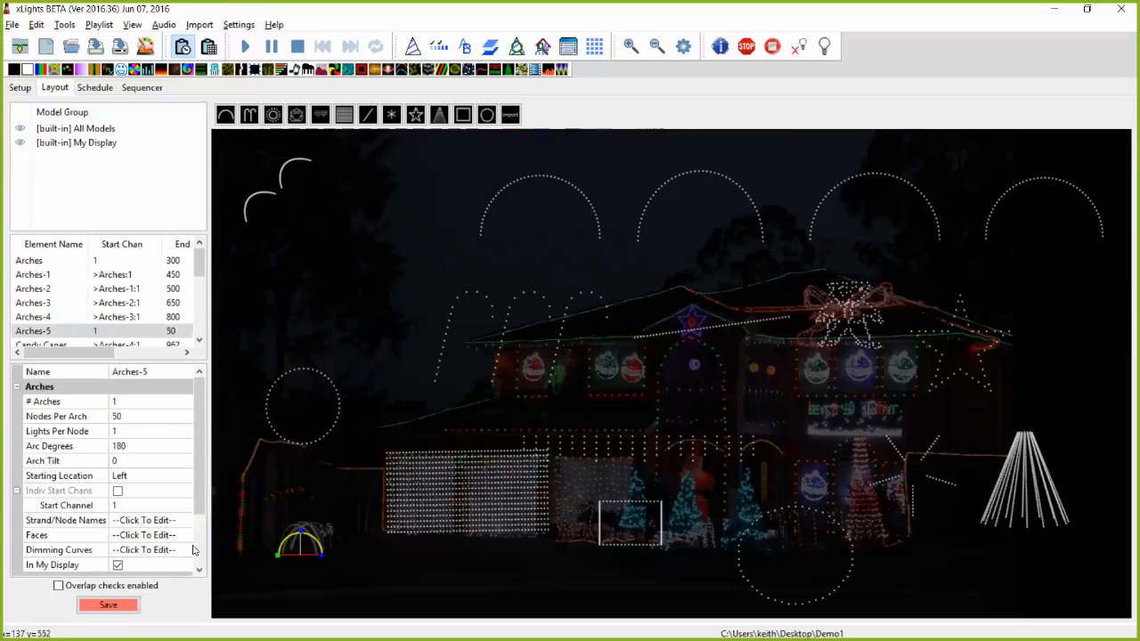
{"action": "scroll", "coordinate": [192, 548], "scroll_direction": "down", "scroll_amount": 2}
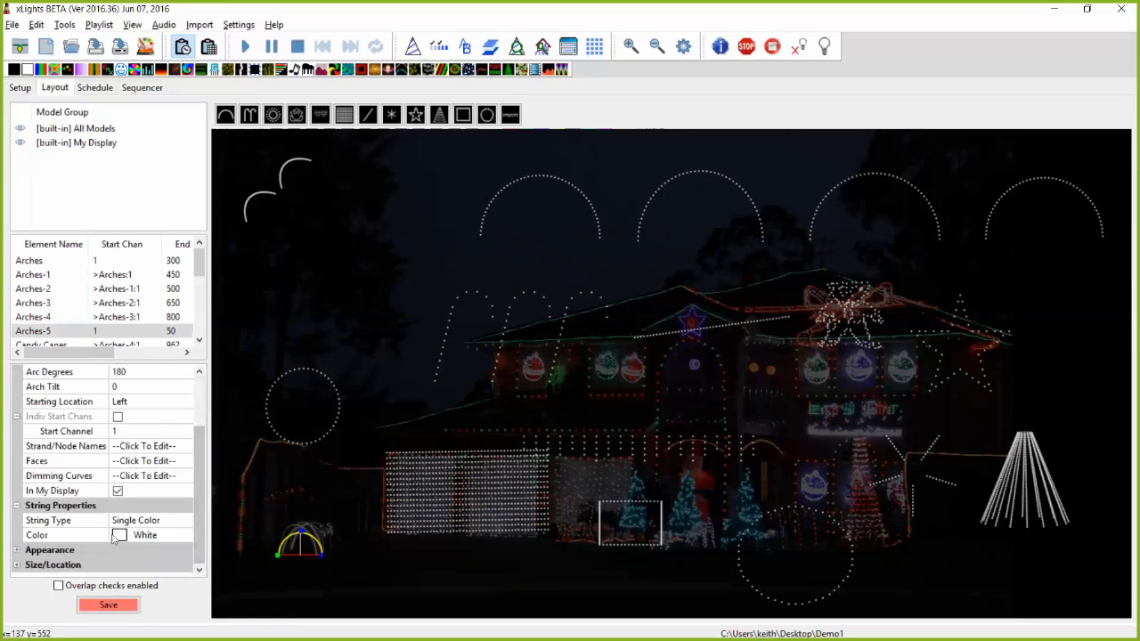
{"action": "left_click", "coordinate": [16, 550]}
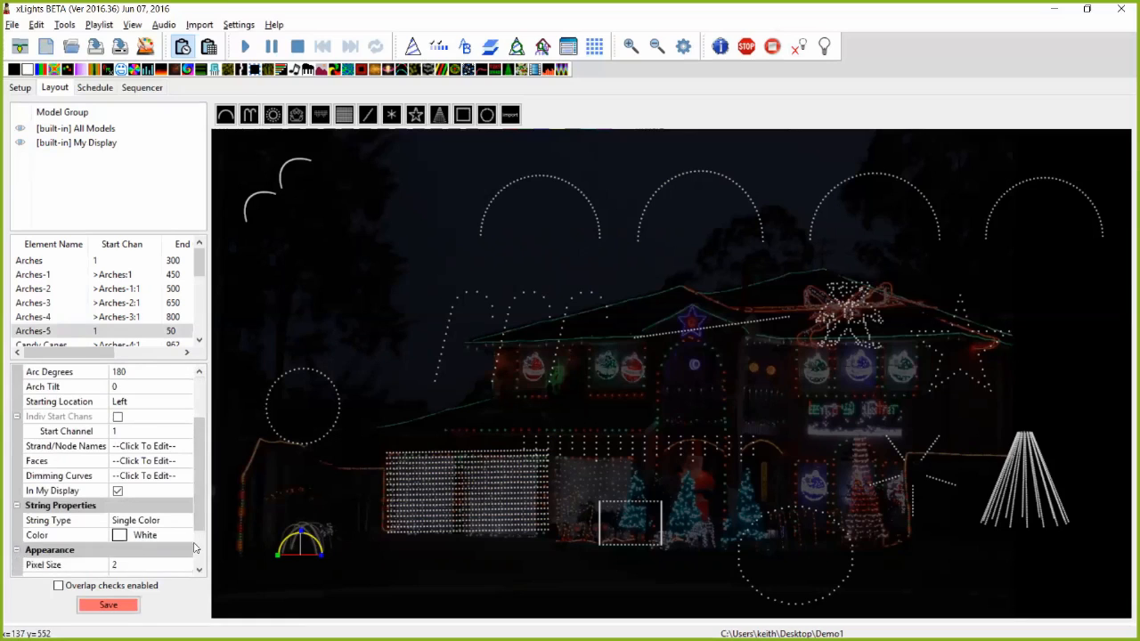
{"action": "scroll", "coordinate": [200, 545], "scroll_direction": "down", "scroll_amount": 2}
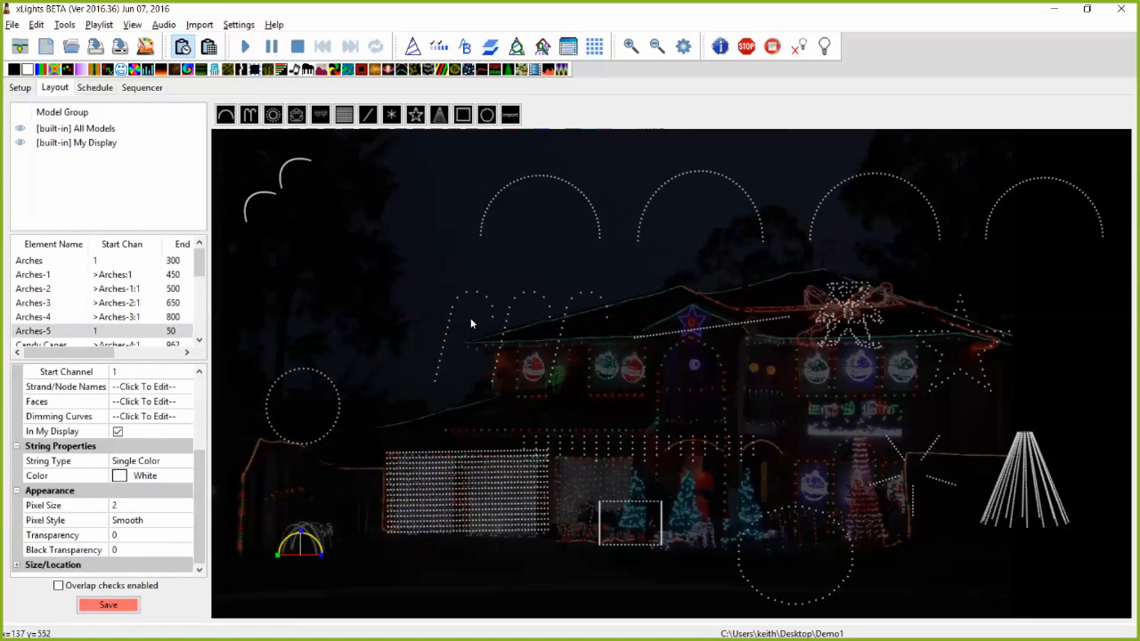
- Add a short horizontal Single Line model in the sky beside the two small arches, with 1 node per string
{"action": "left_click", "coordinate": [367, 114]}
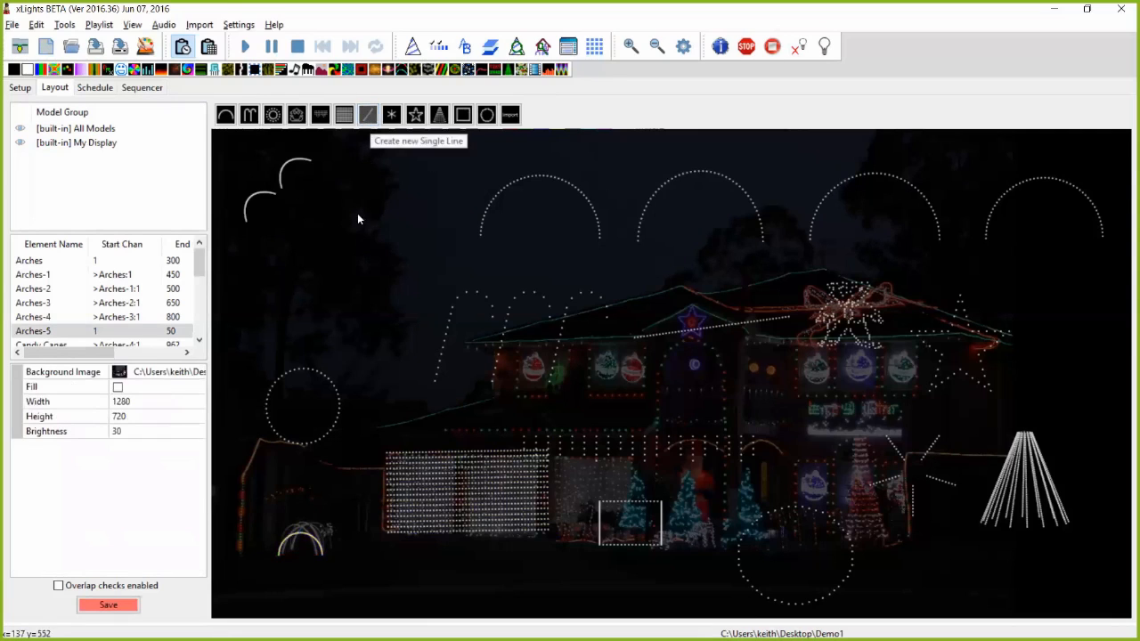
{"action": "mouse_move", "coordinate": [354, 217]}
{"action": "left_mouse_down"}
{"action": "mouse_move", "coordinate": [386, 219]}
{"action": "mouse_move", "coordinate": [372, 218]}
{"action": "left_mouse_up"}
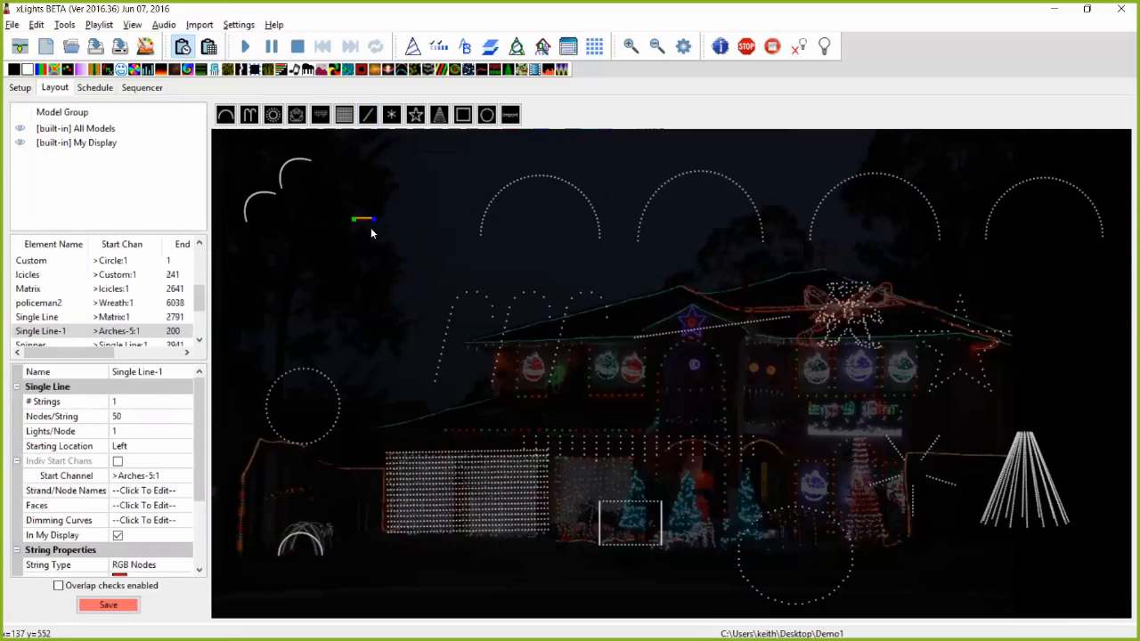
{"action": "left_click", "coordinate": [122, 416]}
{"action": "type", "text": "1"}
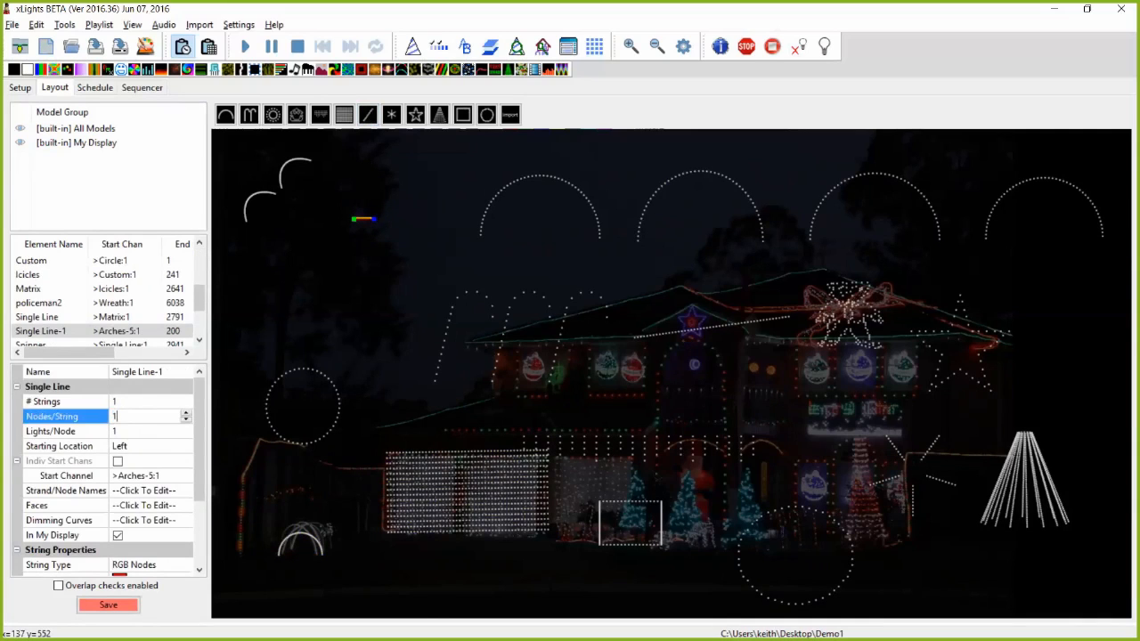
{"action": "key", "text": "Return"}
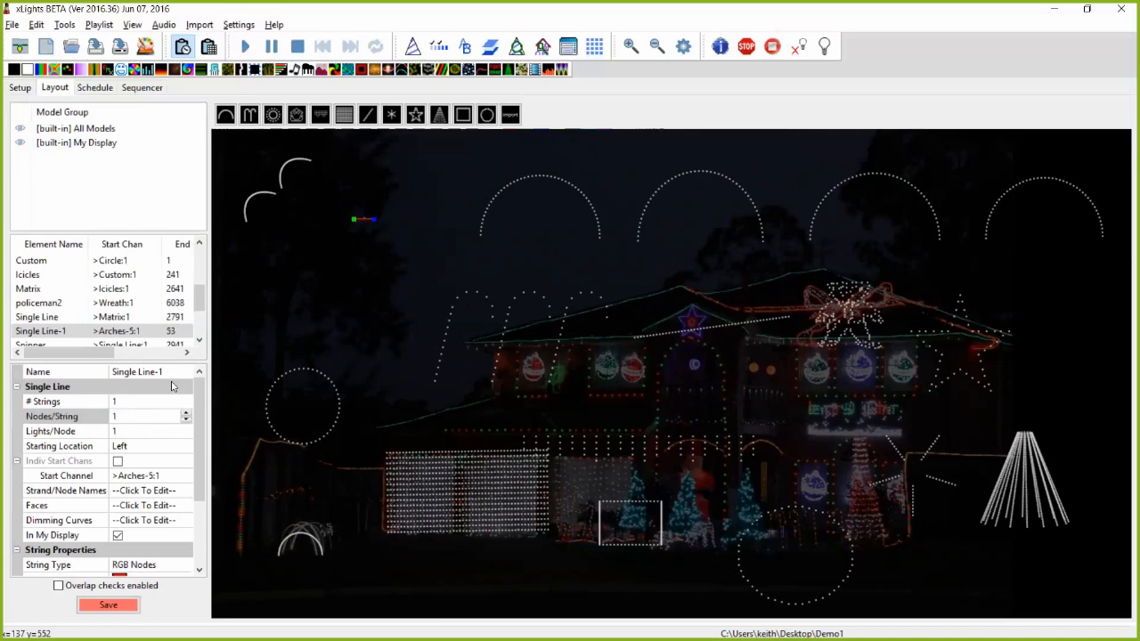
- Set the pixel size of the Single Line-1 model to 66
{"action": "scroll", "coordinate": [197, 508], "scroll_direction": "down", "scroll_amount": 3}
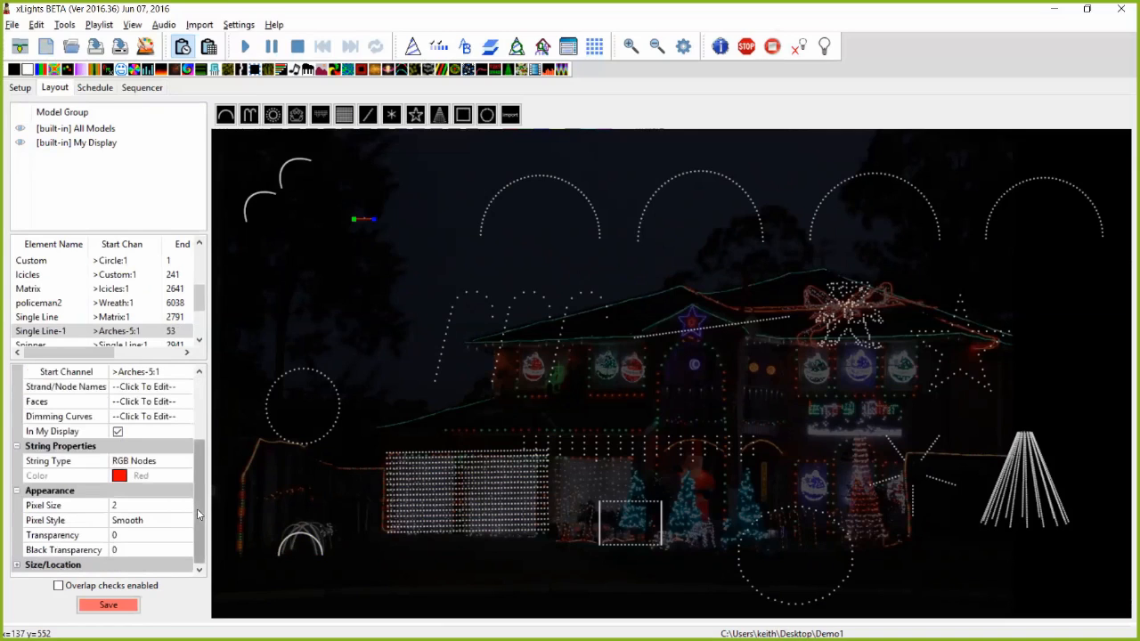
{"action": "left_click", "coordinate": [140, 505]}
{"action": "type", "text": "66"}
{"action": "key", "text": "Return"}
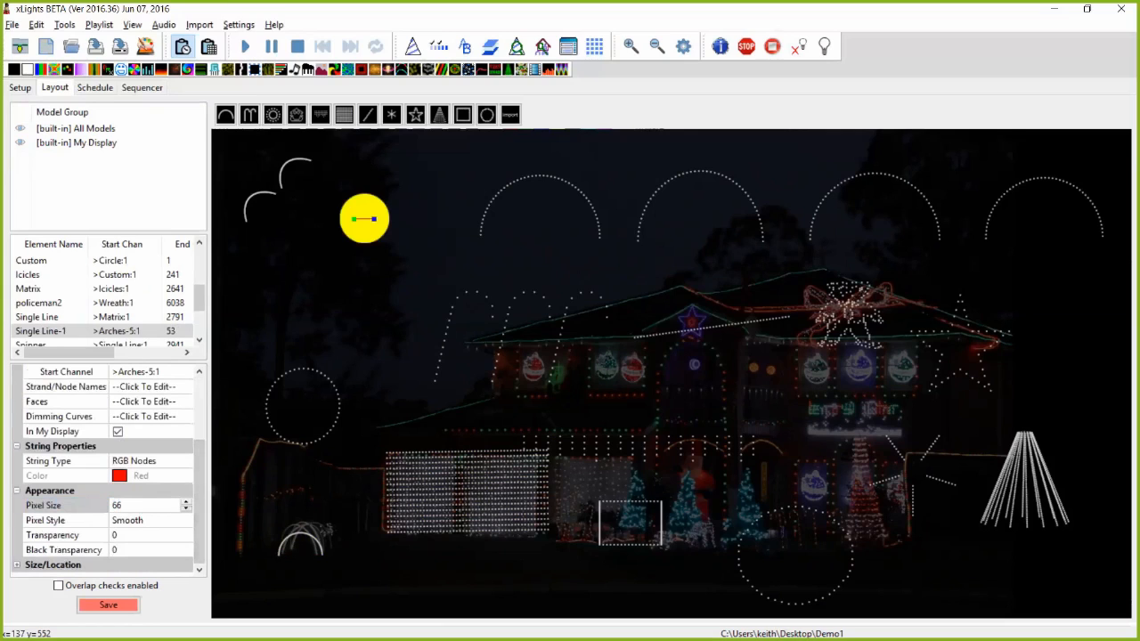
- Set the Single Line-1 model's pixel style to Blended Circle and both its transparency and black transparency to 66
{"action": "left_click", "coordinate": [132, 521]}
{"action": "left_click", "coordinate": [132, 521]}
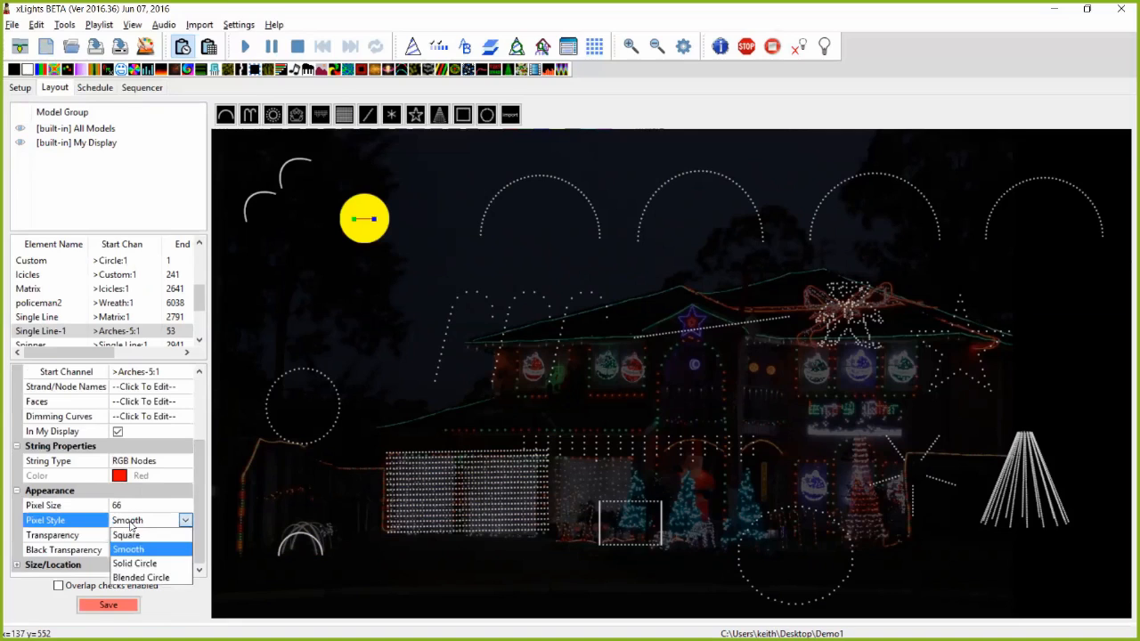
{"action": "left_click", "coordinate": [140, 577]}
{"action": "left_click", "coordinate": [136, 532]}
{"action": "type", "text": "66"}
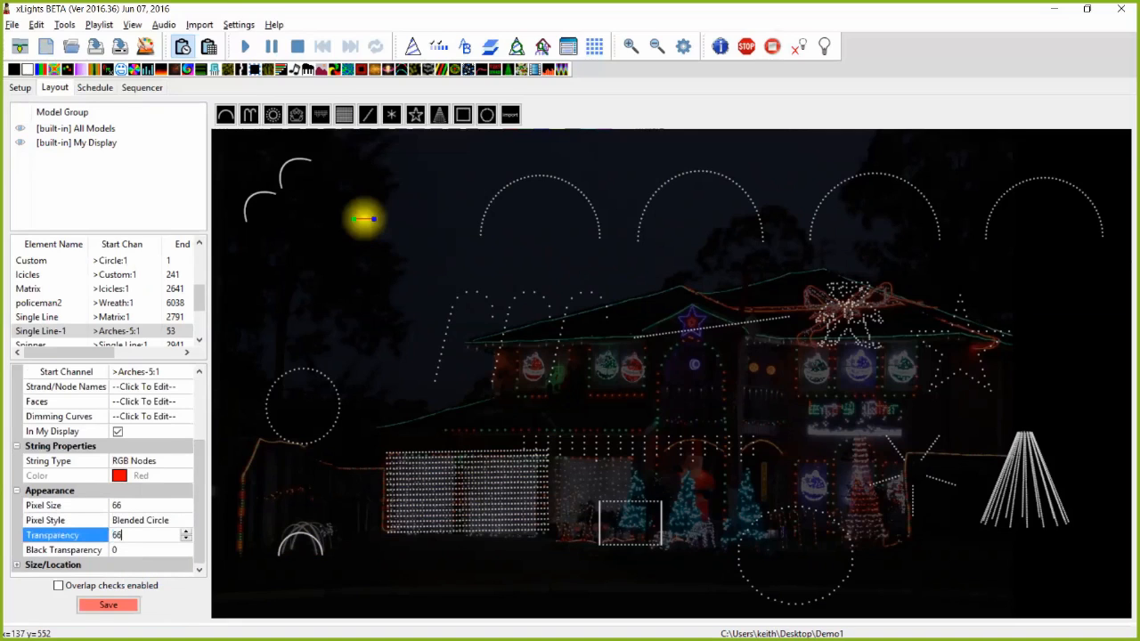
{"action": "left_click", "coordinate": [137, 545]}
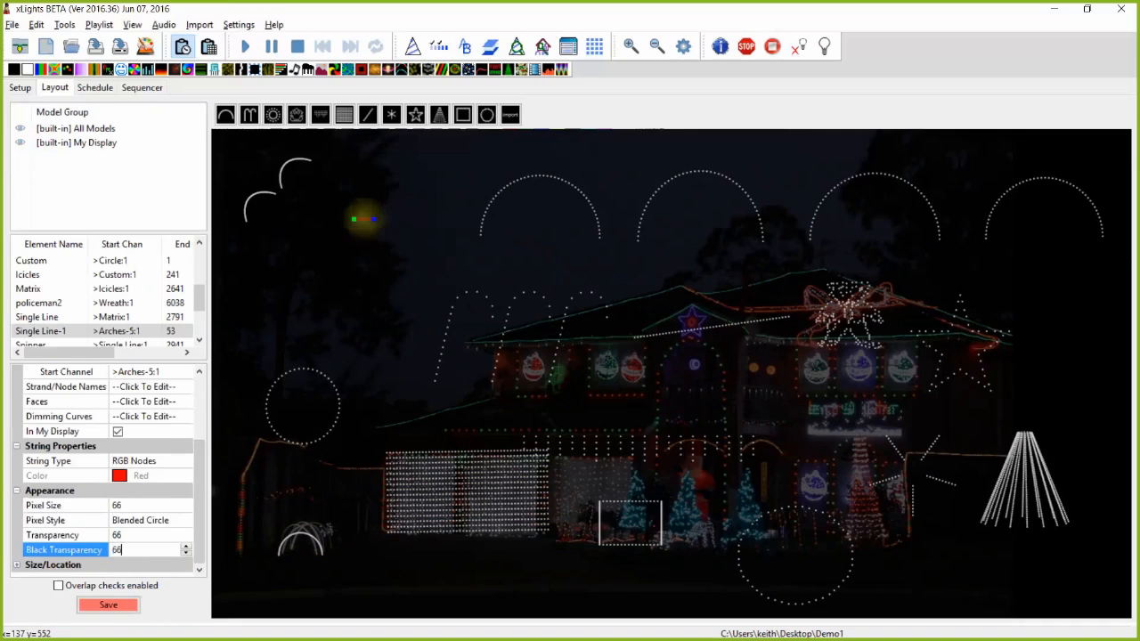
{"action": "left_click", "coordinate": [257, 481]}
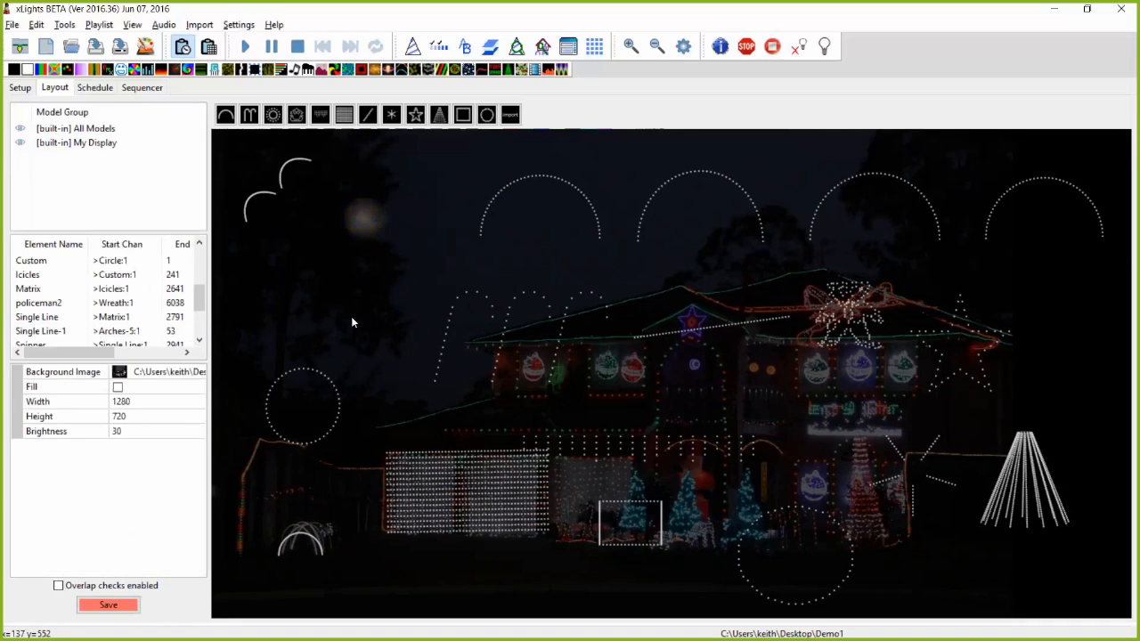
- Move the glowing Single Line-1 spot from the sky to the lawn between the spinner and the tree
{"action": "left_click_drag", "start_coordinate": [364, 219], "coordinate": [487, 414]}
{"action": "left_click_drag", "start_coordinate": [326, 507], "coordinate": [949, 517]}
{"action": "left_click", "coordinate": [950, 550]}
{"action": "left_click", "coordinate": [949, 513]}
{"action": "left_click", "coordinate": [949, 514]}
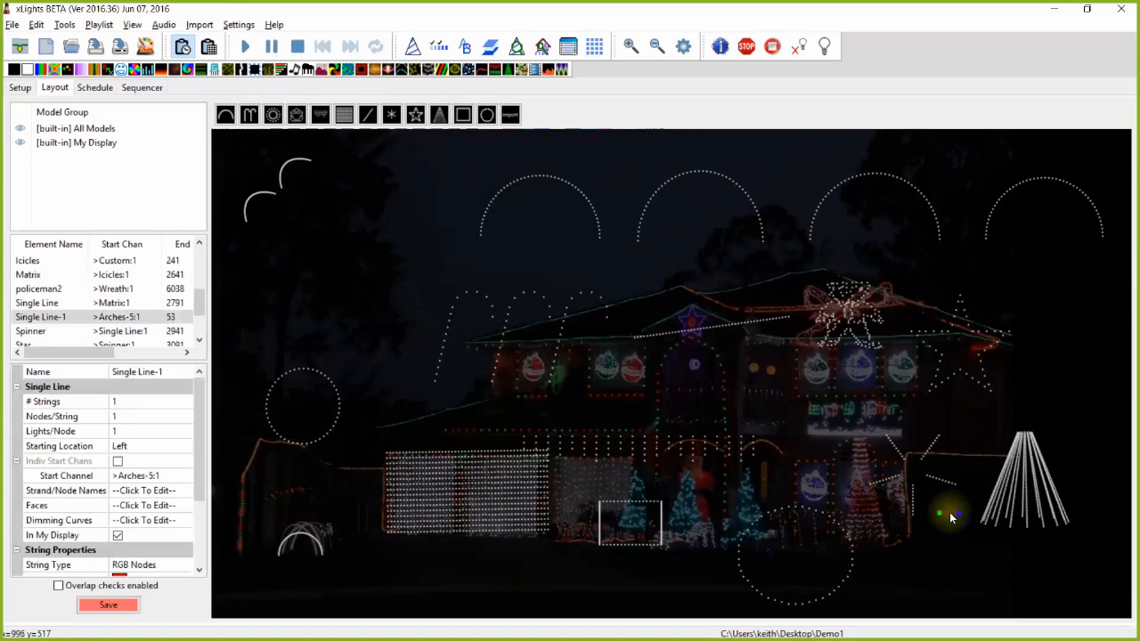
{"action": "left_click", "coordinate": [938, 563]}
{"action": "left_click", "coordinate": [949, 514]}
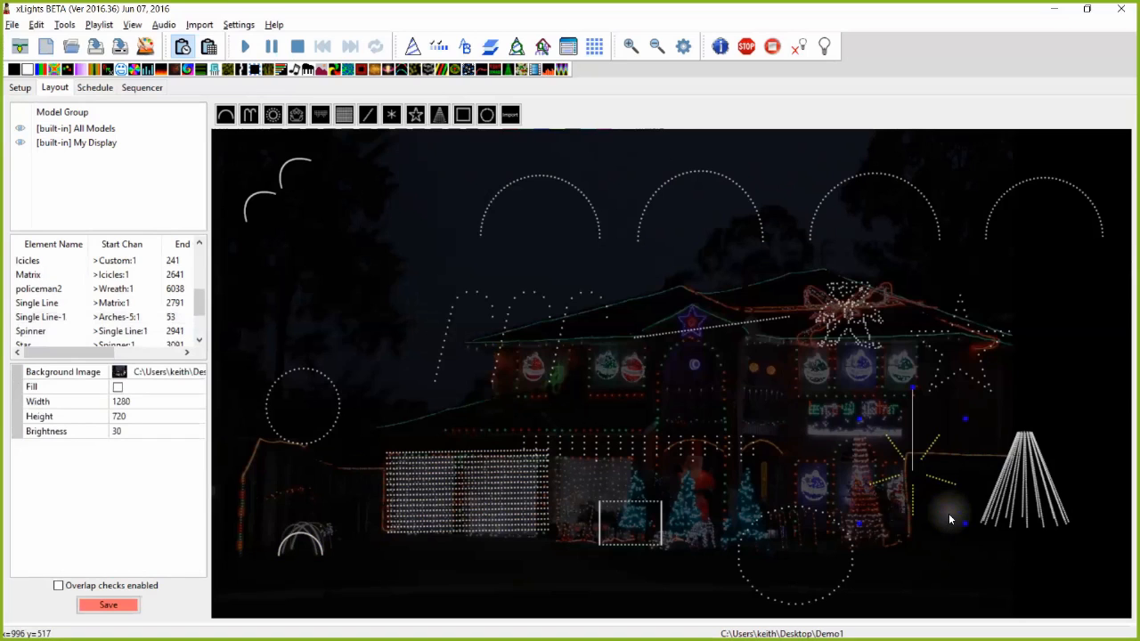
- Shrink the Matrix model on the garage door to about 15 wide by 14.4 high and set its rotation to 0
{"action": "left_click", "coordinate": [441, 501]}
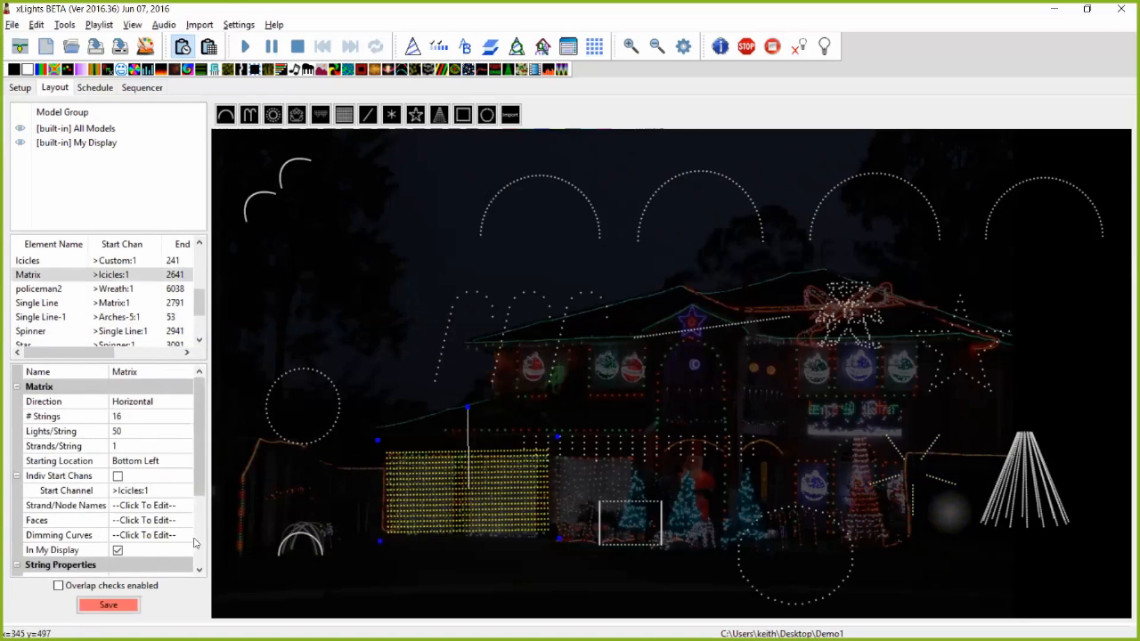
{"action": "scroll", "coordinate": [194, 543], "scroll_direction": "down", "scroll_amount": 3}
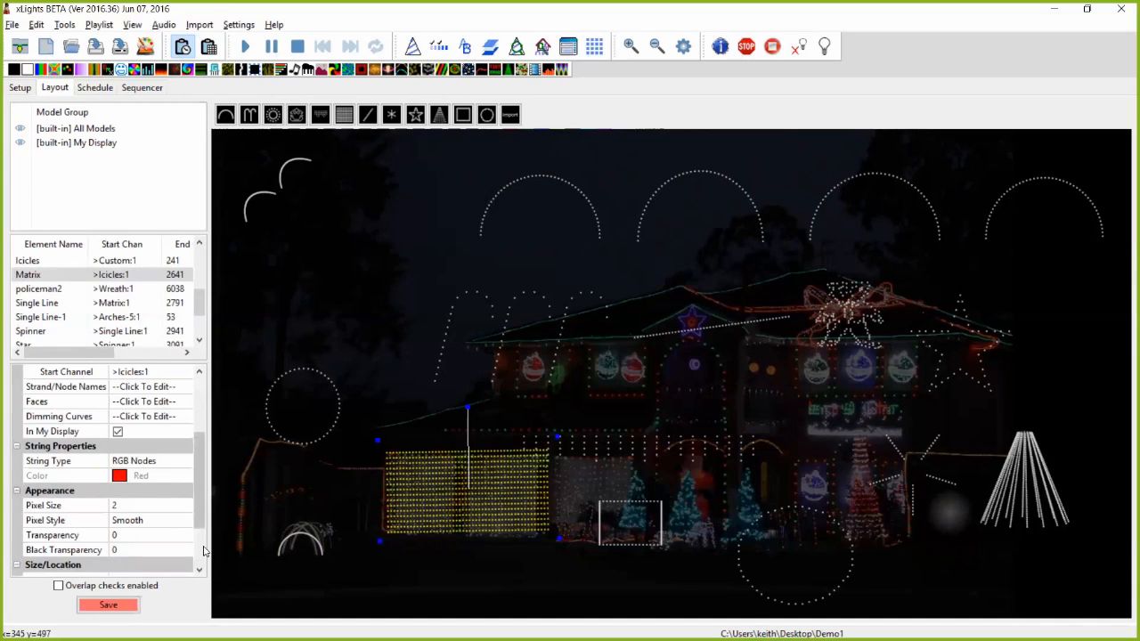
{"action": "scroll", "coordinate": [204, 552], "scroll_direction": "down", "scroll_amount": 3}
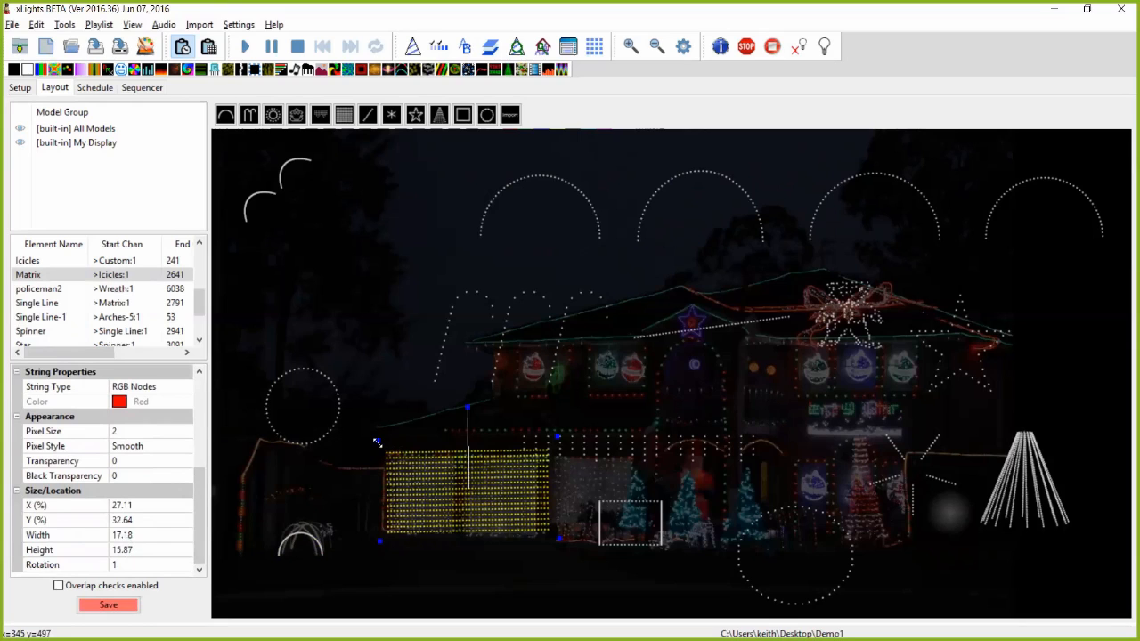
{"action": "mouse_move", "coordinate": [378, 443]}
{"action": "left_mouse_down"}
{"action": "mouse_move", "coordinate": [389, 428]}
{"action": "mouse_move", "coordinate": [389, 444]}
{"action": "left_mouse_up"}
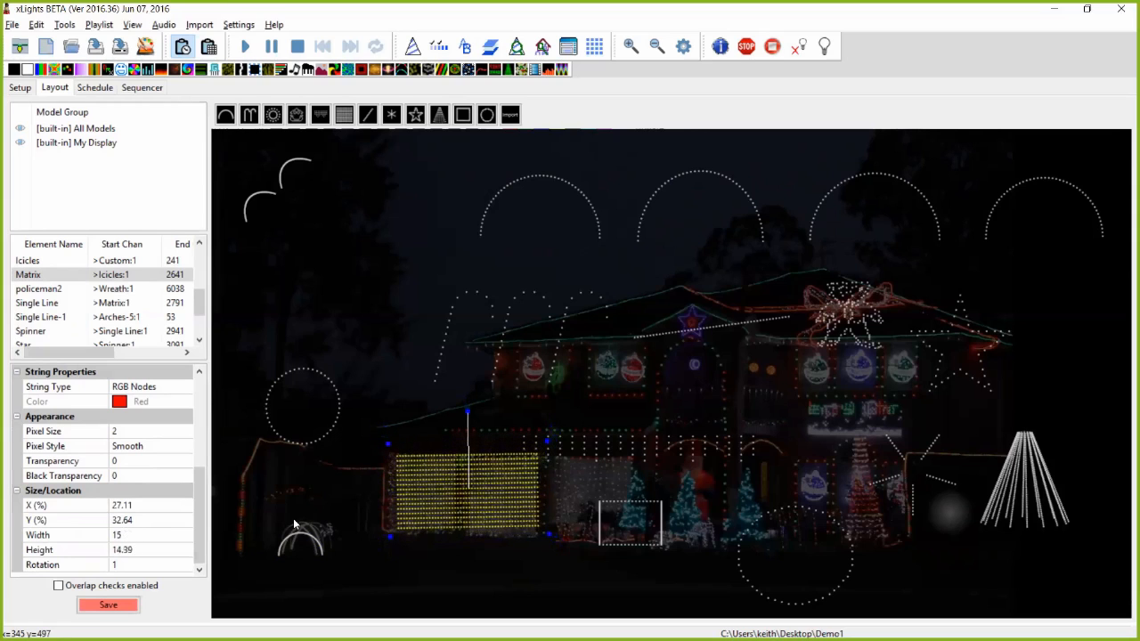
{"action": "left_click", "coordinate": [124, 563]}
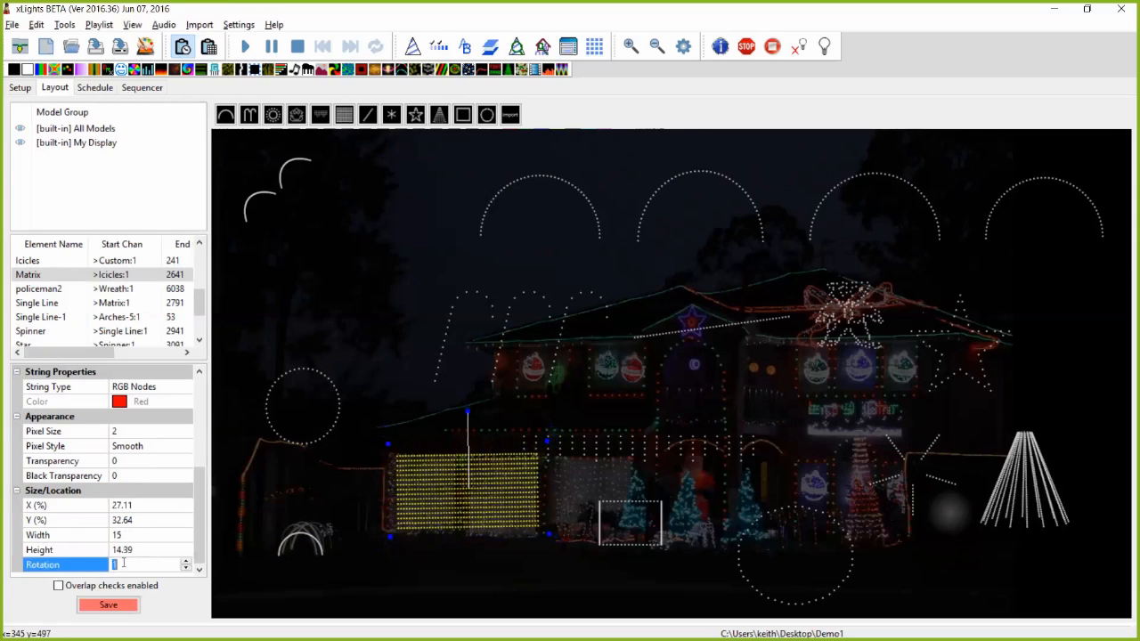
{"action": "type", "text": "0"}
{"action": "left_click", "coordinate": [152, 552]}
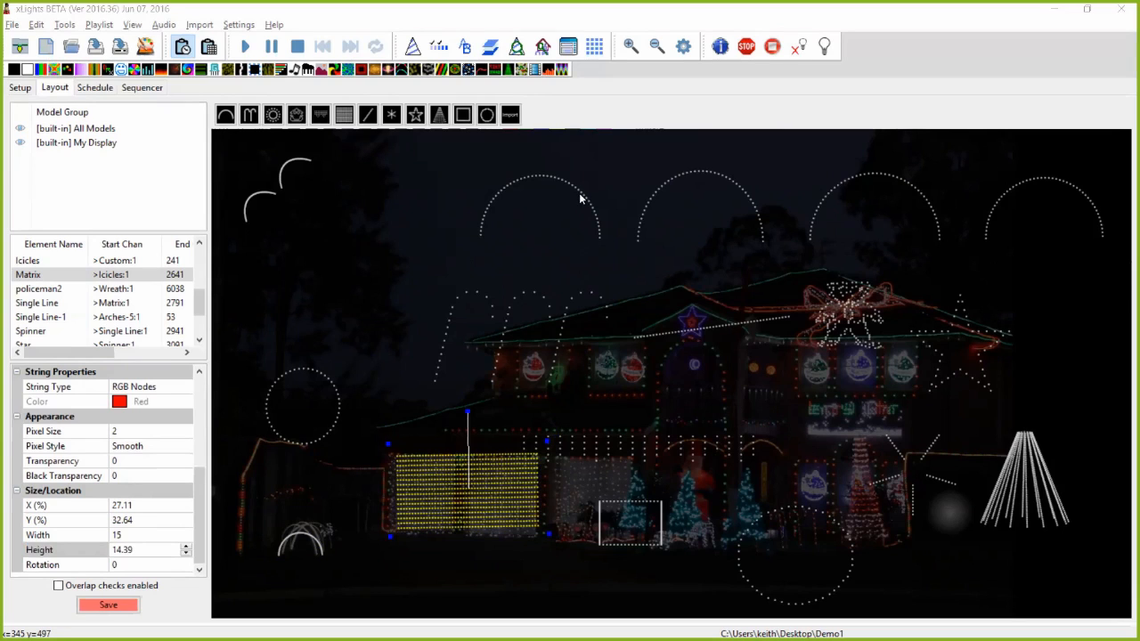
- Duplicate the Candy Canes model and move the copy into the sky below the two small arches
{"action": "left_click", "coordinate": [564, 316]}
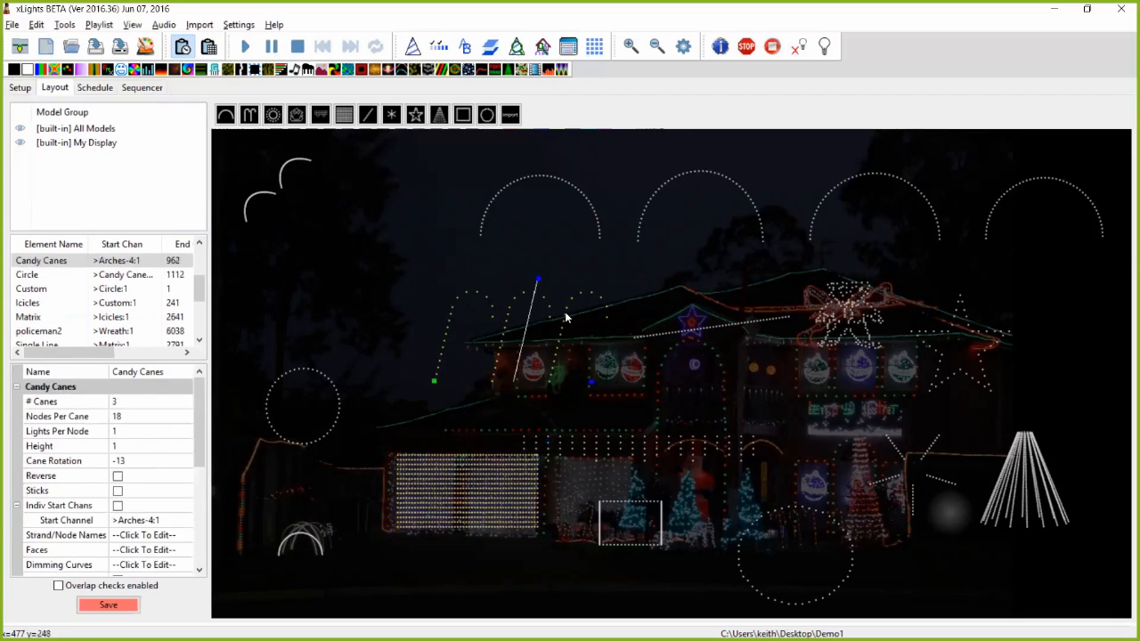
{"action": "left_click", "coordinate": [355, 259]}
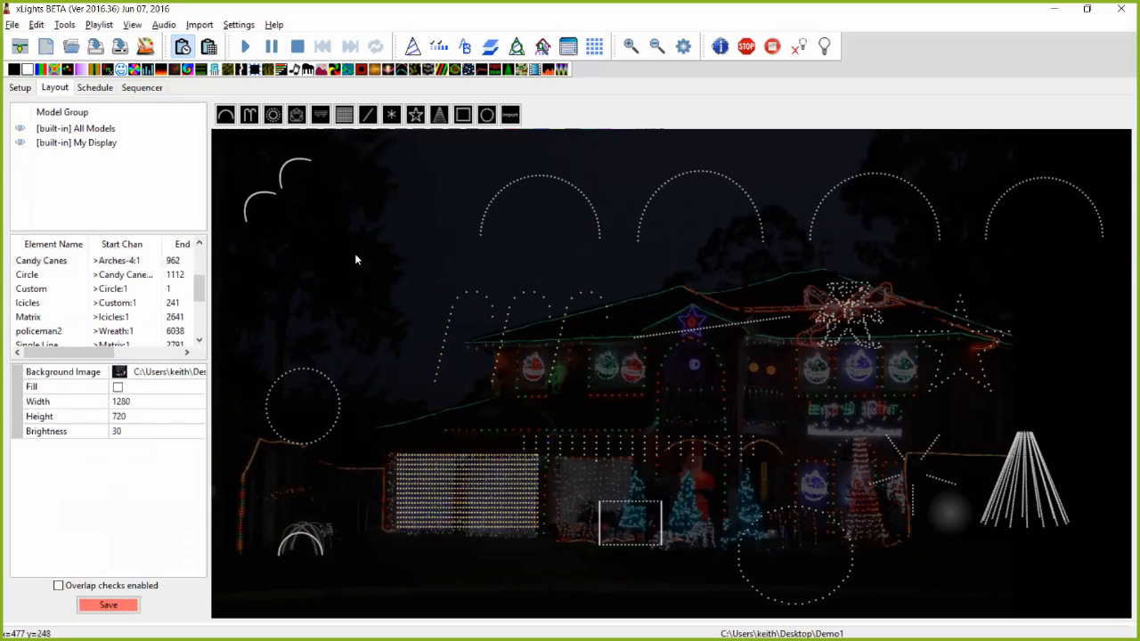
{"action": "key", "text": "ctrl+v"}
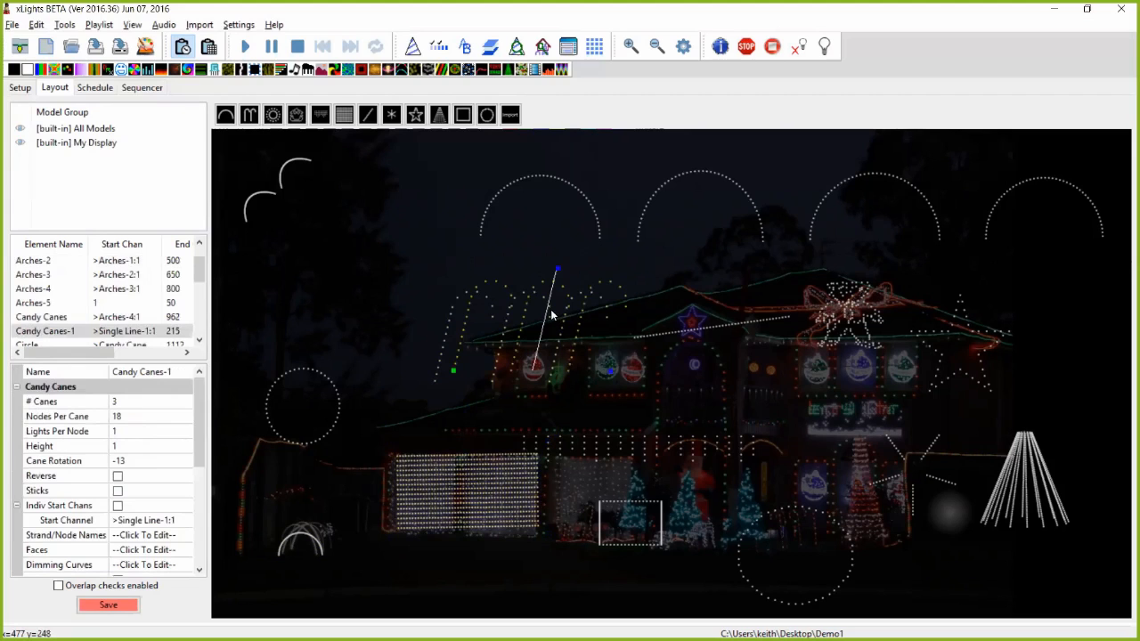
{"action": "left_click_drag", "start_coordinate": [528, 306], "coordinate": [346, 236]}
- Paste six more copies of the Candy Canes model and deselect them
{"action": "key", "text": "ctrl+v"}
{"action": "key", "text": "ctrl+v"}
{"action": "key", "text": "ctrl+v"}
{"action": "key", "text": "ctrl+v"}
{"action": "key", "text": "ctrl+v"}
{"action": "key", "text": "ctrl+v"}
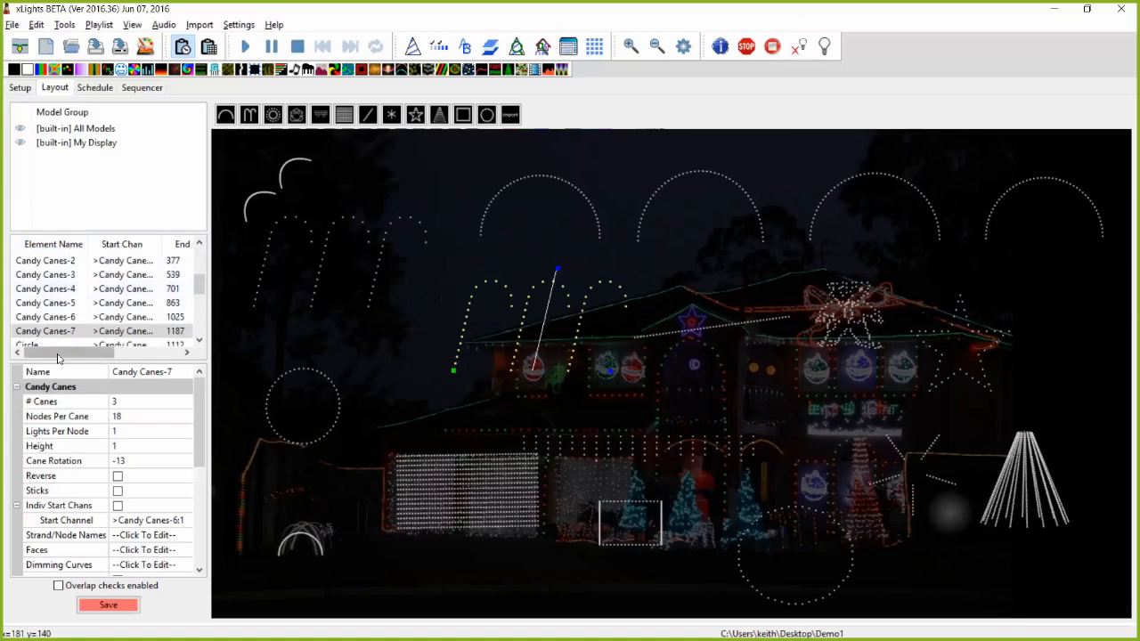
{"action": "left_click", "coordinate": [391, 363]}
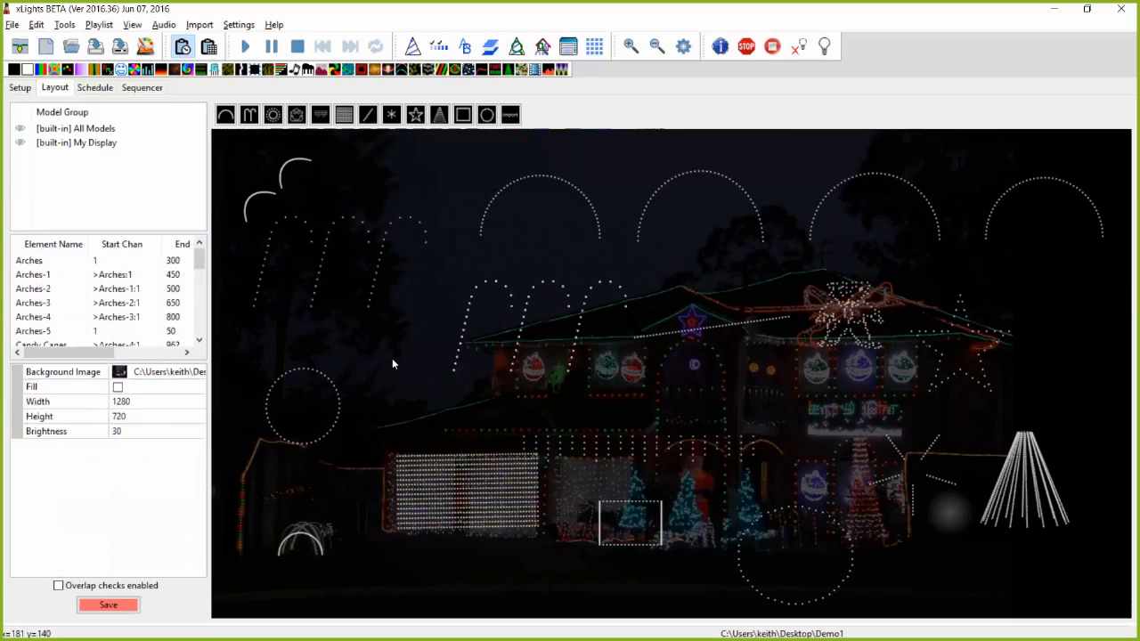
- Delete the Arches-1 model and dismiss the start-channel dialog
{"action": "left_click", "coordinate": [586, 207]}
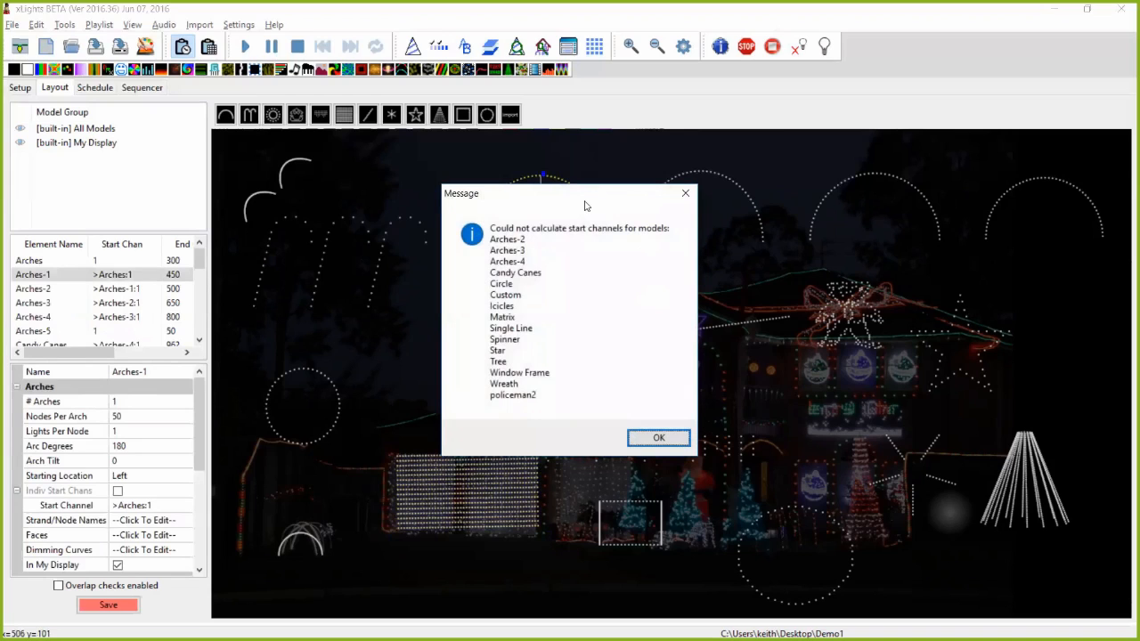
{"action": "left_click_drag", "start_coordinate": [586, 207], "coordinate": [851, 174]}
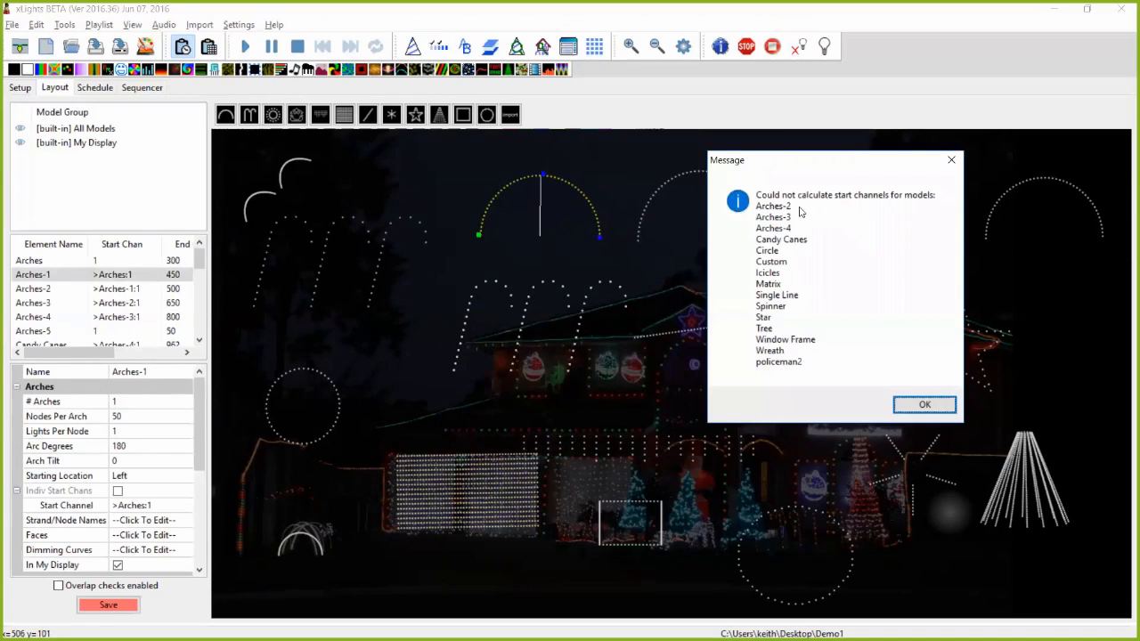
{"action": "left_click", "coordinate": [924, 405]}
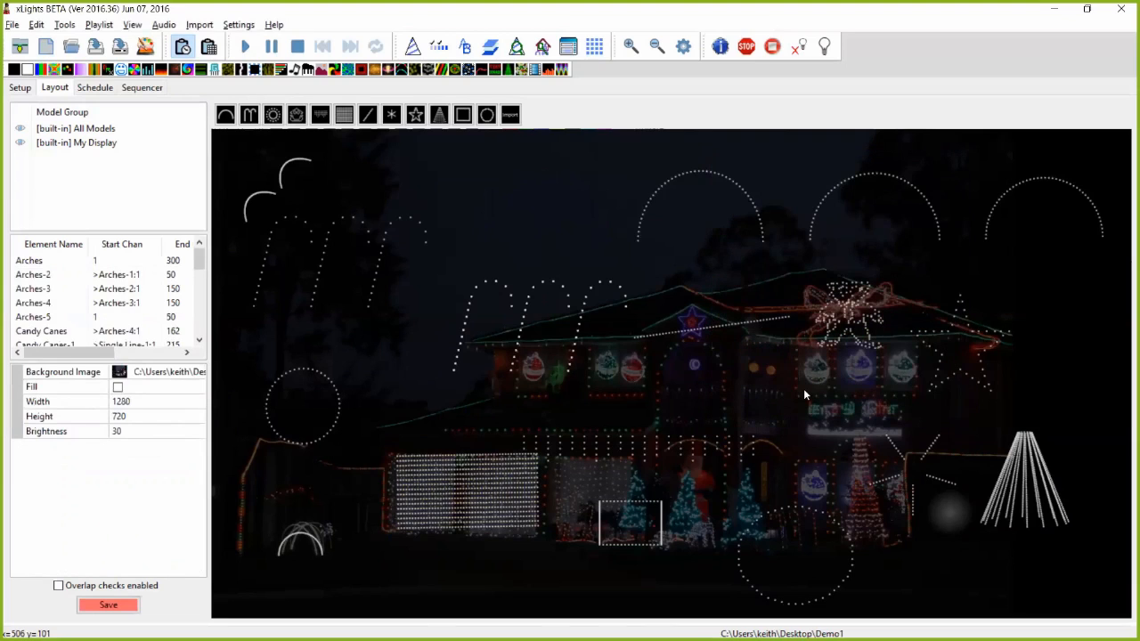
- Undo the Arches-1 deletion, the Candy Canes copies and the Matrix rotation and resizing
{"action": "key", "text": "ctrl+z"}
{"action": "key", "text": "ctrl+z"}
{"action": "key", "text": "ctrl+z"}
{"action": "key", "text": "ctrl+z"}
{"action": "key", "text": "ctrl+z"}
{"action": "key", "text": "ctrl+z"}
{"action": "key", "text": "ctrl+z"}
{"action": "key", "text": "ctrl+z"}
{"action": "key", "text": "ctrl+z"}
{"action": "key", "text": "ctrl+z"}
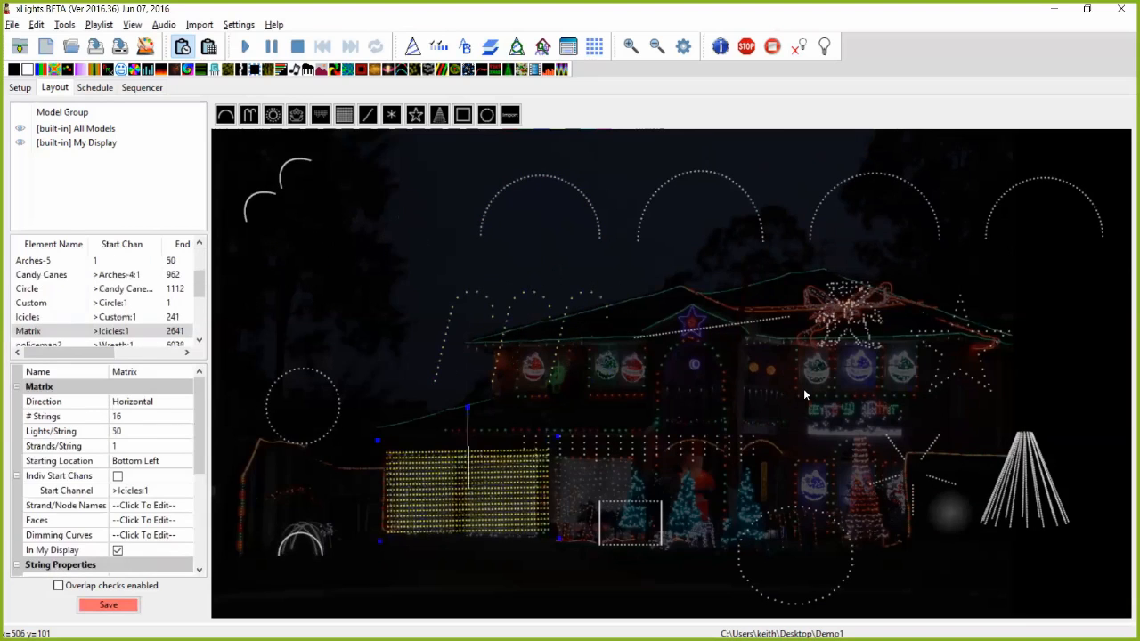
- Undo further through the Single Line-1 and Arches-5 additions, back to the small, tilted Matrix on the garage
{"action": "key", "text": "ctrl+z"}
{"action": "key", "text": "ctrl+z"}
{"action": "key", "text": "ctrl+z"}
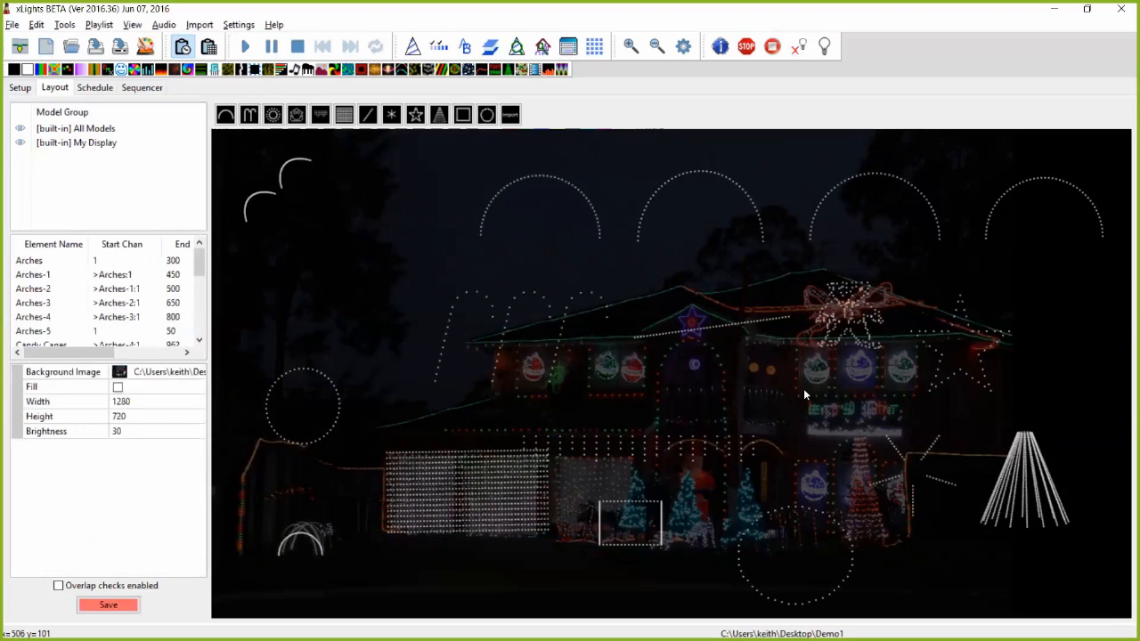
{"action": "key", "text": "ctrl+z"}
{"action": "key", "text": "ctrl+z"}
{"action": "key", "text": "ctrl+z"}
{"action": "key", "text": "ctrl+z"}
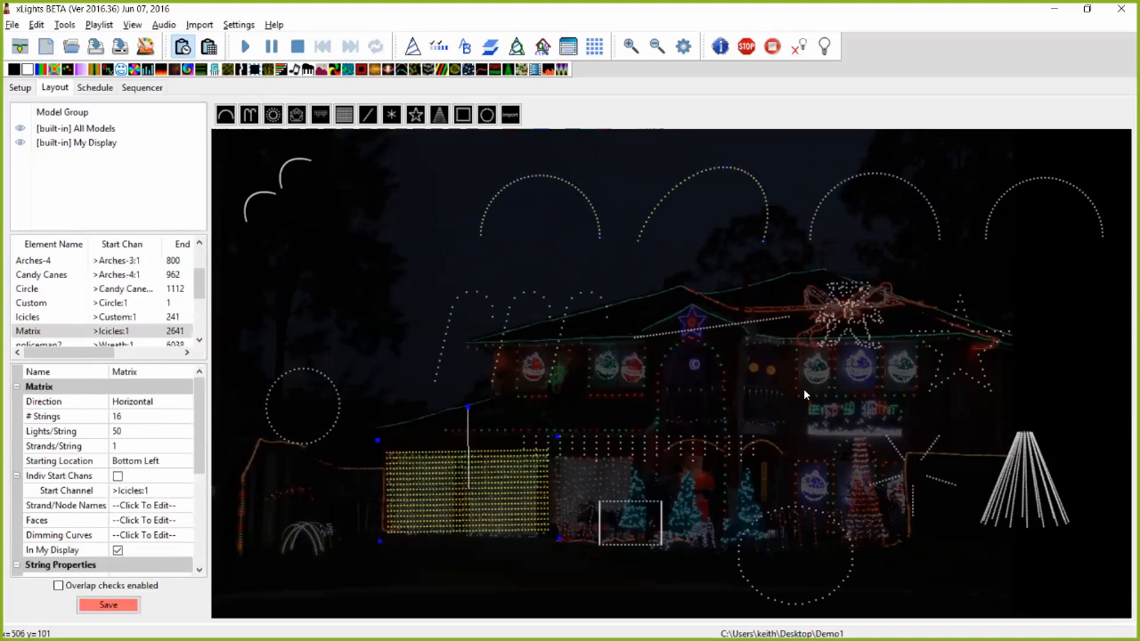
{"action": "key", "text": "ctrl+z"}
{"action": "key", "text": "ctrl+z"}
{"action": "key", "text": "ctrl+z"}
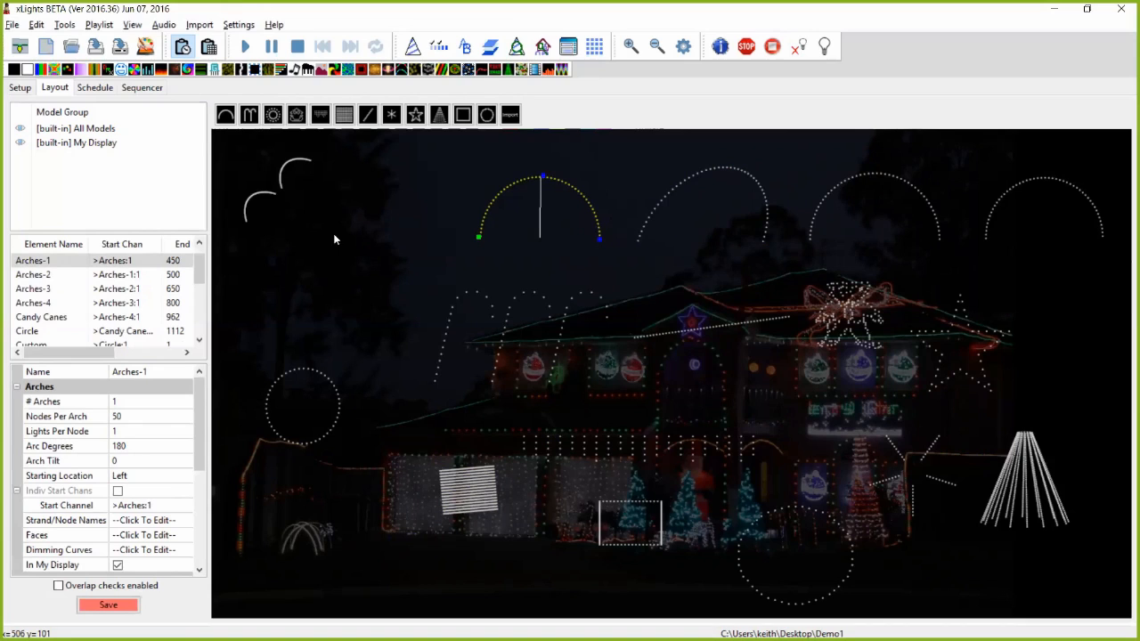
- Move the Arches model with the two small arches down toward the candy canes
{"action": "left_click", "coordinate": [258, 199]}
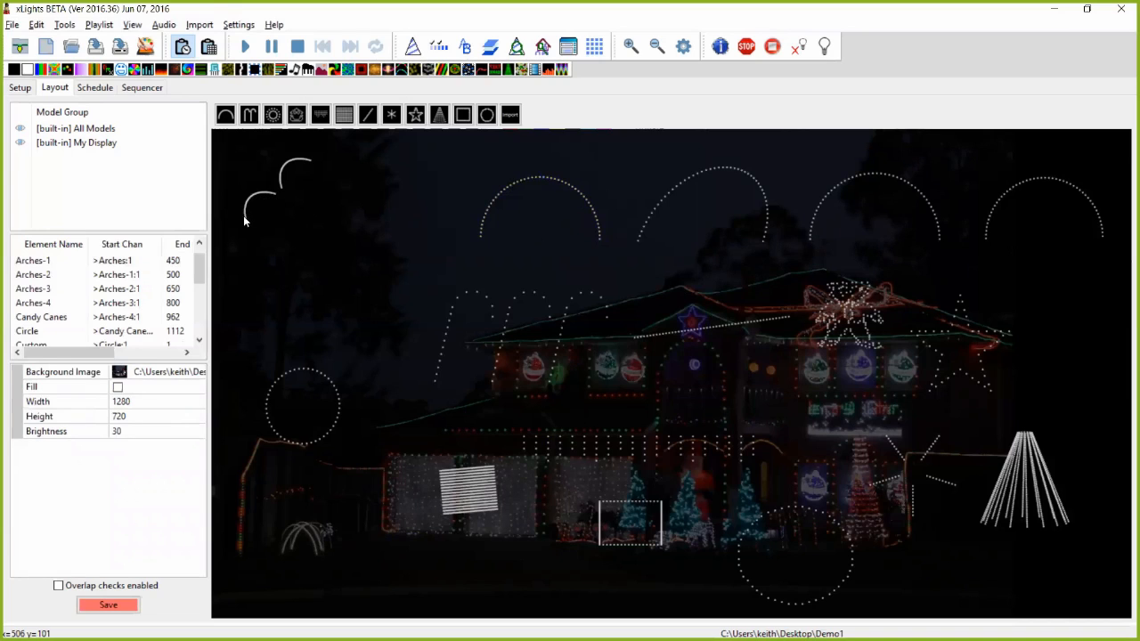
{"action": "left_click", "coordinate": [297, 178]}
{"action": "left_click", "coordinate": [295, 180]}
{"action": "left_click", "coordinate": [288, 194]}
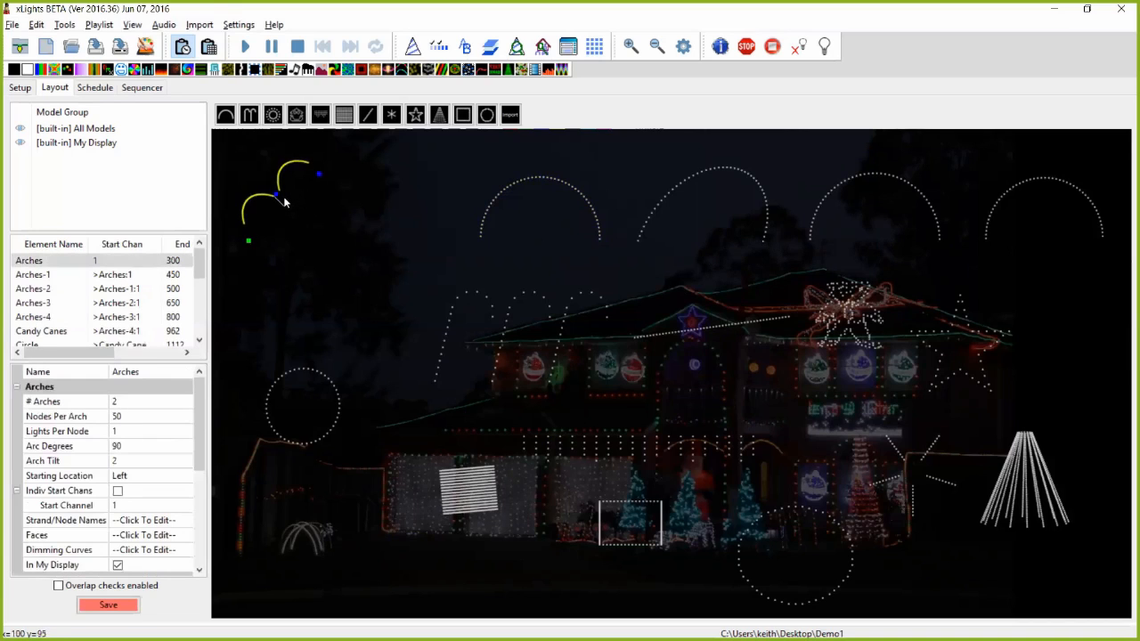
{"action": "left_click_drag", "start_coordinate": [295, 211], "coordinate": [424, 280]}
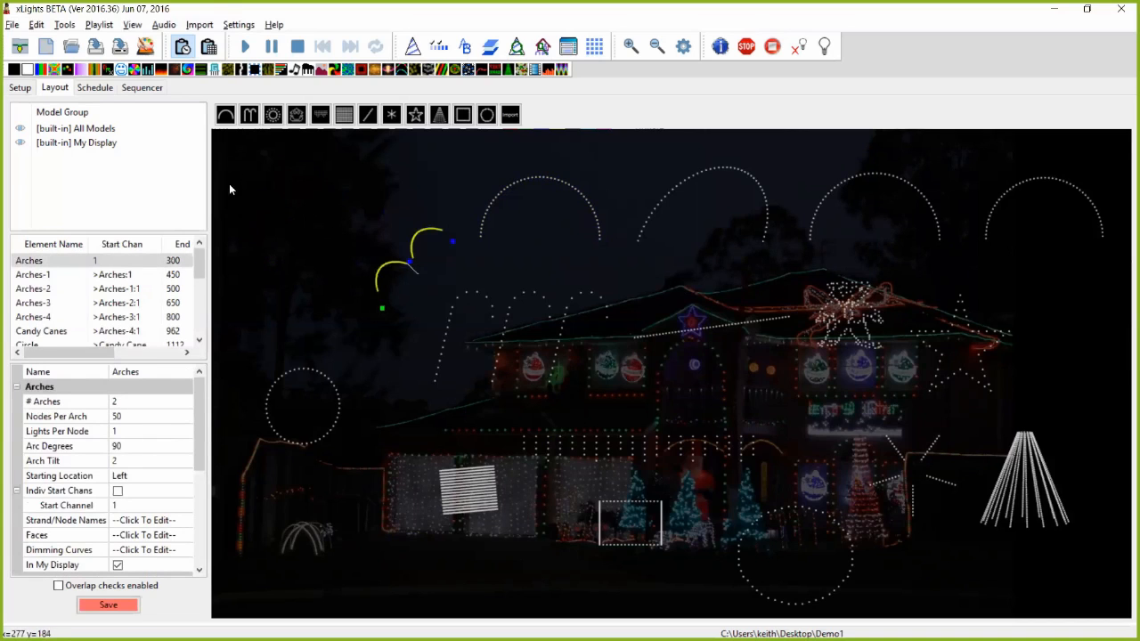
- Select the Custom model in the model list and examine its appearance and size/location properties
{"action": "left_click_drag", "start_coordinate": [201, 265], "coordinate": [208, 291]}
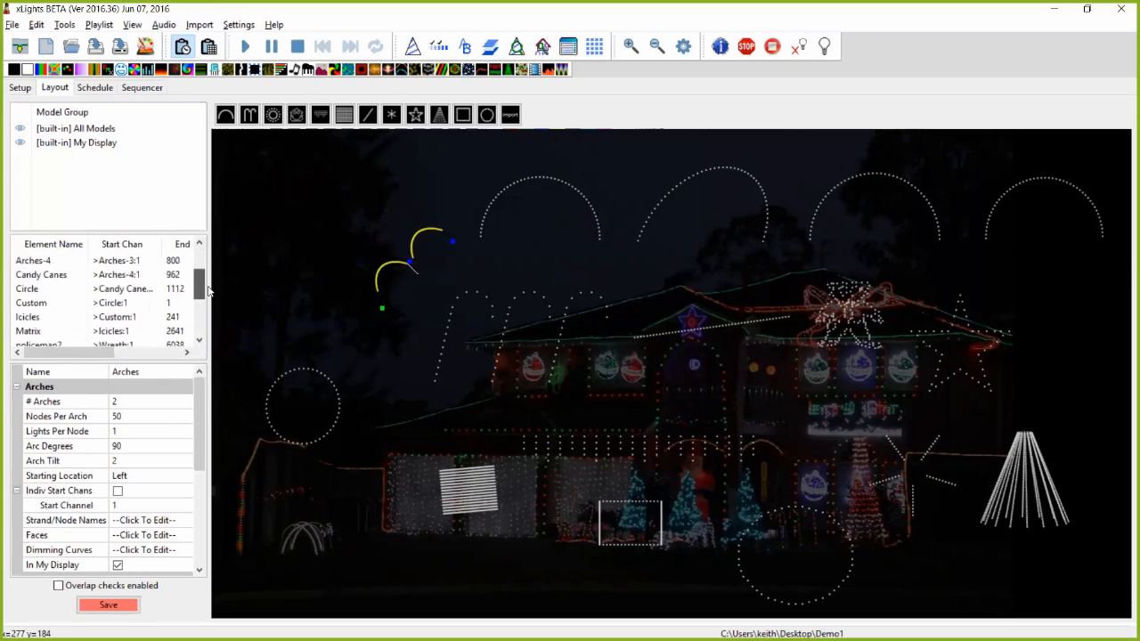
{"action": "left_click", "coordinate": [64, 304]}
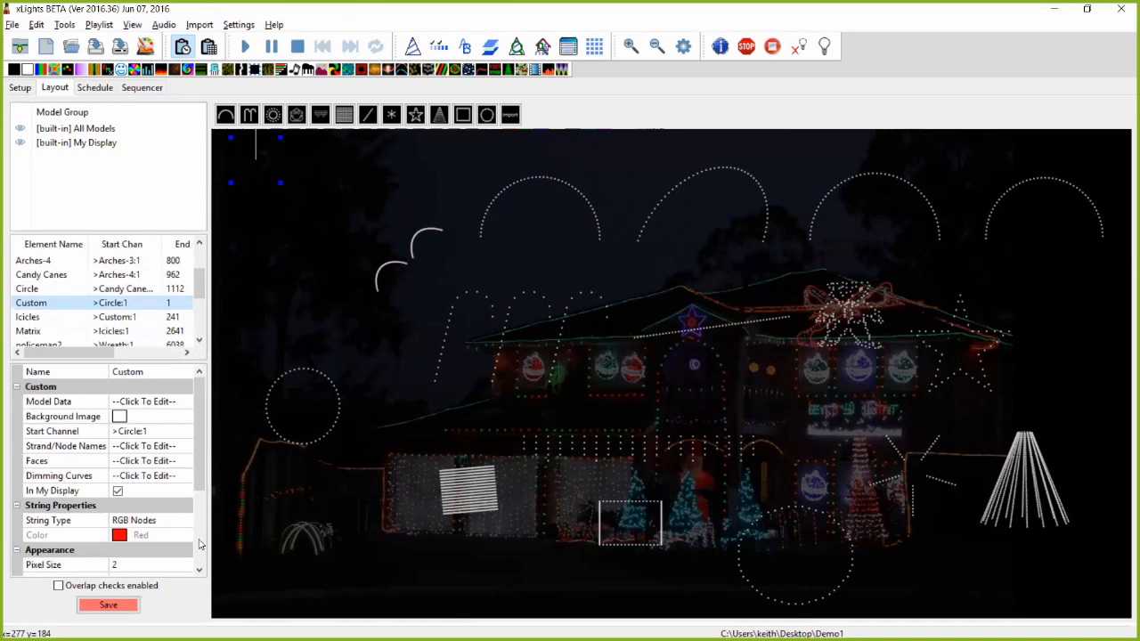
{"action": "scroll", "coordinate": [201, 548], "scroll_direction": "down", "scroll_amount": 3}
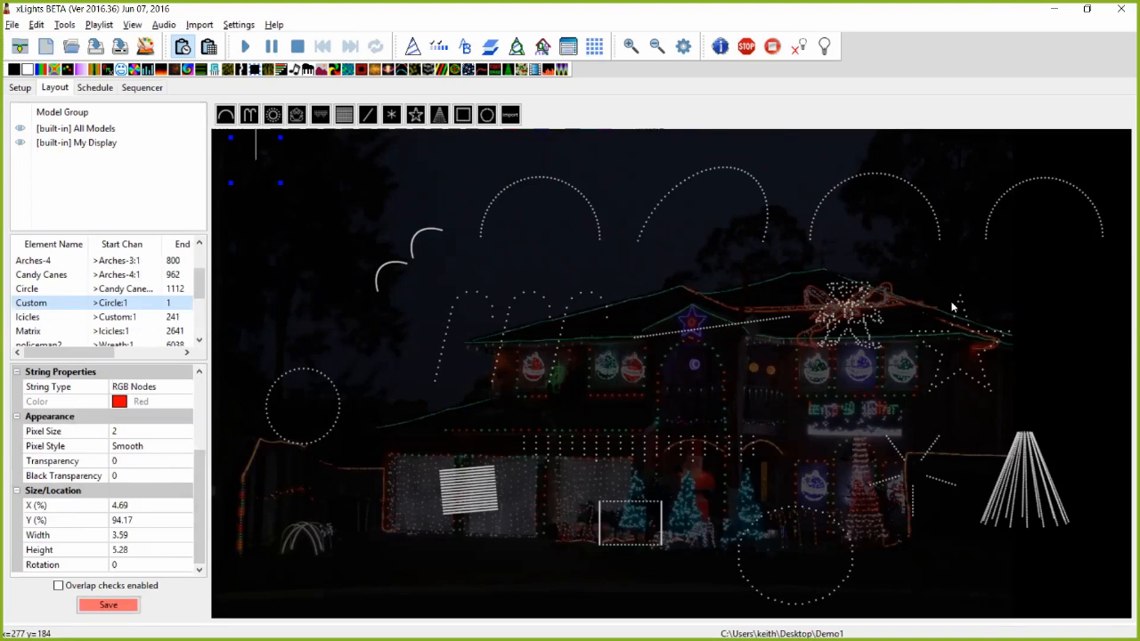
{"action": "key", "text": "alt+Tab"}
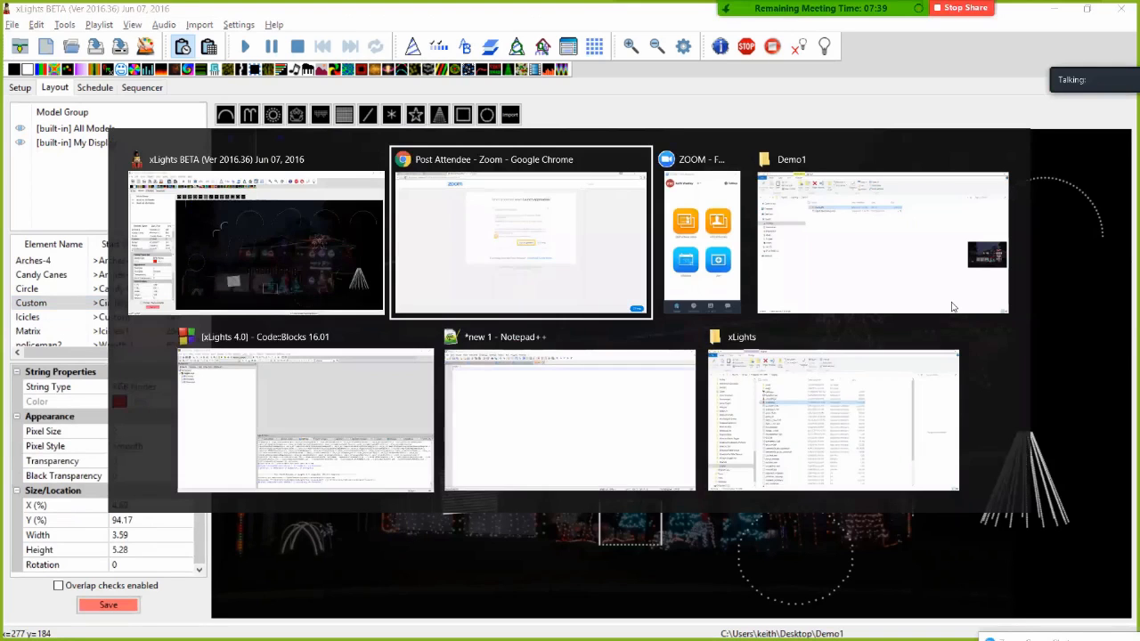
{"action": "key", "text": "Tab"}
{"action": "key", "text": "Tab"}
{"action": "key", "text": "Tab"}
{"action": "key", "text": "Tab"}
{"action": "key", "text": "Tab"}
{"action": "key", "text": "Tab"}
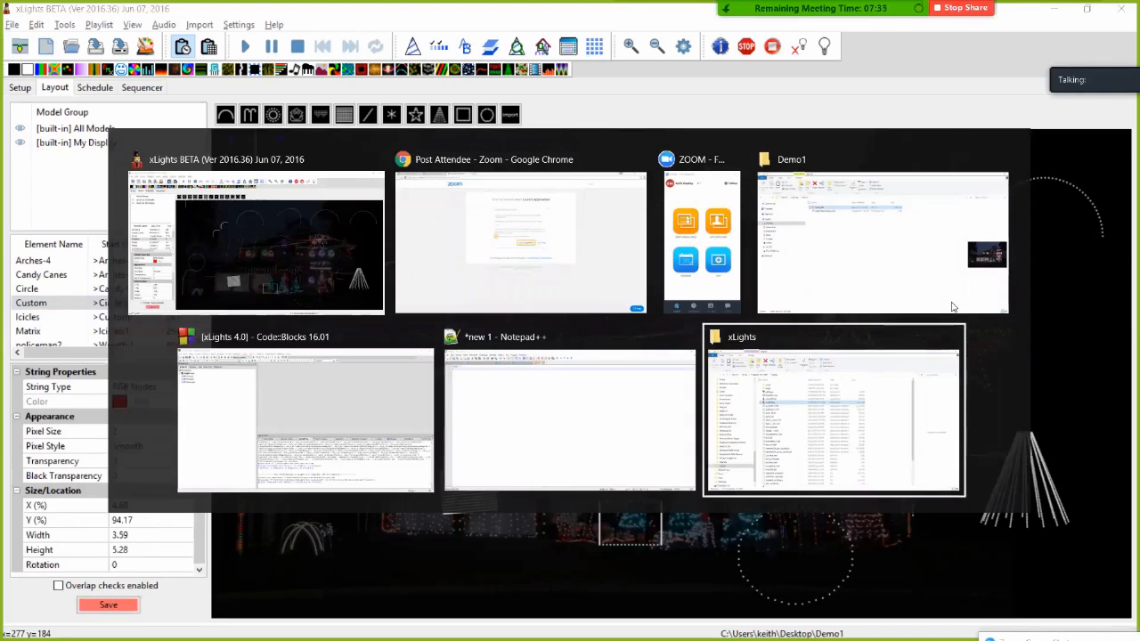
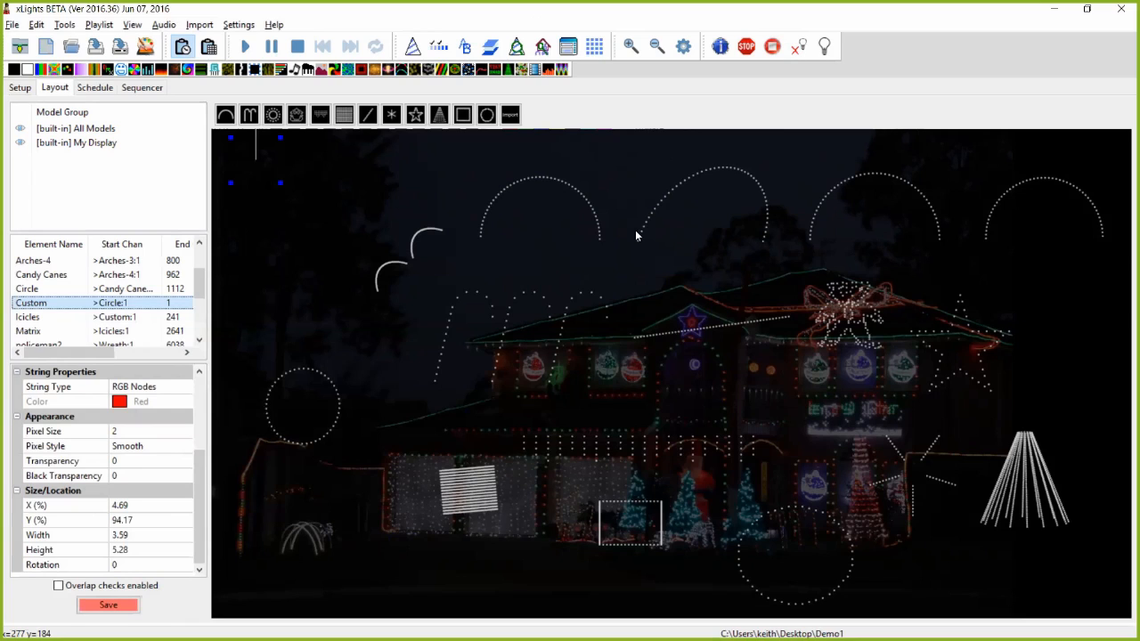
- Go to the sequencer and select the Arches-1 row to preview its Bars effect
{"action": "left_click", "coordinate": [153, 92]}
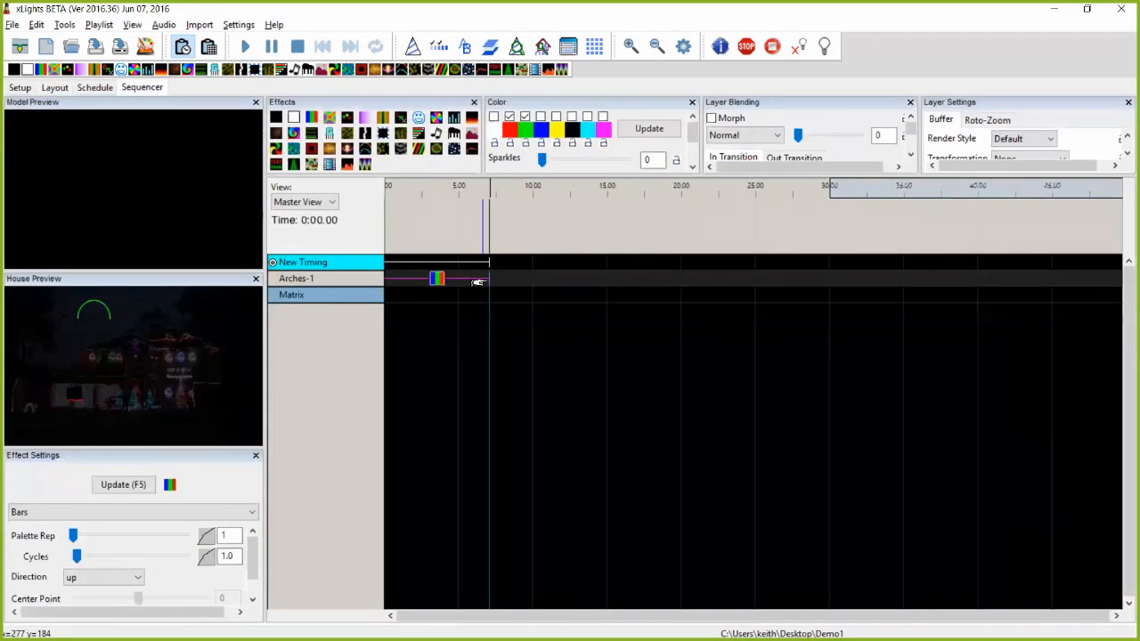
{"action": "left_click", "coordinate": [312, 280]}
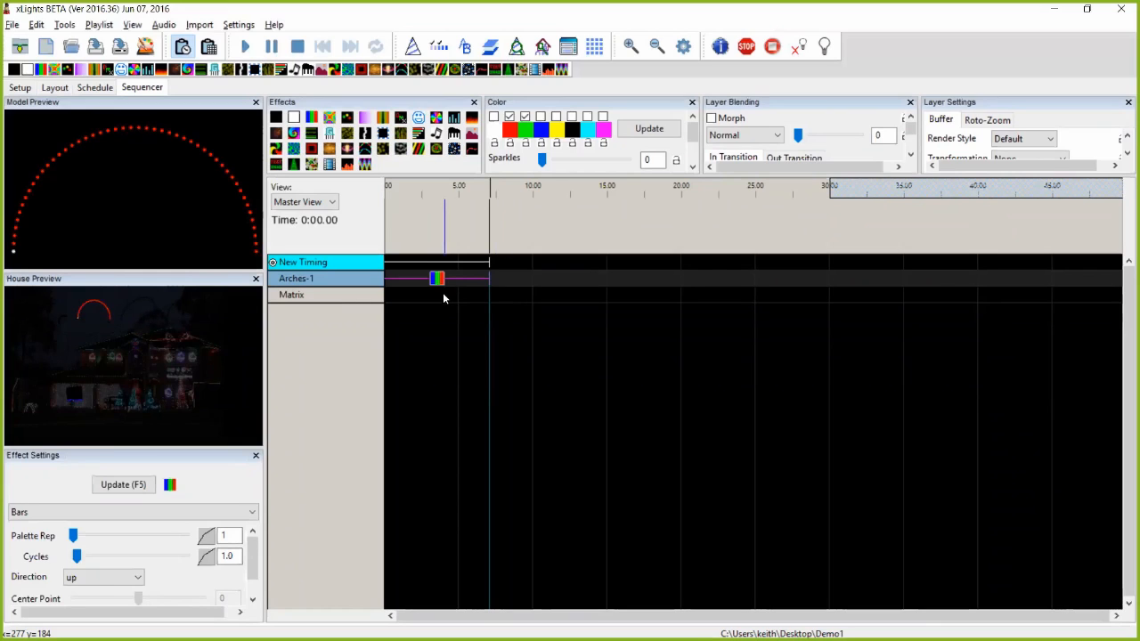
- Open the display elements editor from the New Timing row, examine the models available for adding, and close it without adding any
{"action": "right_click", "coordinate": [342, 281]}
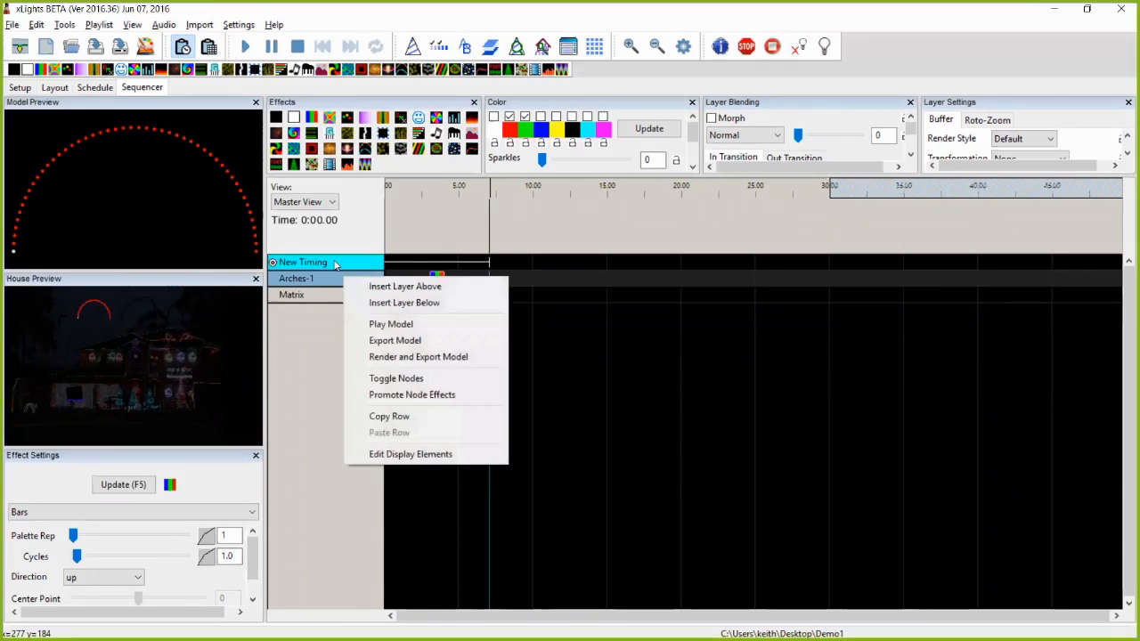
{"action": "right_click", "coordinate": [336, 263]}
{"action": "right_click", "coordinate": [336, 263]}
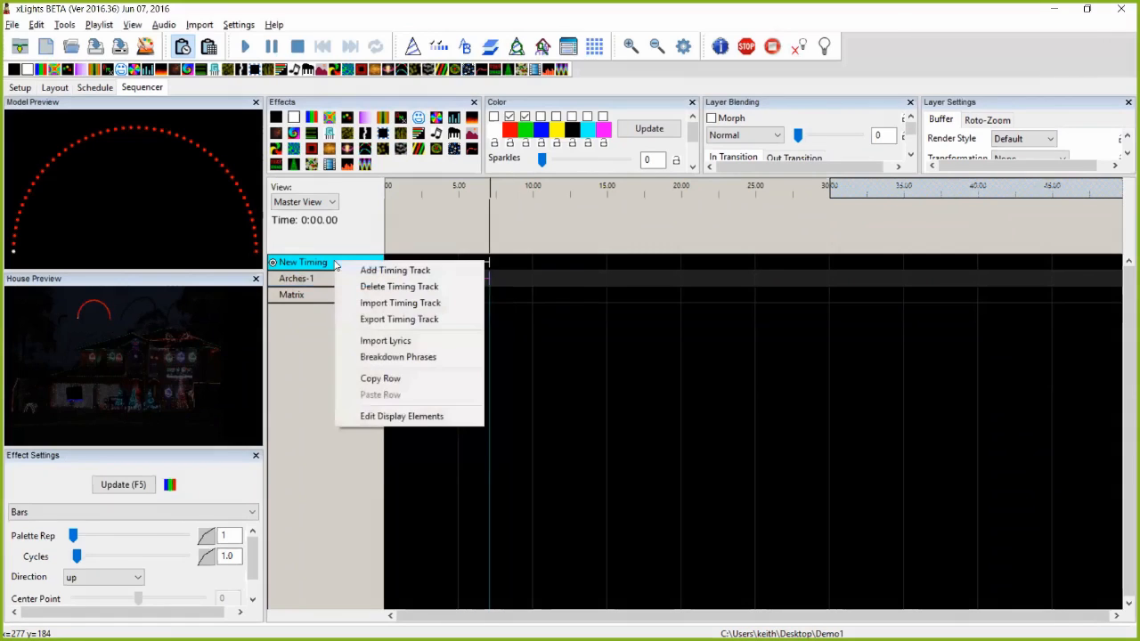
{"action": "left_click", "coordinate": [419, 416]}
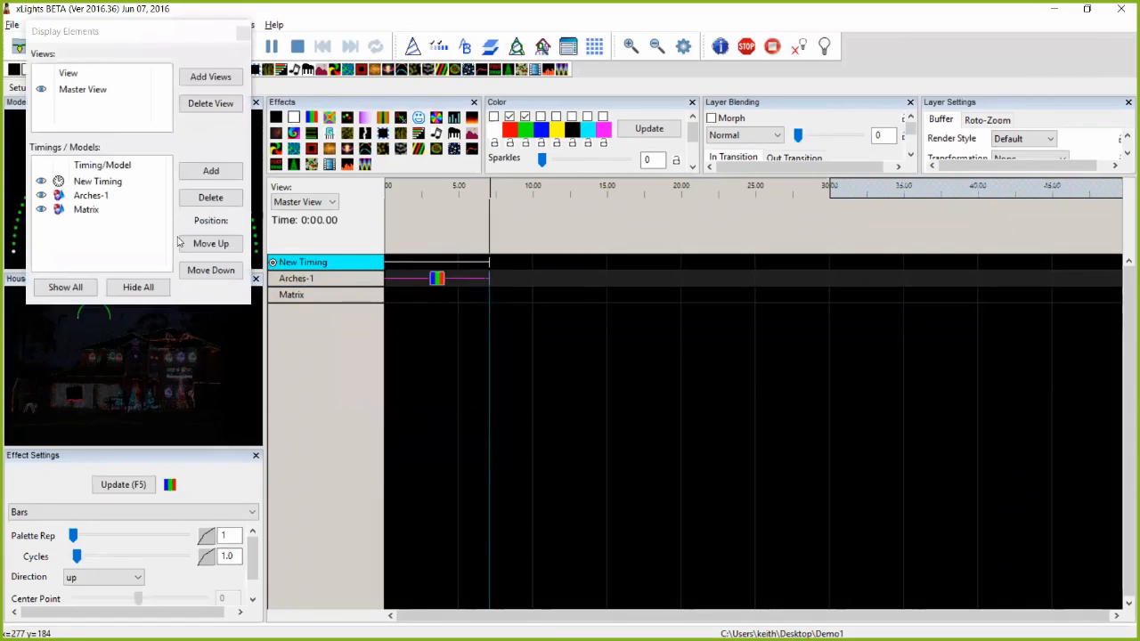
{"action": "left_click", "coordinate": [203, 171]}
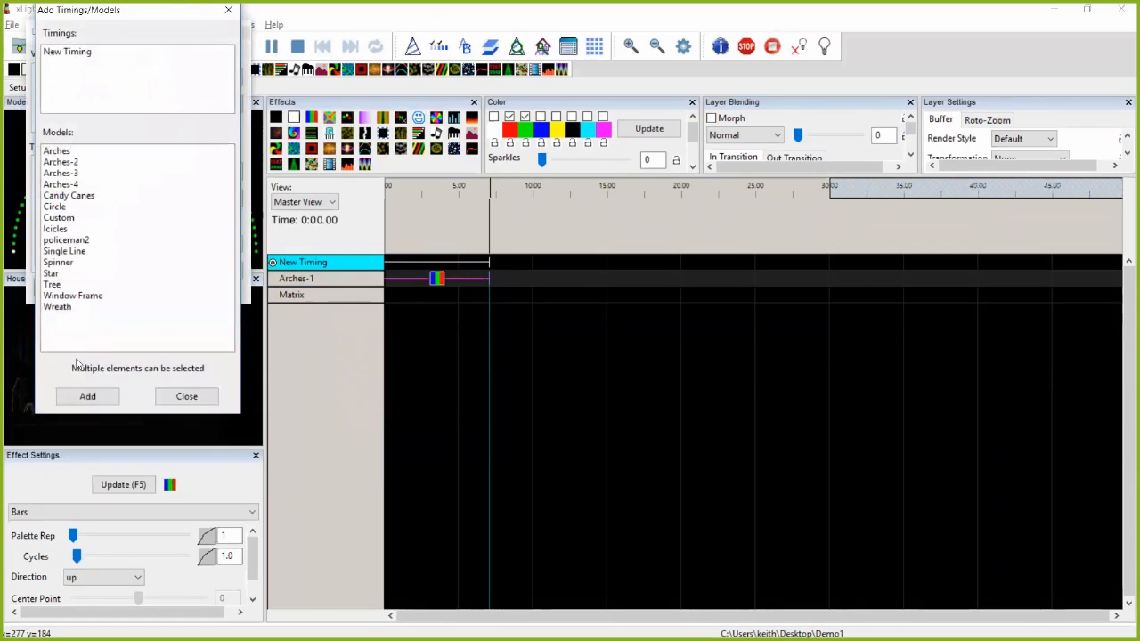
{"action": "left_click", "coordinate": [176, 401]}
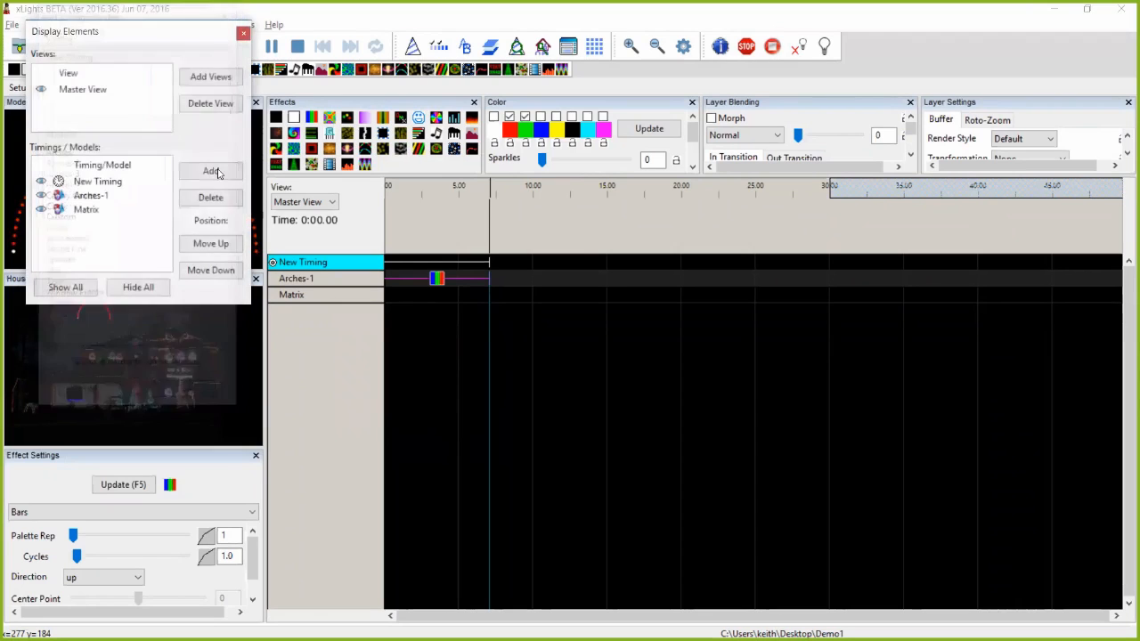
{"action": "left_click", "coordinate": [242, 34]}
- In the layout, level the base of the Arches-1 model by nudging its end point, and save the layout
{"action": "left_click", "coordinate": [55, 87]}
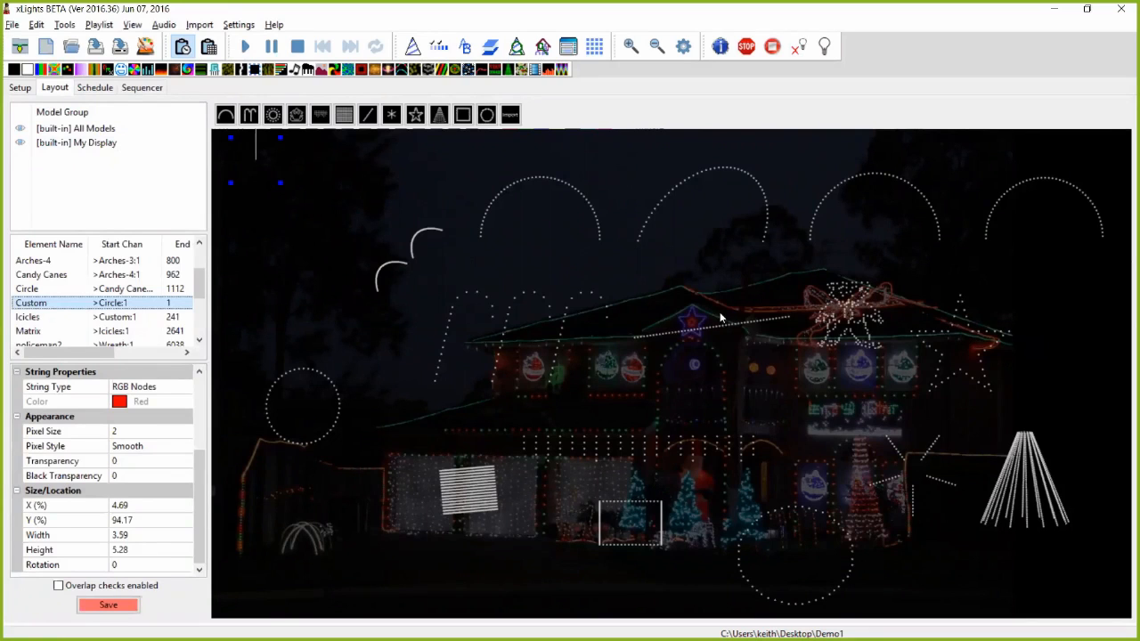
{"action": "left_click", "coordinate": [608, 282]}
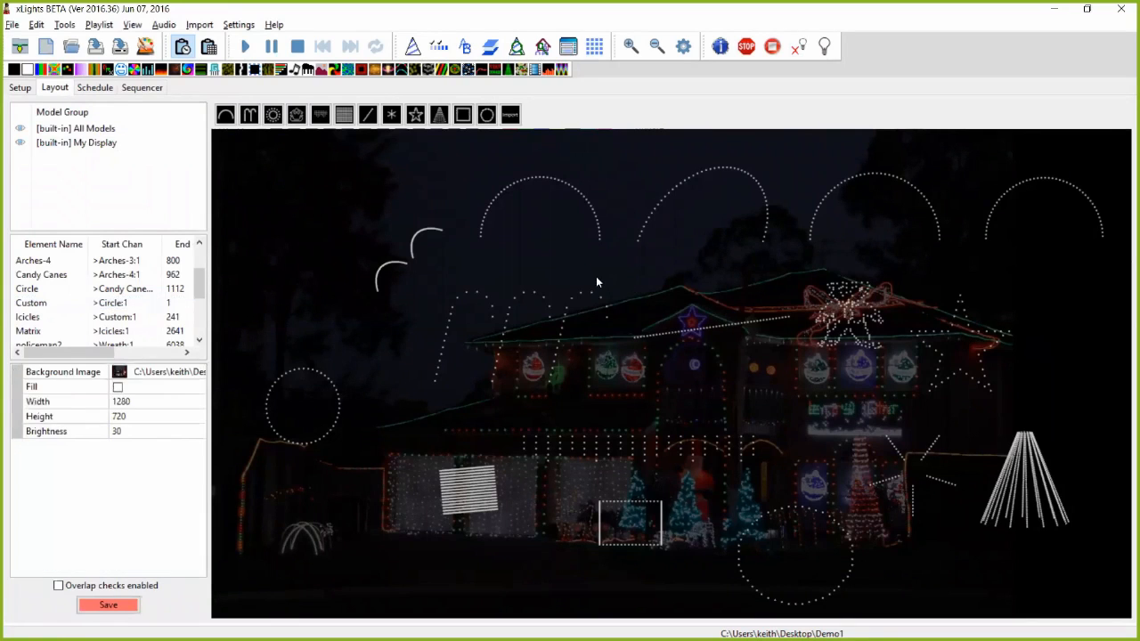
{"action": "left_click", "coordinate": [596, 216]}
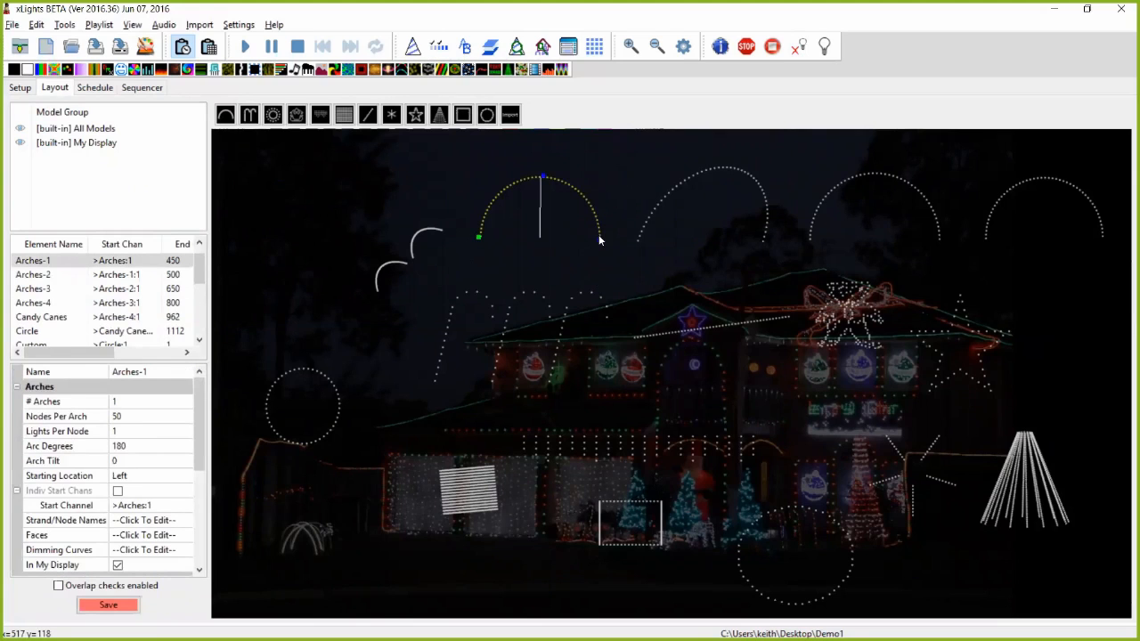
{"action": "left_click_drag", "start_coordinate": [601, 239], "coordinate": [601, 235]}
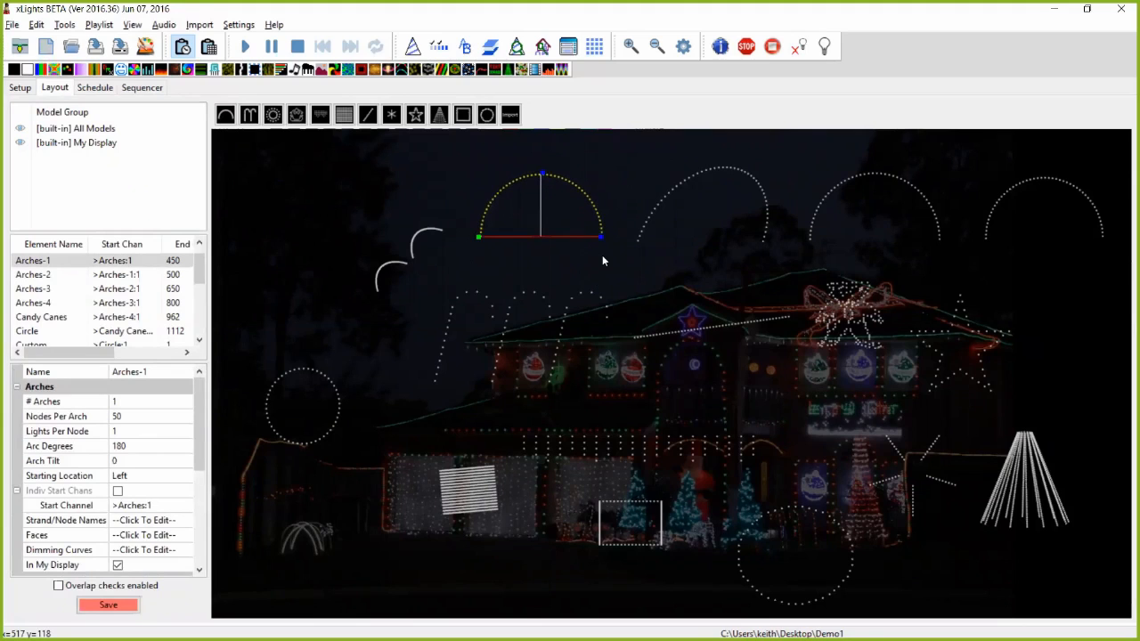
{"action": "left_click", "coordinate": [601, 256]}
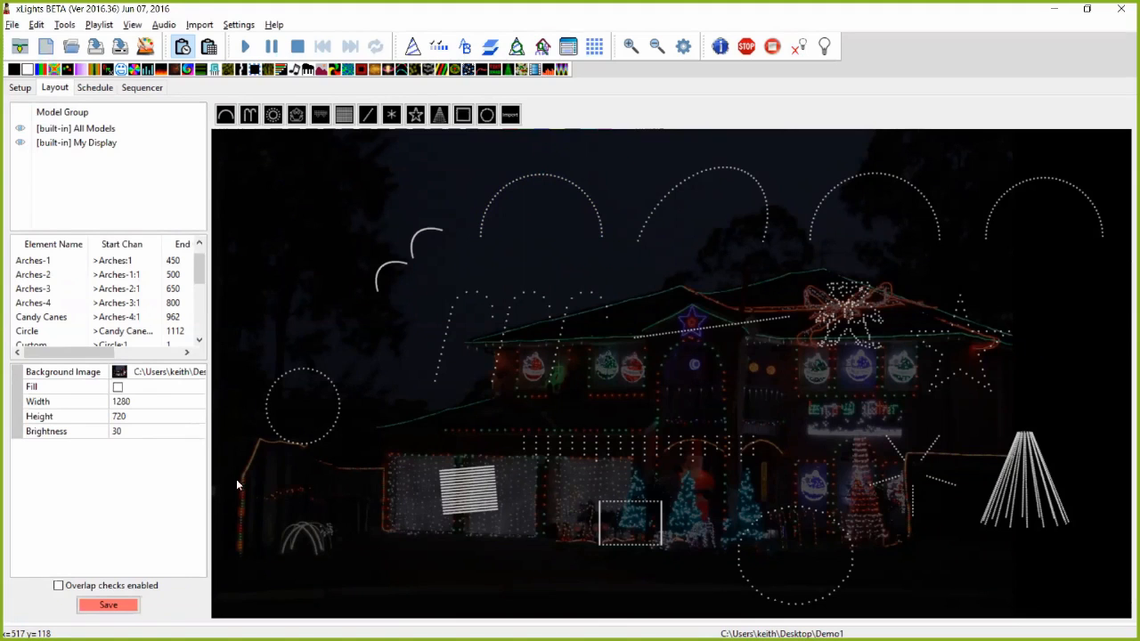
{"action": "left_click", "coordinate": [107, 604]}
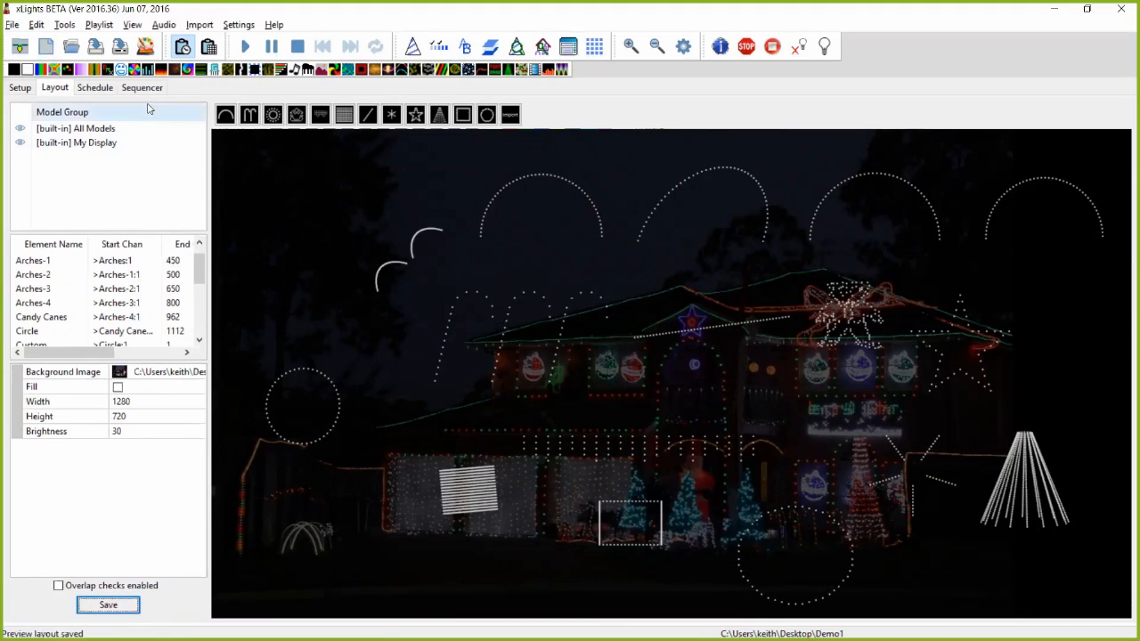
- Return to the sequencer and back up all XML files of the show folder
{"action": "left_click", "coordinate": [141, 87]}
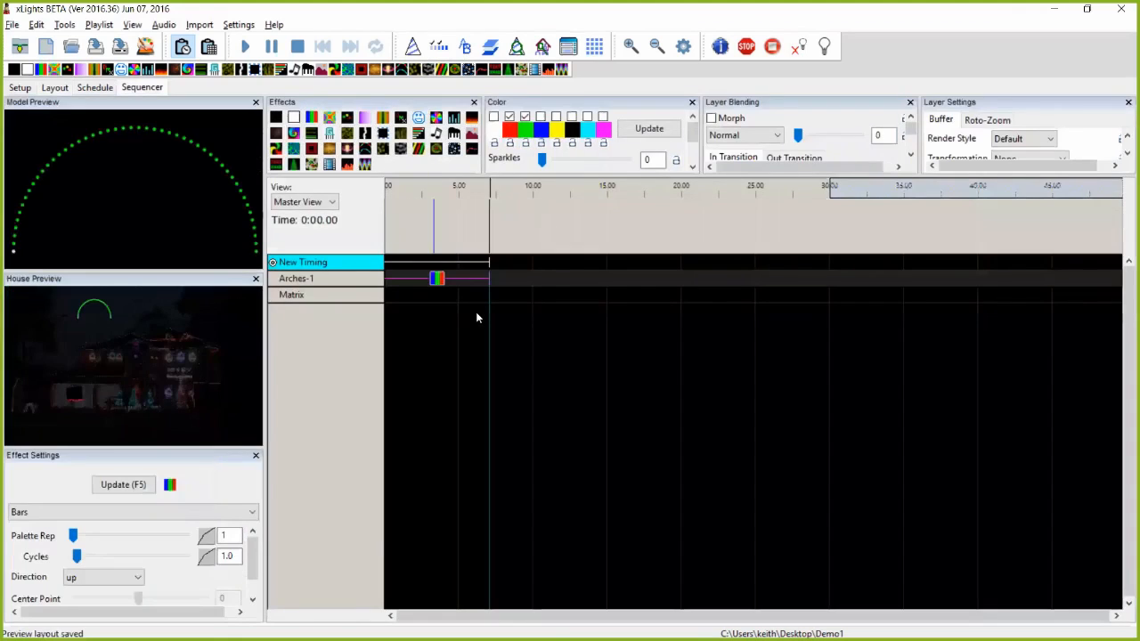
{"action": "key", "text": "F10"}
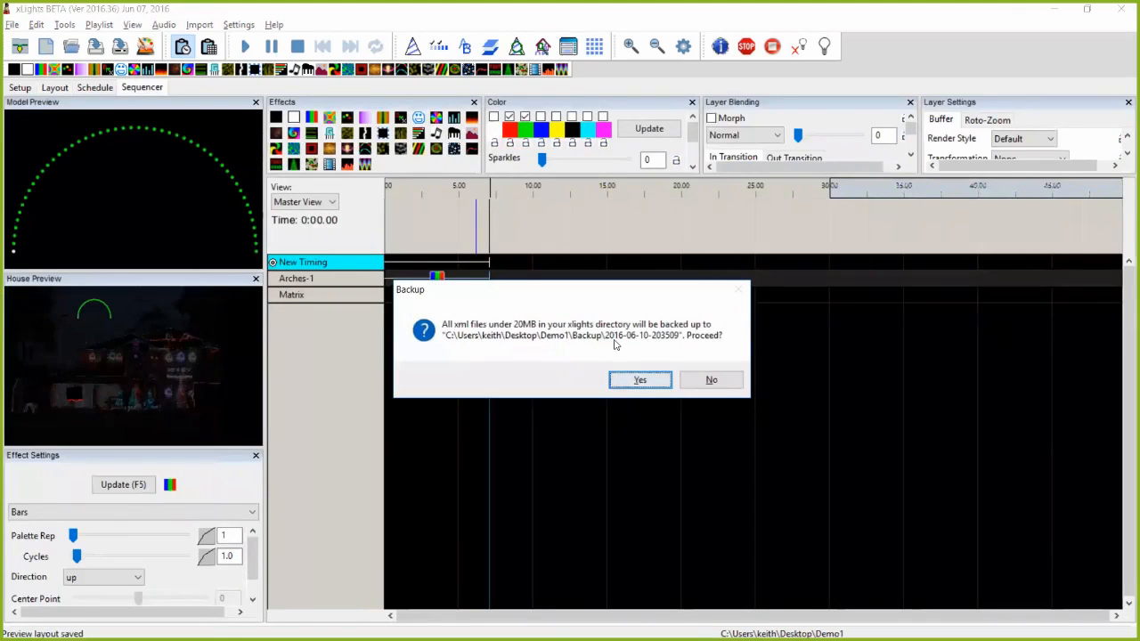
{"action": "left_click", "coordinate": [637, 380]}
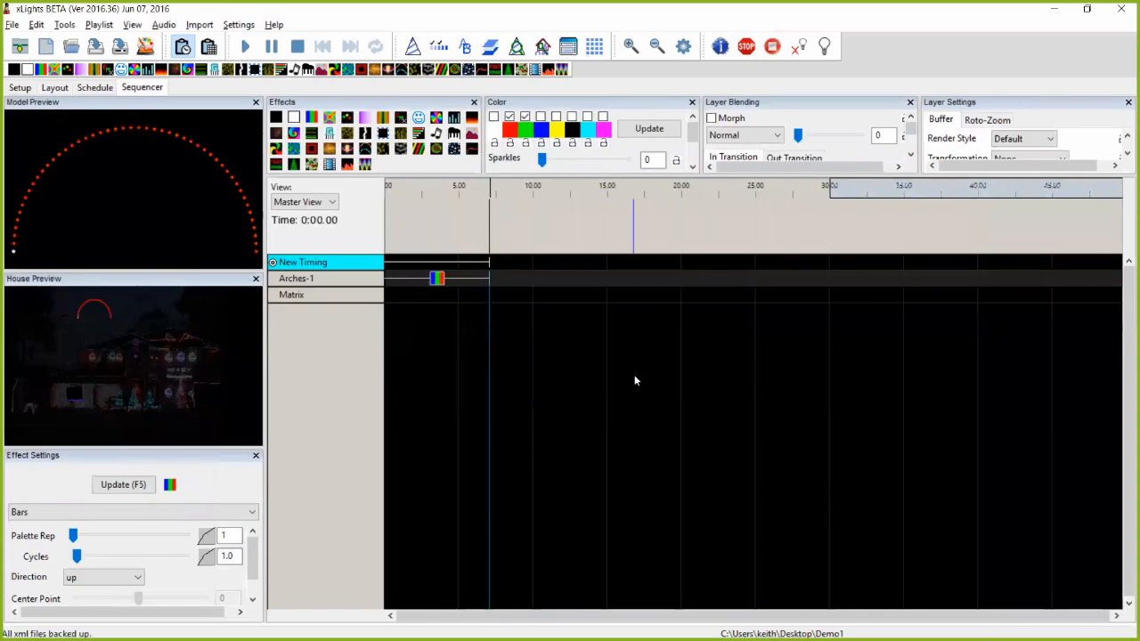
- Return to the layout, select the Candy Canes model and start another backup of the show's XML files
{"action": "left_click", "coordinate": [54, 87]}
{"action": "left_click", "coordinate": [473, 377]}
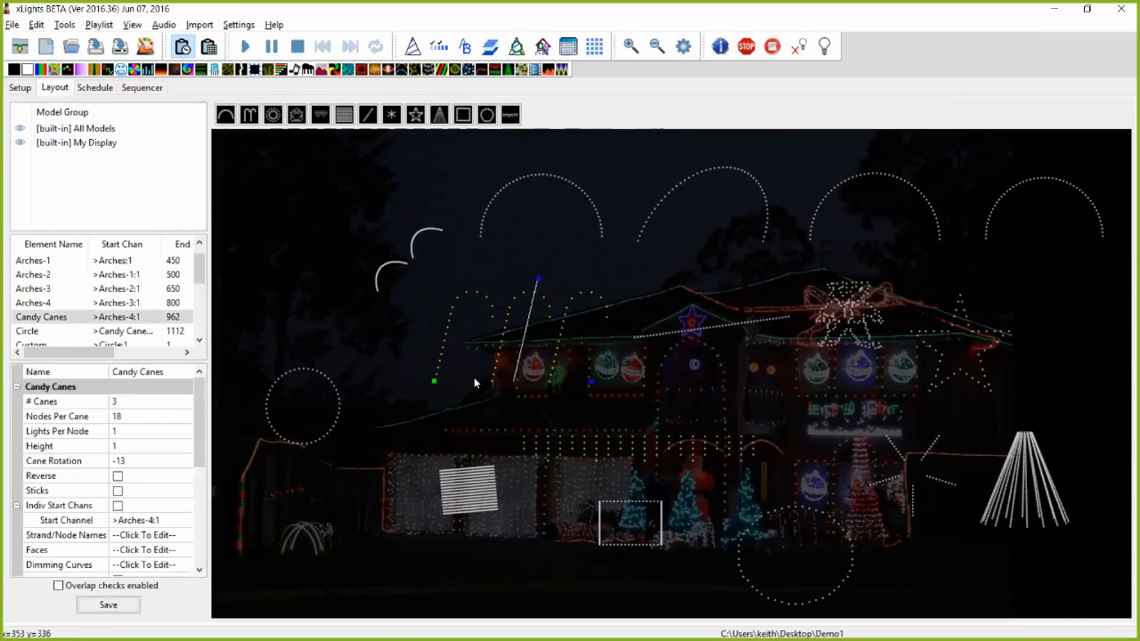
{"action": "left_click", "coordinate": [64, 25]}
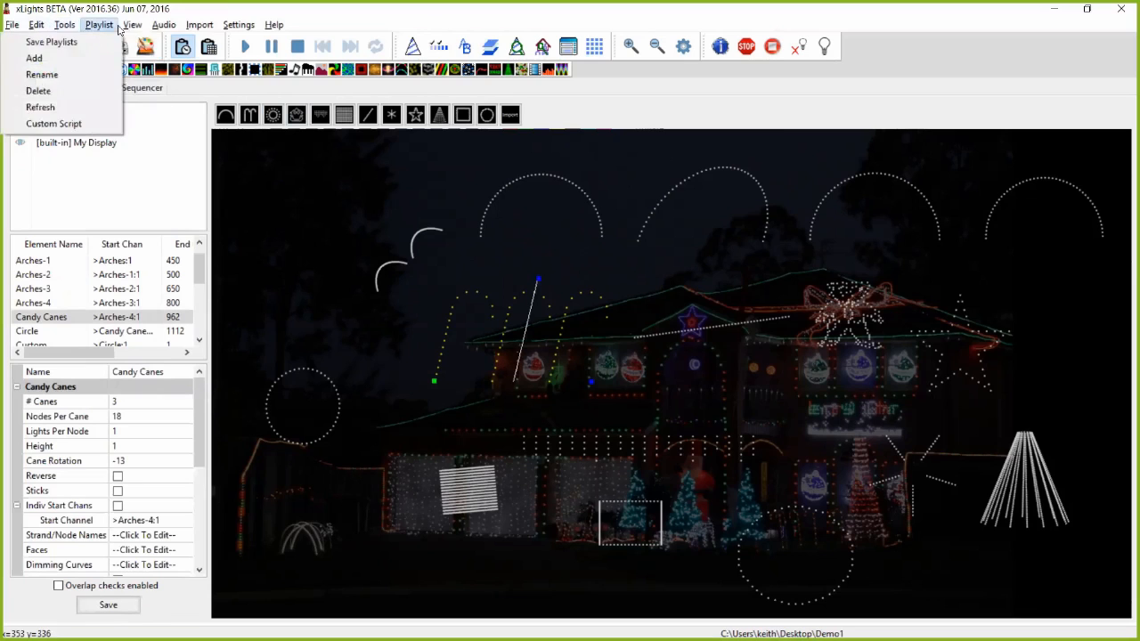
{"action": "mouse_move", "coordinate": [229, 25]}
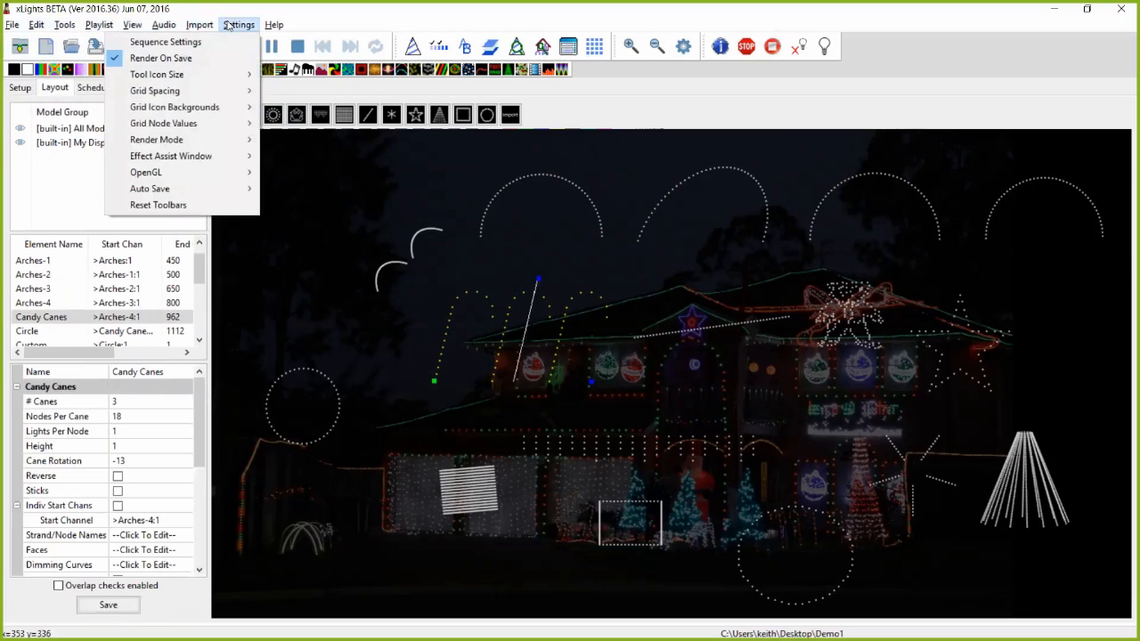
{"action": "mouse_move", "coordinate": [129, 27]}
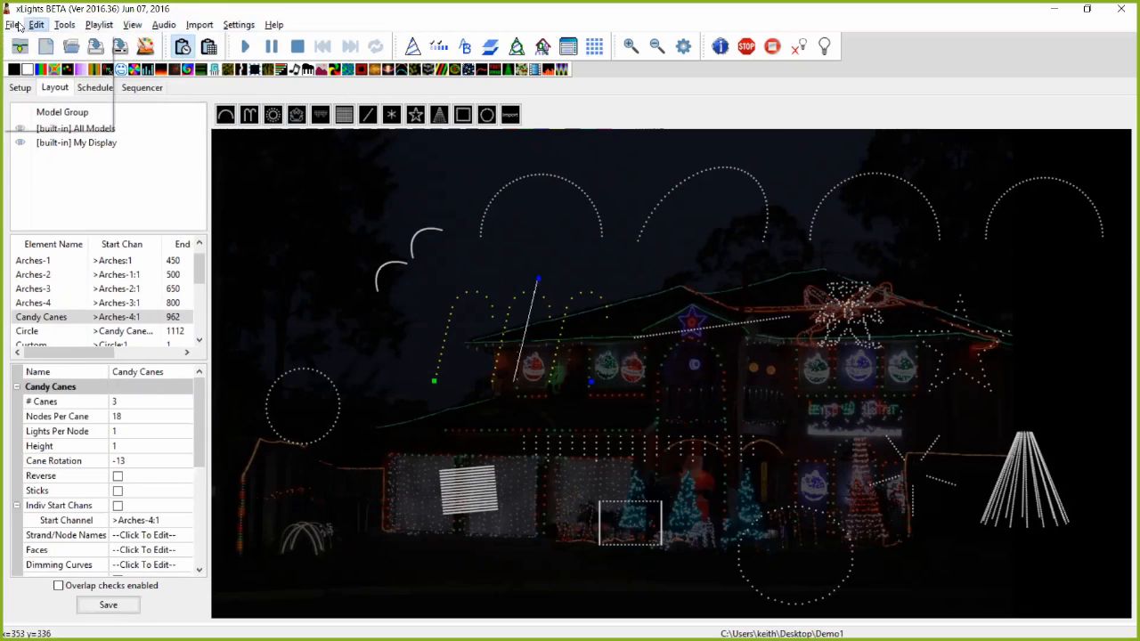
{"action": "mouse_move", "coordinate": [12, 24]}
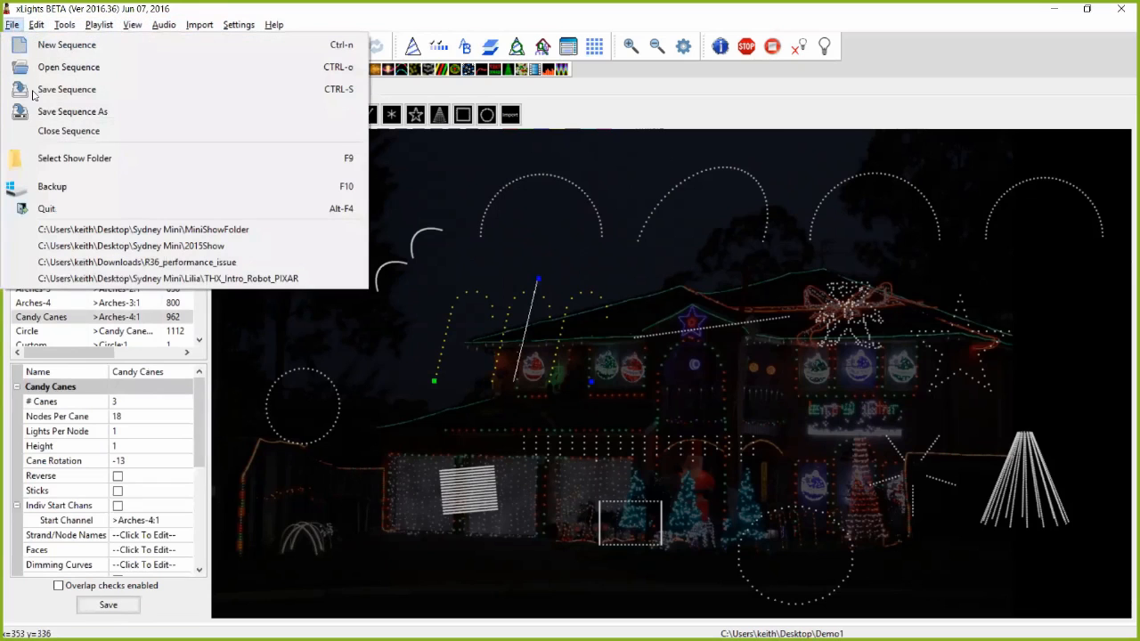
{"action": "left_click", "coordinate": [54, 186]}
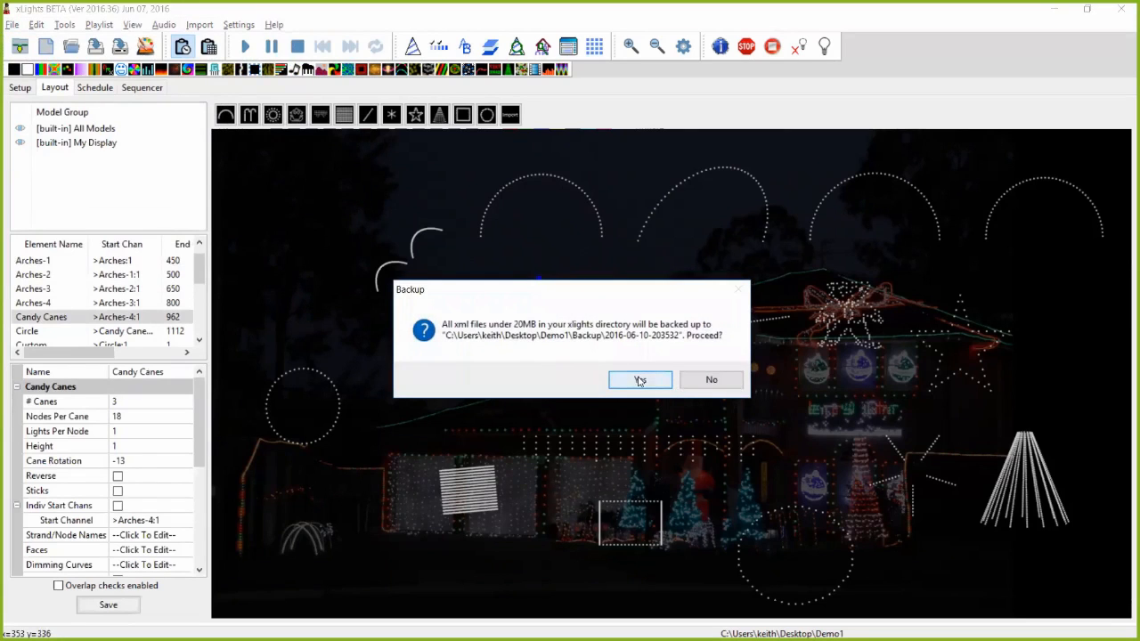
{"action": "left_click", "coordinate": [639, 380]}
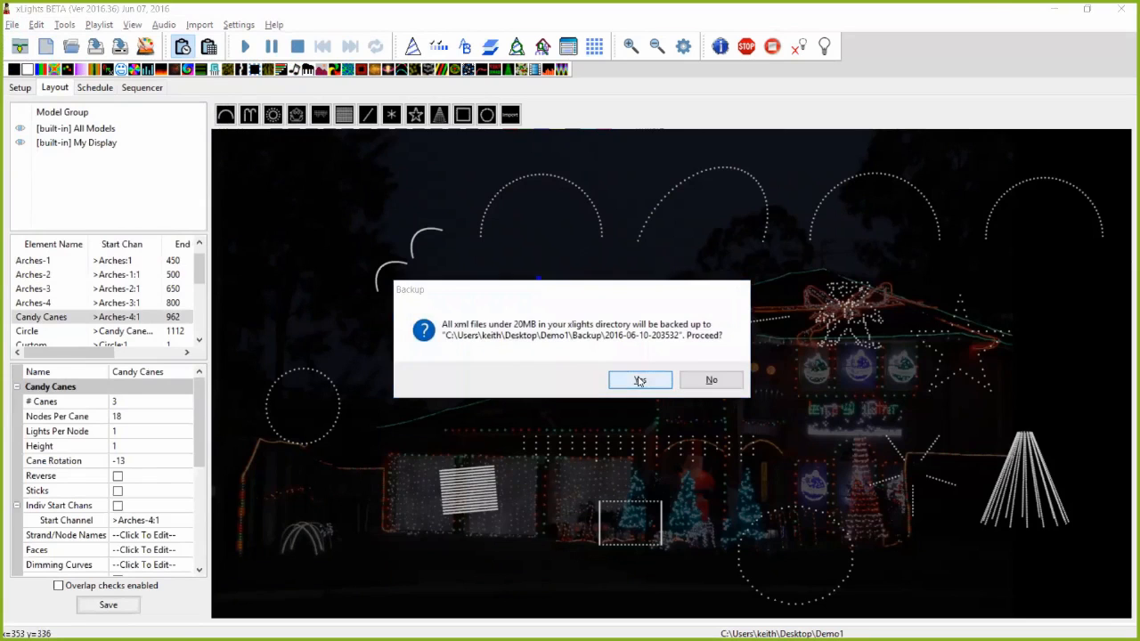
- Switch to Notepad++ and add the note "Add F10 backup to layout window", and return to xLights to confirm the backup
{"action": "key", "text": "alt+Tab"}
{"action": "key", "text": "alt+Tab"}
{"action": "key", "text": "alt+Tab"}
{"action": "key", "text": "alt+Tab"}
{"action": "key", "text": "alt+Tab"}
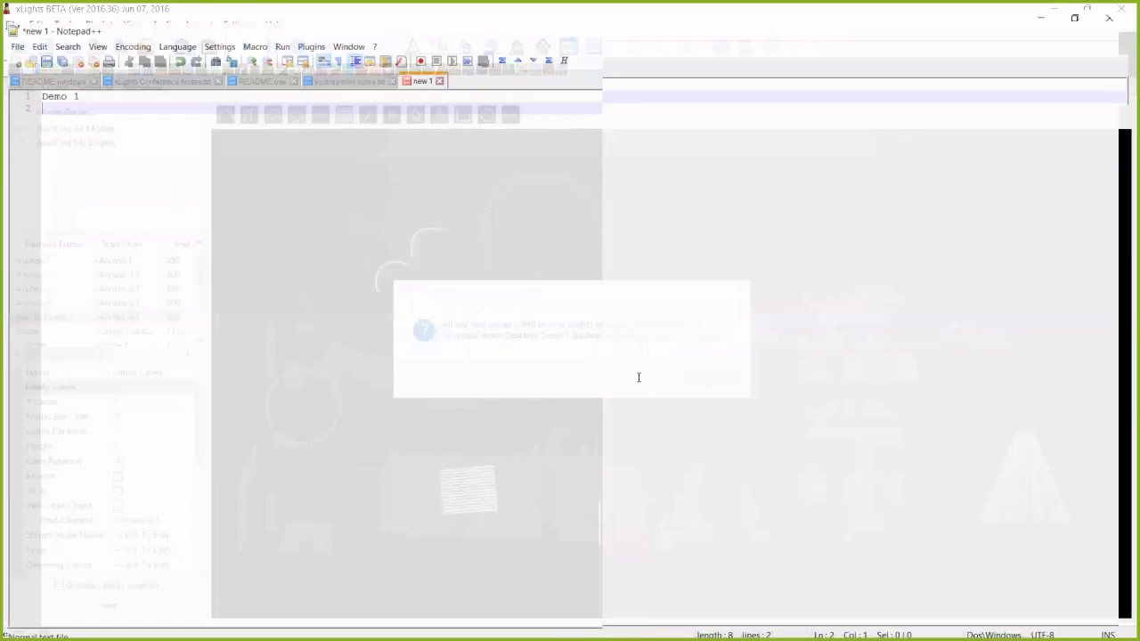
{"action": "key", "text": "Return"}
{"action": "type", "text": "Add F10 backup to layout window"}
{"action": "key", "text": "Return"}
{"action": "key", "text": "Return"}
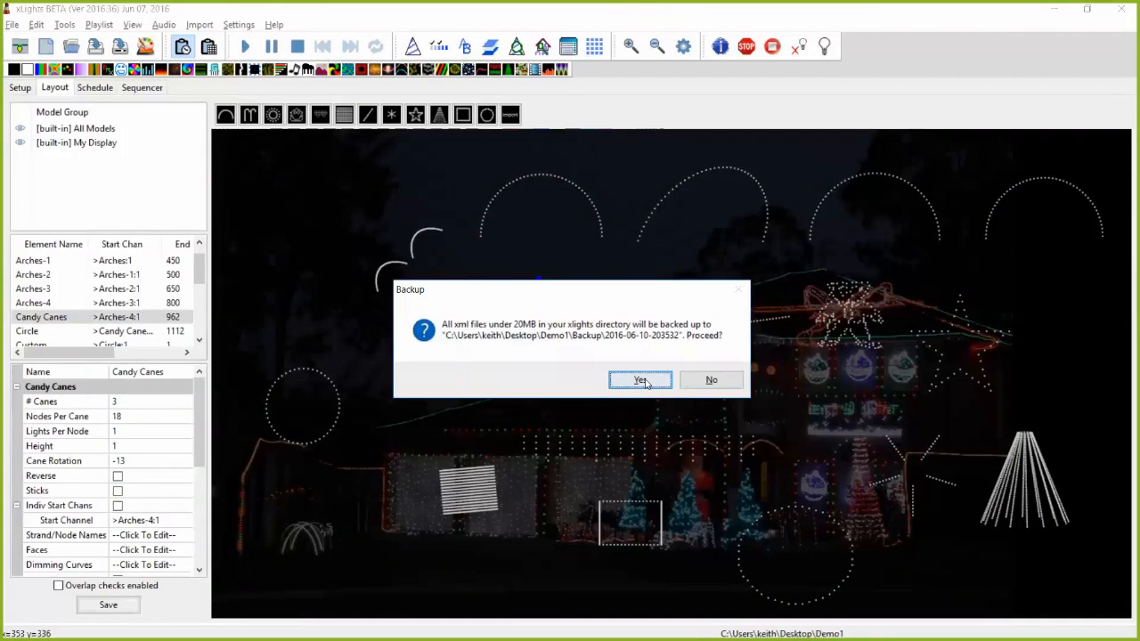
{"action": "left_click", "coordinate": [642, 381]}
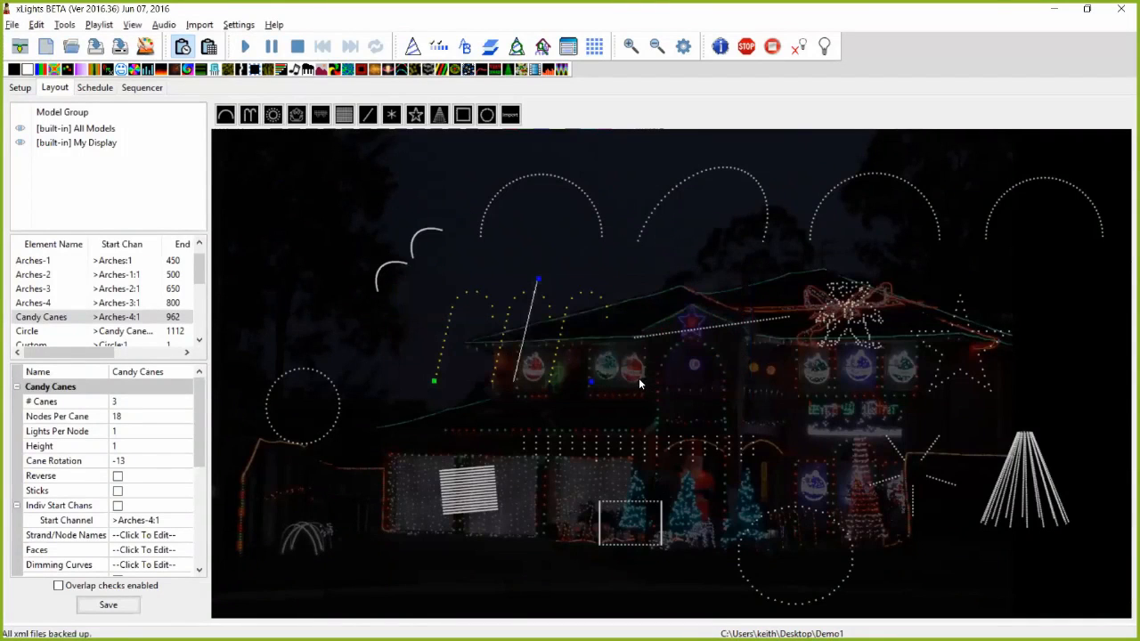
{"action": "key", "text": "alt+Tab"}
{"action": "key", "text": "alt+Tab"}
{"action": "key", "text": "alt+Tab"}
{"action": "key", "text": "alt+Tab"}
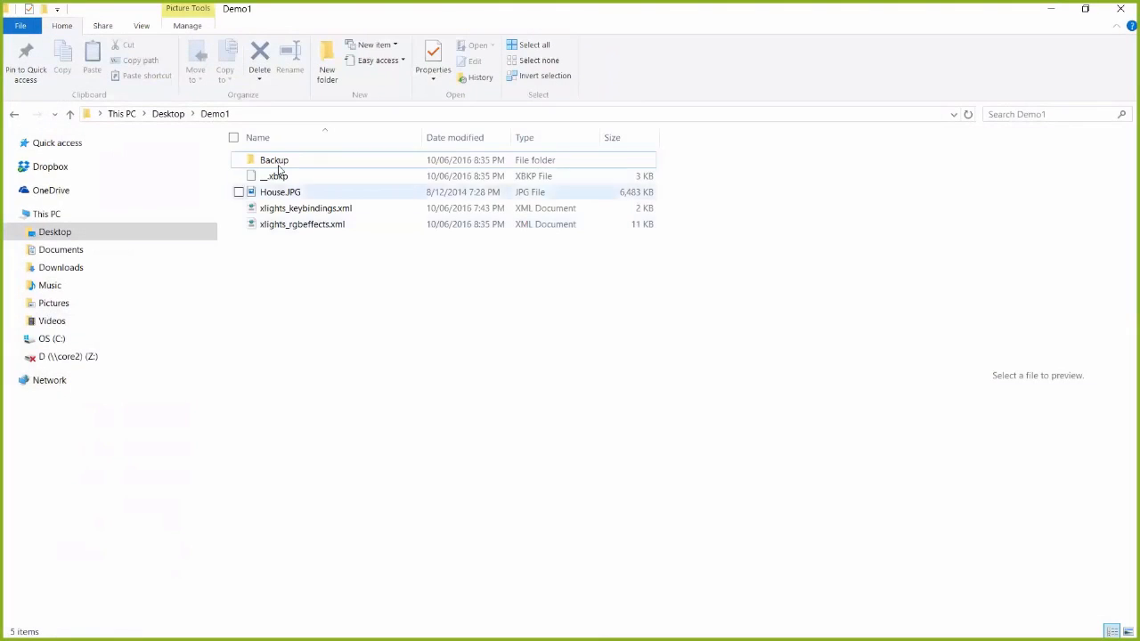
{"action": "double_click", "coordinate": [277, 166]}
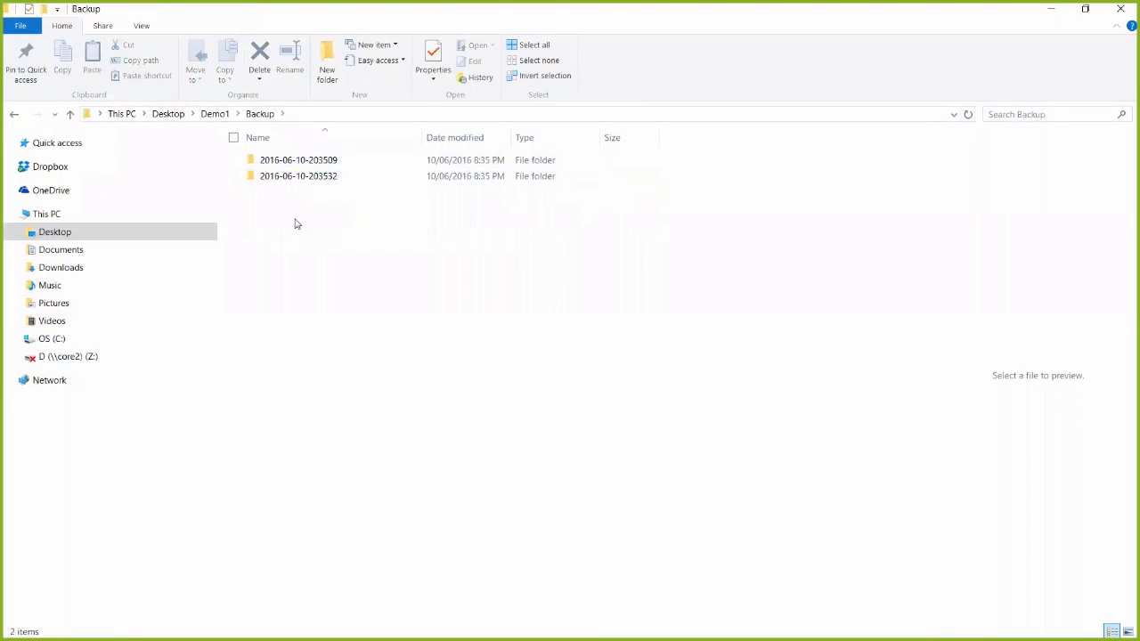
{"action": "double_click", "coordinate": [314, 164]}
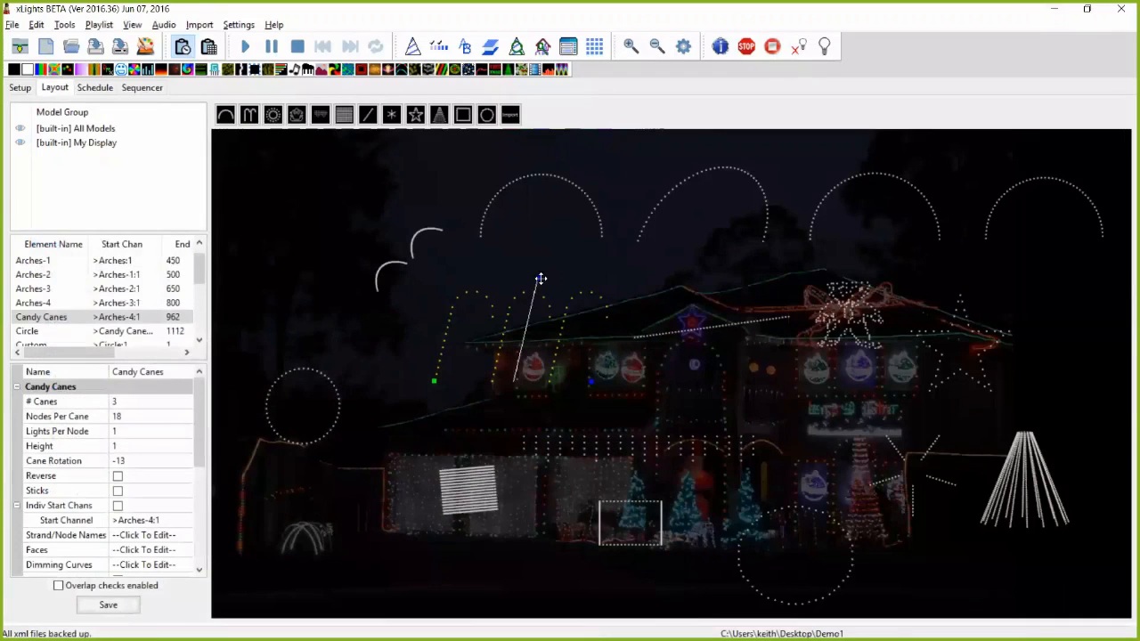
- In the xLights layout, straighten the Candy Canes to a cane rotation of 0 and rotate the Matrix on the garage until level
{"action": "left_click_drag", "start_coordinate": [537, 279], "coordinate": [514, 279]}
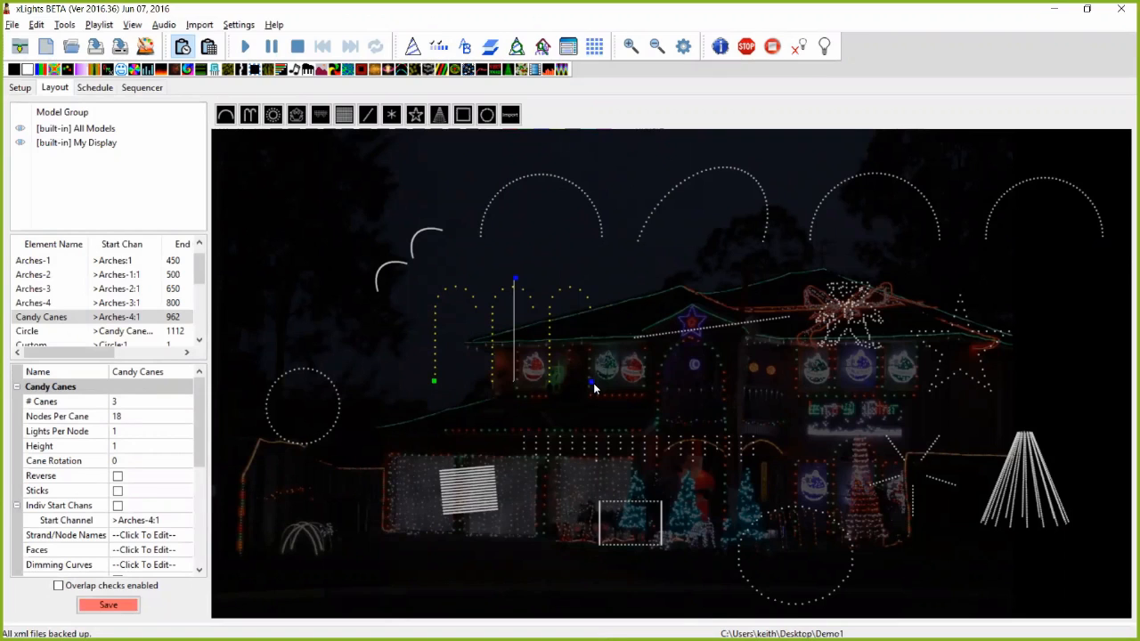
{"action": "left_click_drag", "start_coordinate": [591, 380], "coordinate": [589, 379]}
{"action": "left_click", "coordinate": [485, 508]}
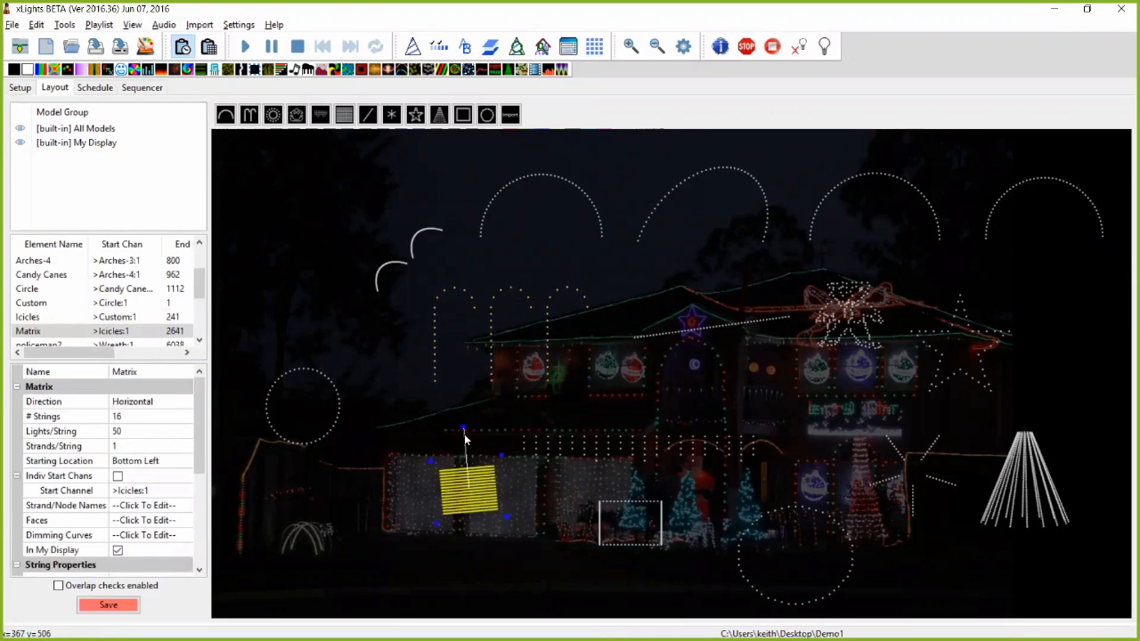
{"action": "left_click_drag", "start_coordinate": [463, 433], "coordinate": [472, 437]}
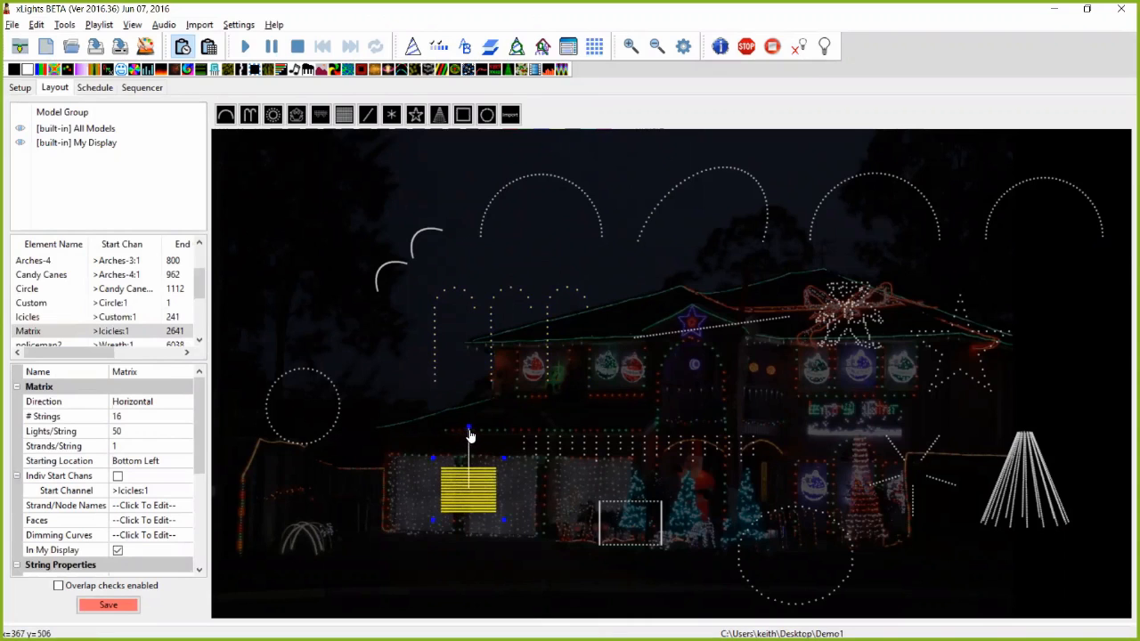
{"action": "left_click", "coordinate": [470, 416]}
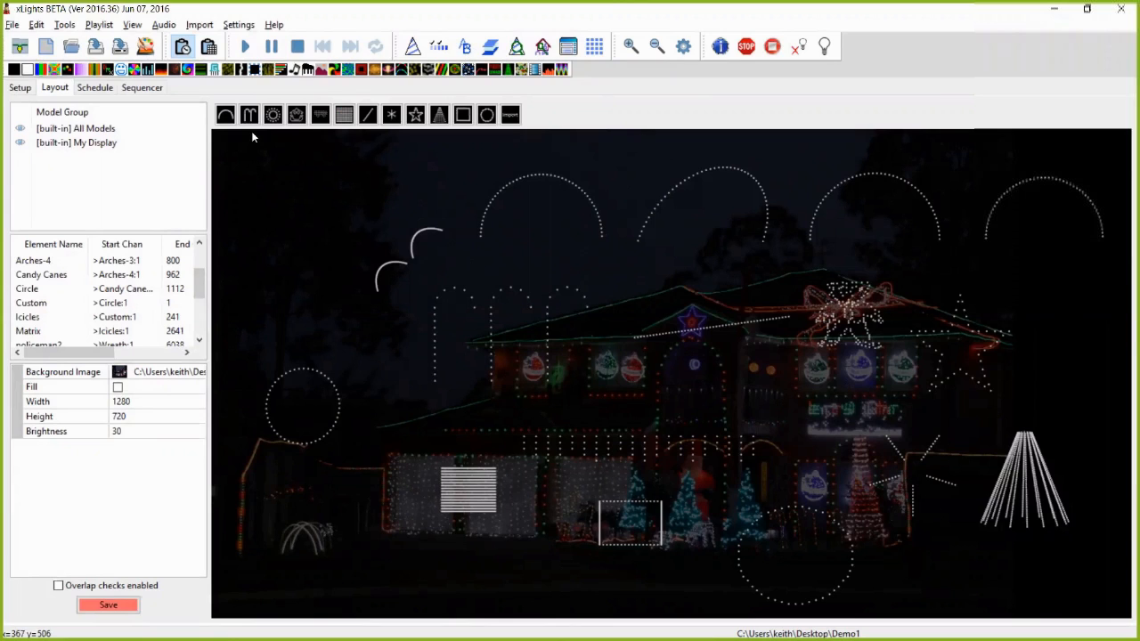
- Set the number of arches in the Arches-1 model to 4
{"action": "left_click", "coordinate": [507, 185]}
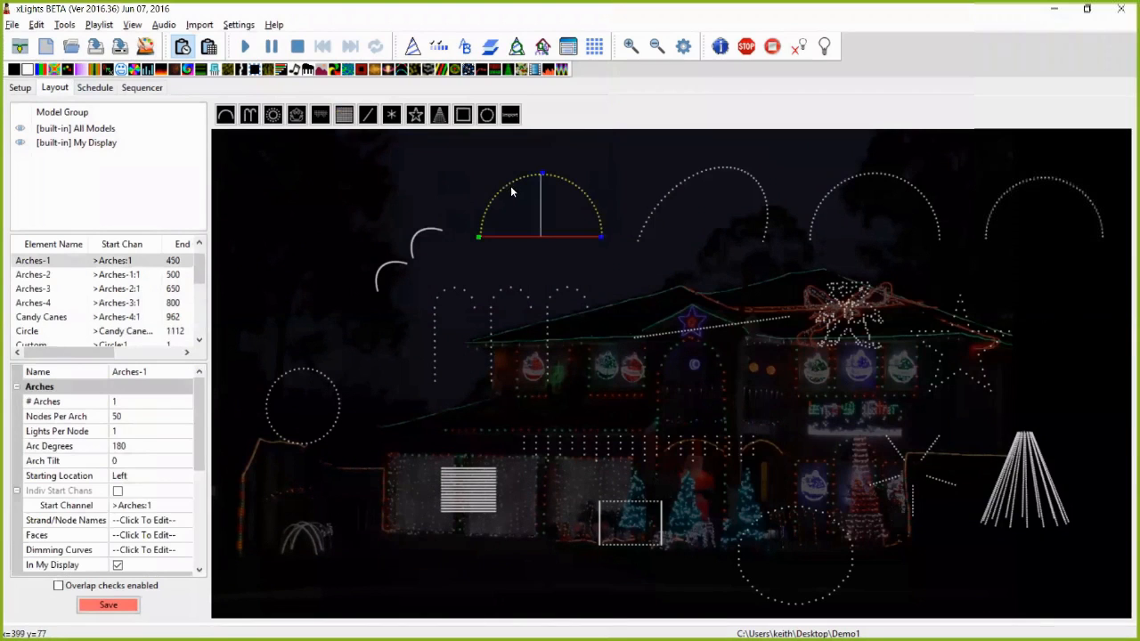
{"action": "left_click", "coordinate": [118, 401]}
{"action": "type", "text": "4"}
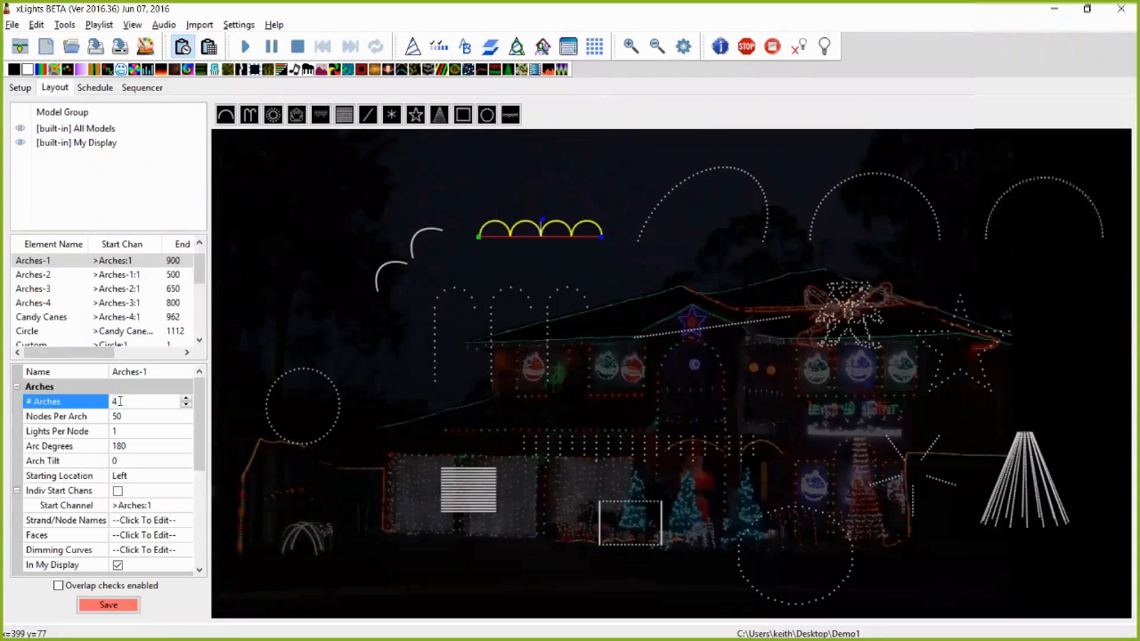
- Set the Arches-1 tilt to 45, and reshape the arches by their top handle to be taller with a tilt of about -3
{"action": "left_click", "coordinate": [160, 459]}
{"action": "type", "text": "45"}
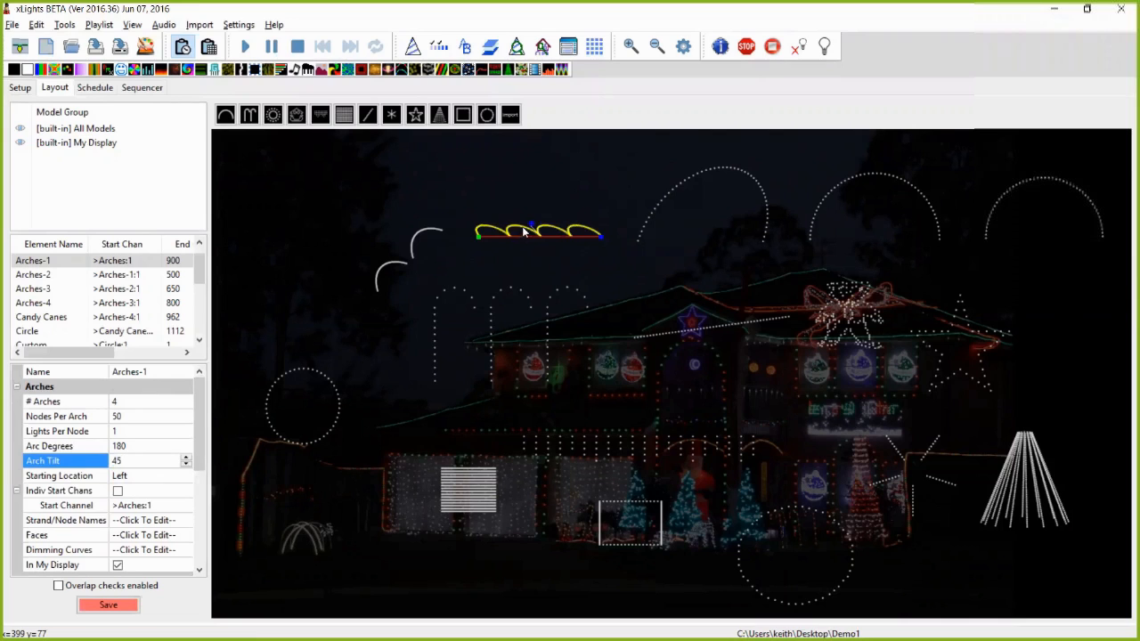
{"action": "left_click_drag", "start_coordinate": [531, 226], "coordinate": [543, 176]}
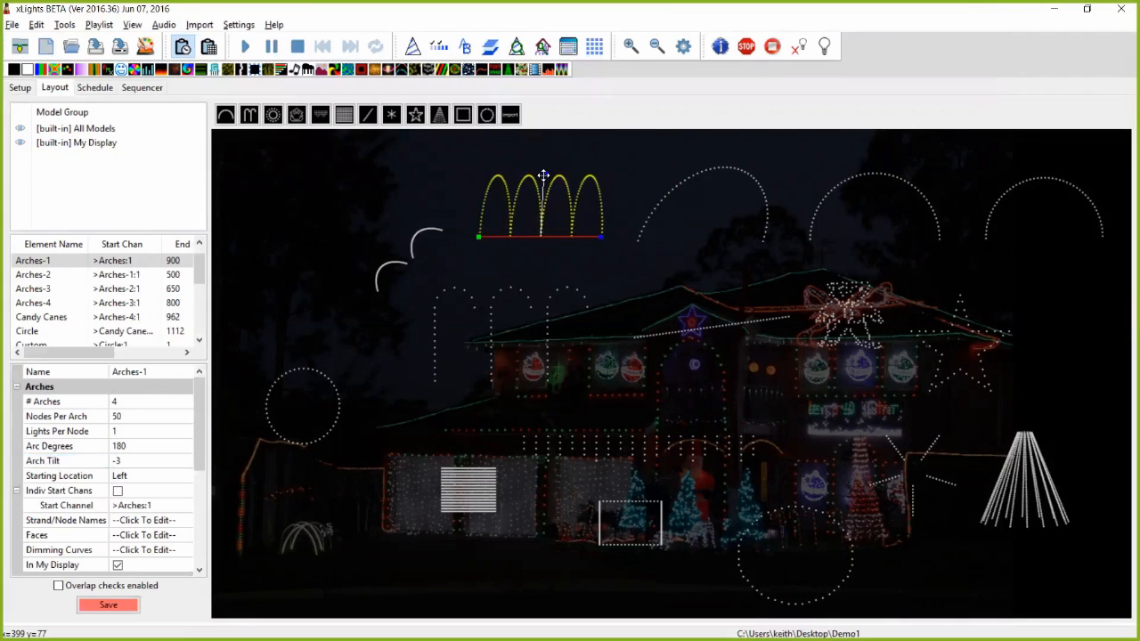
- Set the number of canes in the Candy Canes model to 1 and narrow the model to the width of a single cane
{"action": "left_click", "coordinate": [509, 291]}
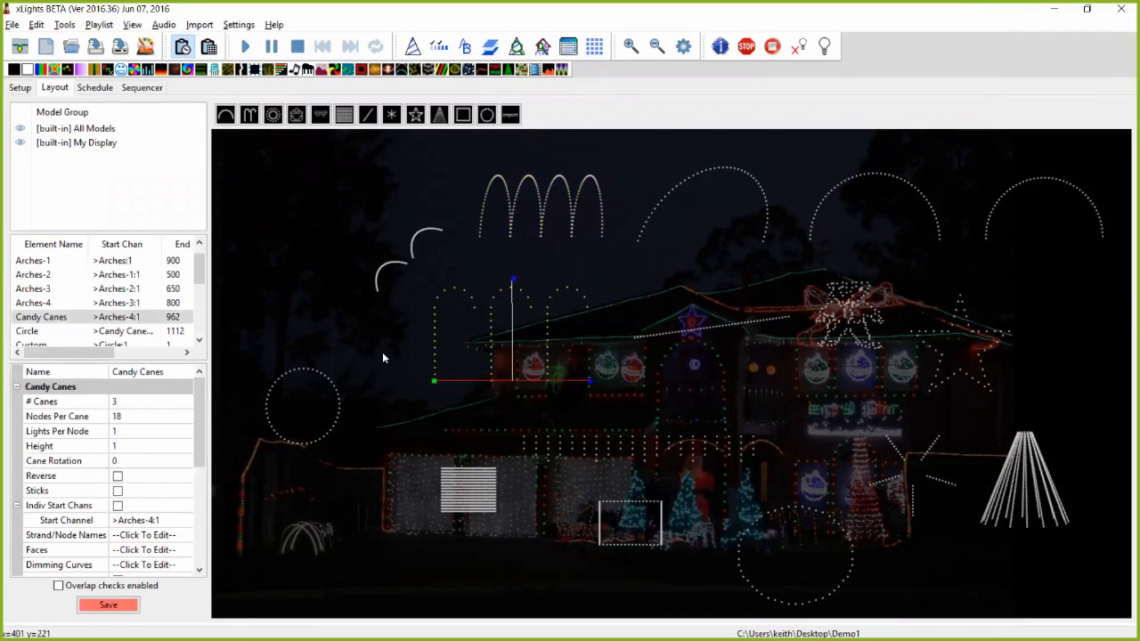
{"action": "left_click", "coordinate": [119, 402]}
{"action": "type", "text": "1"}
{"action": "key", "text": "Return"}
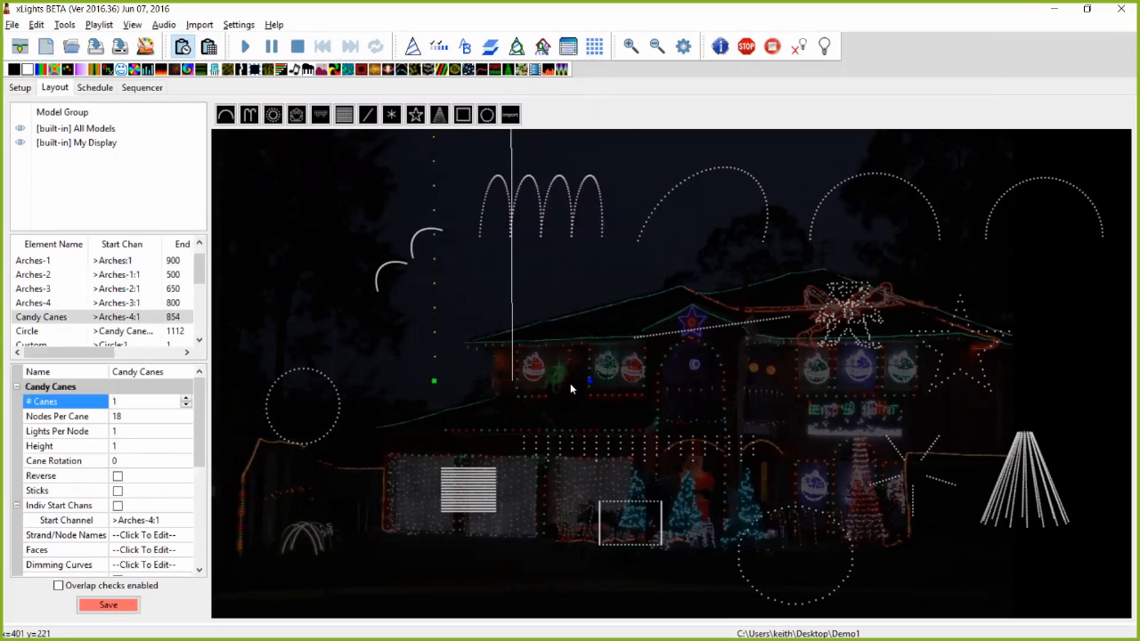
{"action": "left_click_drag", "start_coordinate": [588, 380], "coordinate": [465, 380]}
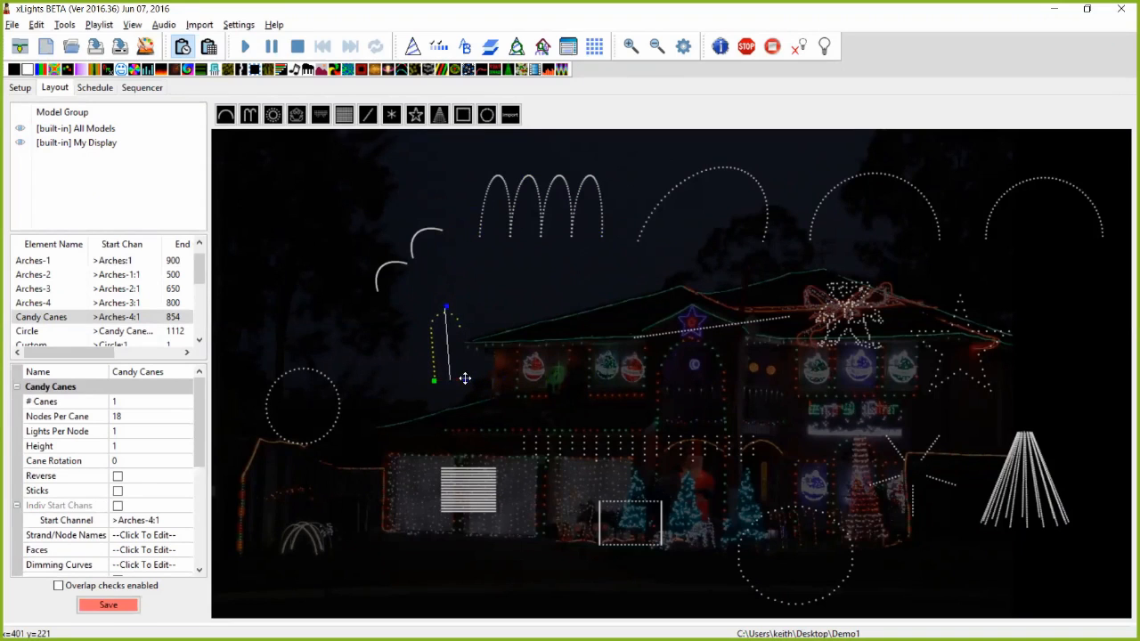
- Turn on Reverse for the Candy Canes model, level its baseline, and turn on the Sticks option
{"action": "left_click", "coordinate": [117, 476]}
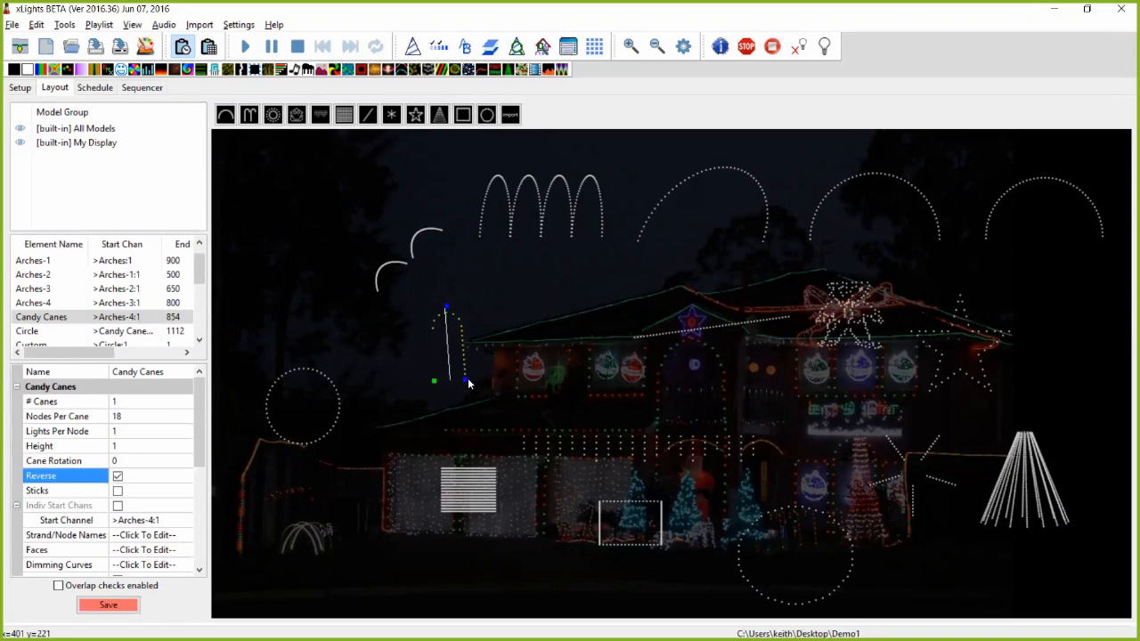
{"action": "left_click_drag", "start_coordinate": [466, 380], "coordinate": [465, 382]}
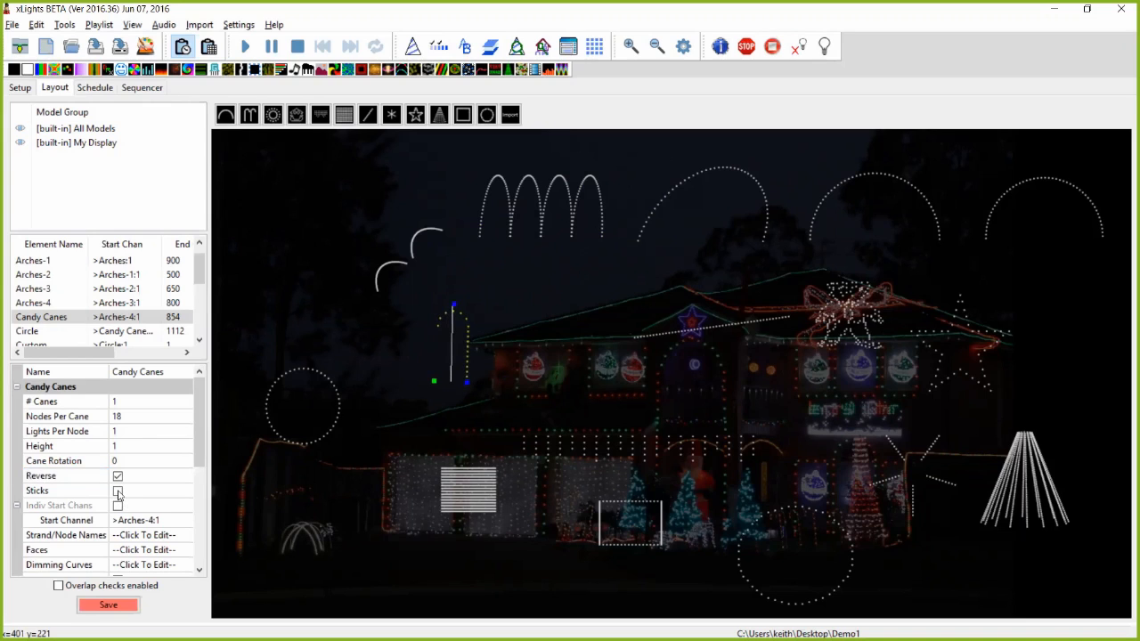
{"action": "left_click", "coordinate": [117, 491]}
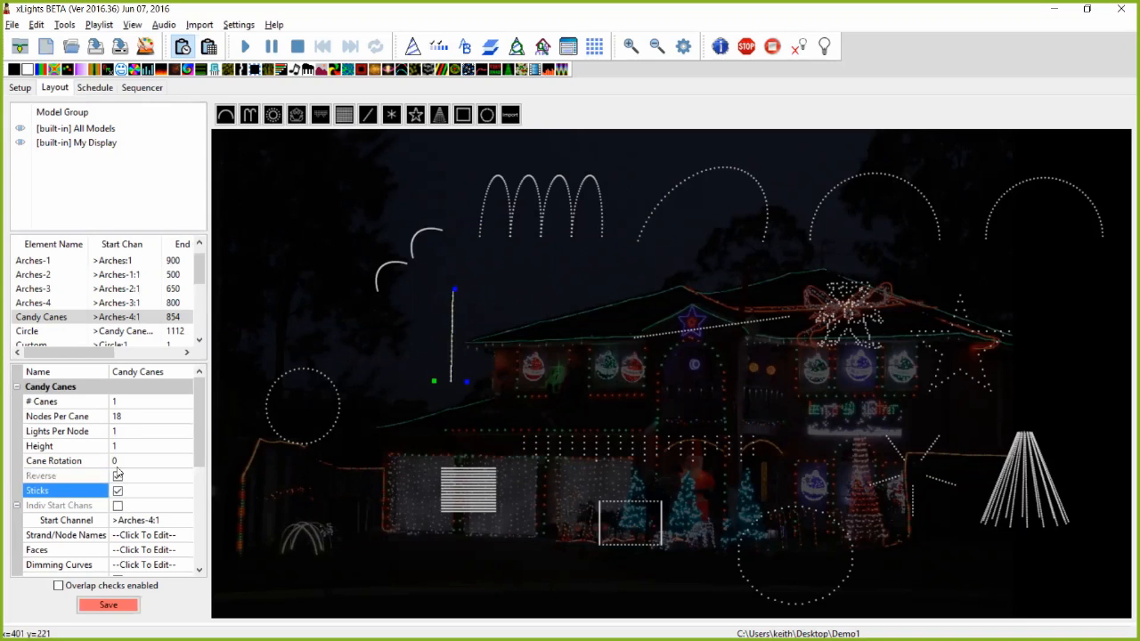
- Set the Candy Canes model to 3 canes with a height of 12
{"action": "left_click", "coordinate": [125, 402]}
{"action": "type", "text": "3"}
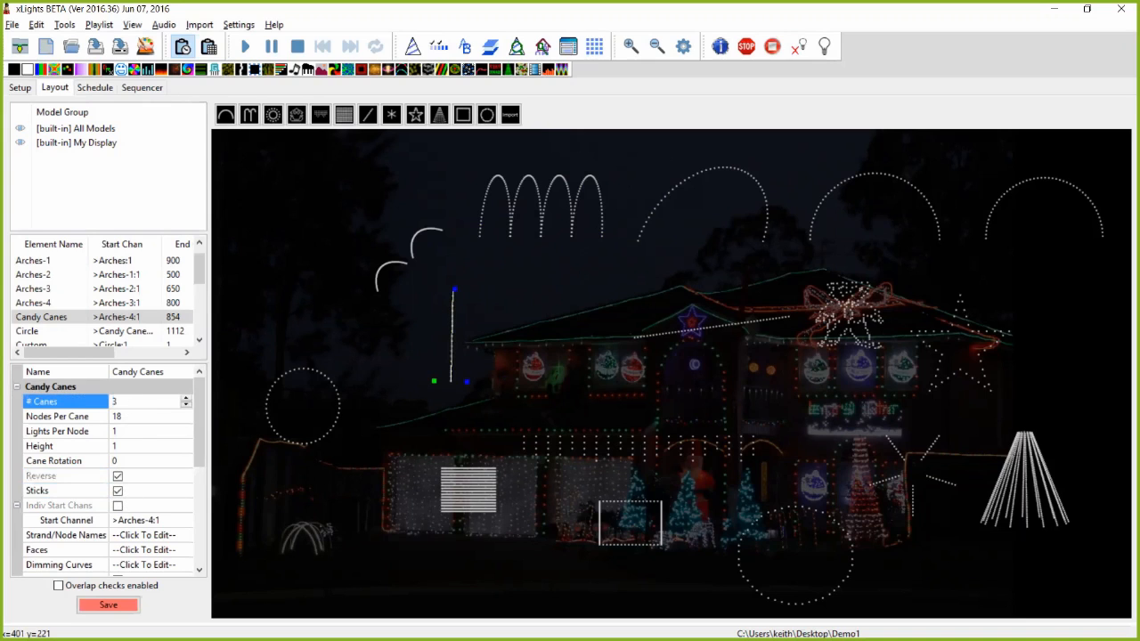
{"action": "left_click", "coordinate": [154, 416]}
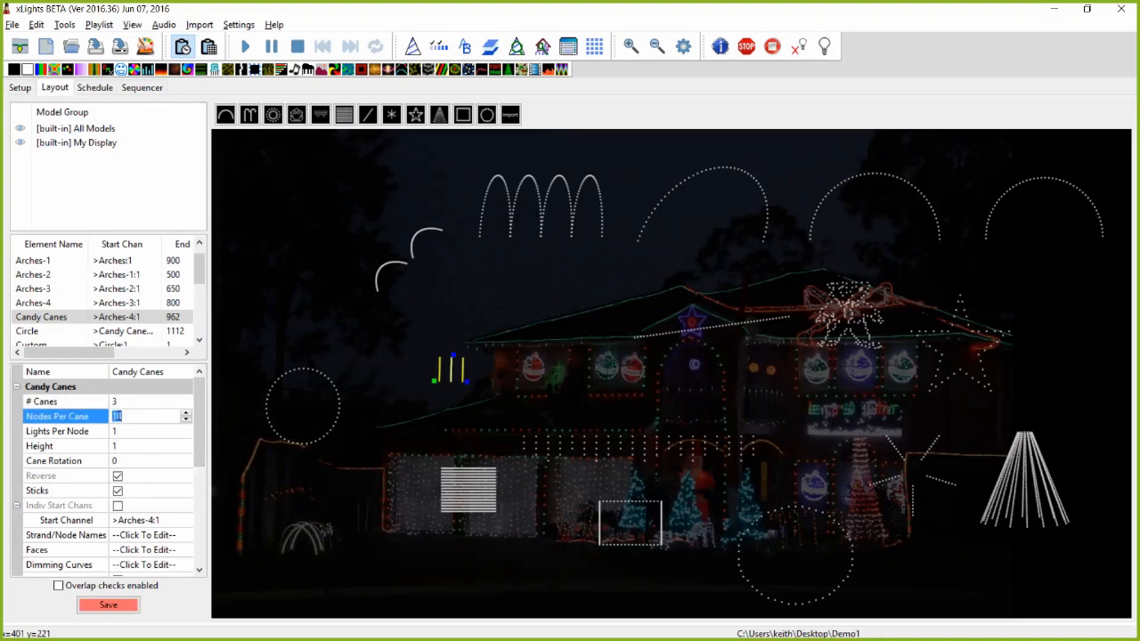
{"action": "left_click", "coordinate": [120, 446]}
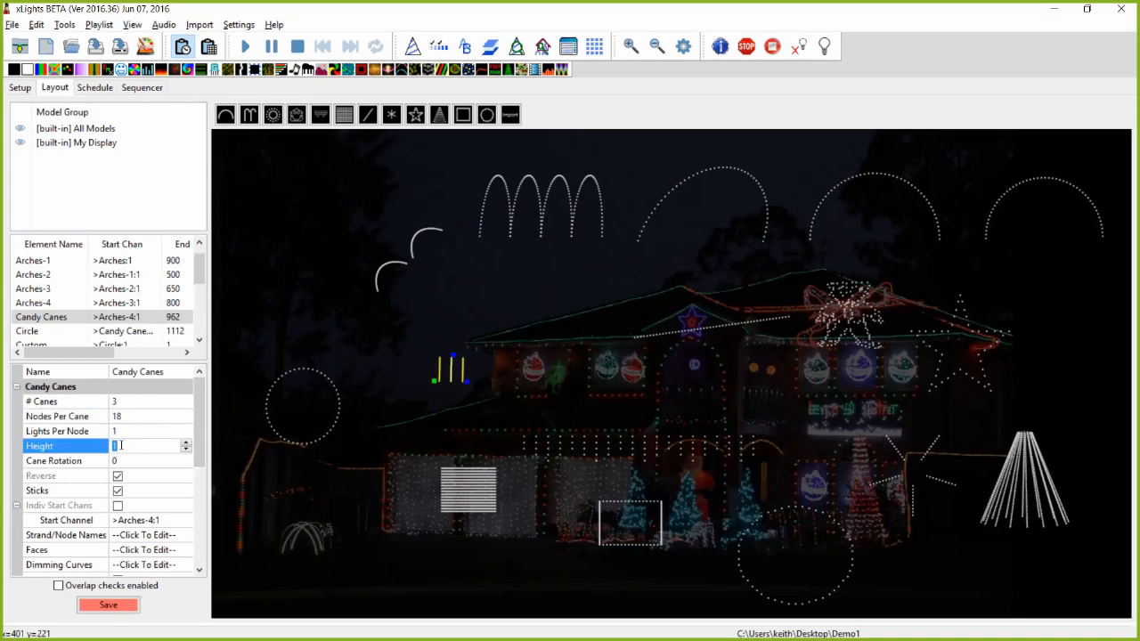
{"action": "type", "text": "12"}
{"action": "key", "text": "Return"}
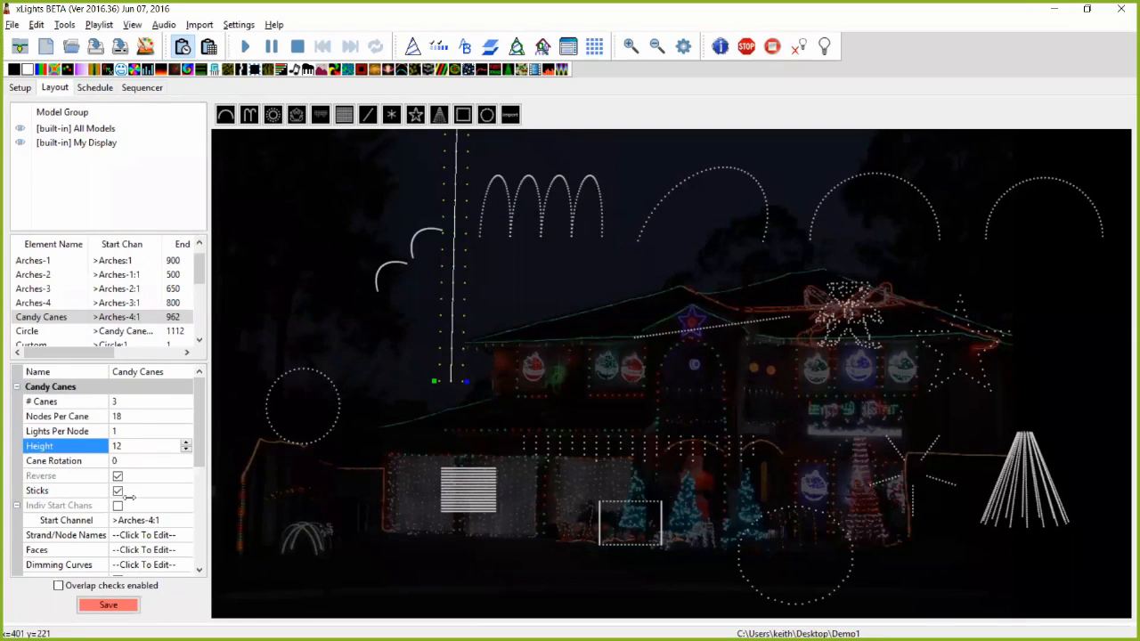
- Level the baseline of the Candy Canes model and set its height to 1
{"action": "left_click", "coordinate": [453, 313]}
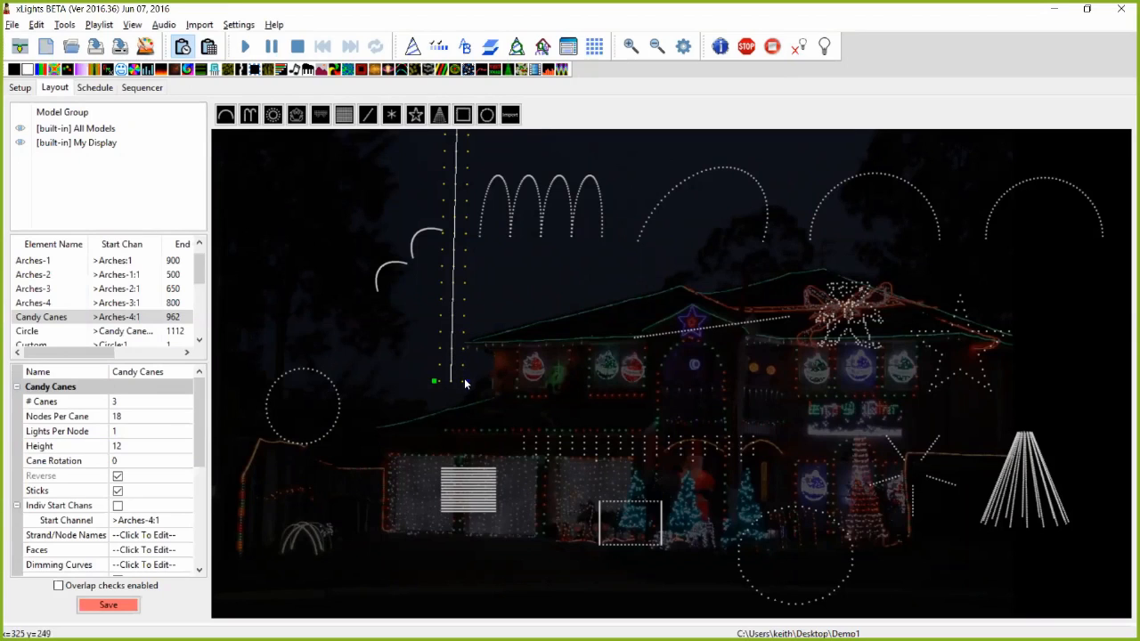
{"action": "left_click_drag", "start_coordinate": [465, 381], "coordinate": [465, 381]}
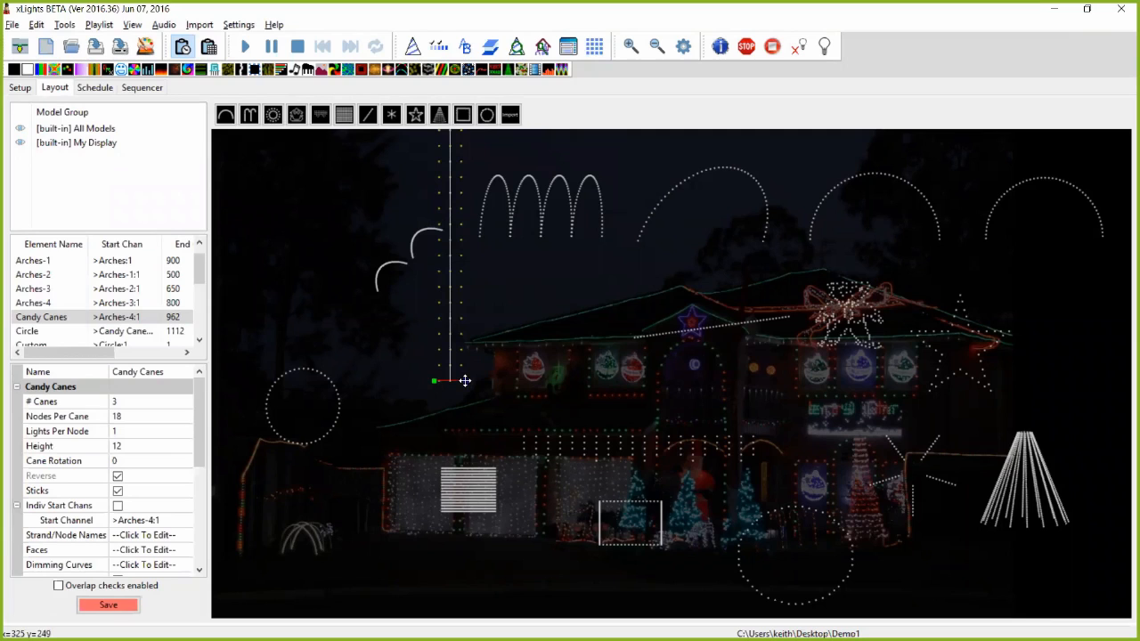
{"action": "left_click", "coordinate": [153, 443]}
{"action": "type", "text": "1"}
{"action": "key", "text": "Return"}
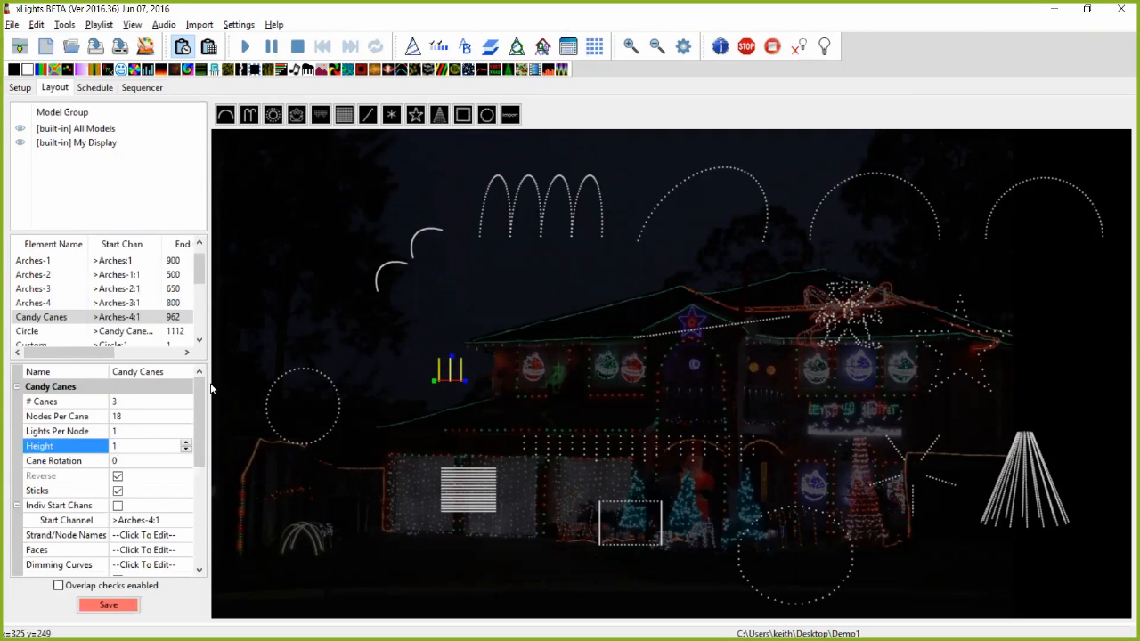
- Reduce the Candy Canes model to 1 cane and turn off its Sticks option
{"action": "left_click", "coordinate": [124, 399]}
{"action": "type", "text": "1"}
{"action": "key", "text": "Return"}
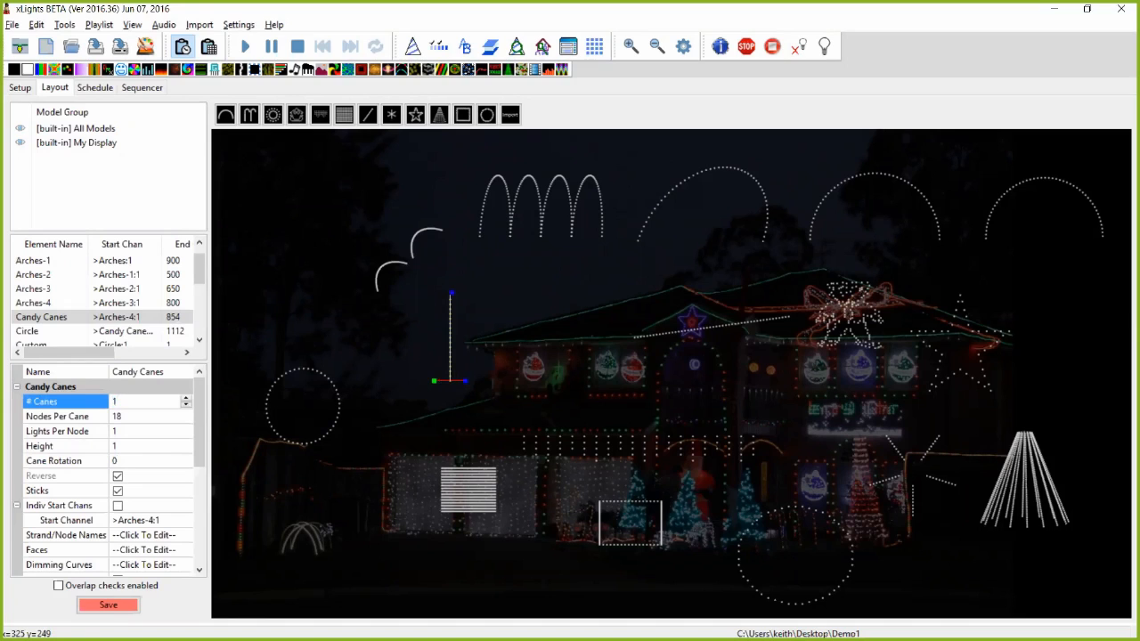
{"action": "left_click", "coordinate": [118, 491]}
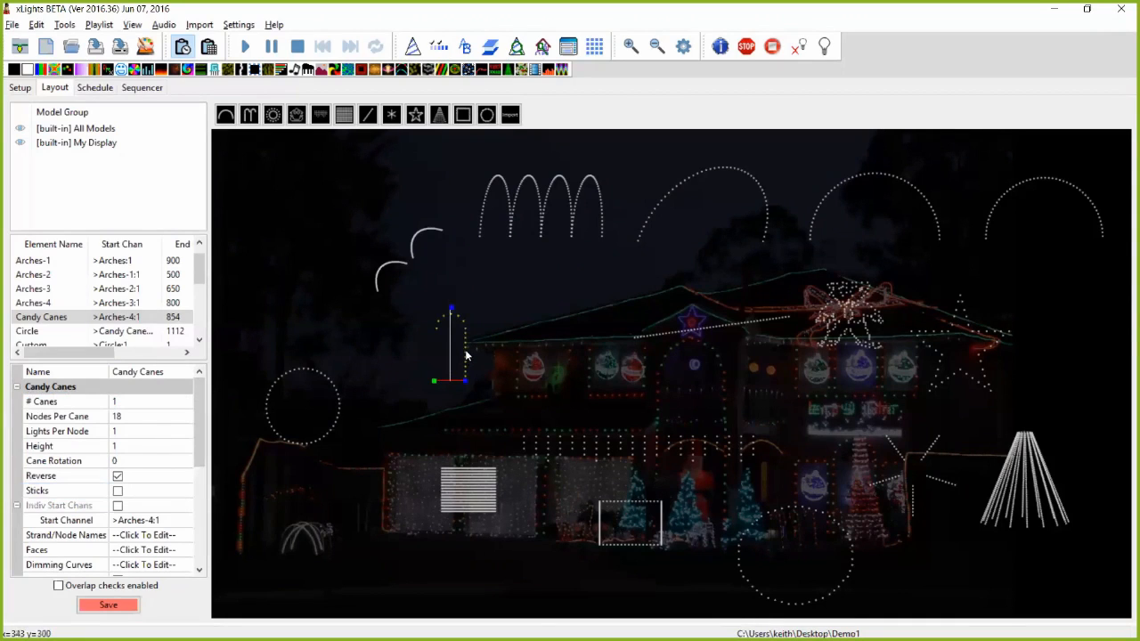
- Paste two copies of the single candy cane and move Candy Canes-1 to the right, over the house's upper roof edge
{"action": "key", "text": "ctrl+v"}
{"action": "key", "text": "ctrl+v"}
{"action": "left_click_drag", "start_coordinate": [503, 327], "coordinate": [522, 318]}
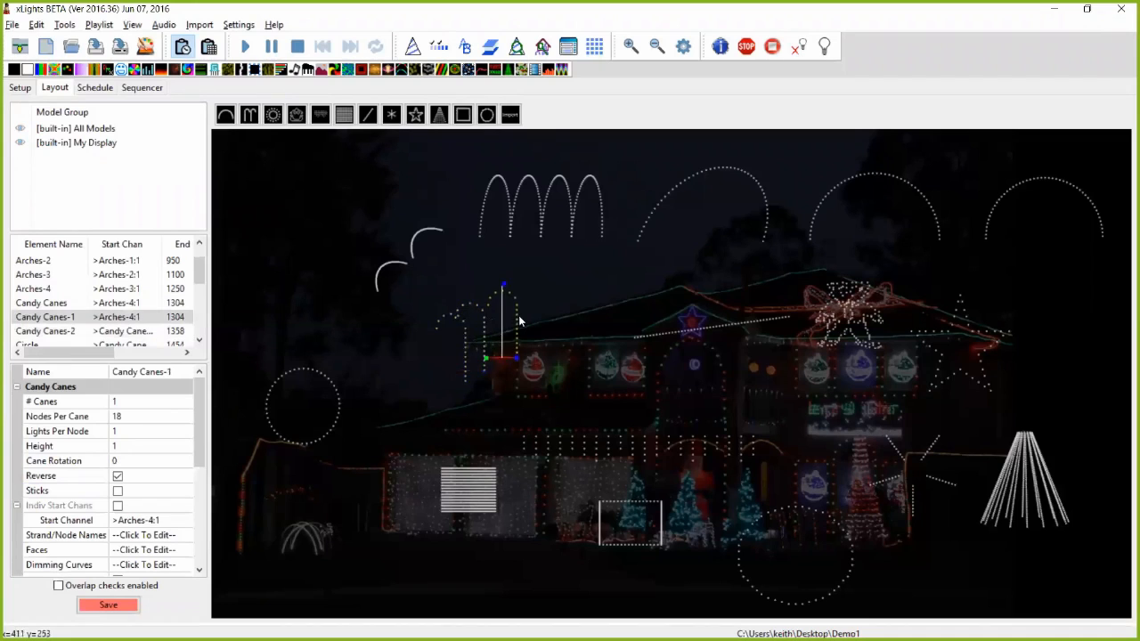
{"action": "left_click", "coordinate": [582, 299]}
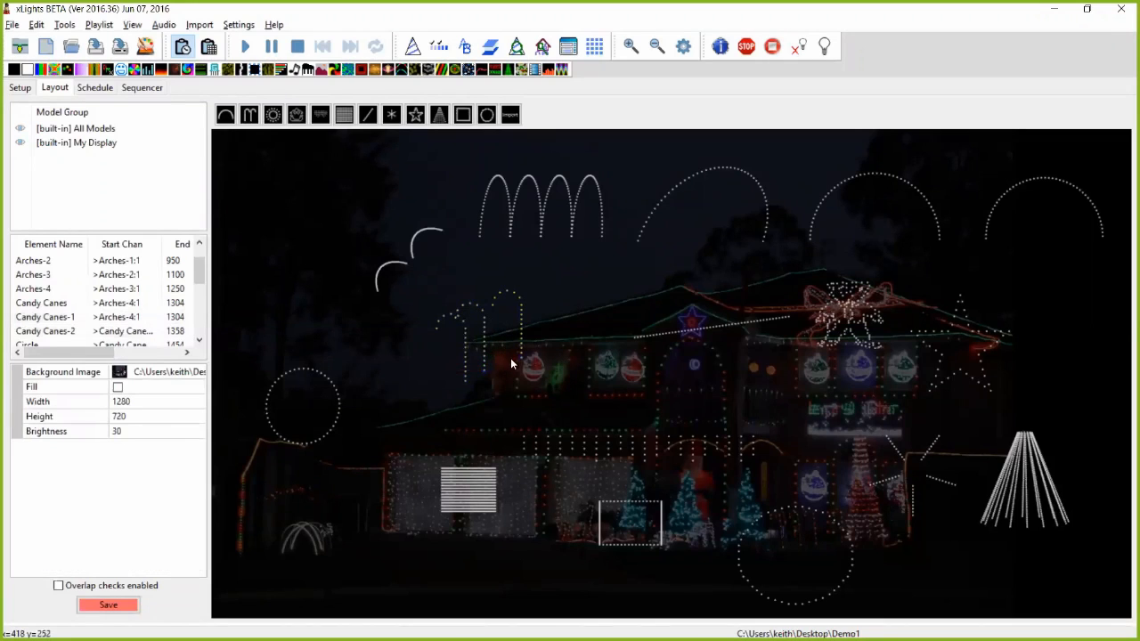
{"action": "left_click_drag", "start_coordinate": [524, 352], "coordinate": [444, 353]}
{"action": "left_click", "coordinate": [463, 354]}
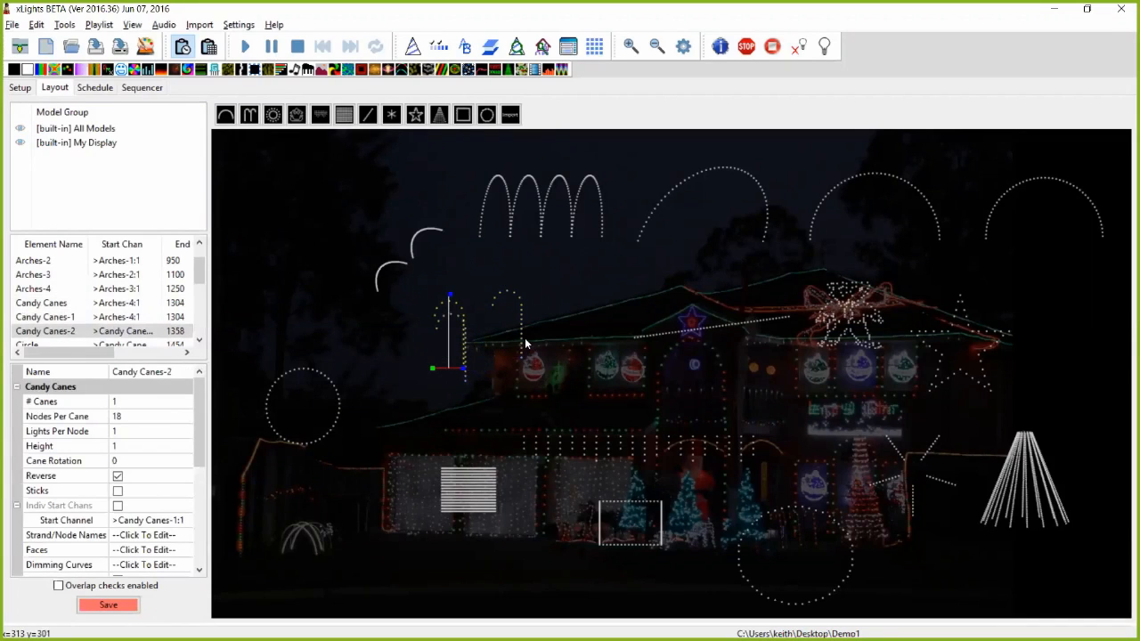
{"action": "left_click_drag", "start_coordinate": [523, 339], "coordinate": [563, 330]}
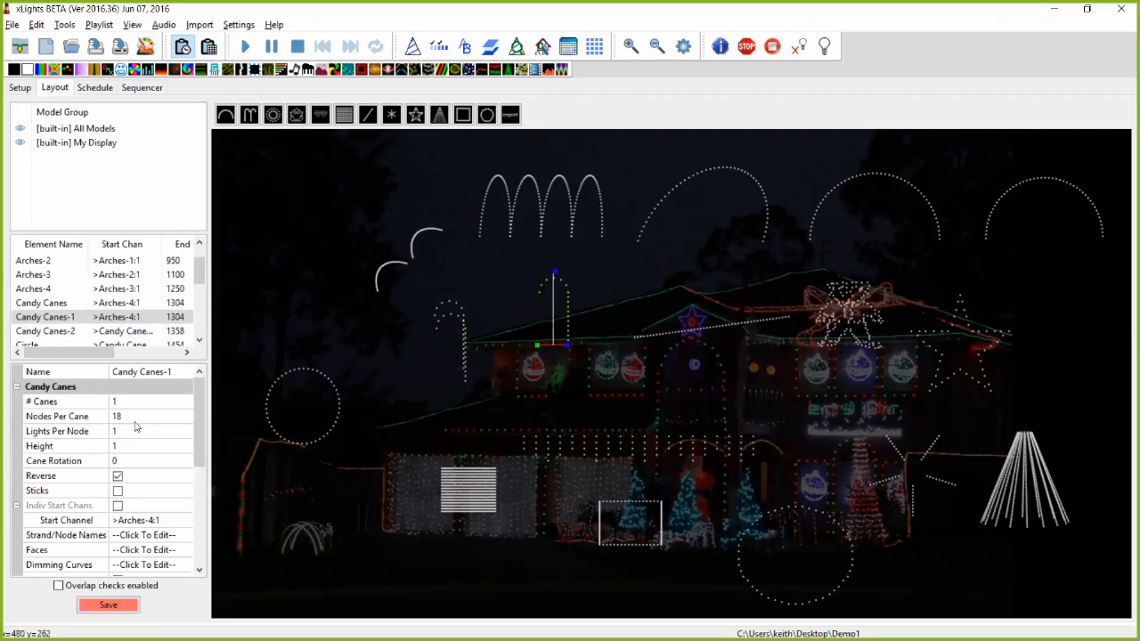
- Set the number of canes in Candy Canes-1 to 3
{"action": "left_click", "coordinate": [116, 403]}
{"action": "type", "text": "3"}
{"action": "key", "text": "Return"}
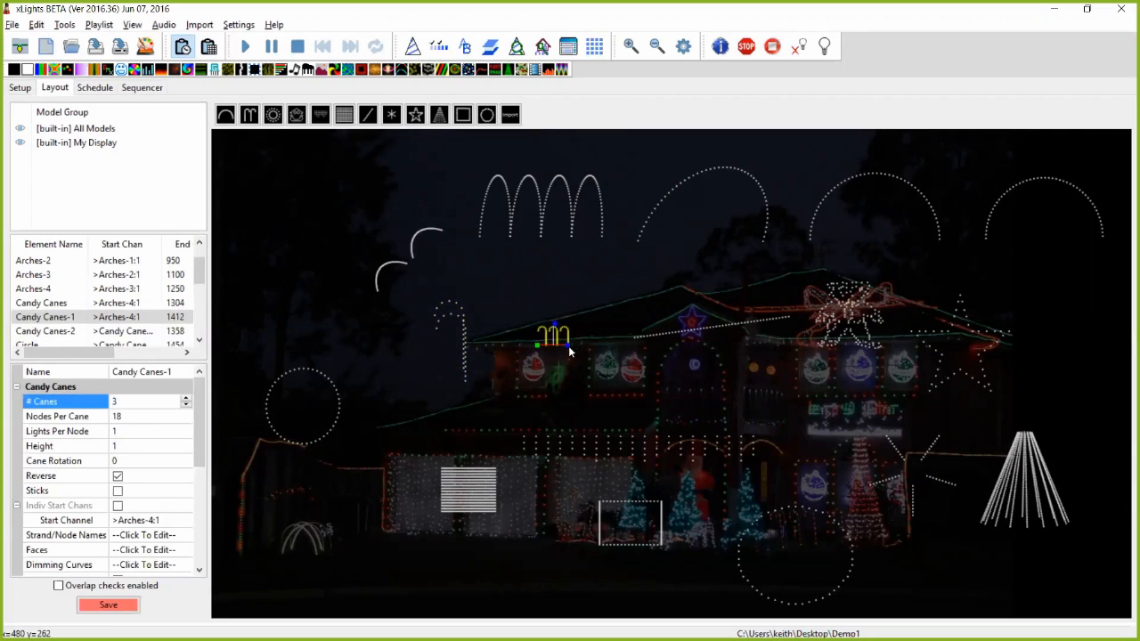
{"action": "left_click", "coordinate": [622, 342]}
{"action": "left_click", "coordinate": [567, 339]}
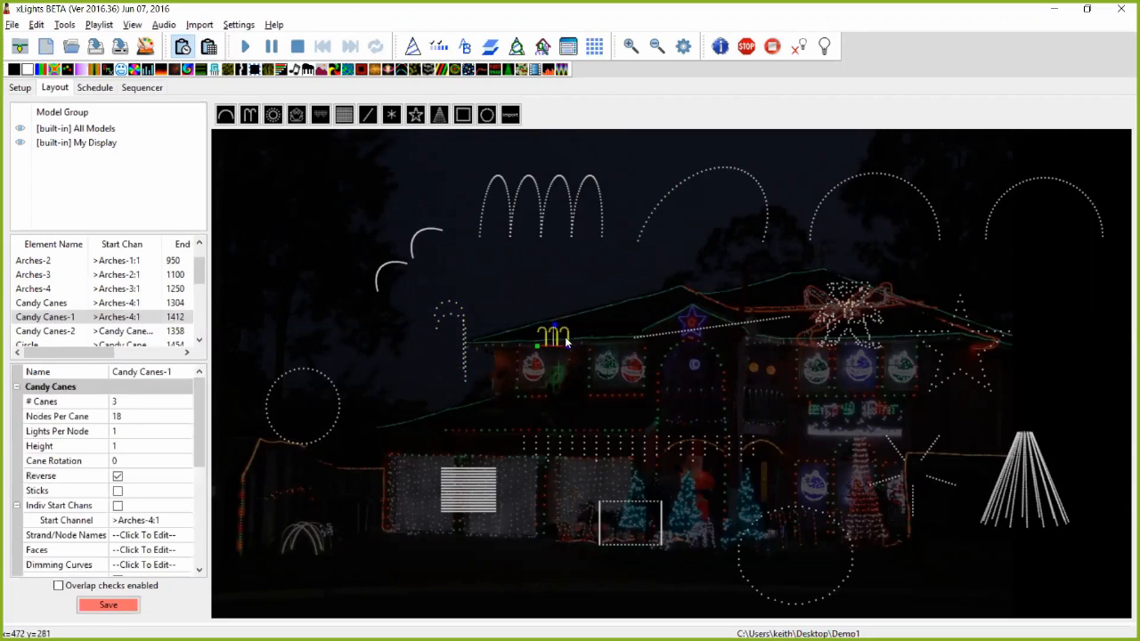
- Stretch Candy Canes-1 across the house front, adjust its height and slope its baseline down to the right
{"action": "left_click_drag", "start_coordinate": [569, 342], "coordinate": [670, 343]}
{"action": "left_click_drag", "start_coordinate": [611, 257], "coordinate": [567, 287]}
{"action": "left_click_drag", "start_coordinate": [663, 372], "coordinate": [696, 471]}
- Draw a circle model in the sky at the upper left of the house and set its layer sizes to 10,10,10,10,10
{"action": "left_click", "coordinate": [272, 114]}
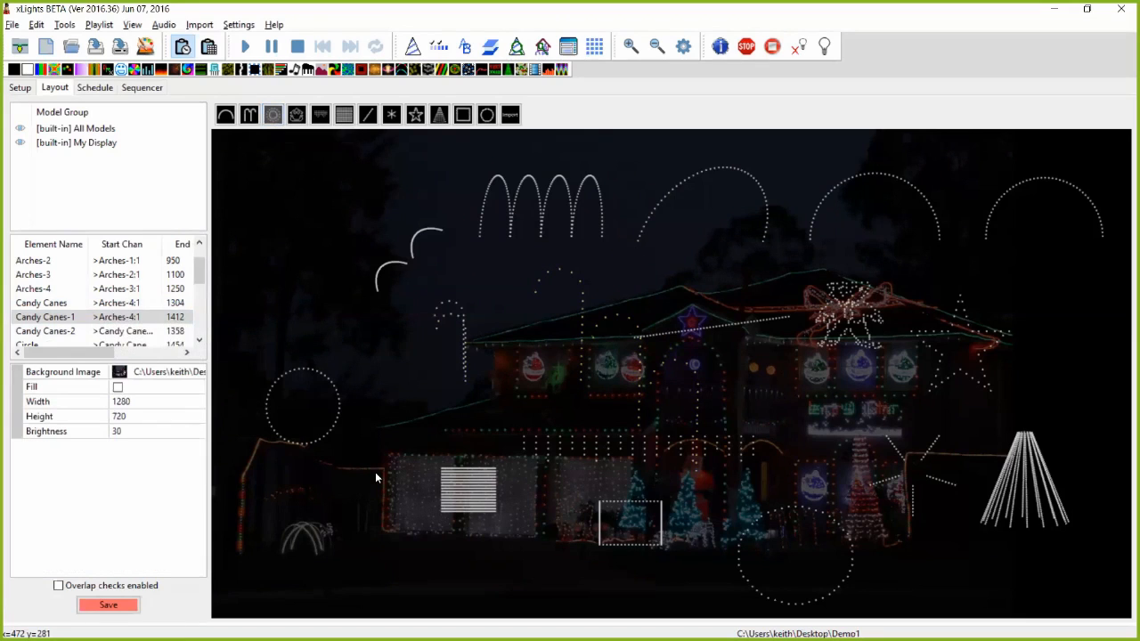
{"action": "left_click_drag", "start_coordinate": [290, 226], "coordinate": [340, 273]}
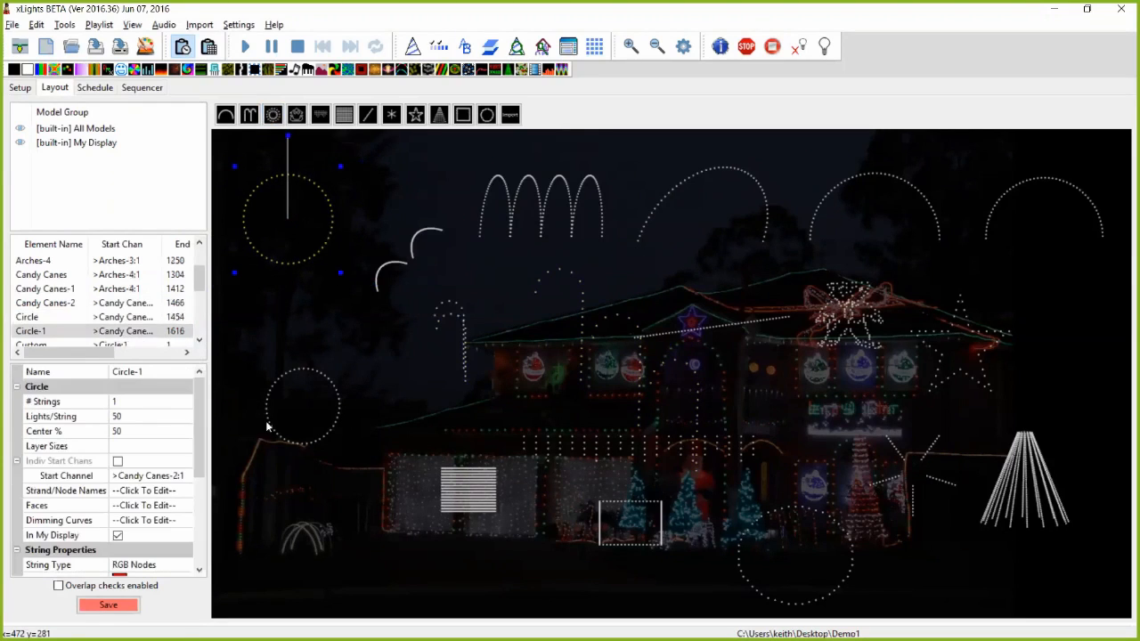
{"action": "left_click", "coordinate": [118, 447]}
{"action": "type", "text": "10"}
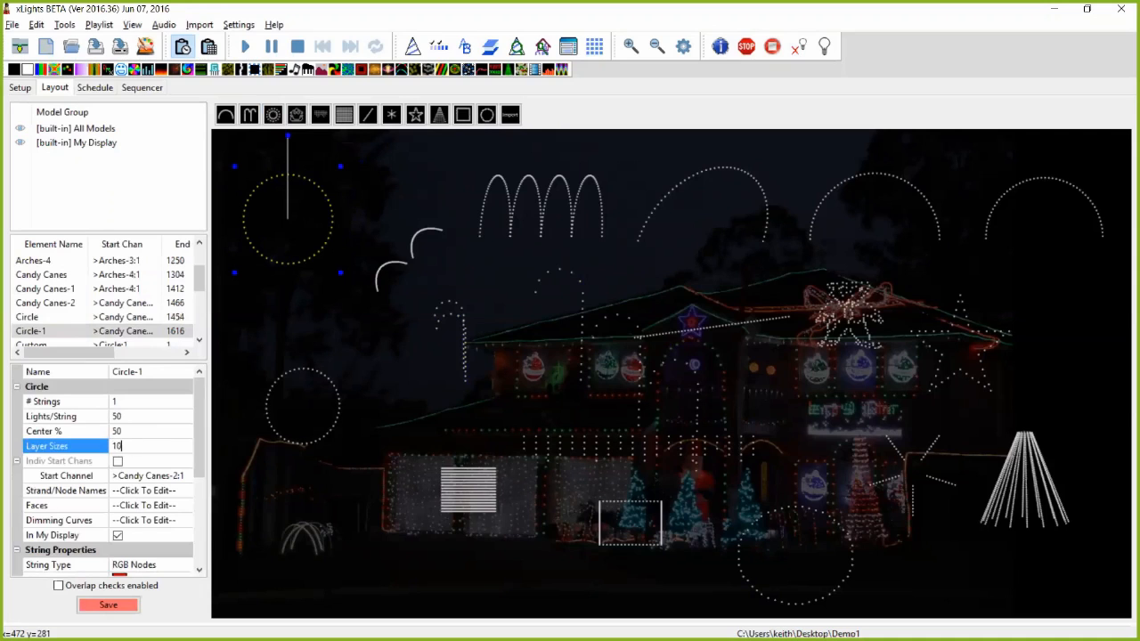
{"action": "type", "text": ",10,10,10,10,10"}
{"action": "left_click", "coordinate": [174, 446]}
- Change the layer sizes of Circle-1 to 30,20,10
{"action": "left_click_drag", "start_coordinate": [167, 445], "coordinate": [107, 445]}
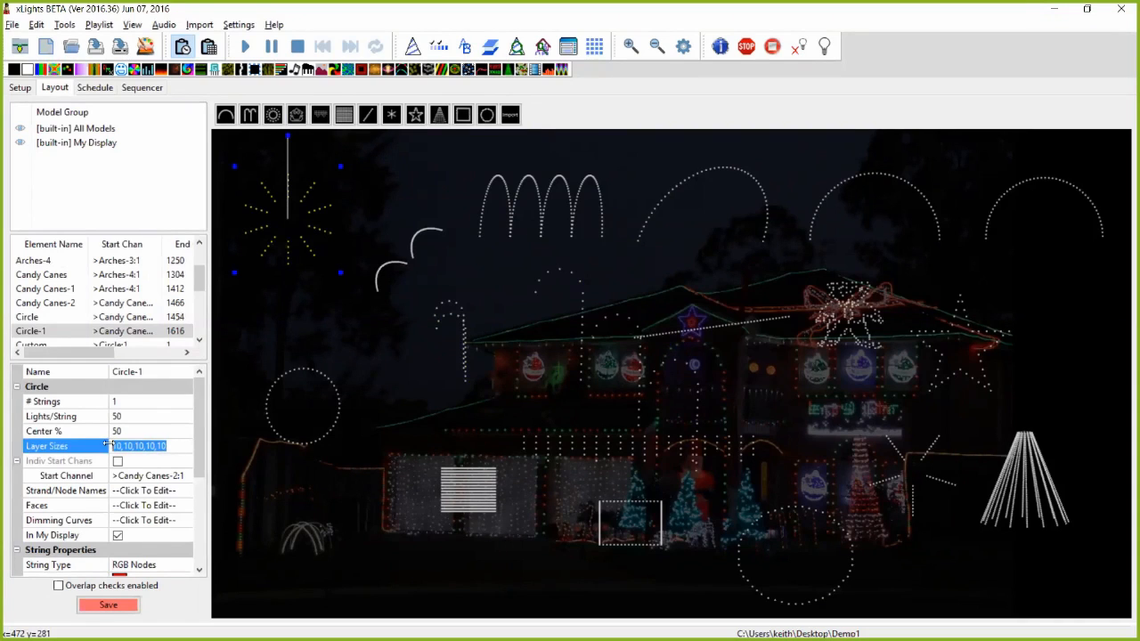
{"action": "type", "text": "40"}
{"action": "type", "text": ","}
{"action": "key", "text": "BackSpace"}
{"action": "key", "text": "BackSpace"}
{"action": "key", "text": "BackSpace"}
{"action": "type", "text": "30,20,10"}
{"action": "left_click", "coordinate": [372, 227]}
{"action": "left_click", "coordinate": [307, 230]}
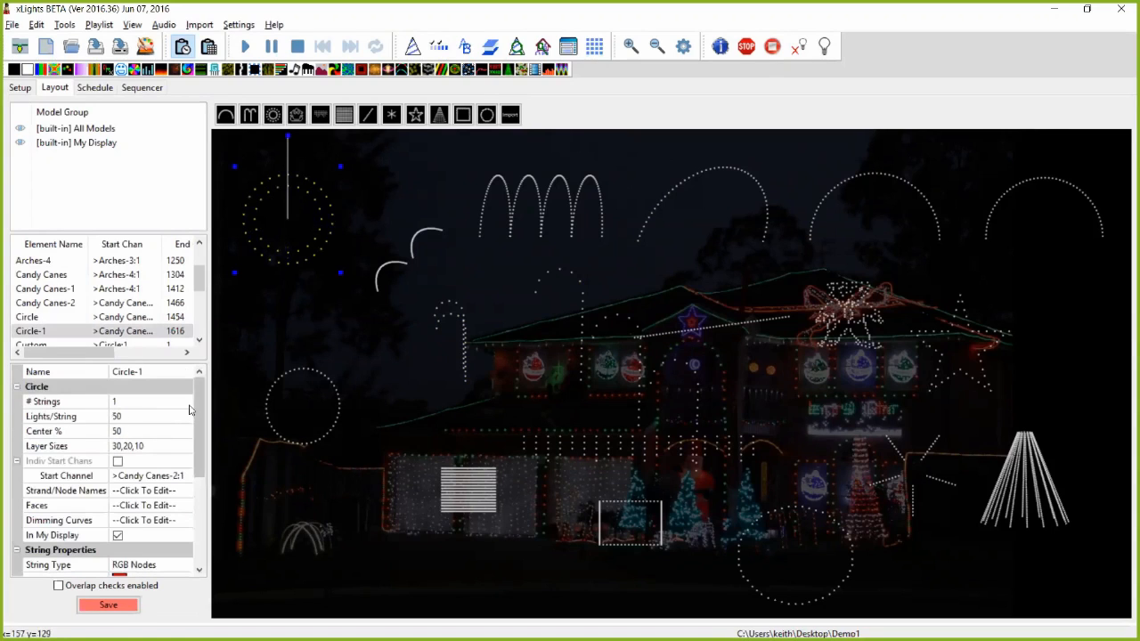
- Set the lights per string of Circle-1 to 60
{"action": "left_click", "coordinate": [152, 444]}
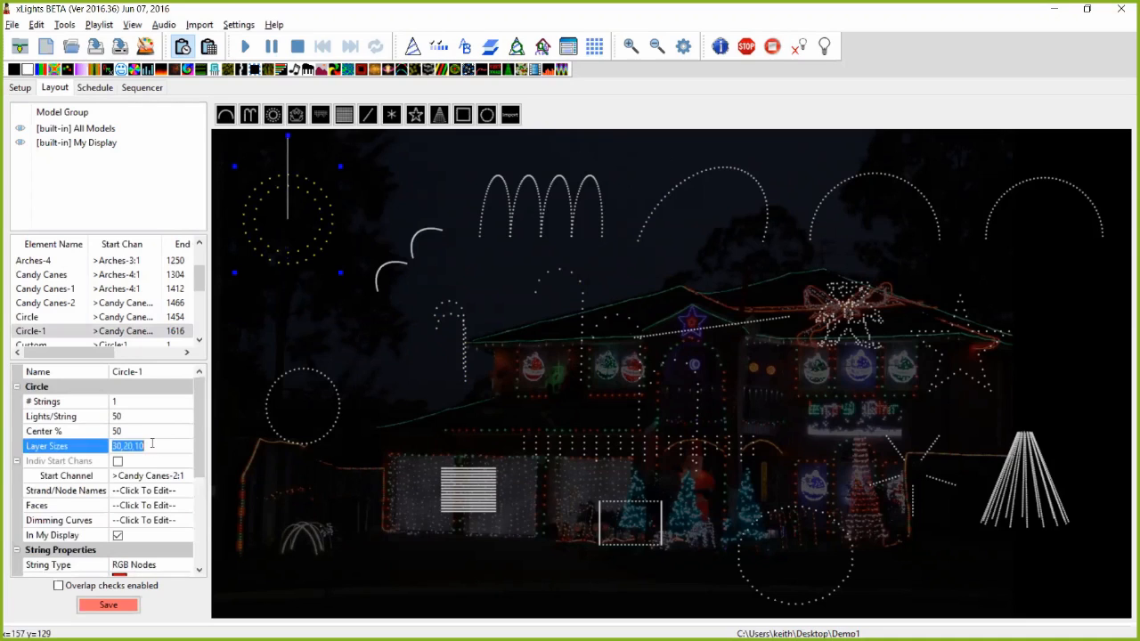
{"action": "left_click", "coordinate": [135, 414]}
{"action": "type", "text": "60"}
{"action": "key", "text": "Return"}
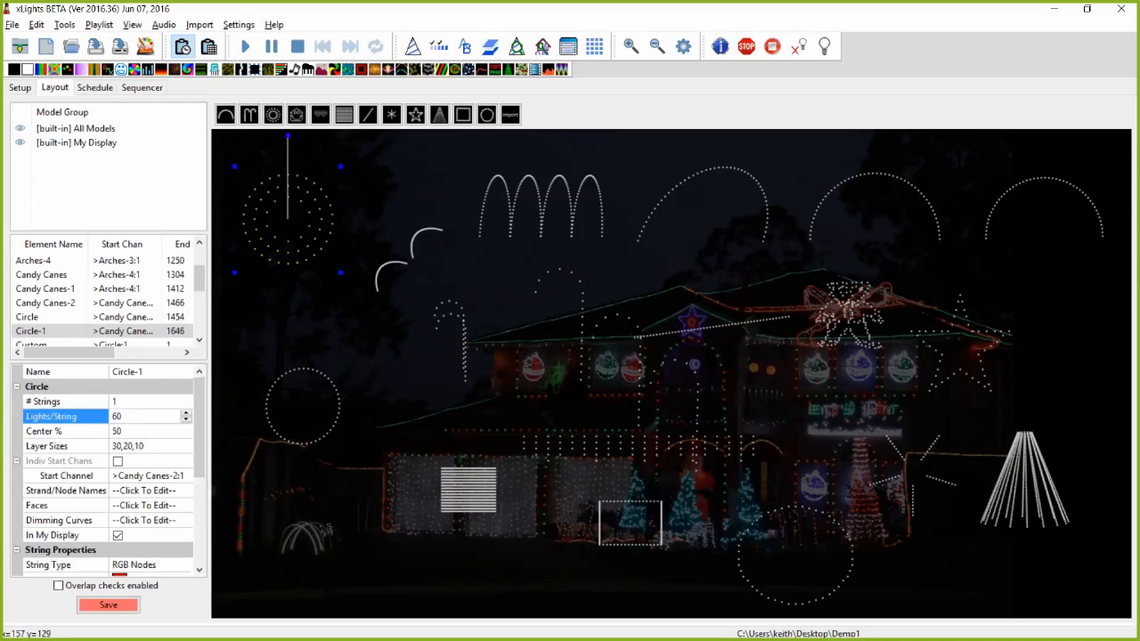
{"action": "left_click", "coordinate": [290, 292]}
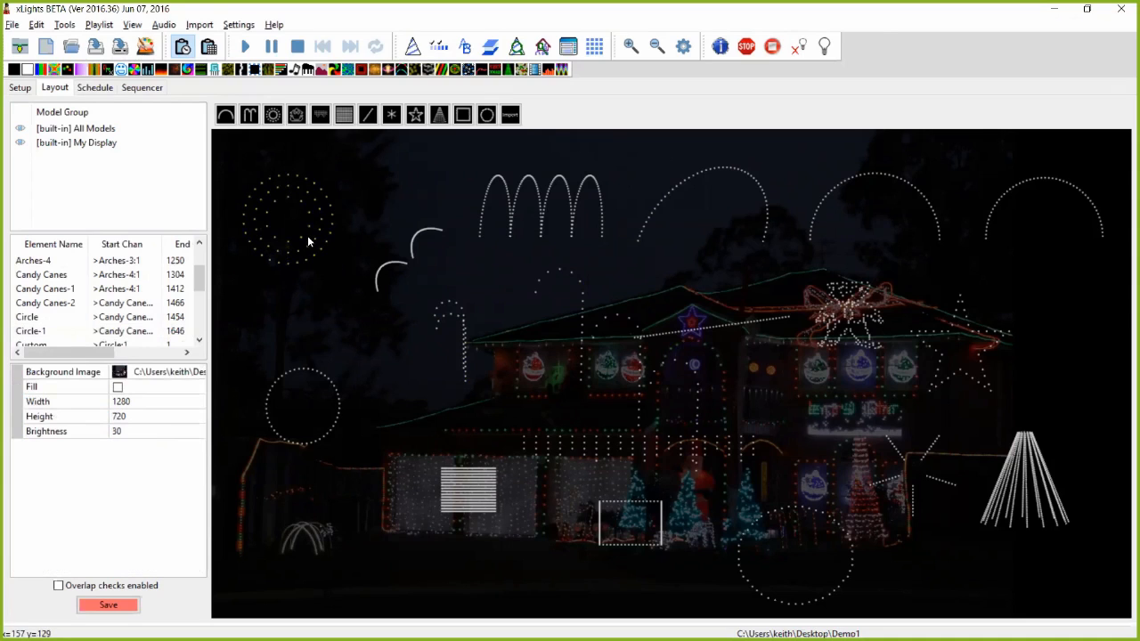
{"action": "left_click", "coordinate": [312, 242]}
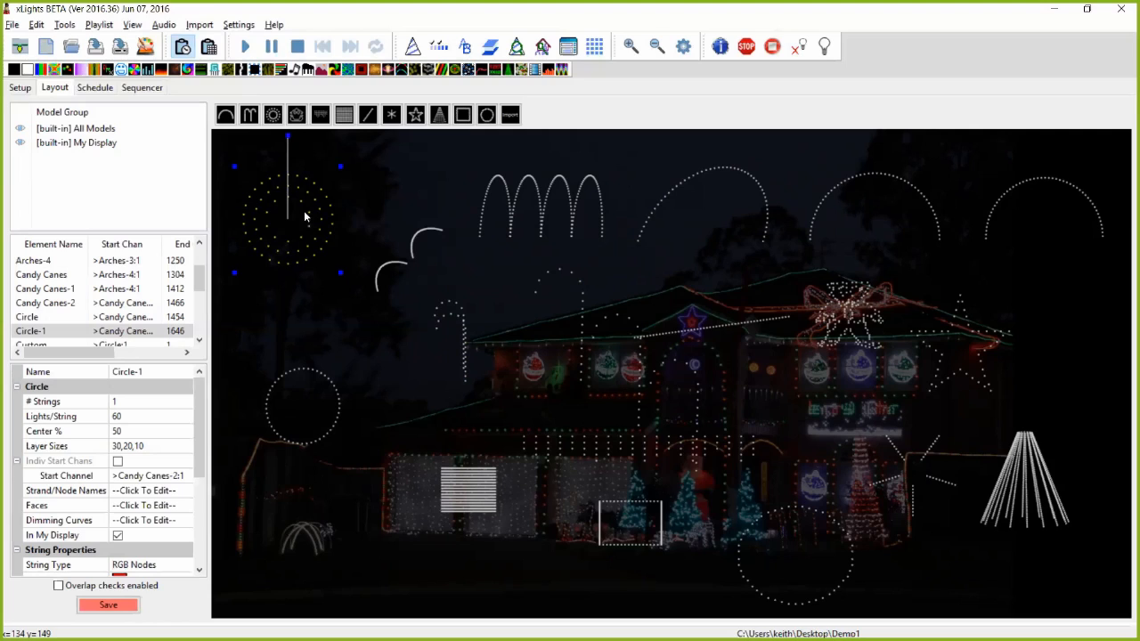
- Give Circle-1 six equal layers with the layer sizes 10,10,10,10,10,10
{"action": "left_click", "coordinate": [157, 446]}
{"action": "type", "text": "10,10,10,10,10,10"}
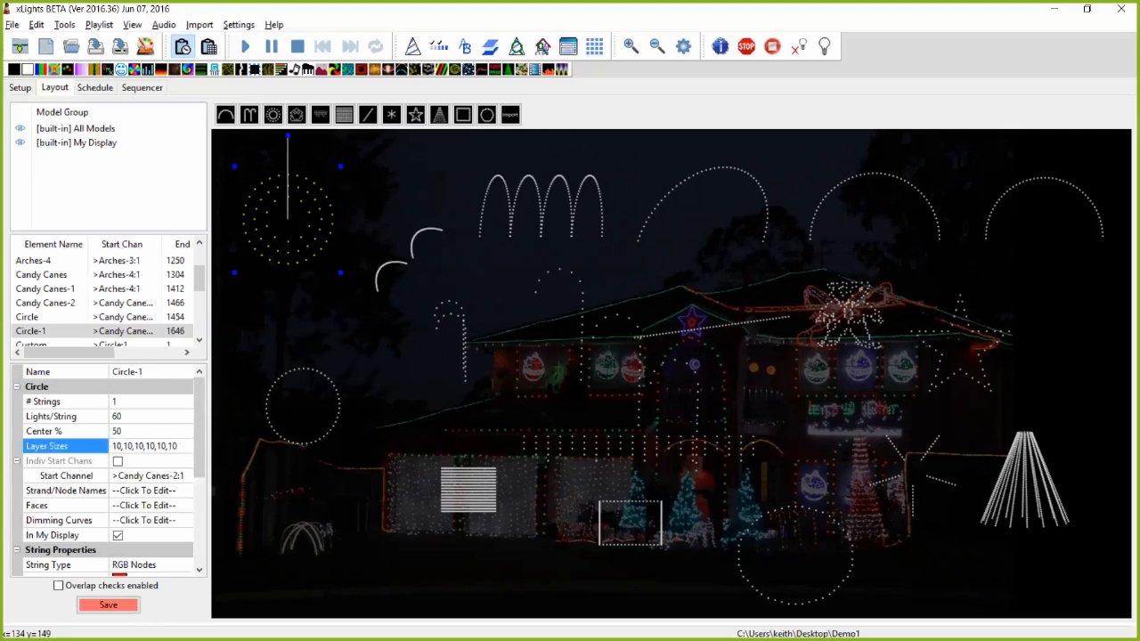
{"action": "key", "text": "Return"}
{"action": "scroll", "coordinate": [200, 437], "scroll_direction": "down", "scroll_amount": 2}
{"action": "scroll", "coordinate": [198, 419], "scroll_direction": "up", "scroll_amount": 2}
{"action": "left_click", "coordinate": [289, 258]}
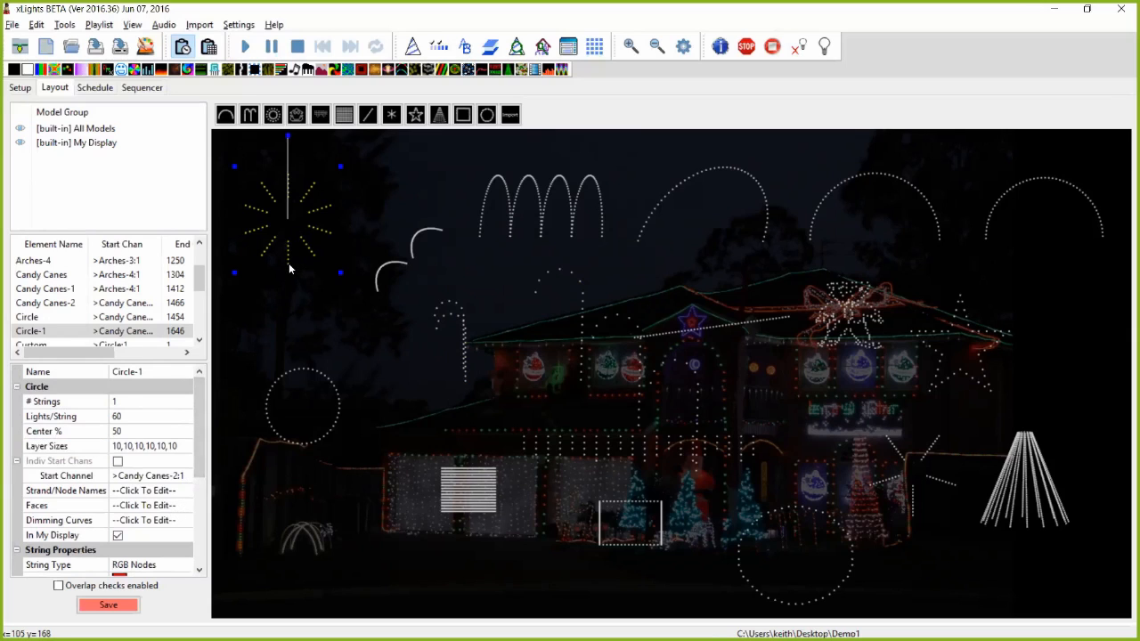
- Add the Circle-1 model to the sequencer's Master View display elements
{"action": "left_click", "coordinate": [142, 89]}
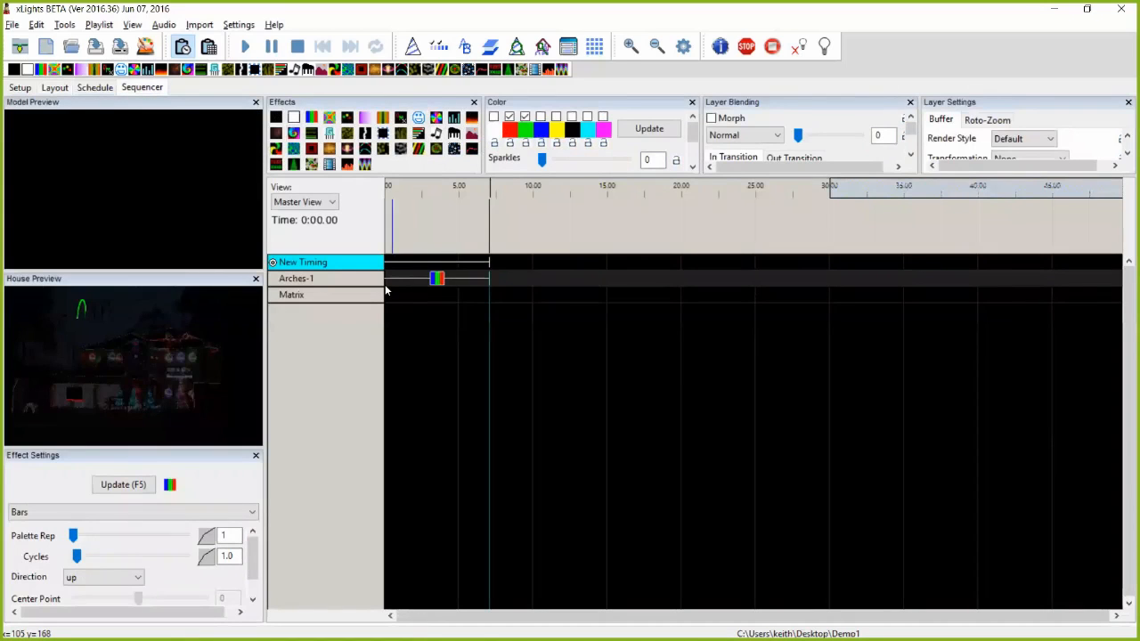
{"action": "right_click", "coordinate": [321, 263]}
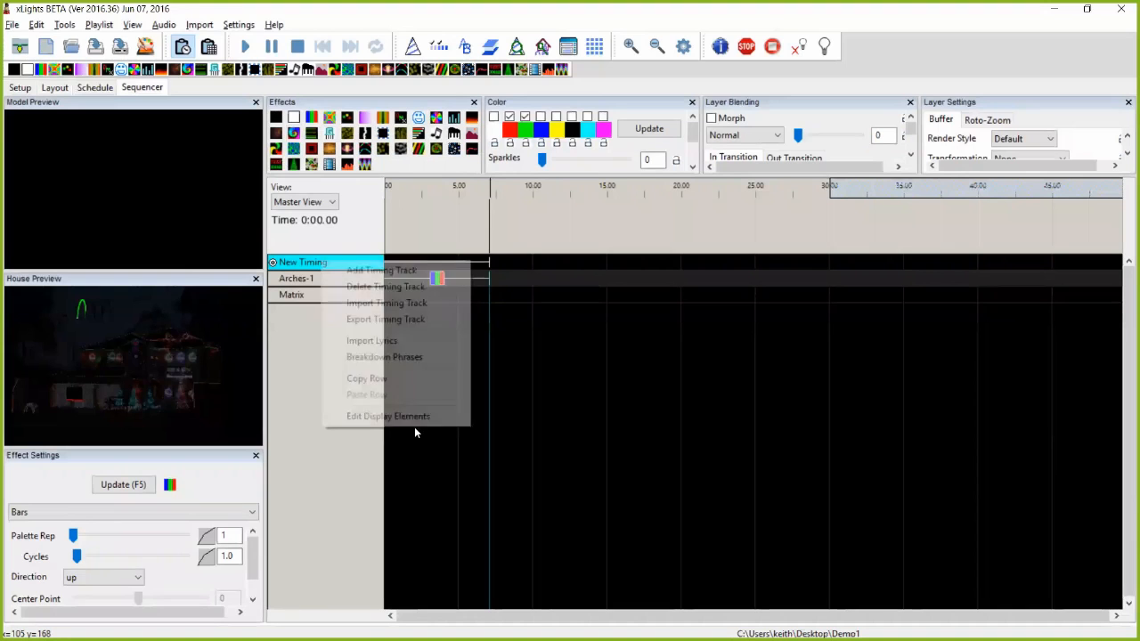
{"action": "key", "text": "Return"}
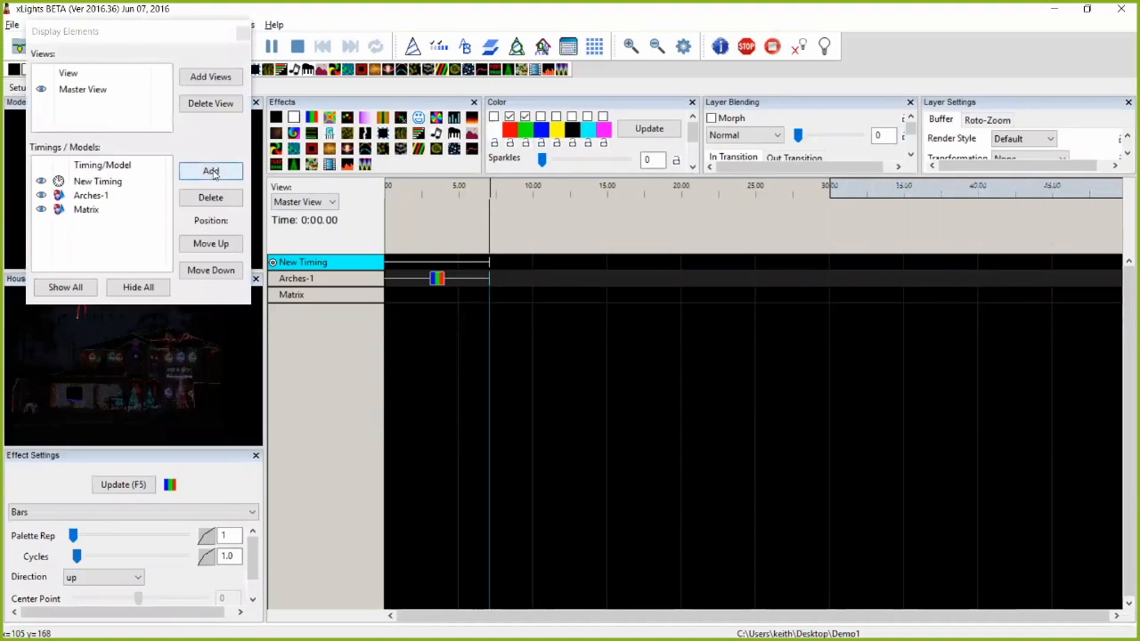
{"action": "left_click", "coordinate": [214, 170]}
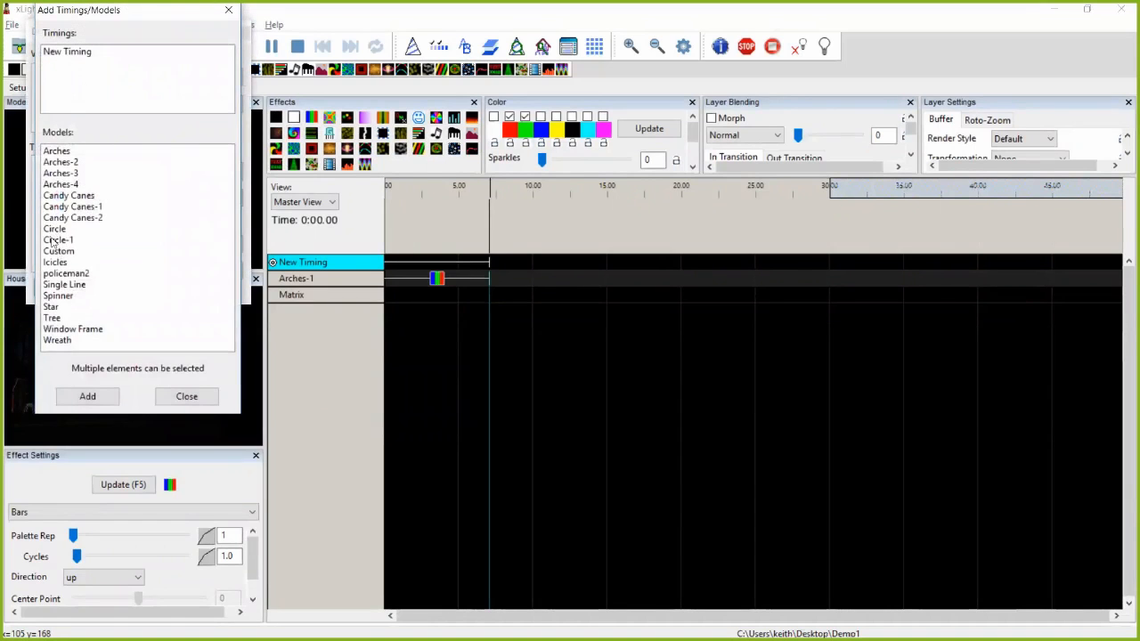
{"action": "left_click", "coordinate": [56, 239]}
{"action": "left_click", "coordinate": [81, 397]}
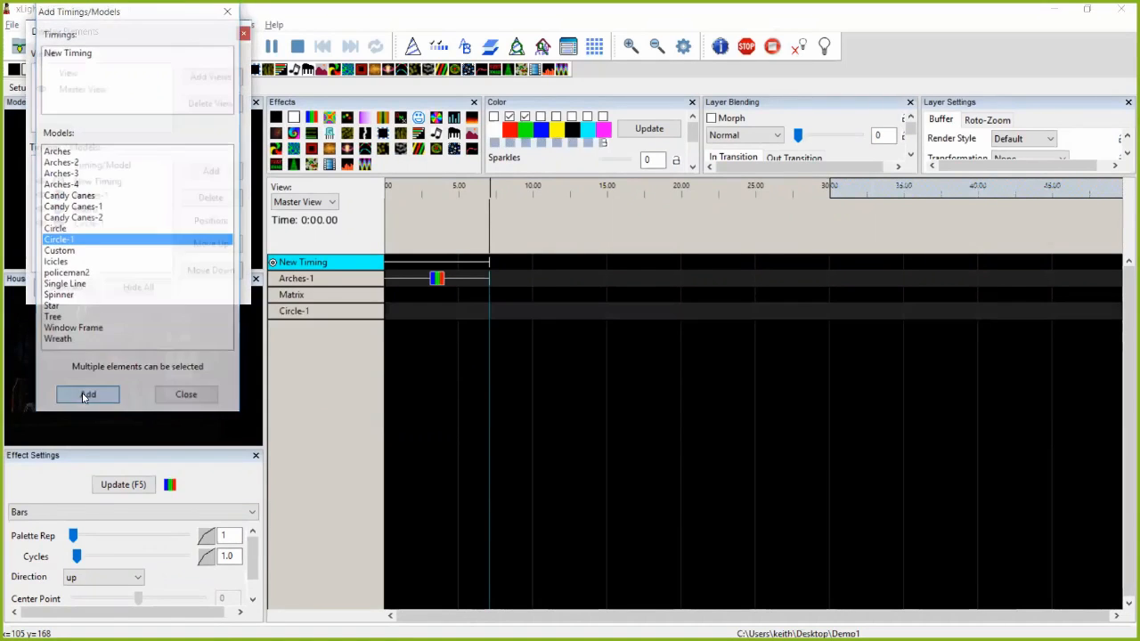
{"action": "left_click", "coordinate": [245, 35]}
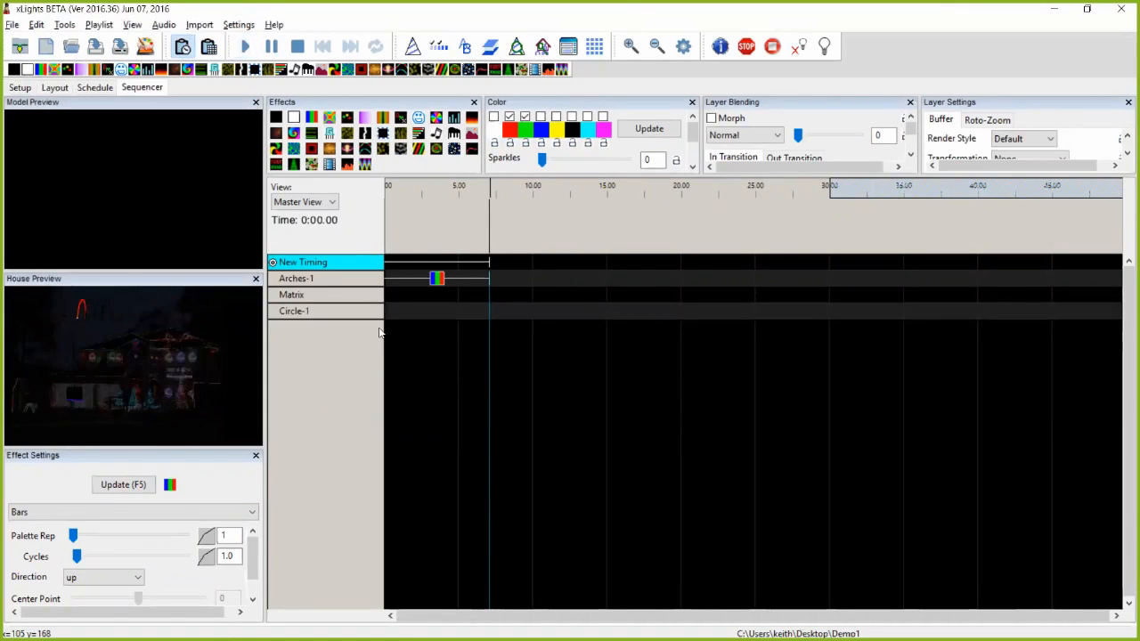
- Place a Bars effect on Circle-1 in the first timing interval and expand the model into its strands
{"action": "left_click_drag", "start_coordinate": [311, 118], "coordinate": [409, 310]}
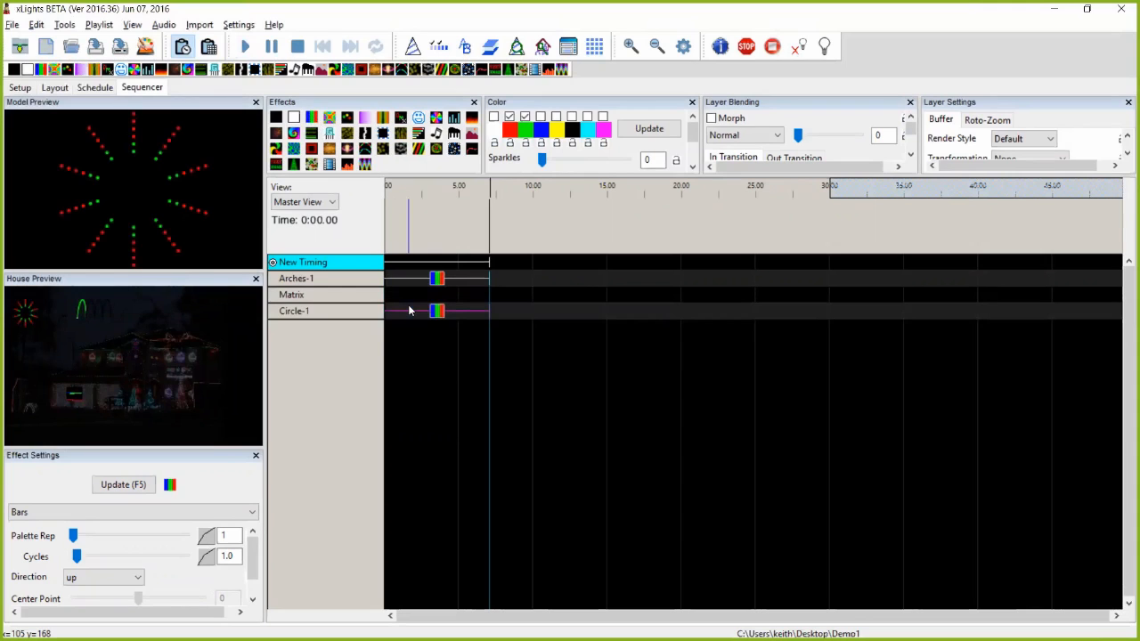
{"action": "double_click", "coordinate": [354, 313]}
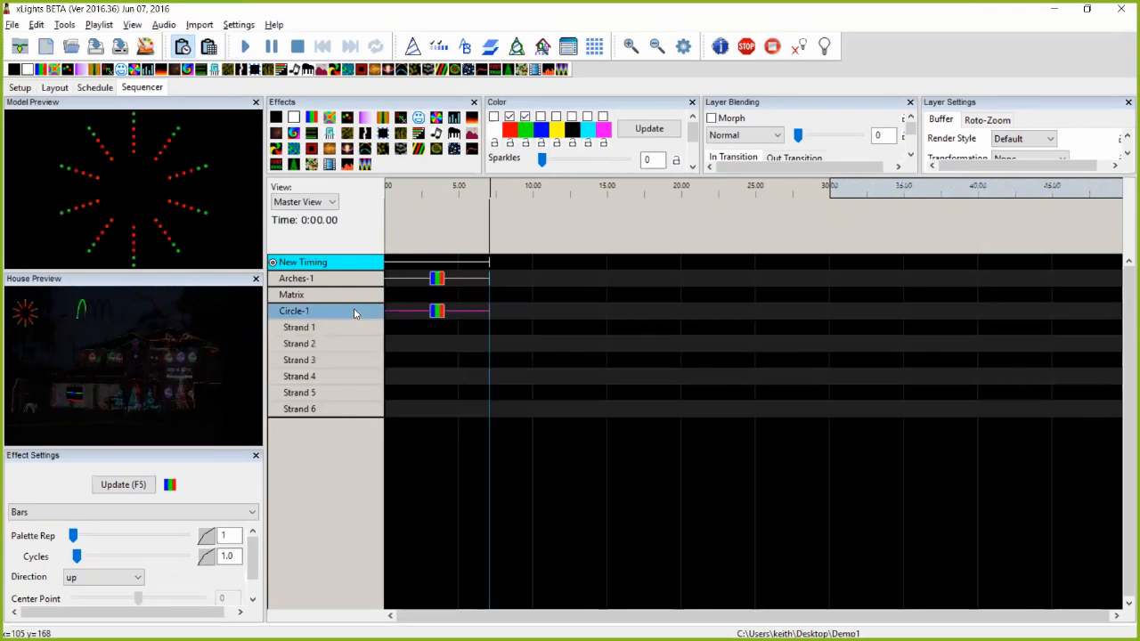
- Place an On effect on Strand 1 of Circle-1 and make blue its only active colour
{"action": "left_click_drag", "start_coordinate": [293, 133], "coordinate": [429, 324]}
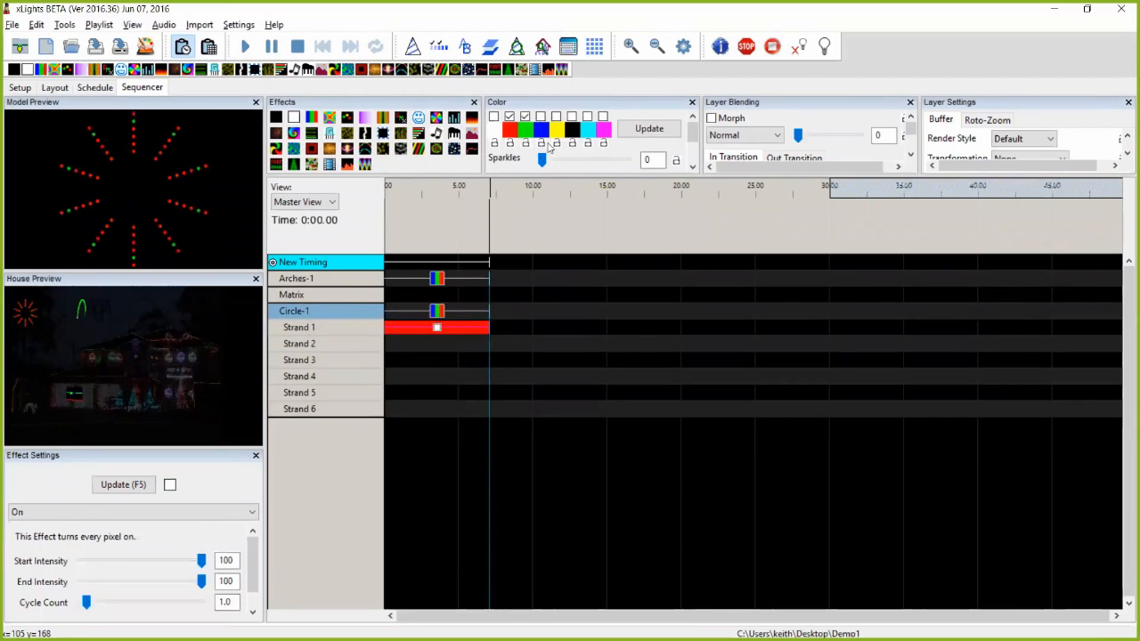
{"action": "left_click", "coordinate": [509, 117]}
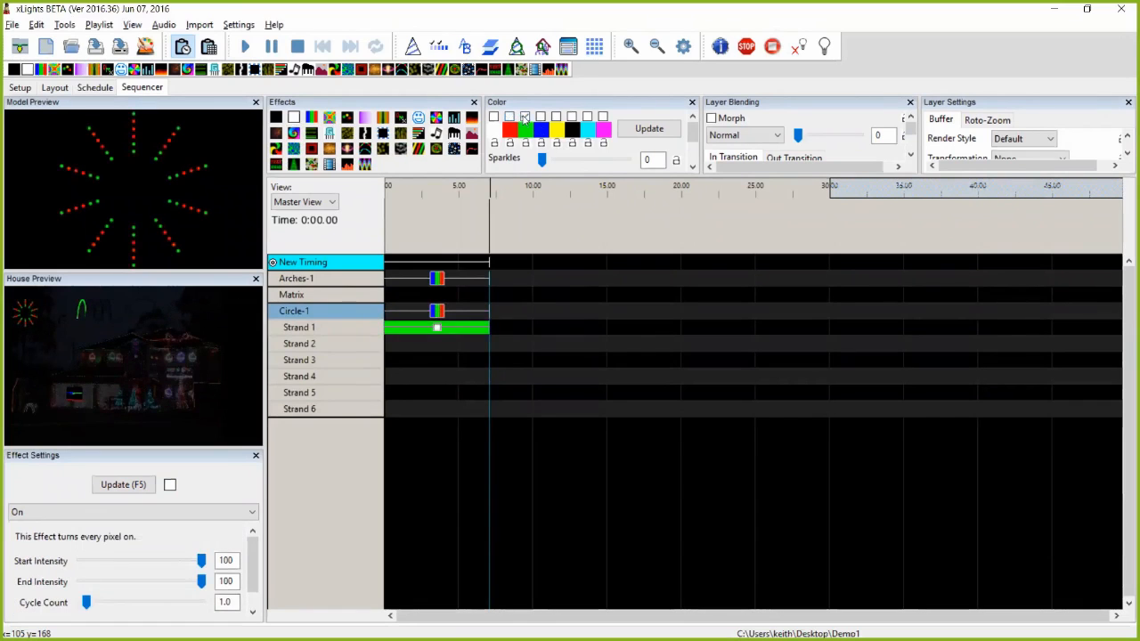
{"action": "left_click", "coordinate": [524, 116]}
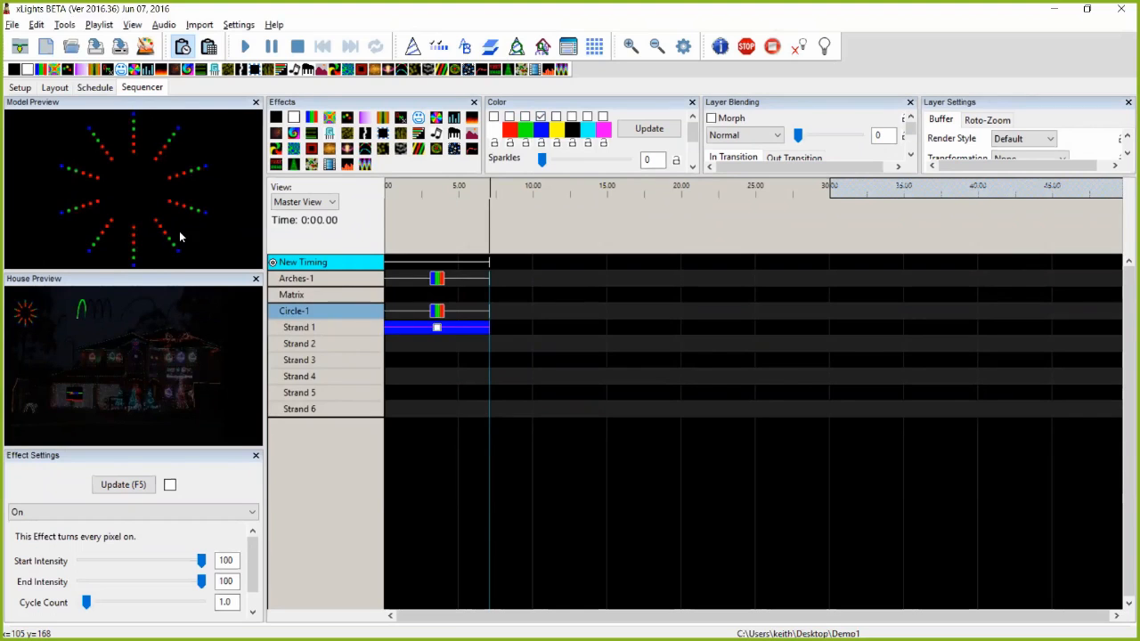
- Expand Strand 1 into its nodes and place an On effect on Node 1
{"action": "left_click", "coordinate": [338, 328]}
{"action": "double_click", "coordinate": [338, 328]}
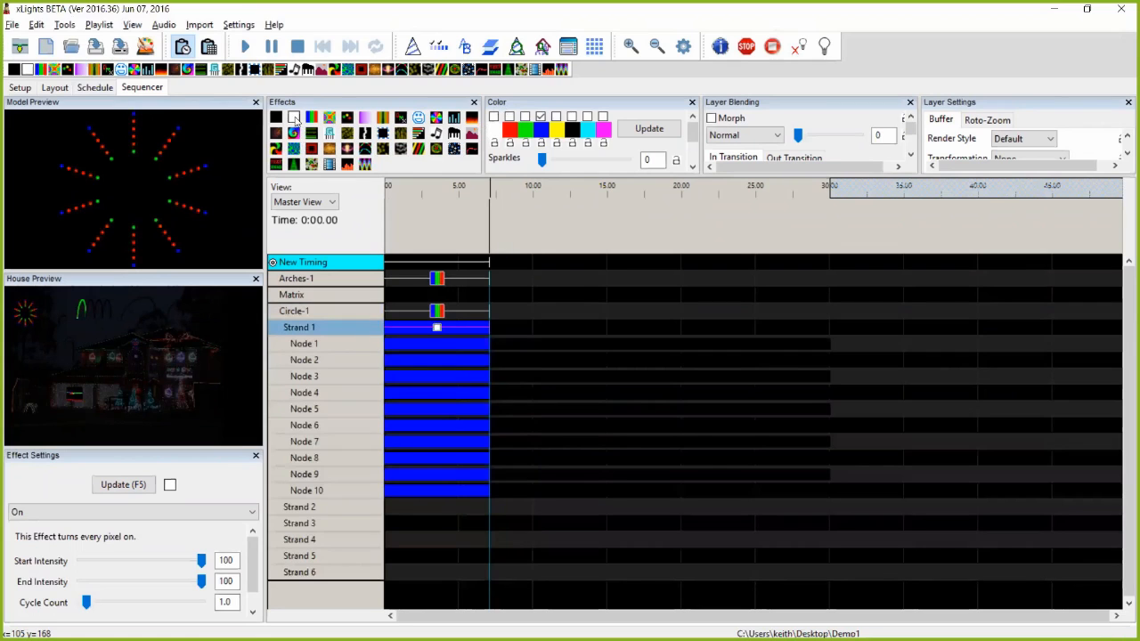
{"action": "left_click", "coordinate": [436, 328]}
{"action": "left_click_drag", "start_coordinate": [440, 344], "coordinate": [436, 346]}
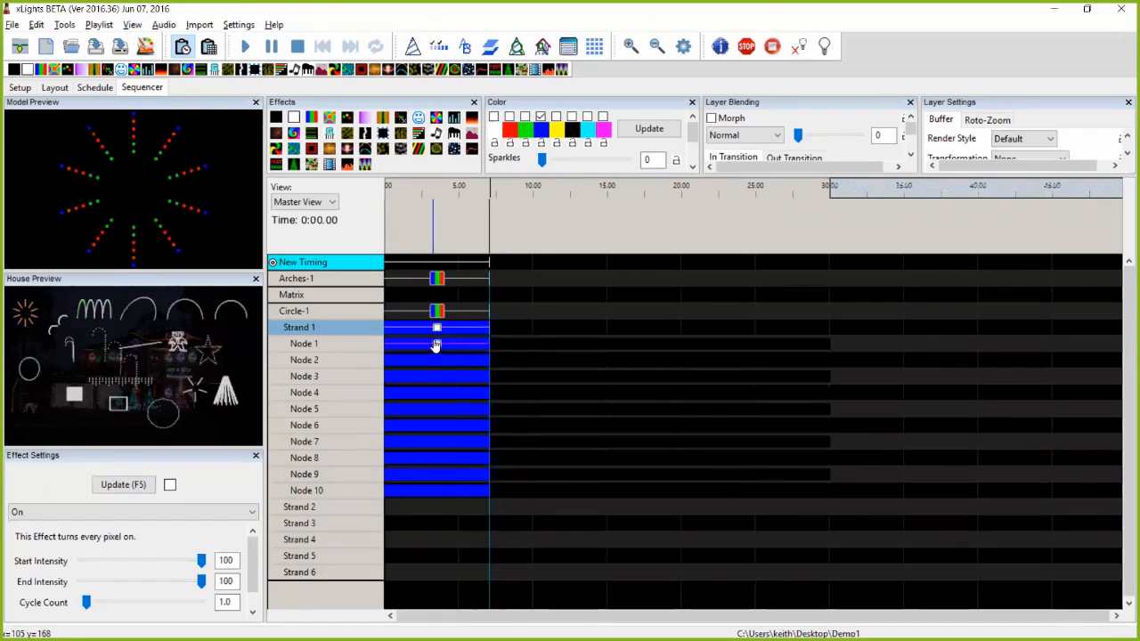
- Add white to the Node 1 On effect's active colours and rotate Circle-1 by about 180 degrees in the house layout
{"action": "left_click", "coordinate": [494, 117]}
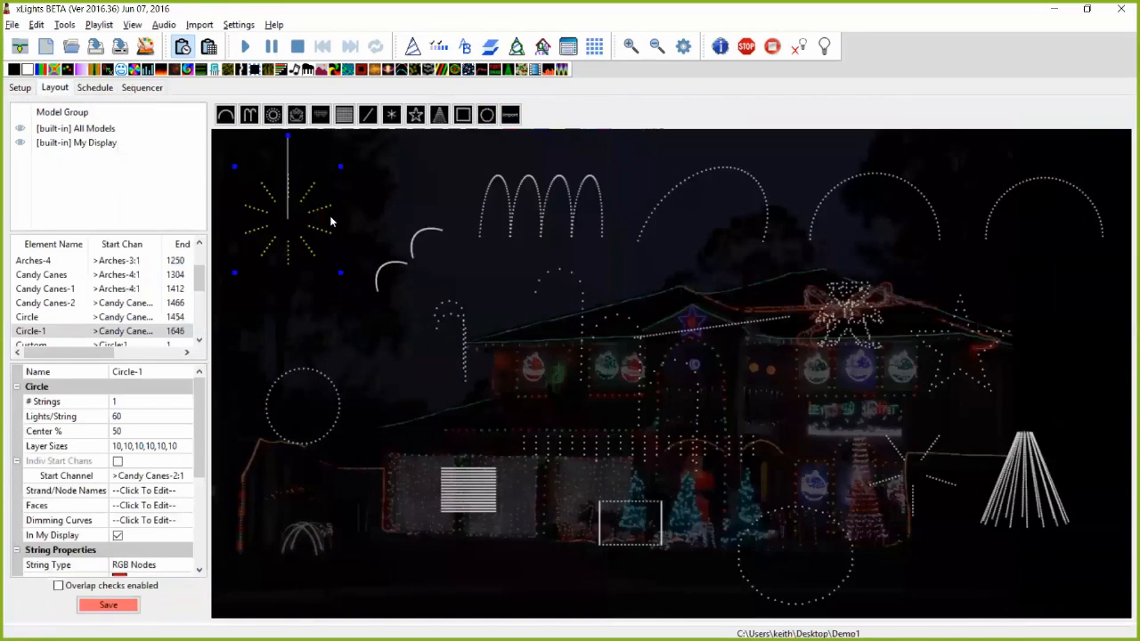
{"action": "left_click_drag", "start_coordinate": [295, 141], "coordinate": [288, 280]}
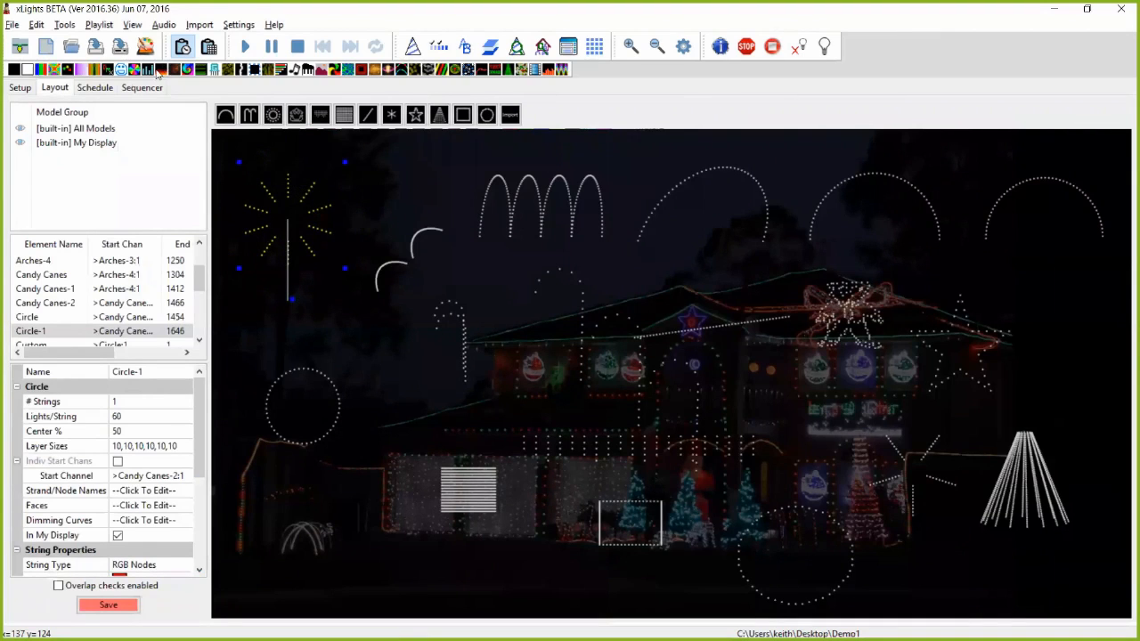
- Preview the Bars effects on Circle-1 and Arches-1 in the sequencer
{"action": "left_click", "coordinate": [143, 87]}
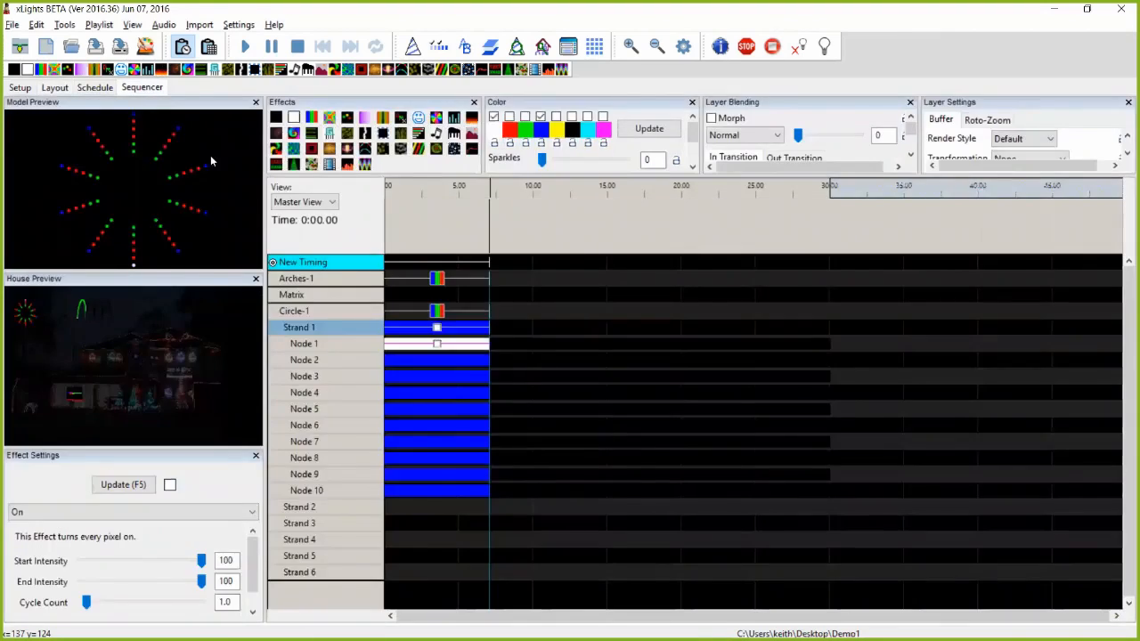
{"action": "left_click", "coordinate": [440, 312]}
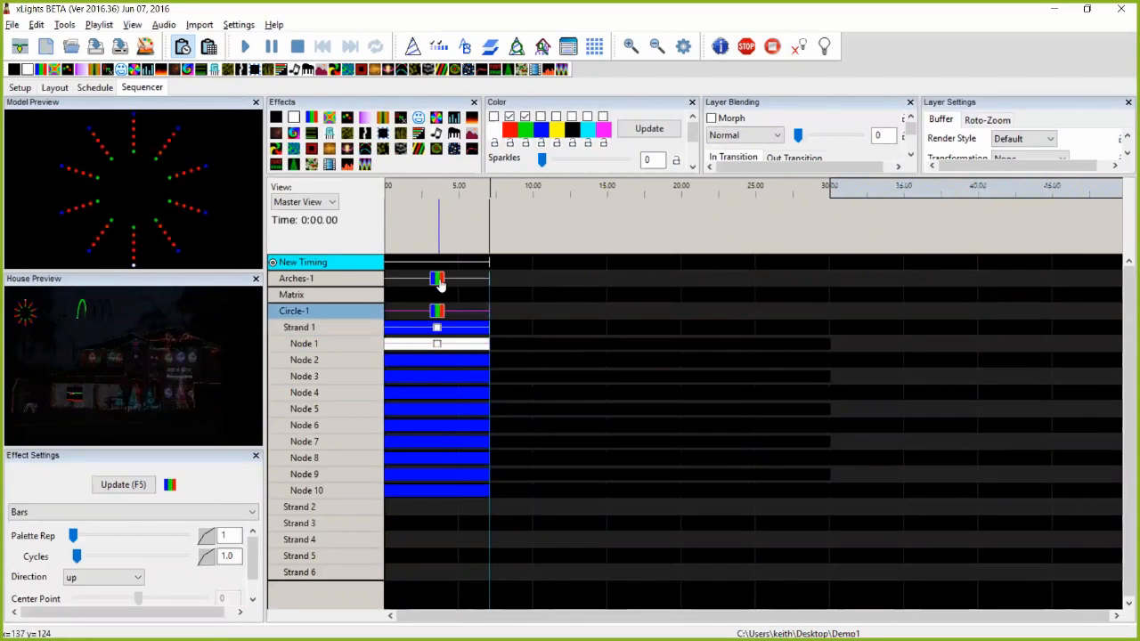
{"action": "left_click", "coordinate": [439, 281]}
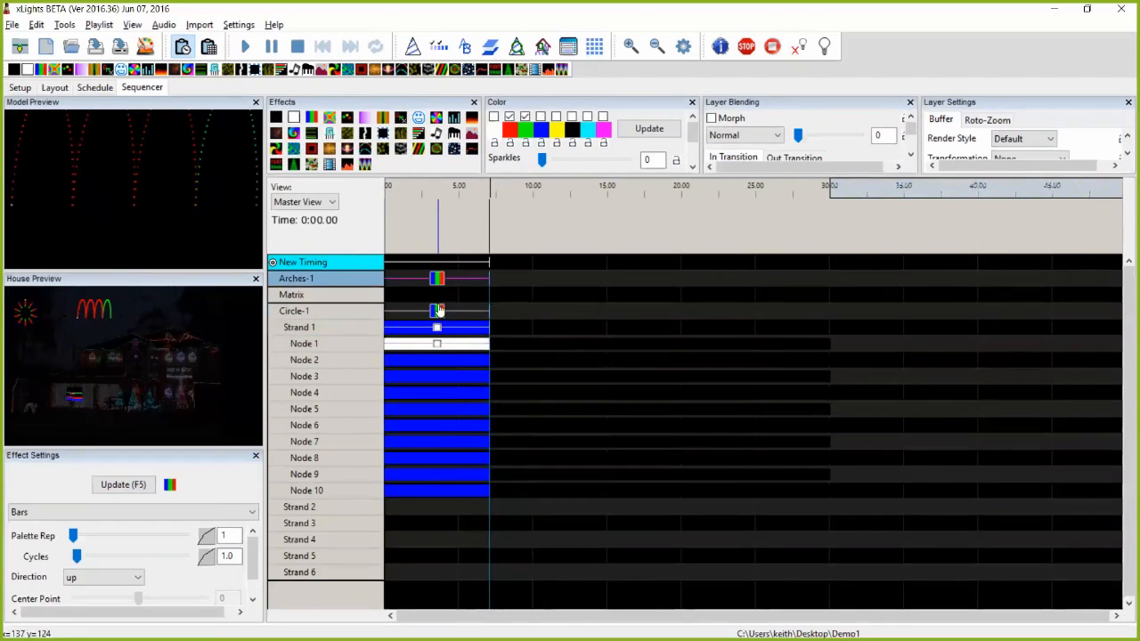
{"action": "left_click", "coordinate": [439, 313]}
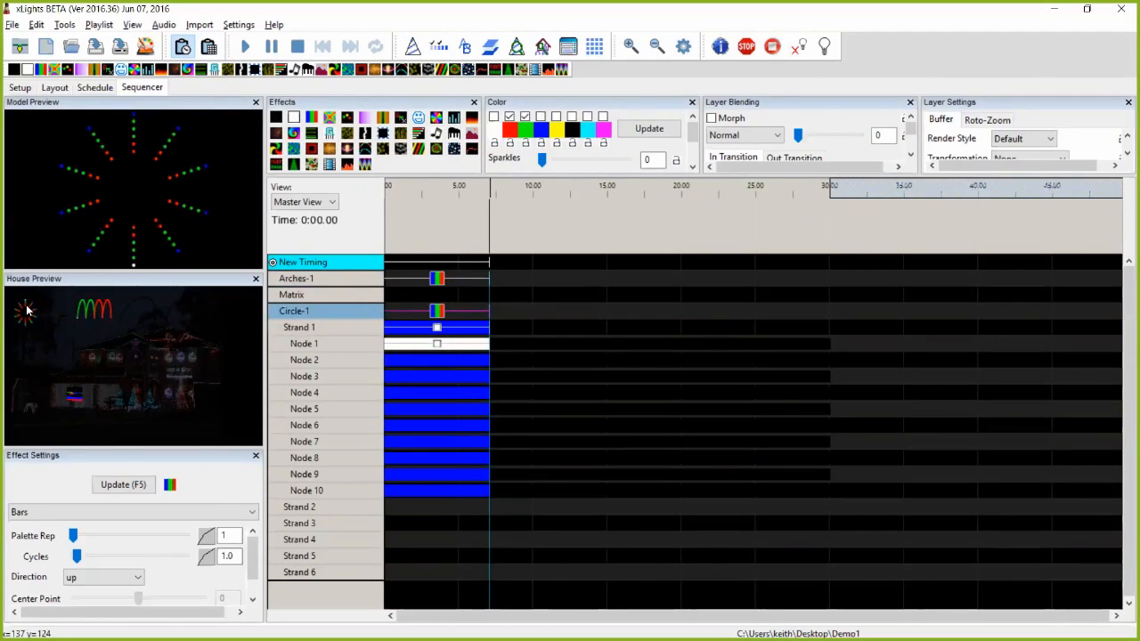
- Float the House Preview as a separate window over the timeline and enlarge it
{"action": "left_click", "coordinate": [255, 278]}
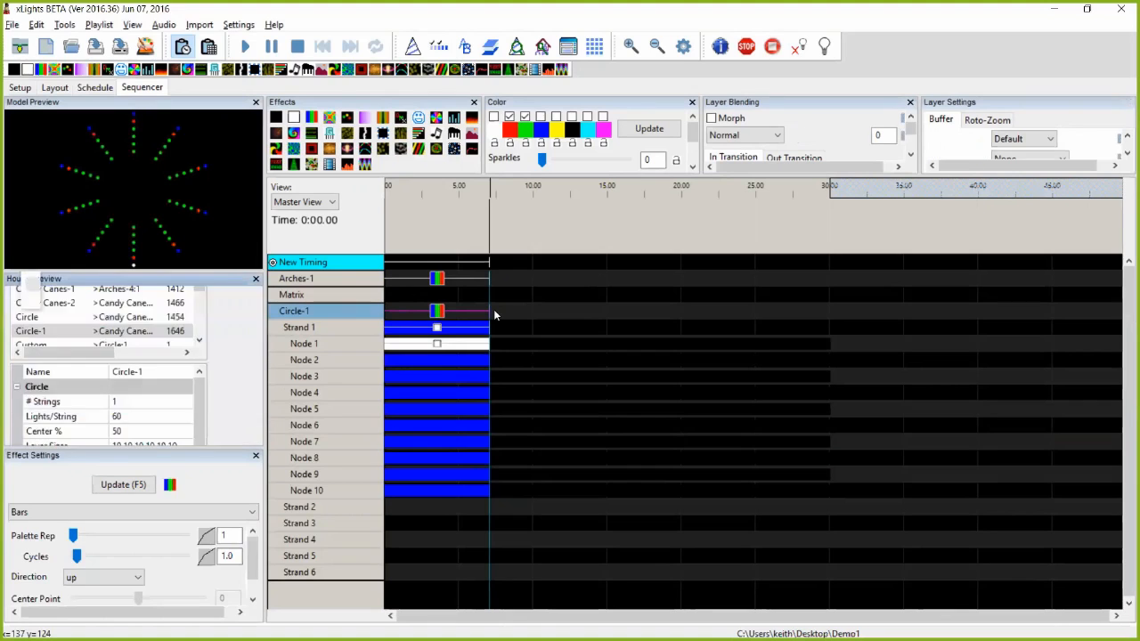
{"action": "left_click_drag", "start_coordinate": [503, 250], "coordinate": [438, 213]}
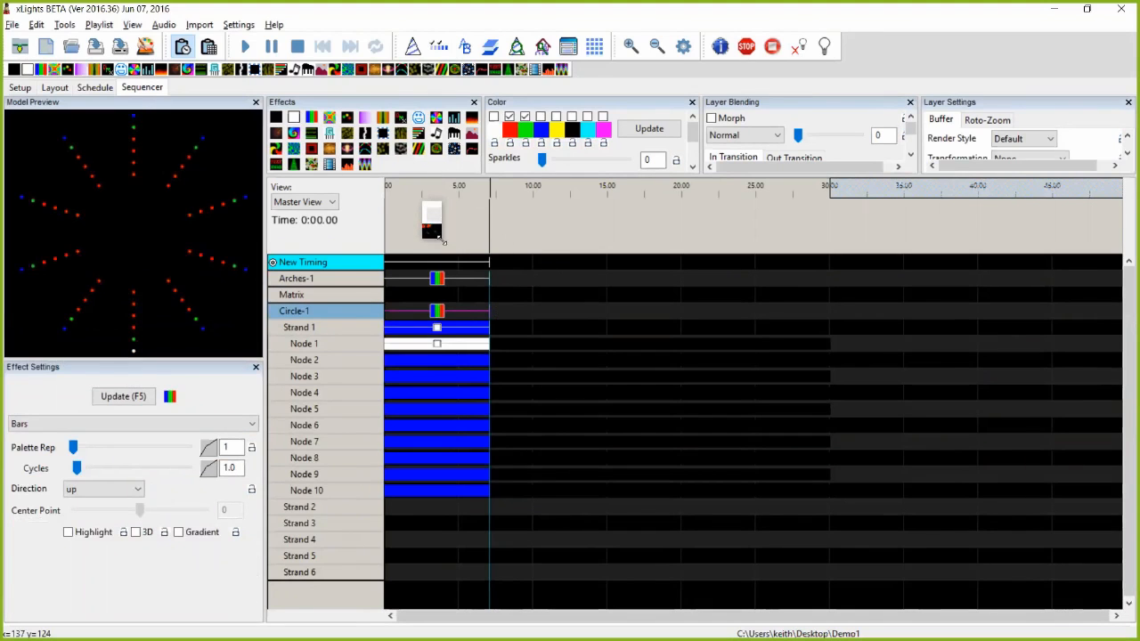
{"action": "left_click_drag", "start_coordinate": [443, 238], "coordinate": [992, 569]}
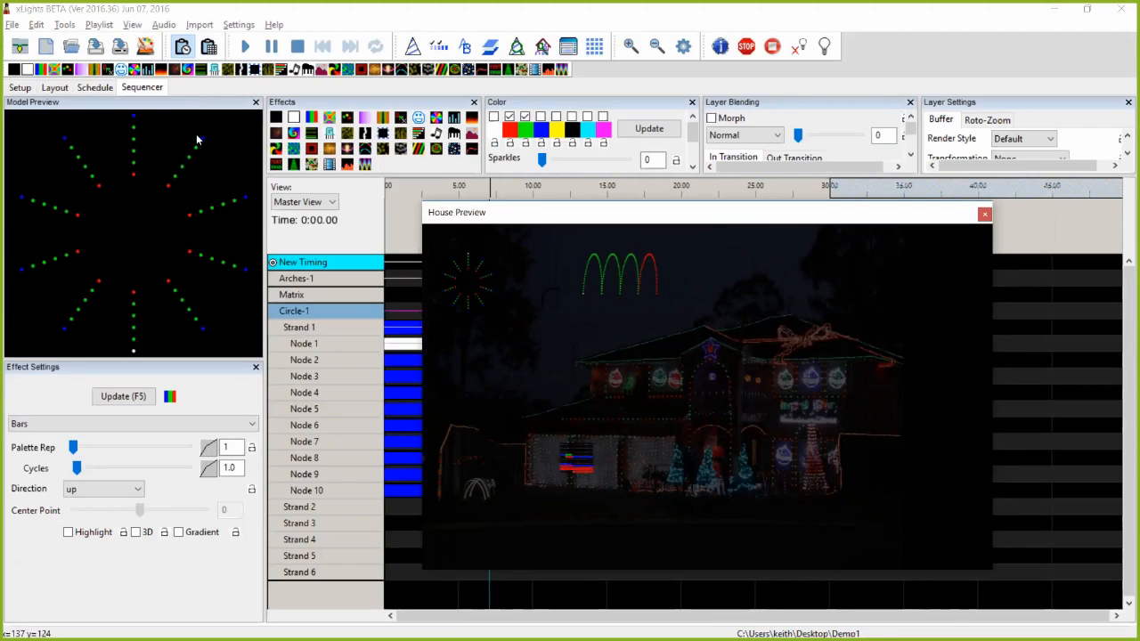
- Return to the house layout and move the existing icicles model so it hangs above the garage doors
{"action": "left_click_drag", "start_coordinate": [882, 225], "coordinate": [37, 87]}
{"action": "left_click", "coordinate": [52, 87]}
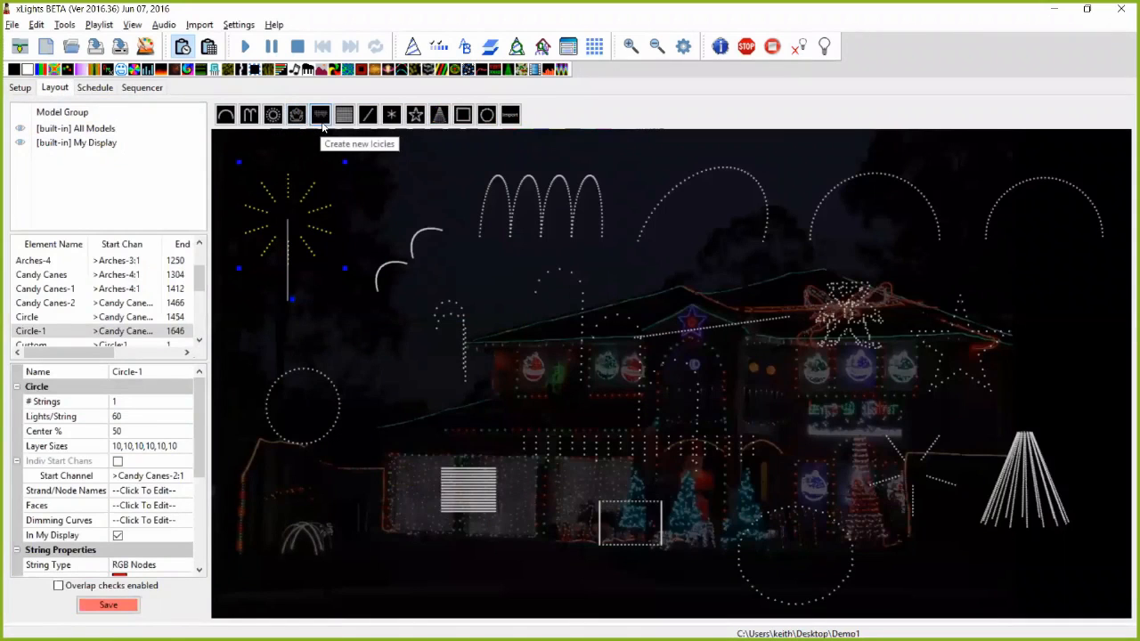
{"action": "left_click", "coordinate": [320, 114]}
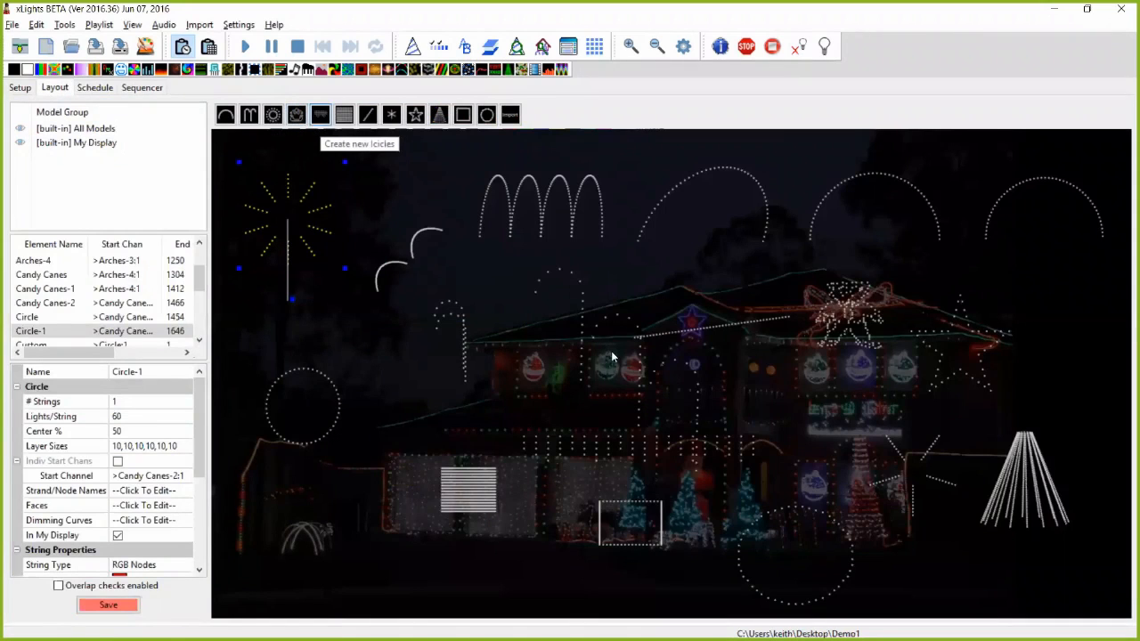
{"action": "left_click", "coordinate": [596, 450]}
{"action": "left_click_drag", "start_coordinate": [595, 450], "coordinate": [453, 435]}
- Set the icicles' drop pattern to 4,5,3
{"action": "left_click", "coordinate": [172, 431]}
{"action": "left_click", "coordinate": [153, 430]}
{"action": "left_click", "coordinate": [60, 429]}
{"action": "type", "text": "4"}
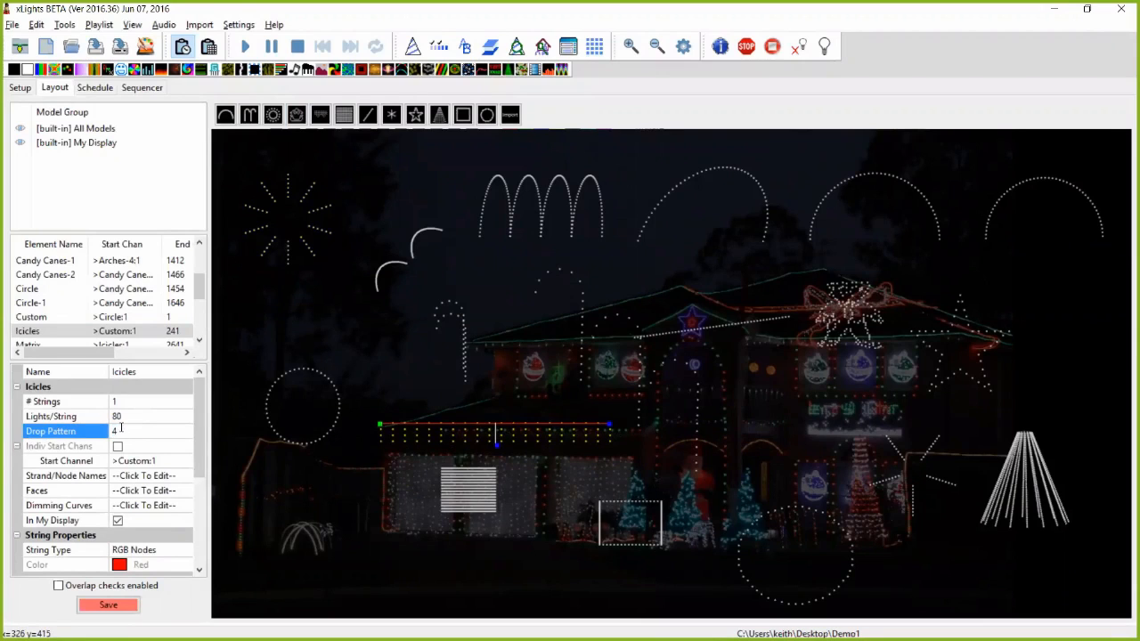
{"action": "type", "text": ",5,"}
{"action": "type", "text": "3"}
{"action": "key", "text": "Return"}
- Tilt and shorten the icicles to follow the sloping garage roofline, and adjust their drop height
{"action": "left_click_drag", "start_coordinate": [609, 424], "coordinate": [513, 379]}
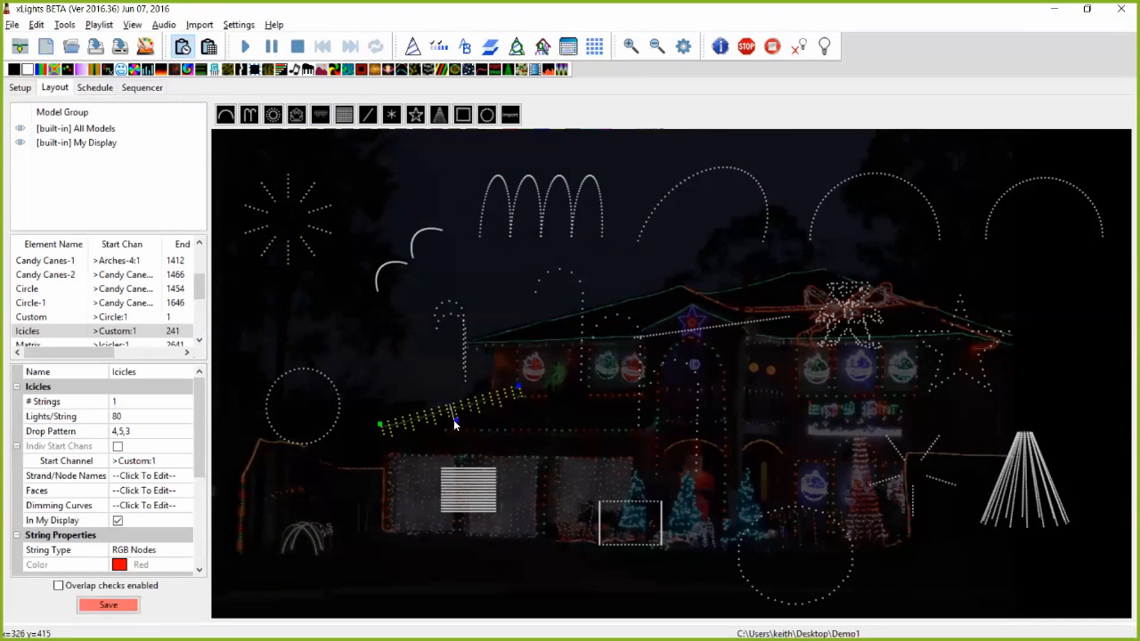
{"action": "left_click_drag", "start_coordinate": [456, 416], "coordinate": [447, 422]}
{"action": "left_click", "coordinate": [414, 355]}
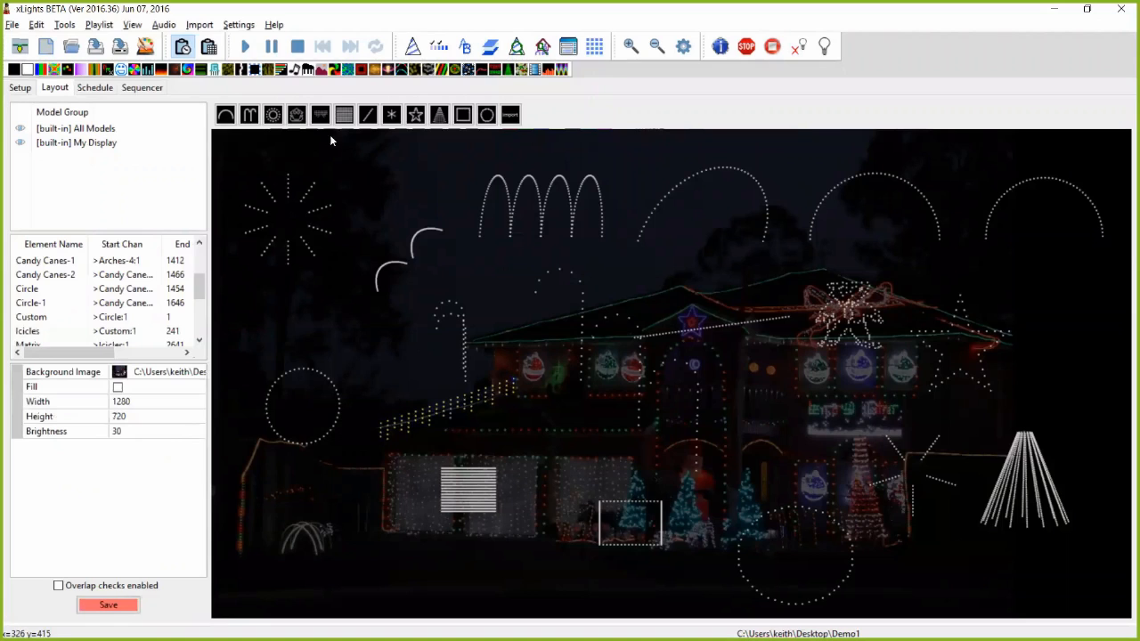
- Try adding a matrix model over the garage doors and view its starting location options
{"action": "left_click", "coordinate": [346, 116]}
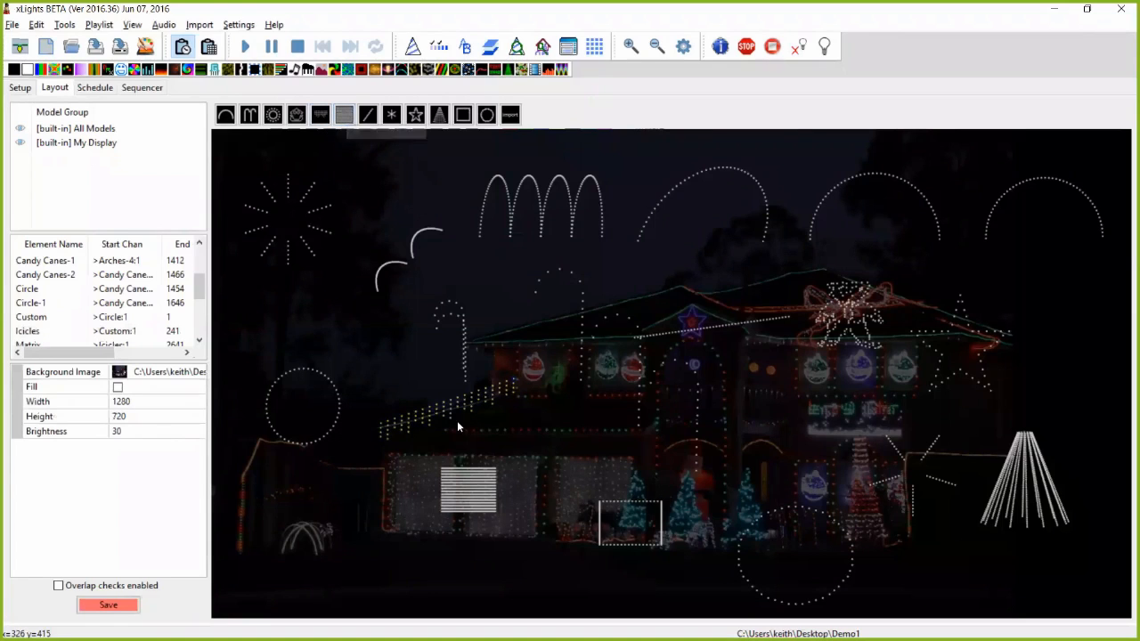
{"action": "left_click", "coordinate": [462, 481]}
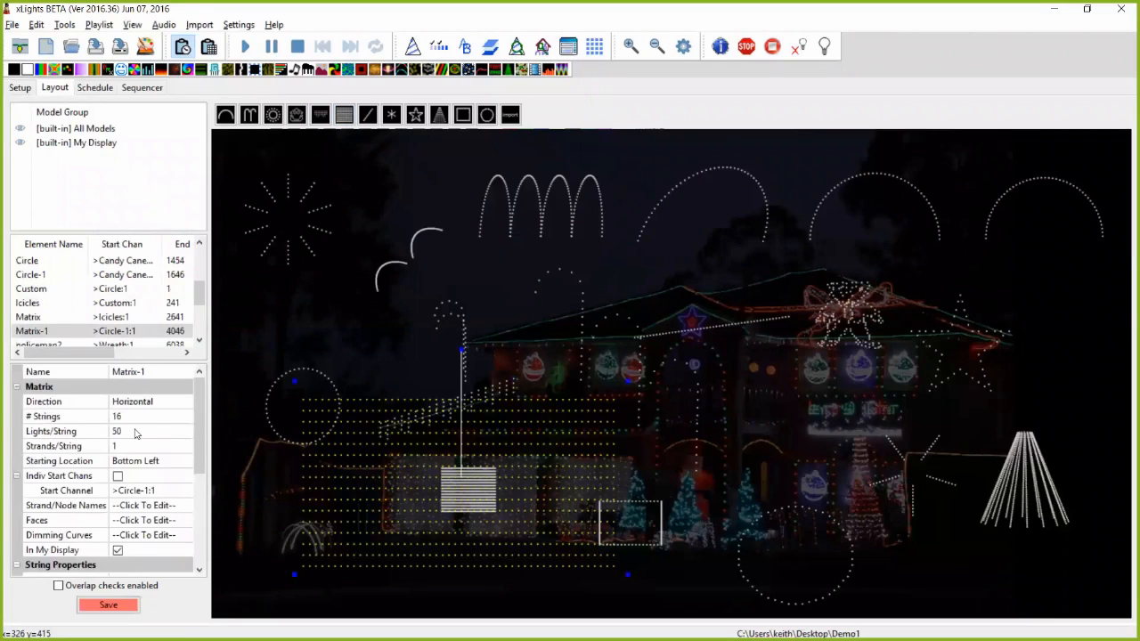
{"action": "left_click", "coordinate": [181, 464]}
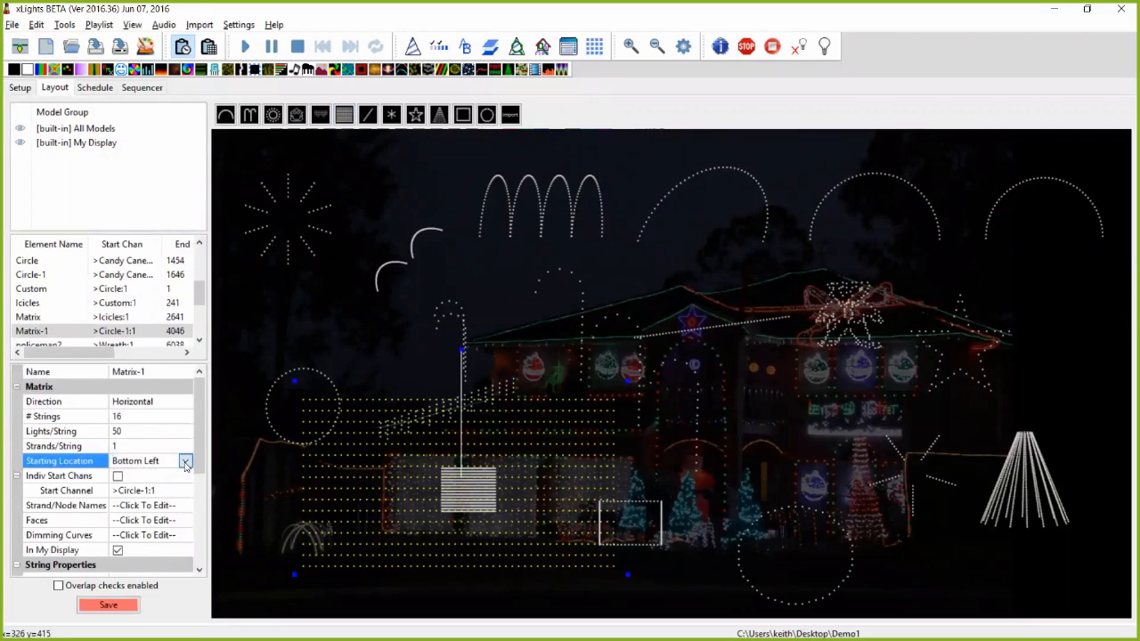
{"action": "left_click", "coordinate": [185, 461]}
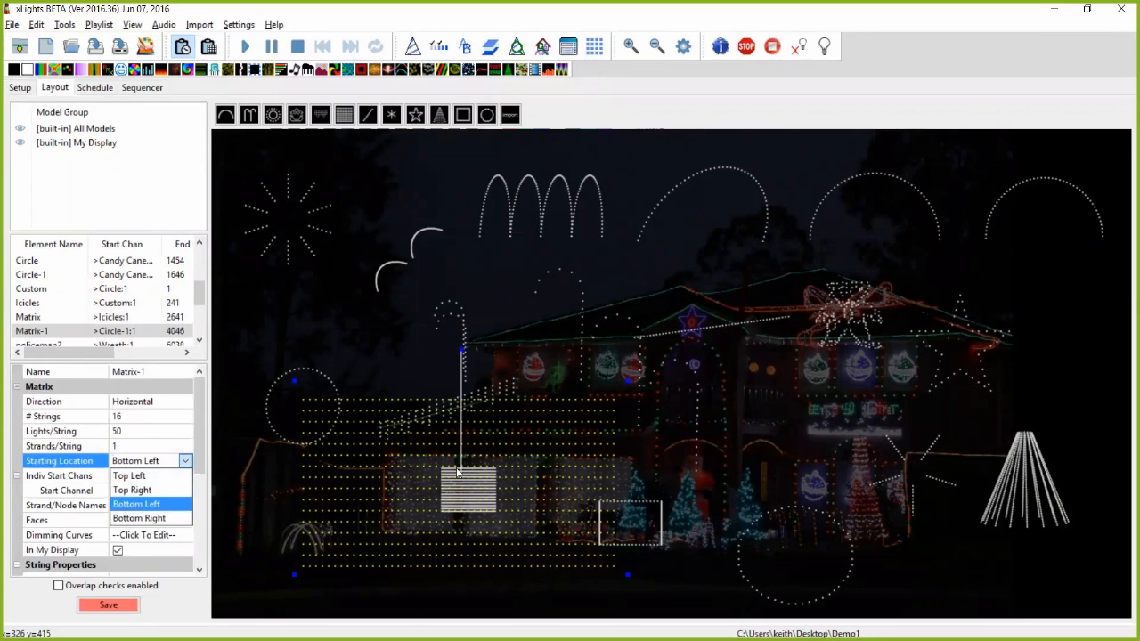
{"action": "left_click", "coordinate": [524, 479]}
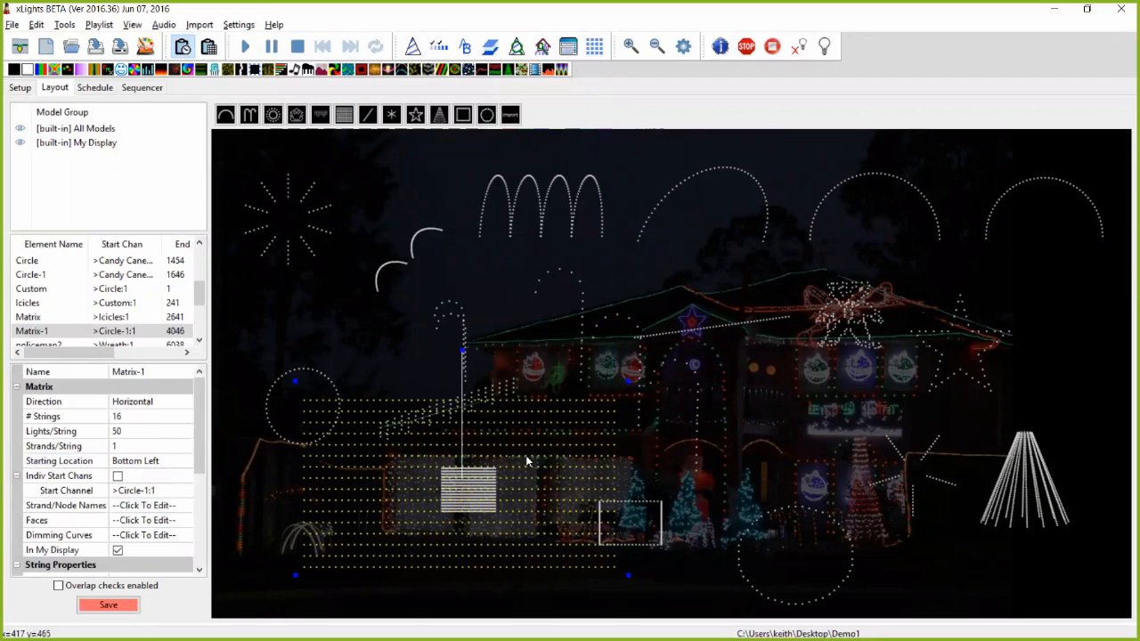
{"action": "left_click", "coordinate": [525, 457]}
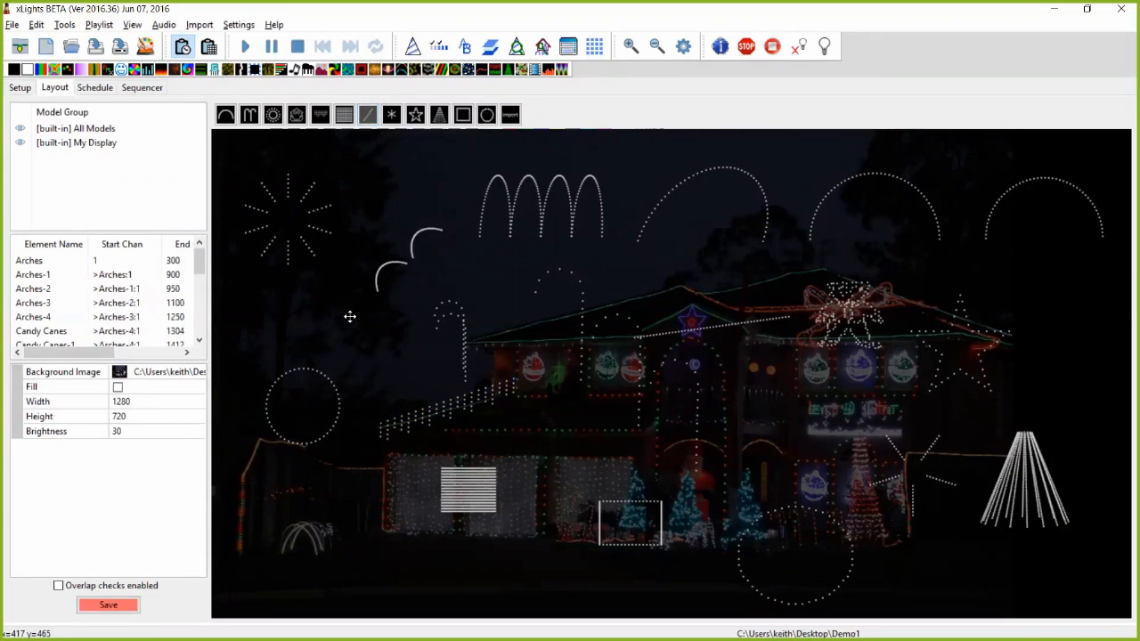
- Draw a sloping single line model between the circle and the candy cane, and place a spinner model above the central roof peak
{"action": "left_click_drag", "start_coordinate": [323, 338], "coordinate": [400, 305]}
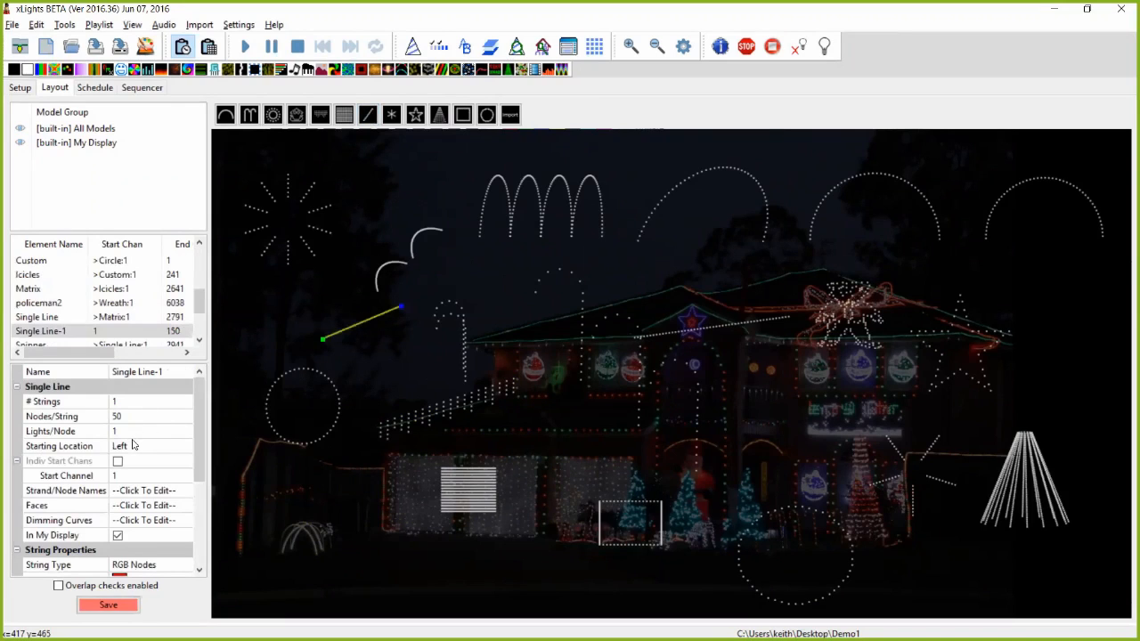
{"action": "left_click", "coordinate": [392, 117]}
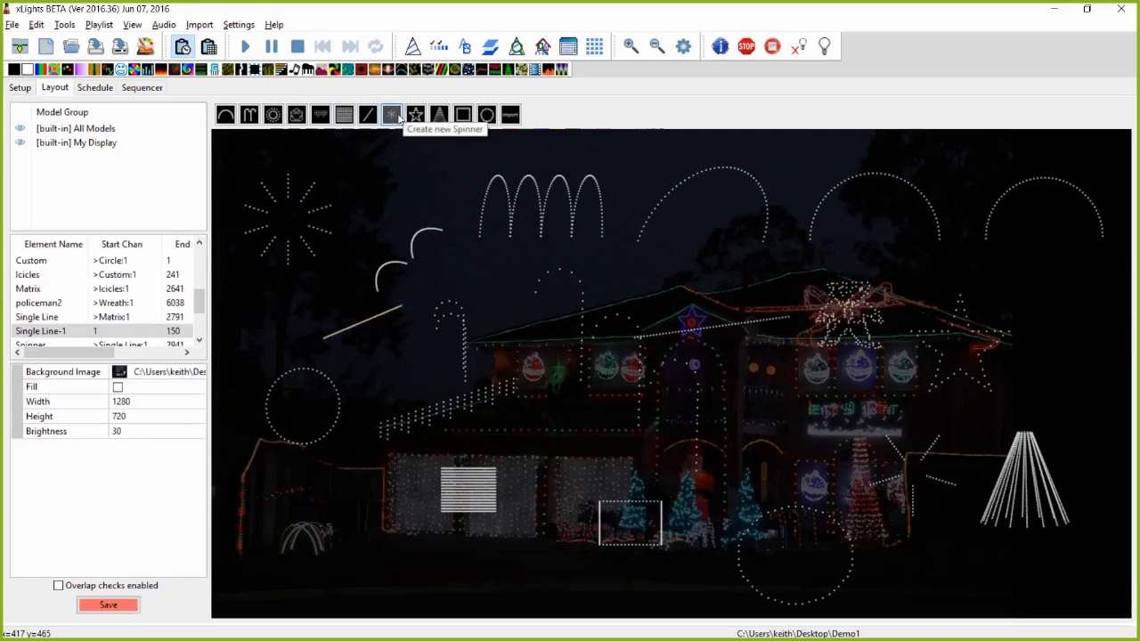
{"action": "left_click_drag", "start_coordinate": [672, 311], "coordinate": [716, 264]}
{"action": "left_click_drag", "start_coordinate": [674, 310], "coordinate": [698, 277]}
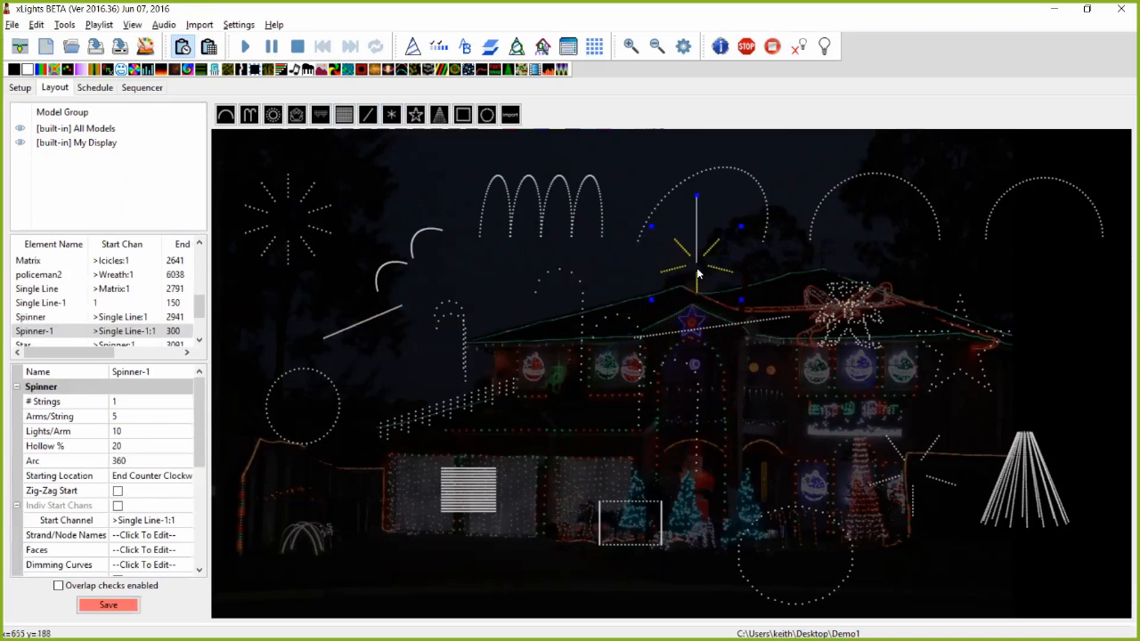
- Try 36 arms per string on the new spinner
{"action": "left_click", "coordinate": [142, 401]}
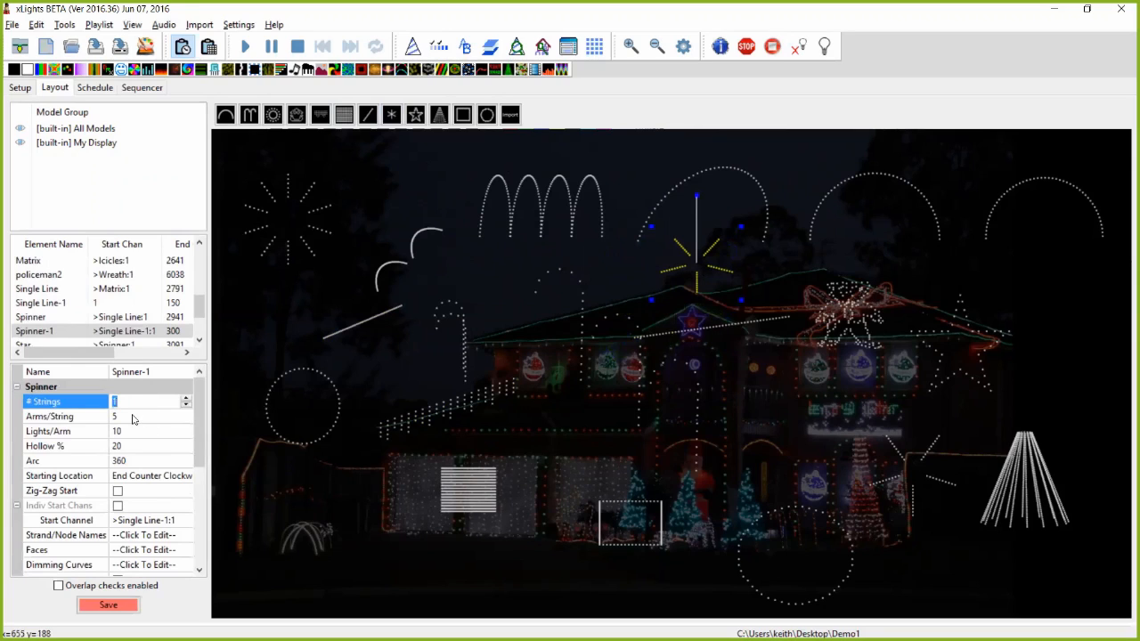
{"action": "left_click", "coordinate": [133, 417]}
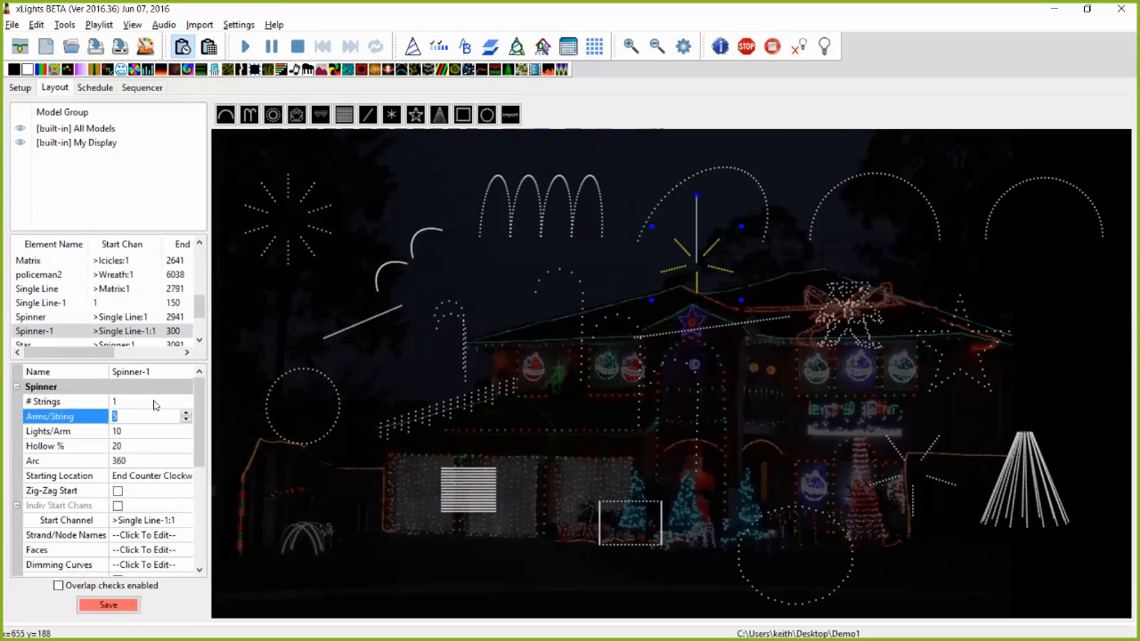
{"action": "type", "text": "36"}
{"action": "key", "text": "Return"}
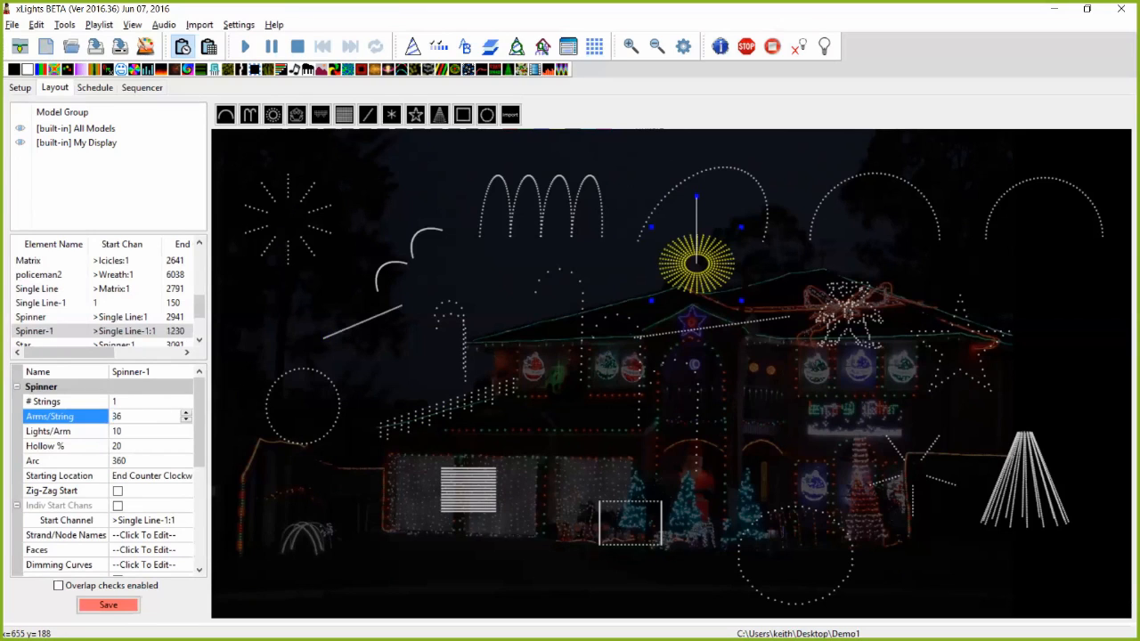
- Set the spinner's arms per string to 12
{"action": "left_click", "coordinate": [76, 419]}
{"action": "type", "text": "12"}
{"action": "key", "text": "Tab"}
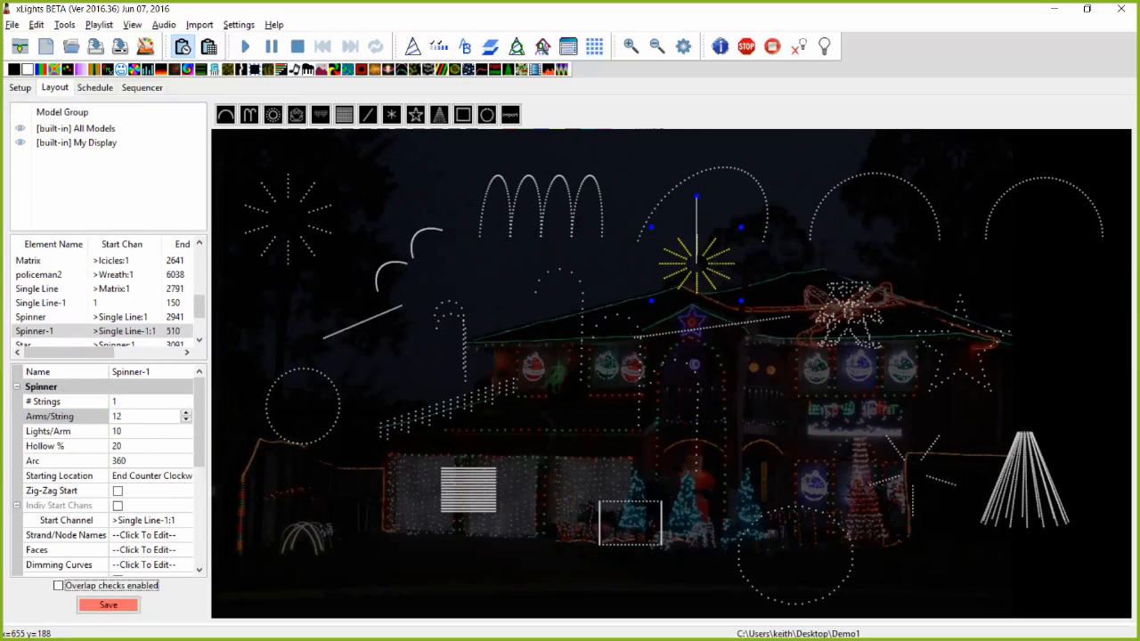
- Try 2 lights per arm on the spinner, and restore the value to 10
{"action": "left_click", "coordinate": [124, 432]}
{"action": "type", "text": "2"}
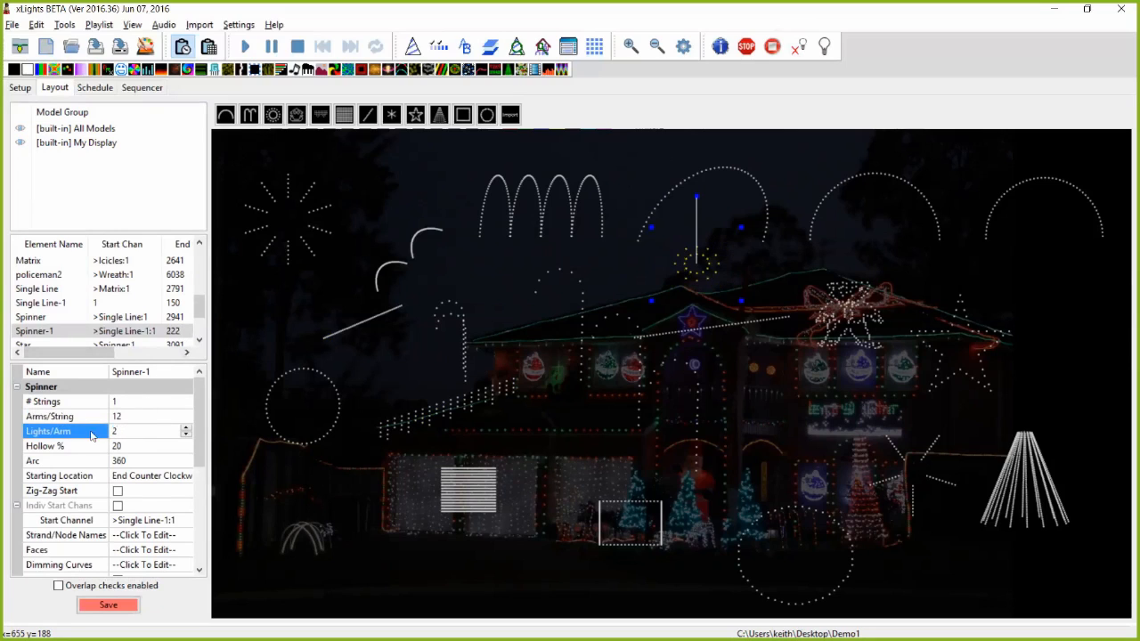
{"action": "key", "text": "BackSpace"}
{"action": "type", "text": "10"}
{"action": "key", "text": "Return"}
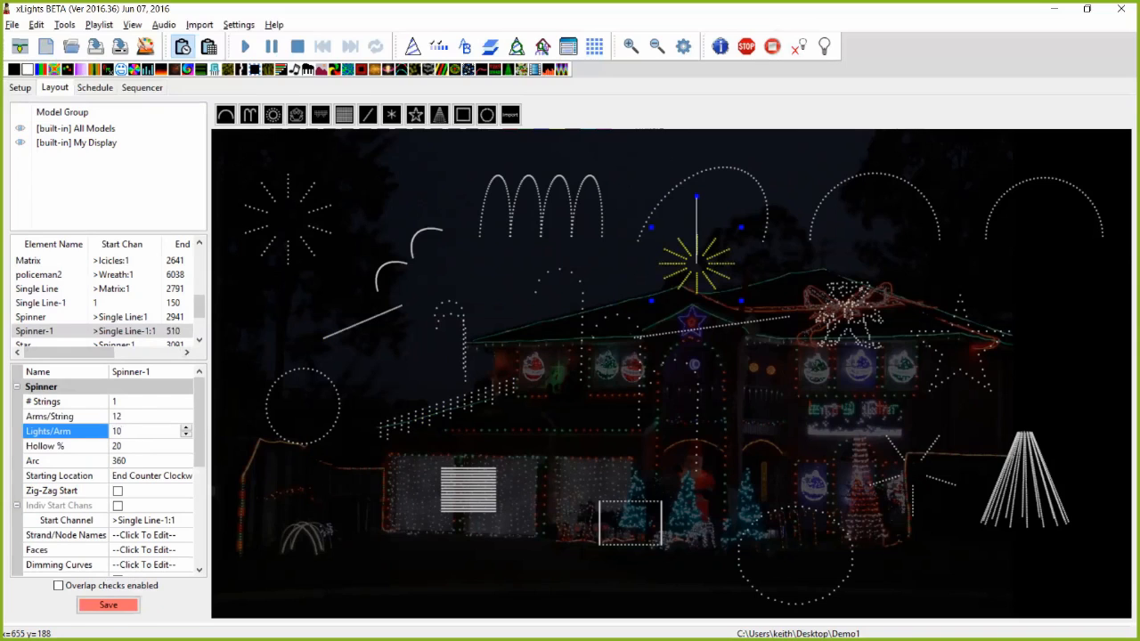
- Try reducing the spinner's hollow percentage stepwise to 2
{"action": "left_click", "coordinate": [127, 445]}
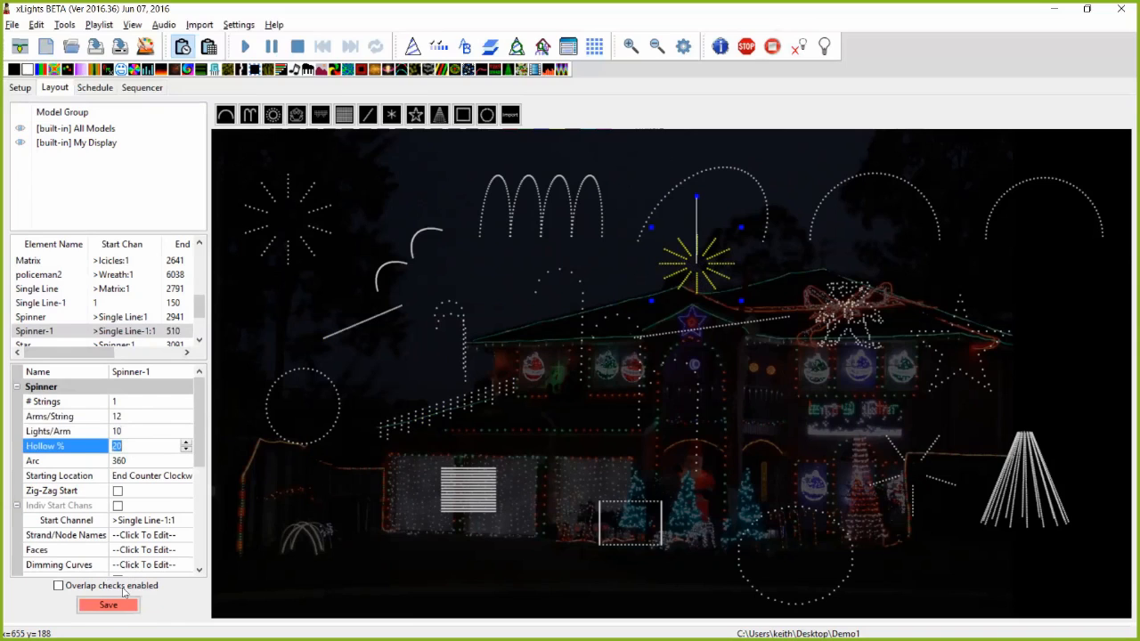
{"action": "left_click", "coordinate": [185, 451]}
{"action": "left_click", "coordinate": [185, 450]}
{"action": "left_click", "coordinate": [185, 451]}
{"action": "left_click", "coordinate": [185, 451]}
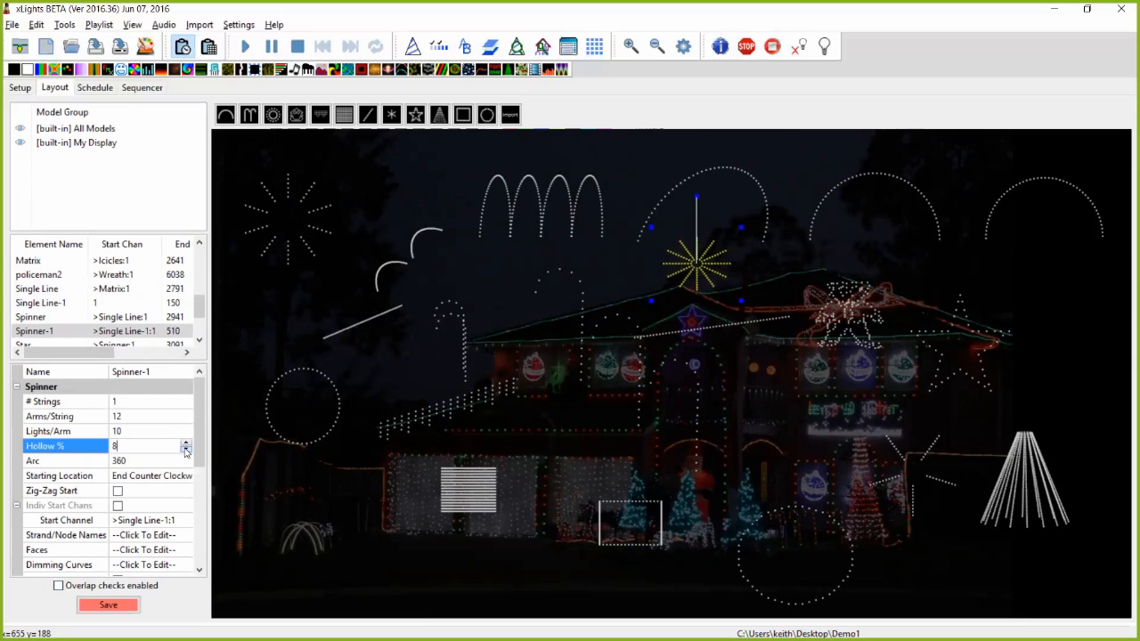
{"action": "left_click", "coordinate": [187, 437]}
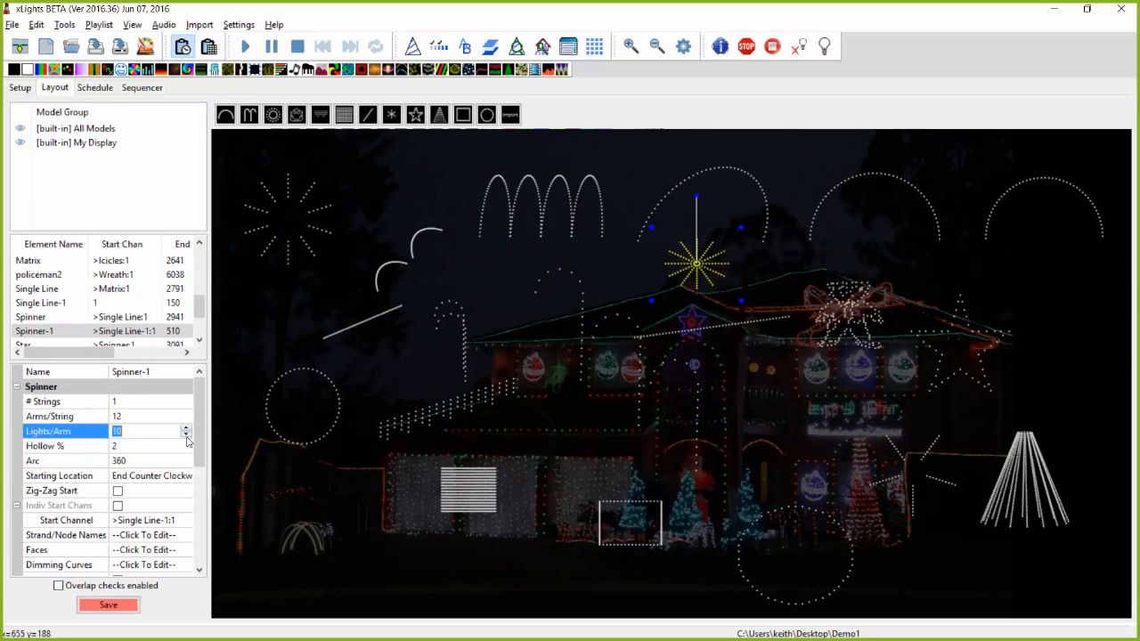
- Set the spinner's hollow percentage to 50 and stretch the model slightly taller
{"action": "left_click", "coordinate": [143, 449]}
{"action": "type", "text": "50"}
{"action": "key", "text": "Return"}
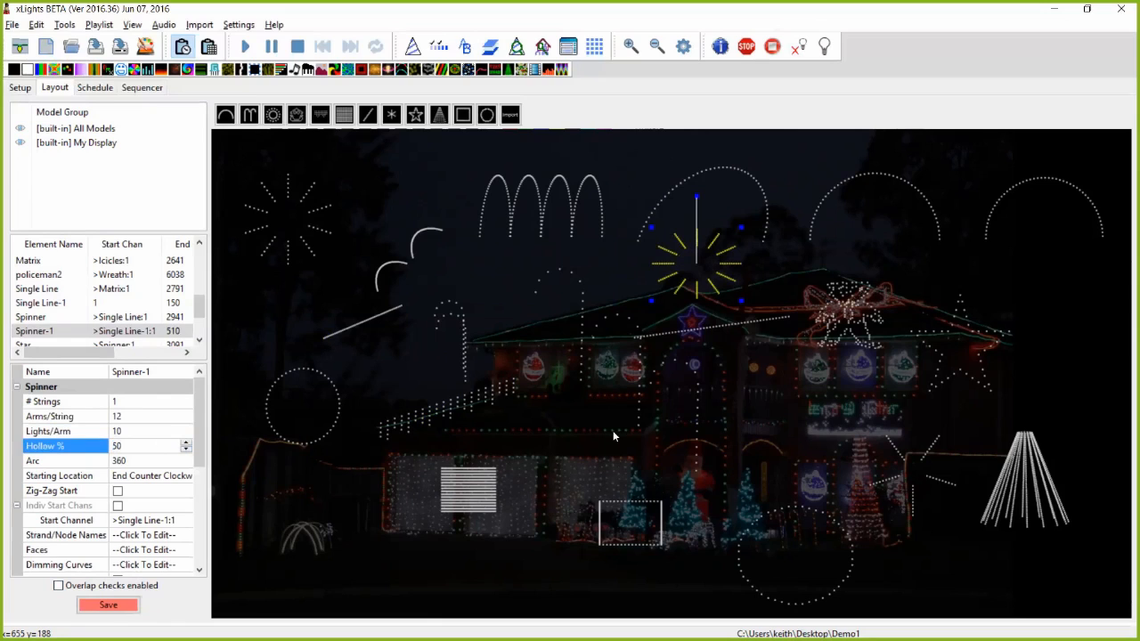
{"action": "mouse_move", "coordinate": [741, 302]}
{"action": "left_mouse_down"}
{"action": "mouse_move", "coordinate": [789, 355]}
{"action": "mouse_move", "coordinate": [738, 310]}
{"action": "left_mouse_up"}
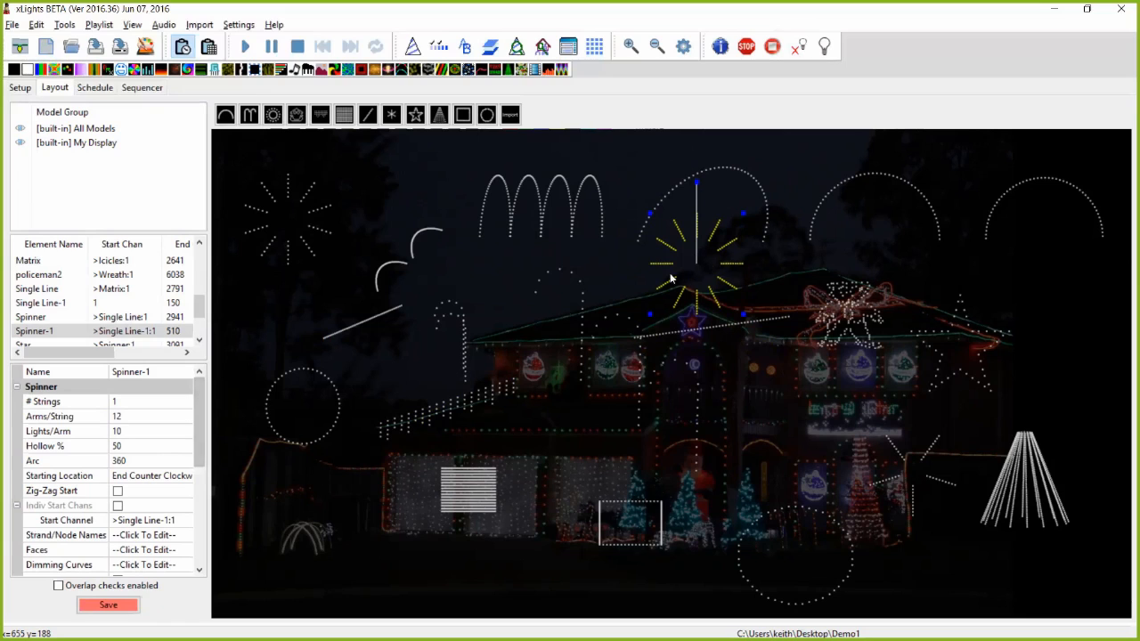
- Set the spinner's arc to 180
{"action": "left_click", "coordinate": [134, 462]}
{"action": "type", "text": "180"}
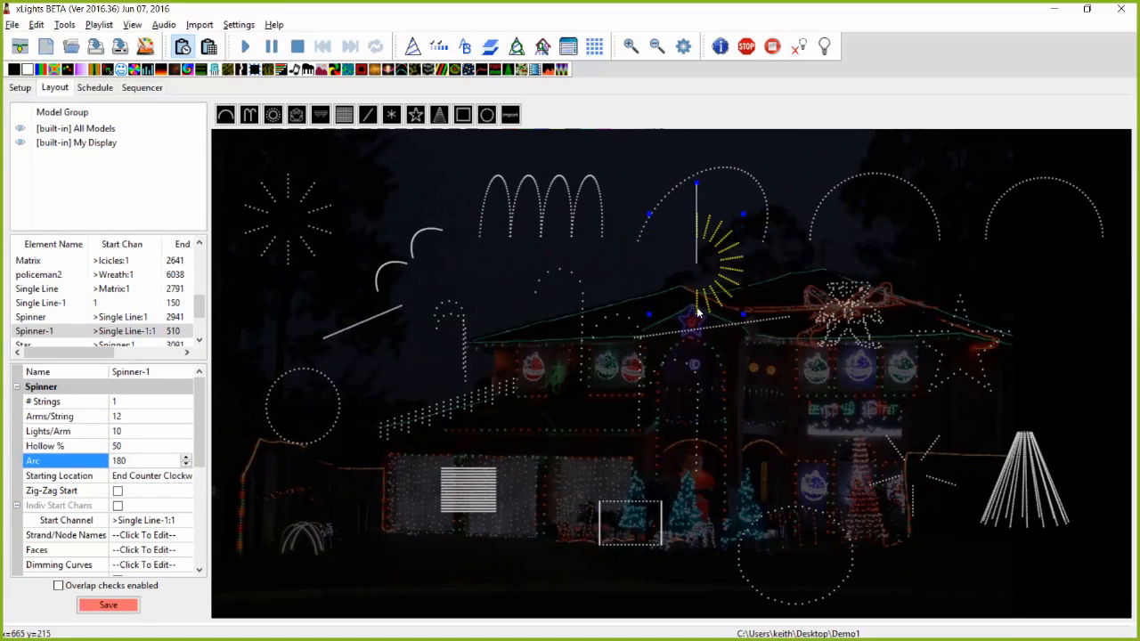
- Try turning the half spinner a quarter turn counterclockwise, set its arc to 360, and rotate it back upright
{"action": "left_click_drag", "start_coordinate": [697, 192], "coordinate": [599, 270]}
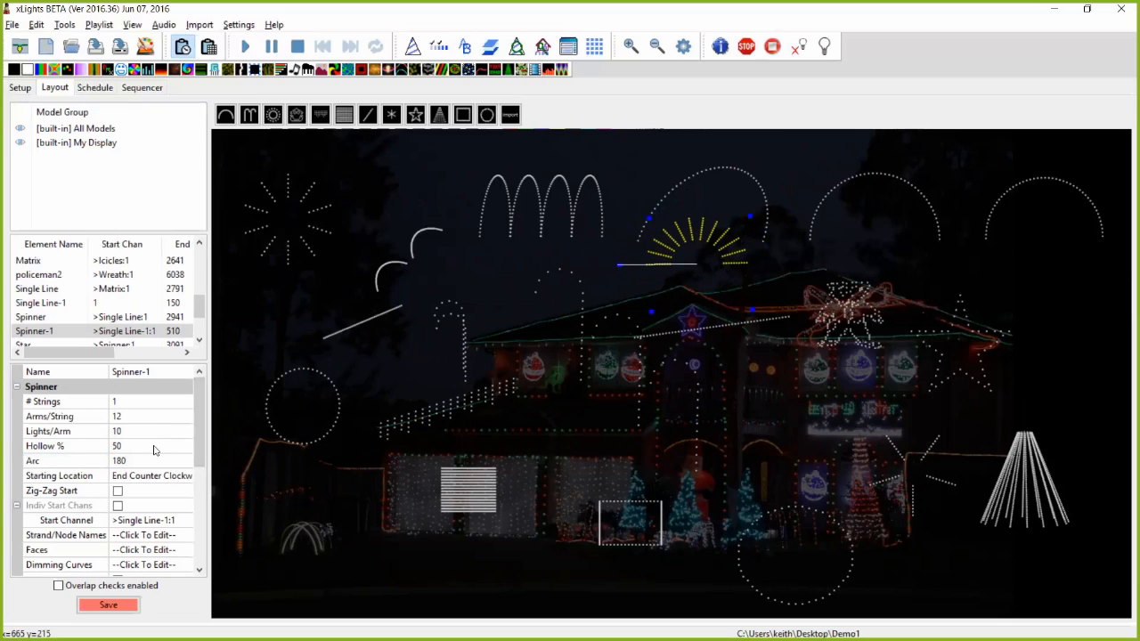
{"action": "left_click", "coordinate": [130, 460]}
{"action": "type", "text": "360"}
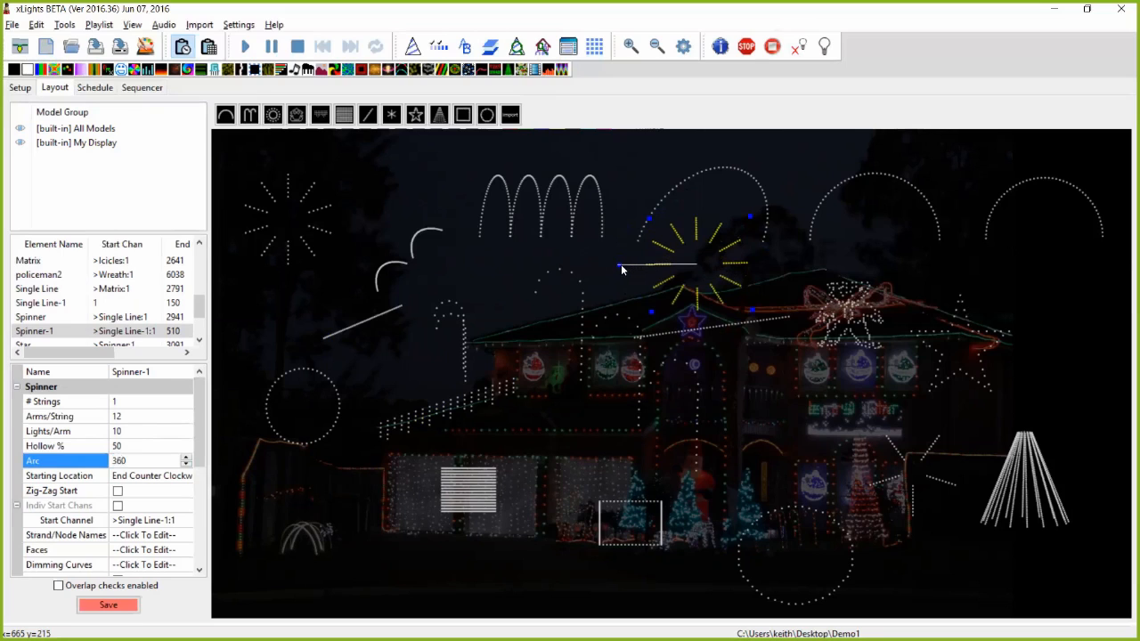
{"action": "left_click_drag", "start_coordinate": [620, 268], "coordinate": [698, 211]}
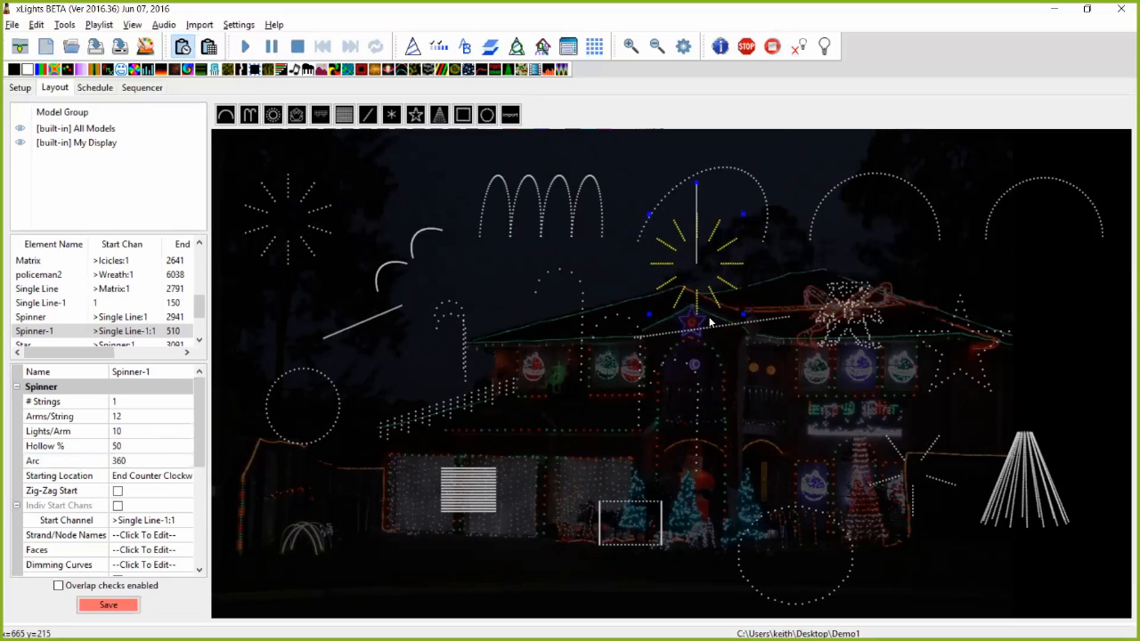
- Review the spinner's starting location options and try switching its zig-zag start on and off
{"action": "left_click", "coordinate": [144, 477]}
{"action": "left_click", "coordinate": [145, 477]}
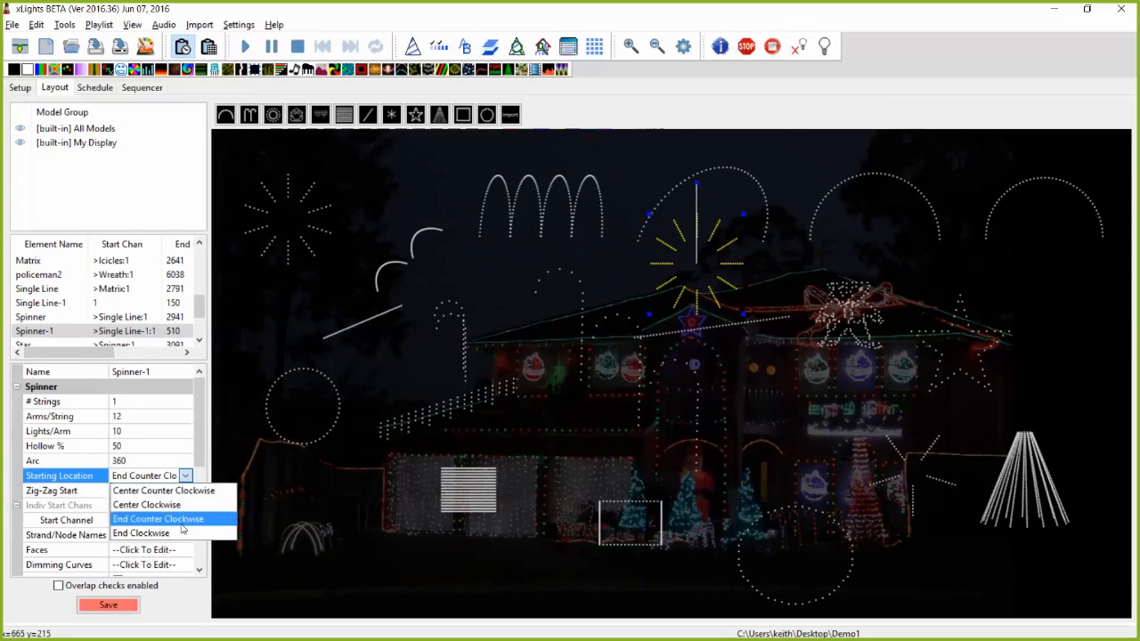
{"action": "left_click", "coordinate": [698, 323]}
{"action": "left_click", "coordinate": [698, 323]}
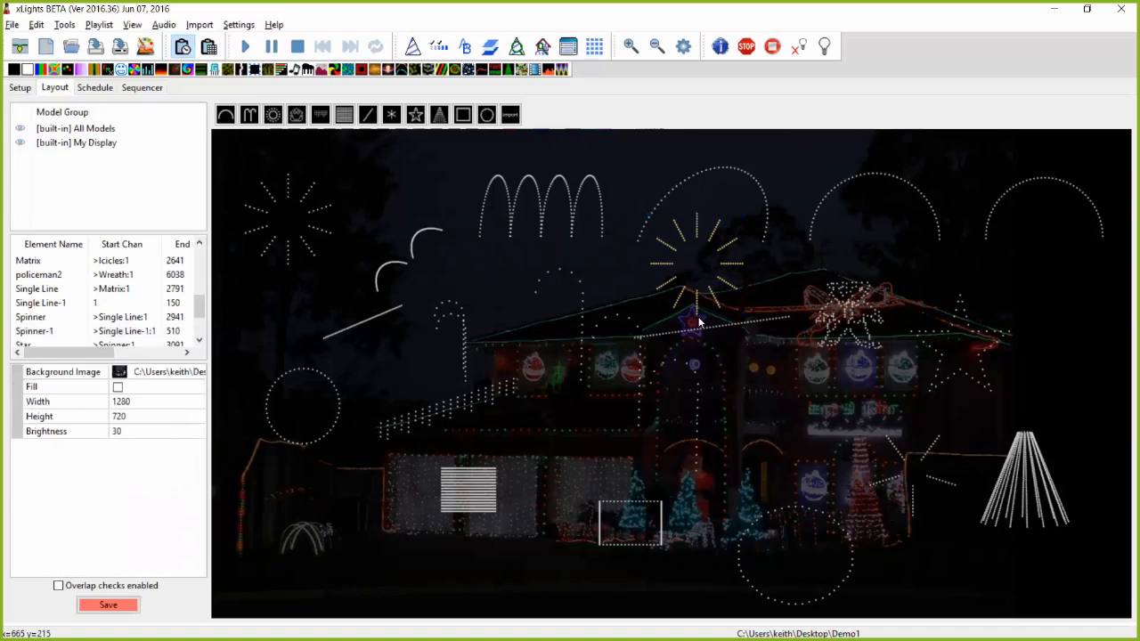
{"action": "left_click", "coordinate": [698, 322]}
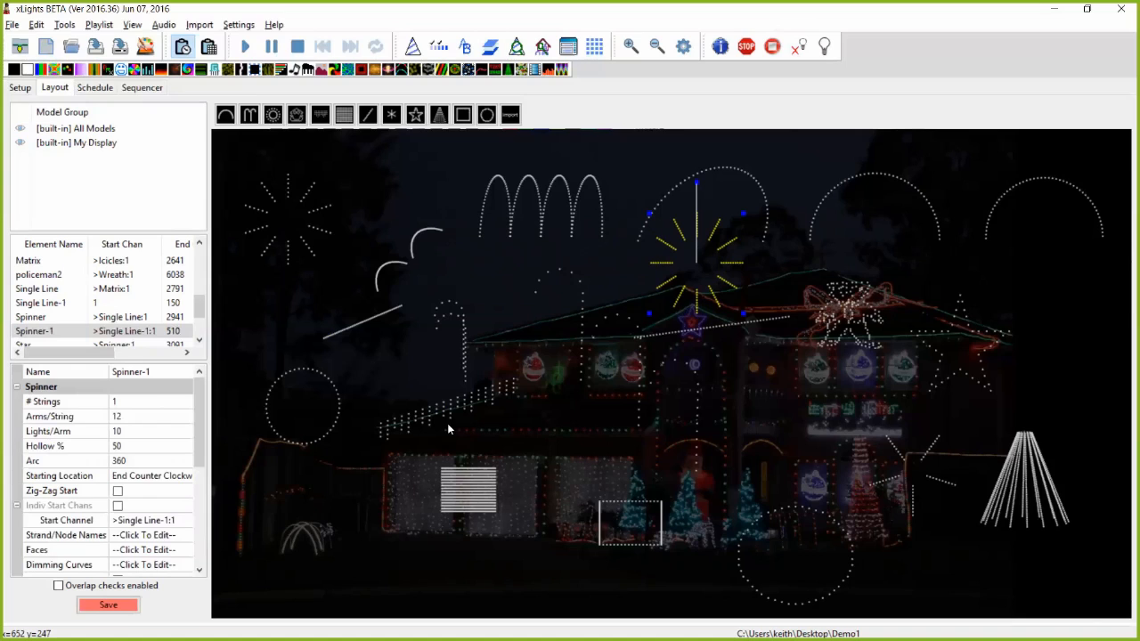
{"action": "left_click", "coordinate": [118, 495]}
{"action": "left_click", "coordinate": [119, 495]}
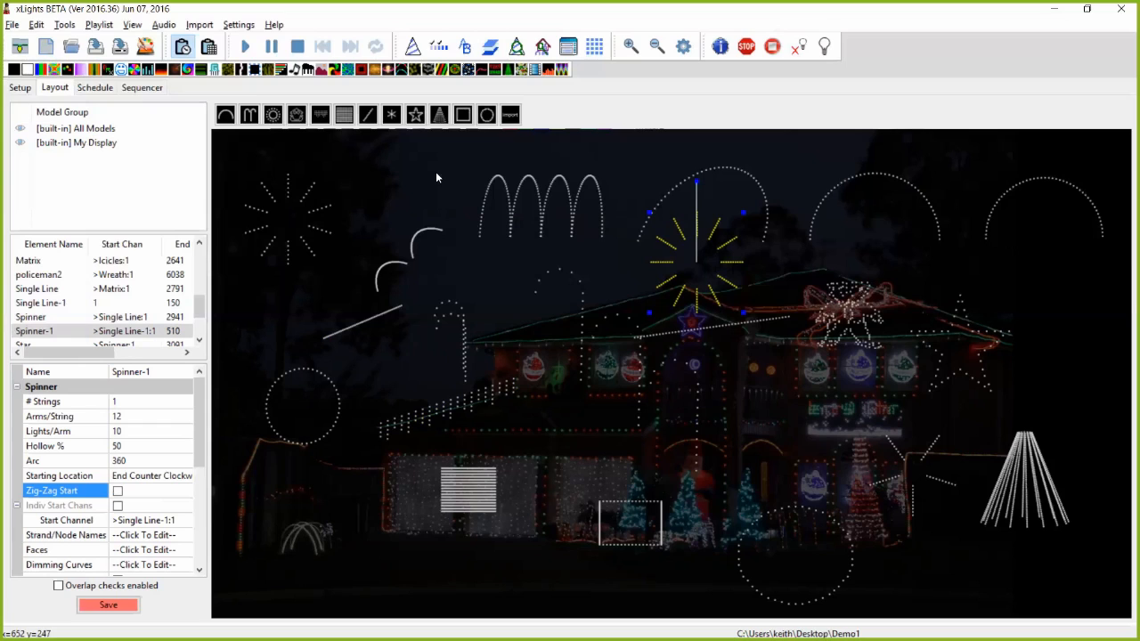
- Set the star model beside the roof to 60 lights per string
{"action": "left_click", "coordinate": [425, 125]}
{"action": "left_click", "coordinate": [954, 365]}
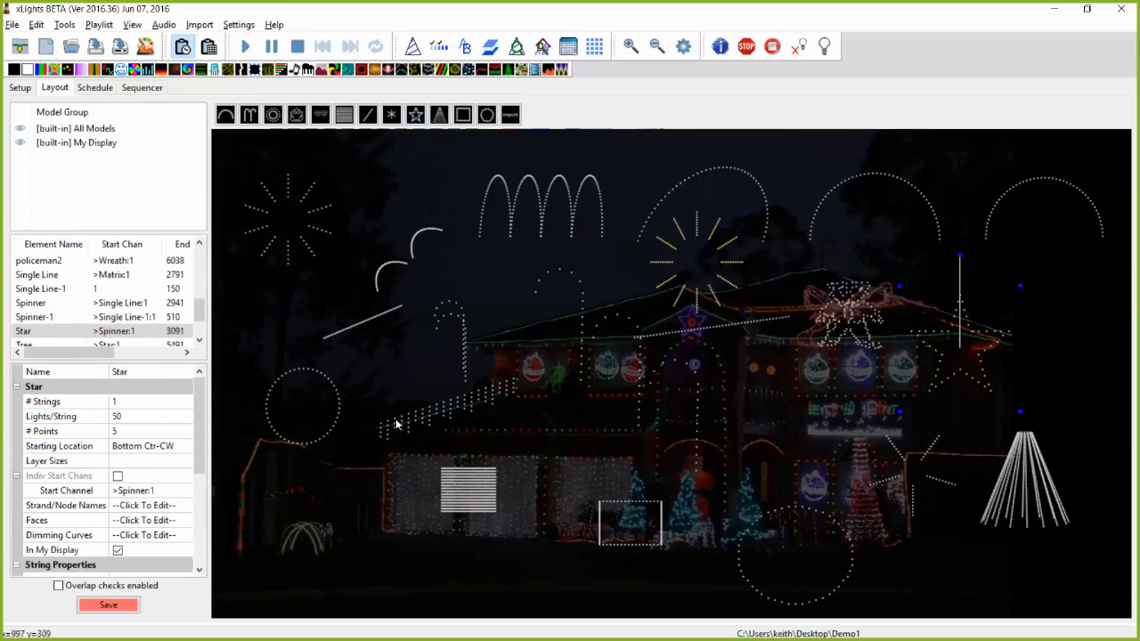
{"action": "left_click", "coordinate": [136, 415]}
{"action": "type", "text": "60"}
{"action": "key", "text": "Tab"}
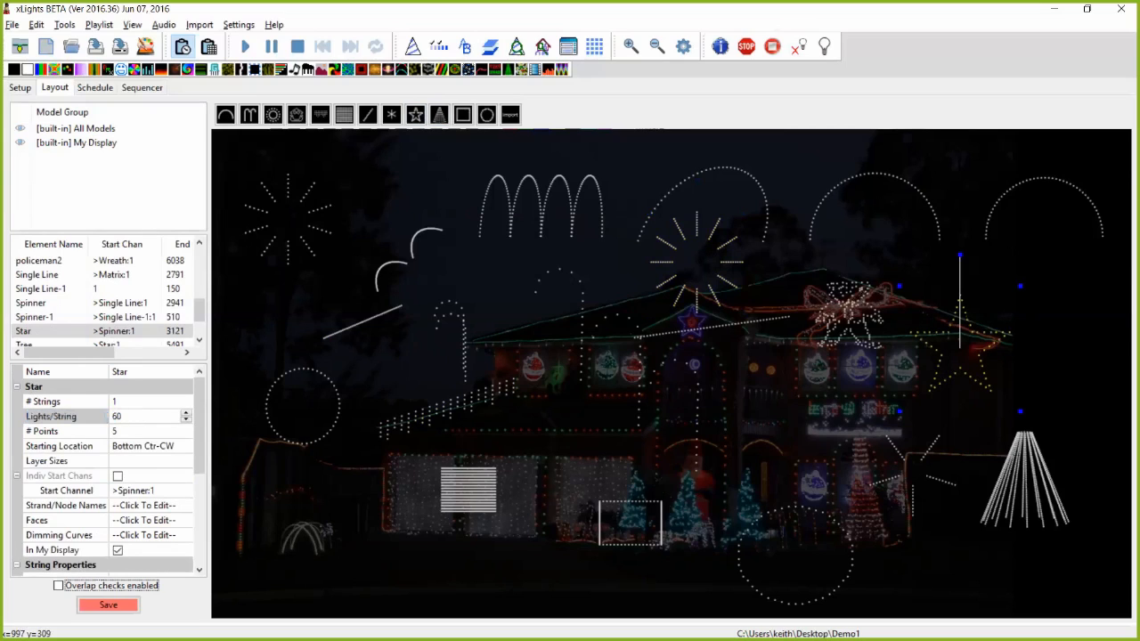
- Try 6 and 3 points on the star, and restore the value to 5
{"action": "left_click", "coordinate": [141, 431]}
{"action": "type", "text": "6"}
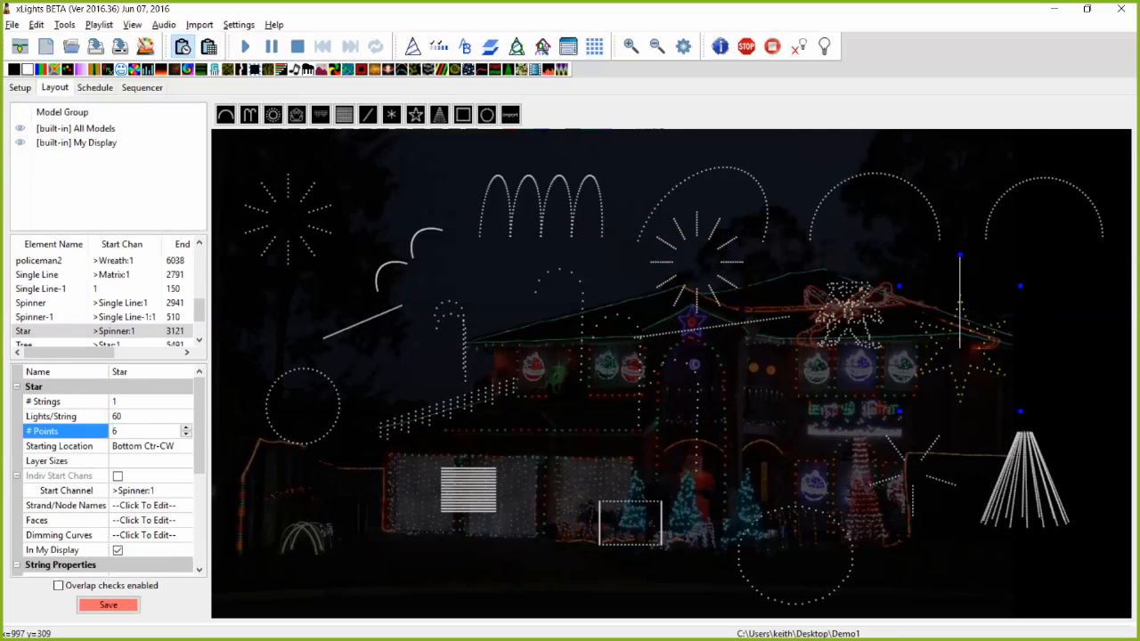
{"action": "key", "text": "BackSpace"}
{"action": "type", "text": "3"}
{"action": "key", "text": "BackSpace"}
{"action": "type", "text": "5"}
{"action": "key", "text": "Tab"}
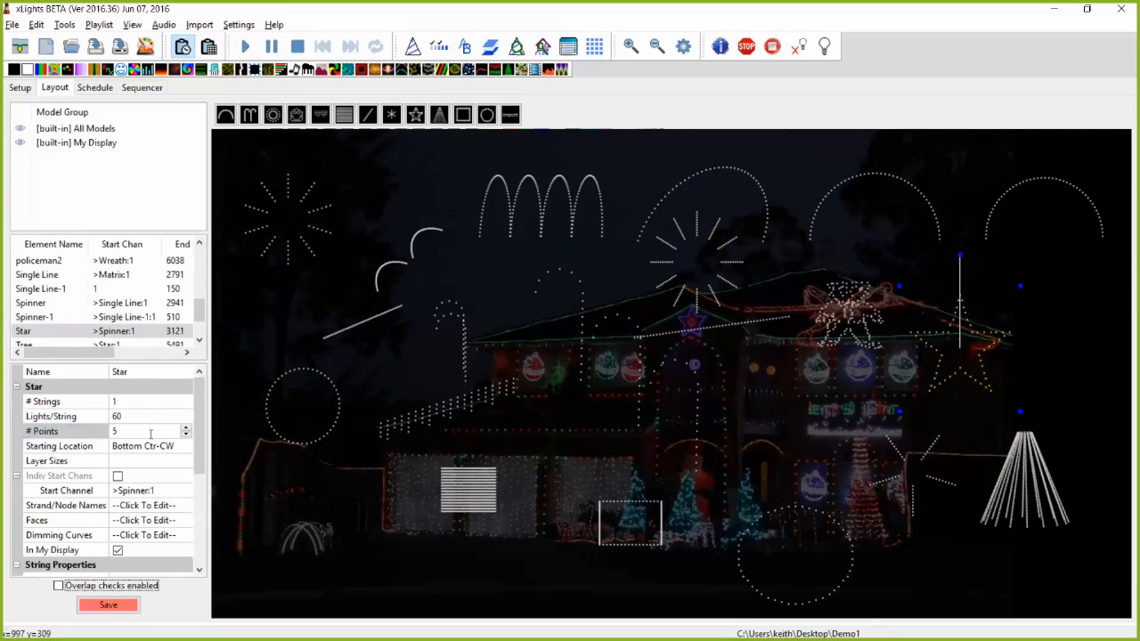
- Set the star's layer sizes to 30,20,10
{"action": "left_click", "coordinate": [149, 462]}
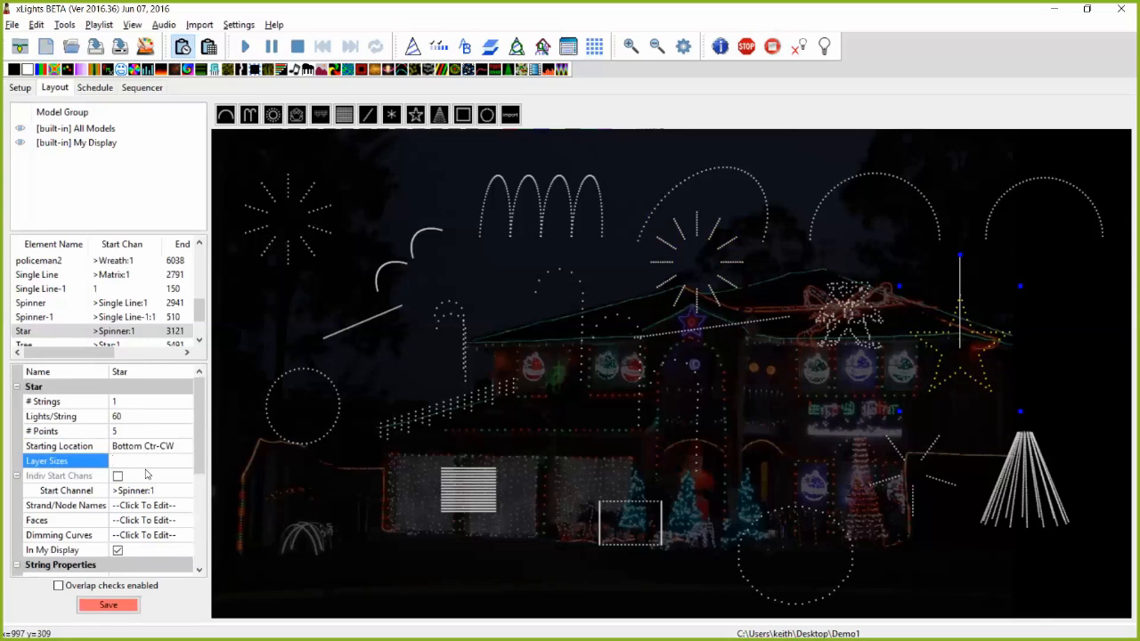
{"action": "type", "text": "30,20,10"}
- Try the Flat and Ribbon types on the large tree model, and restore the type to Round
{"action": "left_click", "coordinate": [1025, 494]}
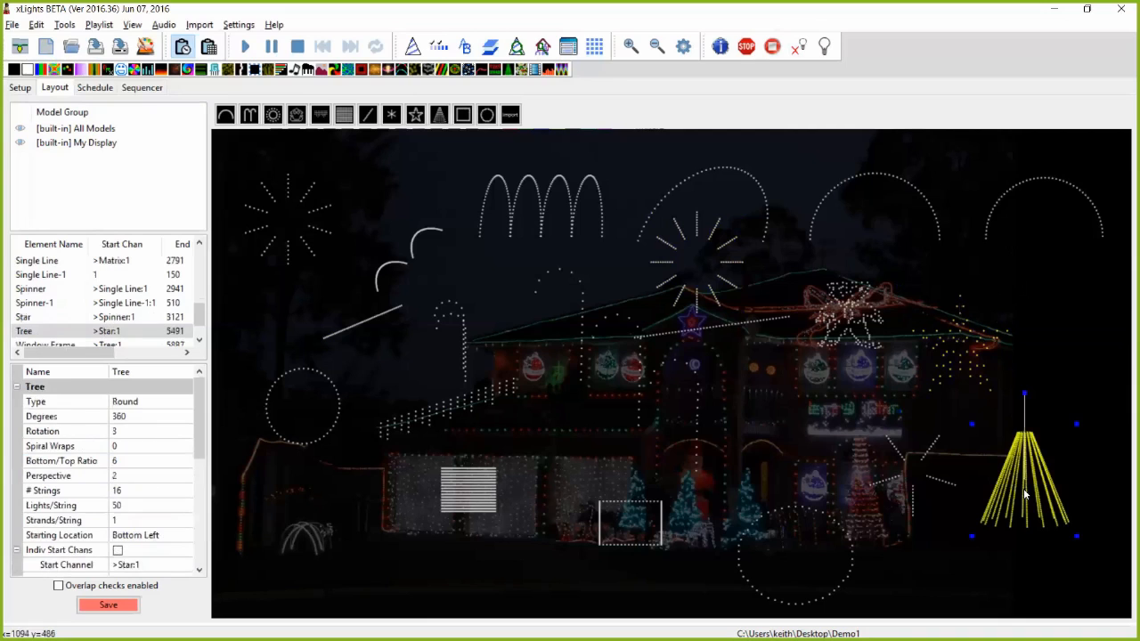
{"action": "left_click", "coordinate": [145, 402]}
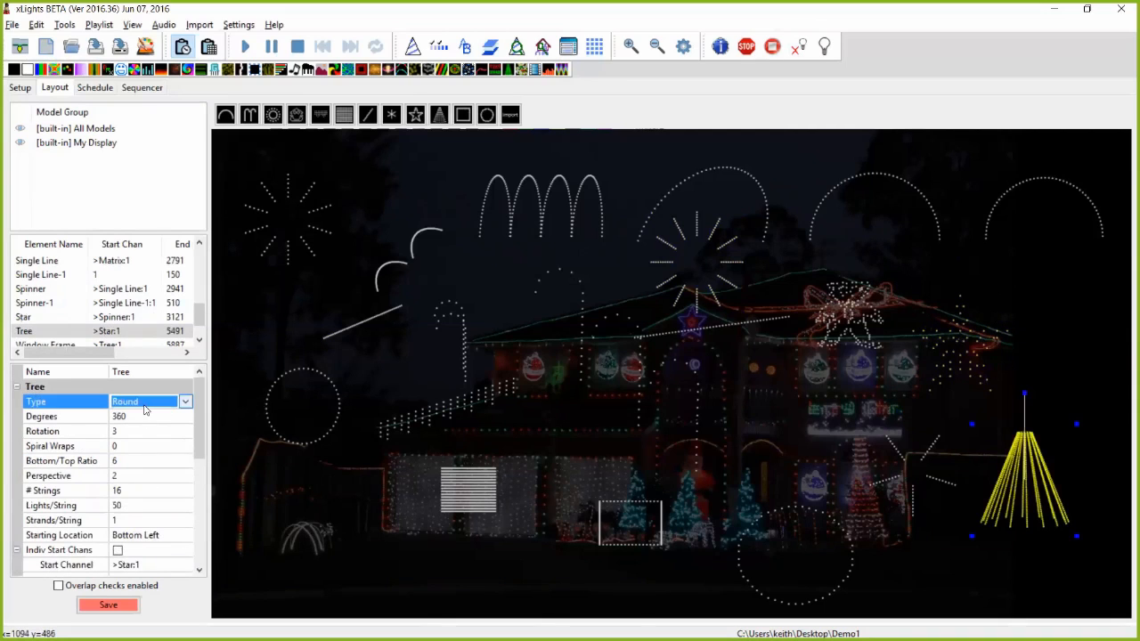
{"action": "left_click", "coordinate": [145, 406]}
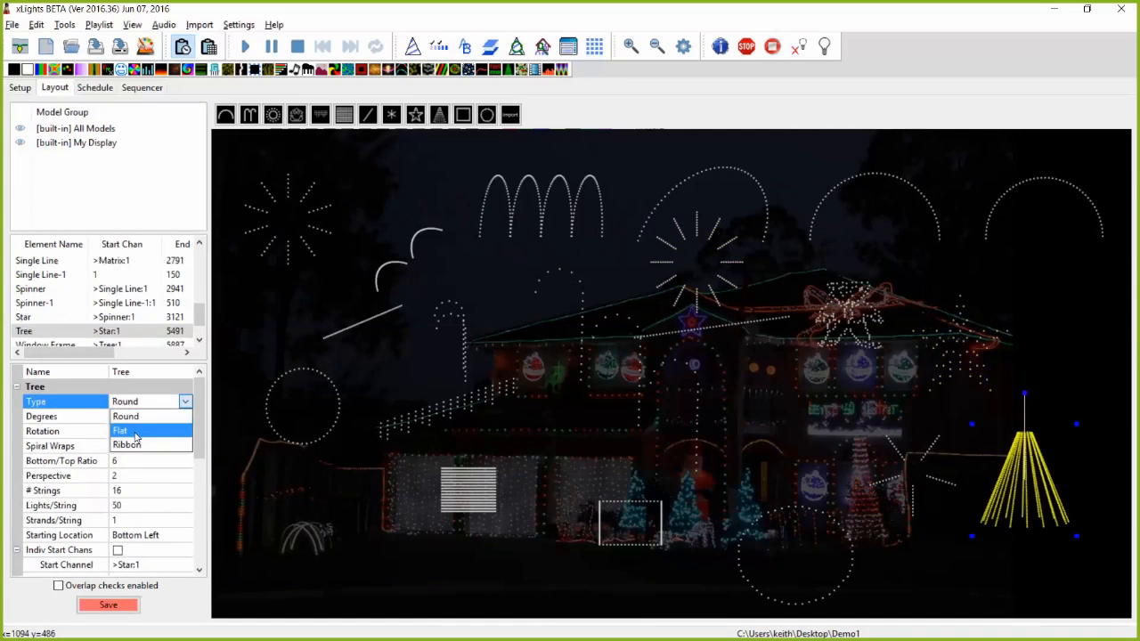
{"action": "key", "text": "Down"}
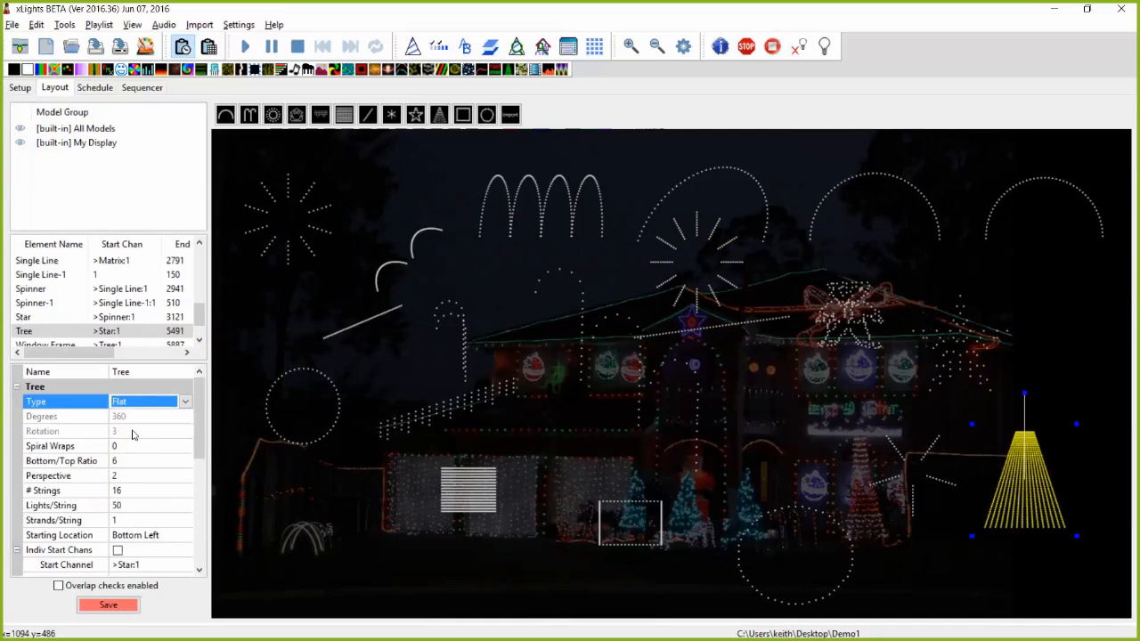
{"action": "left_click", "coordinate": [133, 405]}
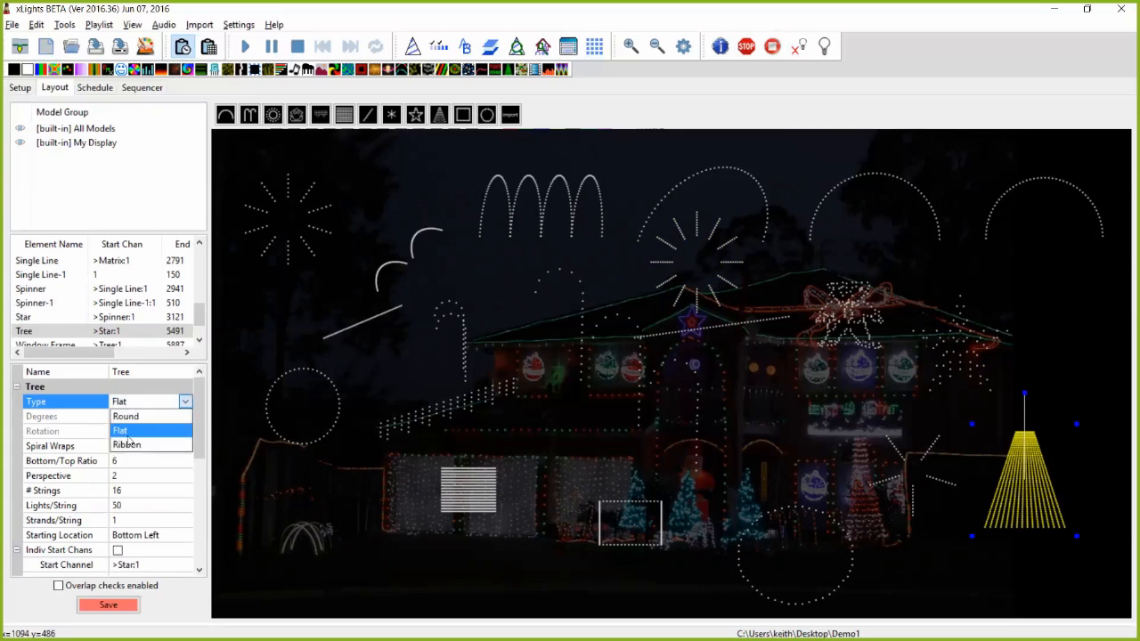
{"action": "left_click", "coordinate": [128, 445]}
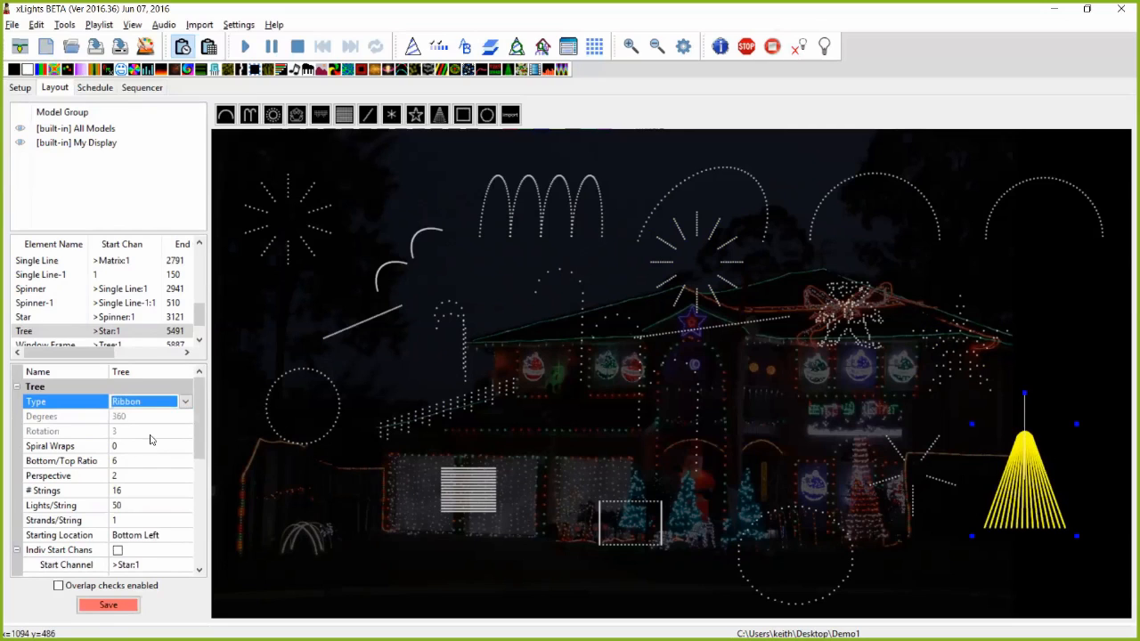
{"action": "left_click", "coordinate": [185, 401]}
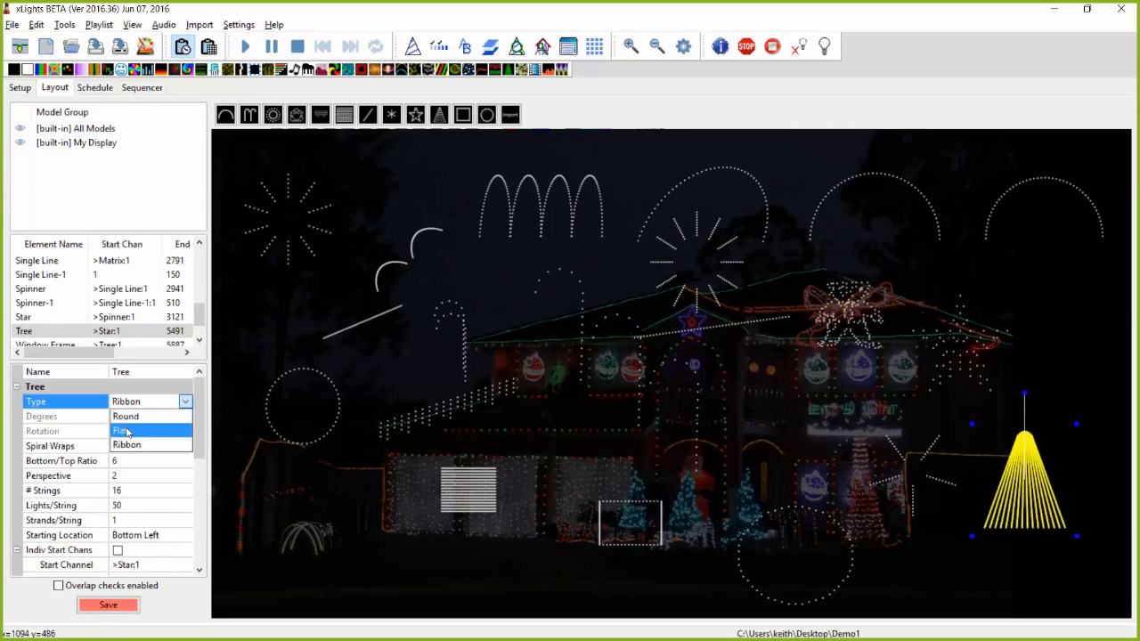
{"action": "left_click", "coordinate": [130, 416]}
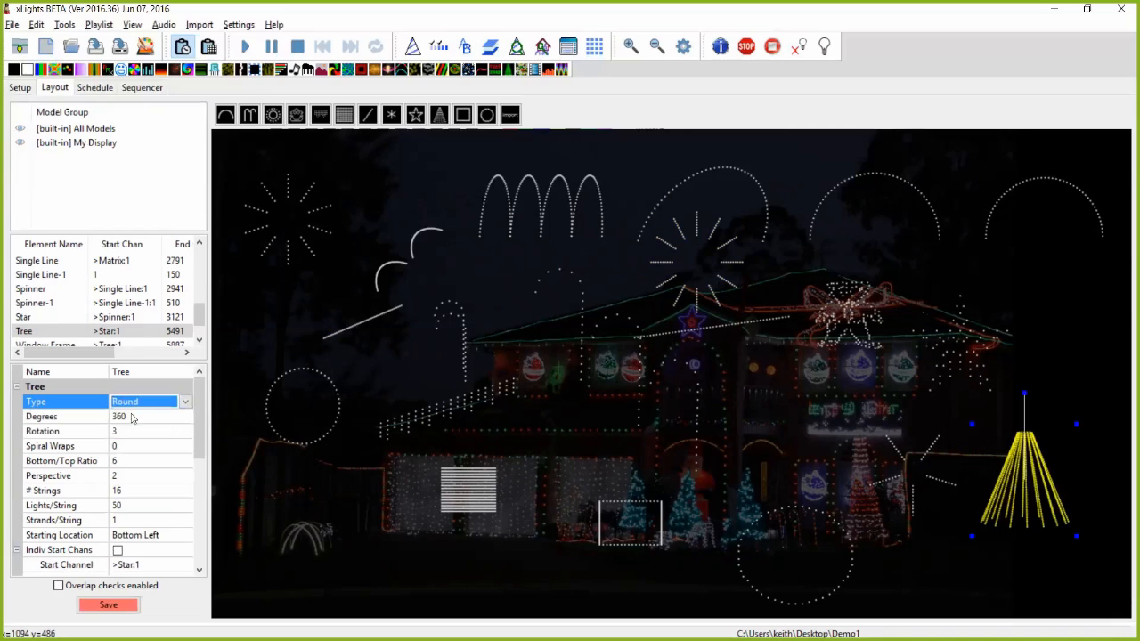
- Set the round tree's degrees to 270
{"action": "left_click", "coordinate": [130, 415]}
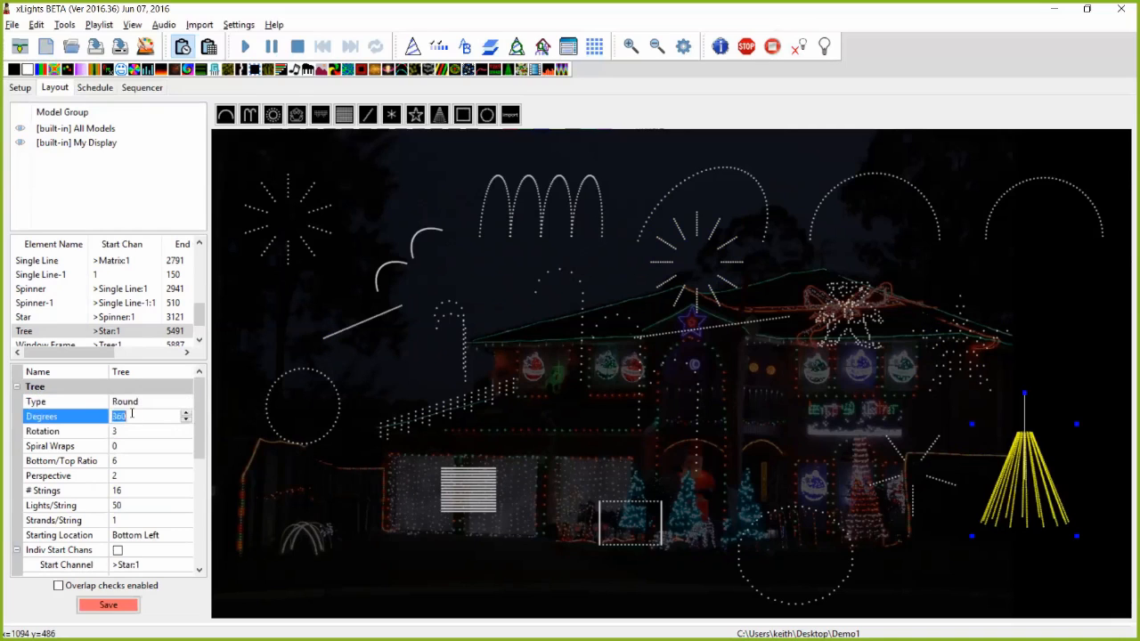
{"action": "type", "text": "270"}
{"action": "key", "text": "Return"}
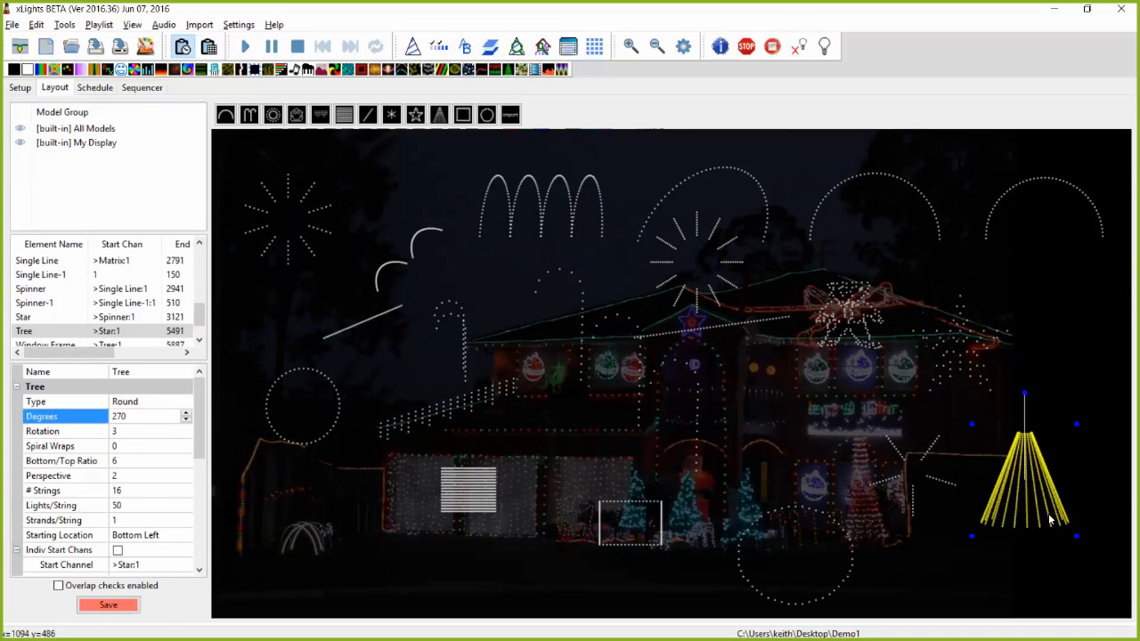
- Try increasing the tree's rotation, ending with a value of 40
{"action": "left_click", "coordinate": [142, 432]}
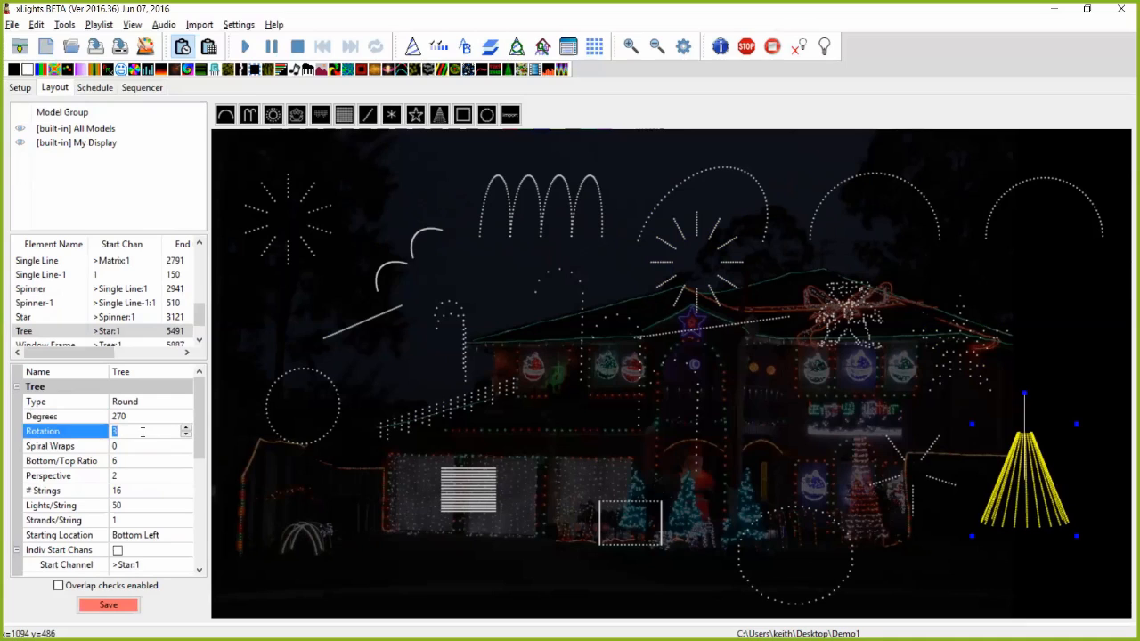
{"action": "type", "text": "32"}
{"action": "left_click", "coordinate": [187, 430]}
{"action": "left_click", "coordinate": [188, 430]}
{"action": "left_click", "coordinate": [187, 429]}
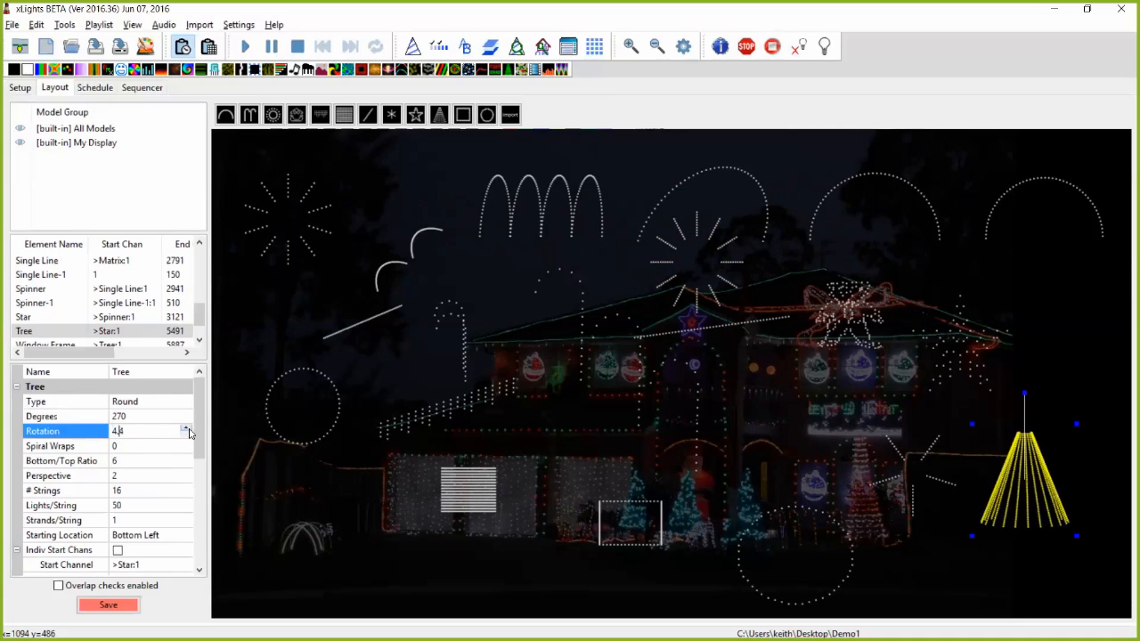
{"action": "left_click_drag", "start_coordinate": [166, 432], "coordinate": [40, 431]}
{"action": "type", "text": "0"}
{"action": "key", "text": "Return"}
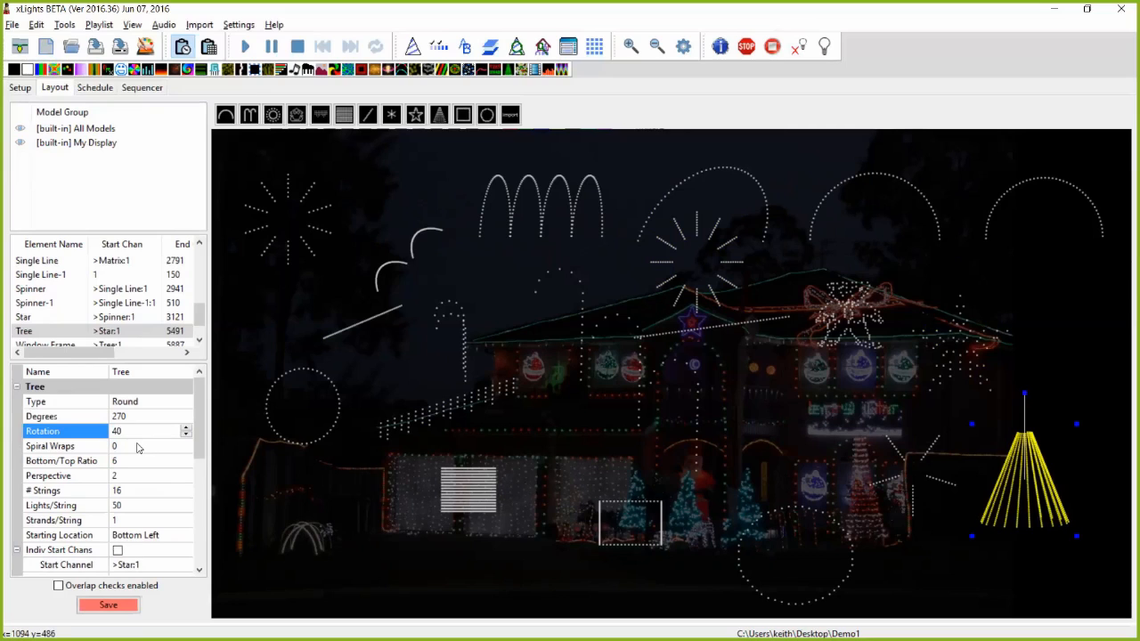
- Set the tree's rotation to 1
{"action": "key", "text": "BackSpace"}
{"action": "key", "text": "BackSpace"}
{"action": "type", "text": "1"}
{"action": "key", "text": "Return"}
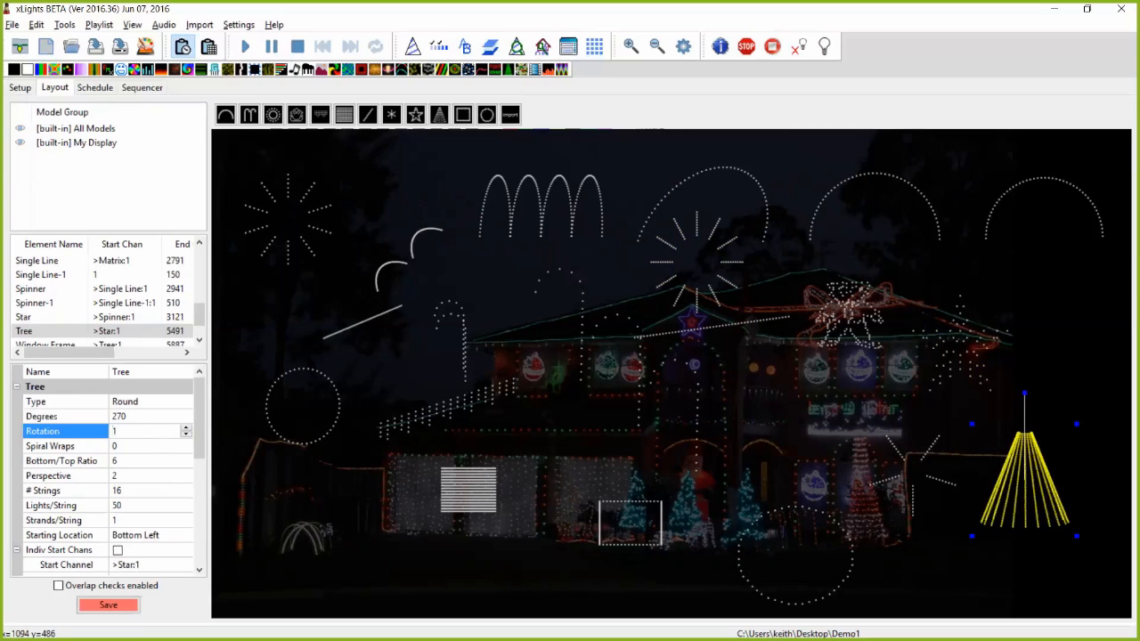
- Set the tree's spiral wraps to 0.1
{"action": "left_click", "coordinate": [138, 446]}
{"action": "type", "text": "0.1"}
{"action": "key", "text": "Return"}
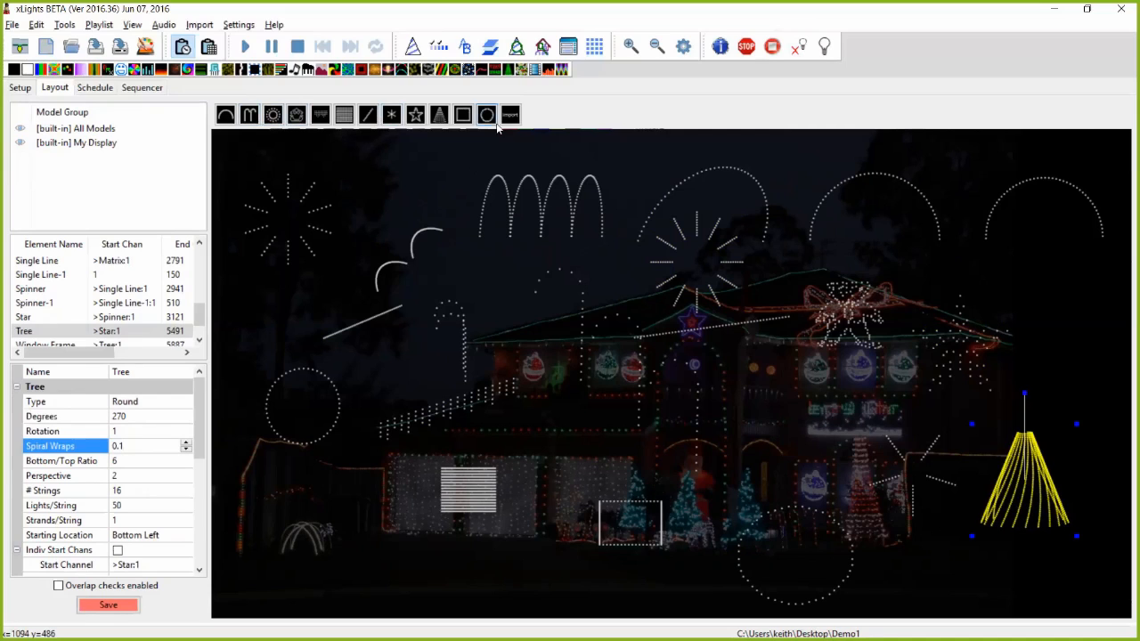
- Add a small tree model between the matrix and the window frame, and set its number of strings to 1
{"action": "left_click", "coordinate": [439, 115]}
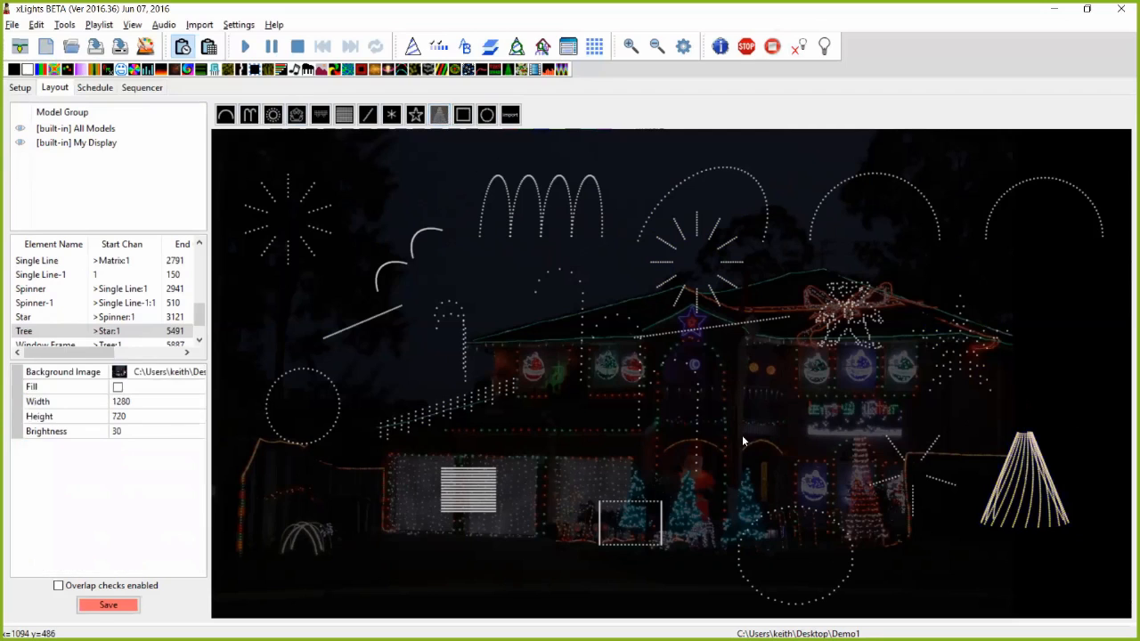
{"action": "left_click_drag", "start_coordinate": [525, 539], "coordinate": [545, 516]}
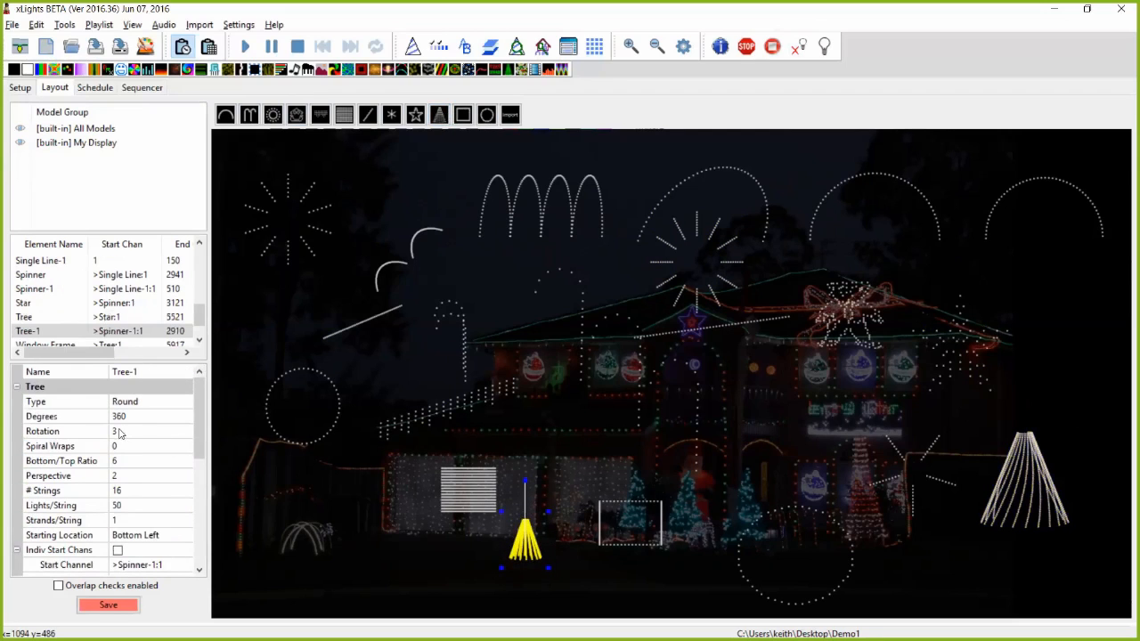
{"action": "left_click", "coordinate": [132, 489]}
{"action": "type", "text": "1"}
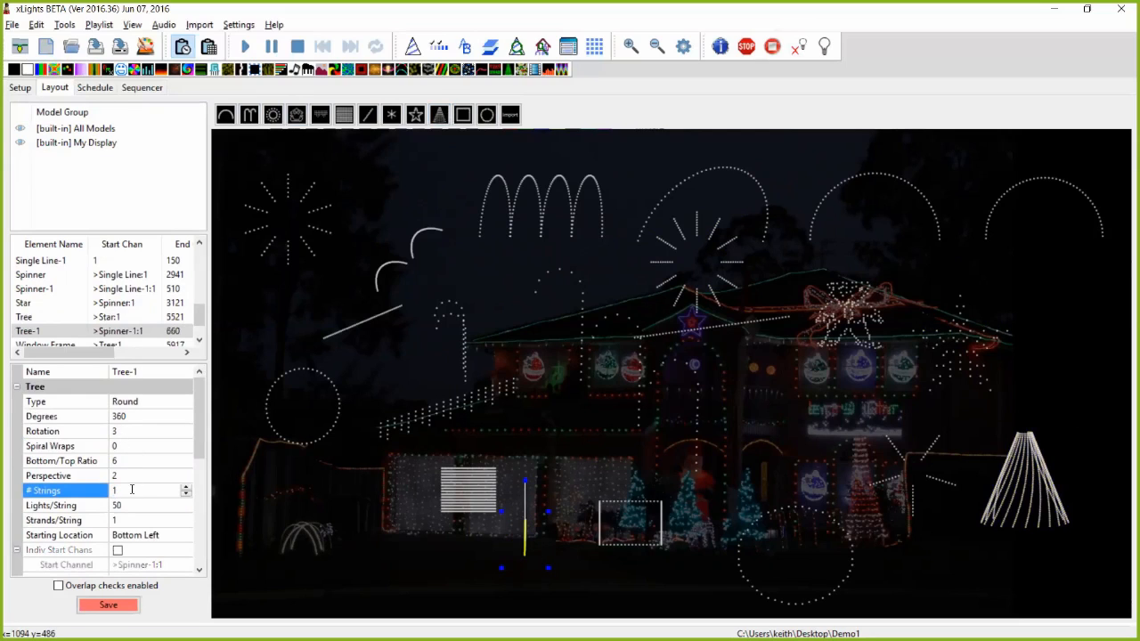
- Set the small tree's spiral wraps to 3, and reselect the tree
{"action": "left_click", "coordinate": [125, 446]}
{"action": "type", "text": "3"}
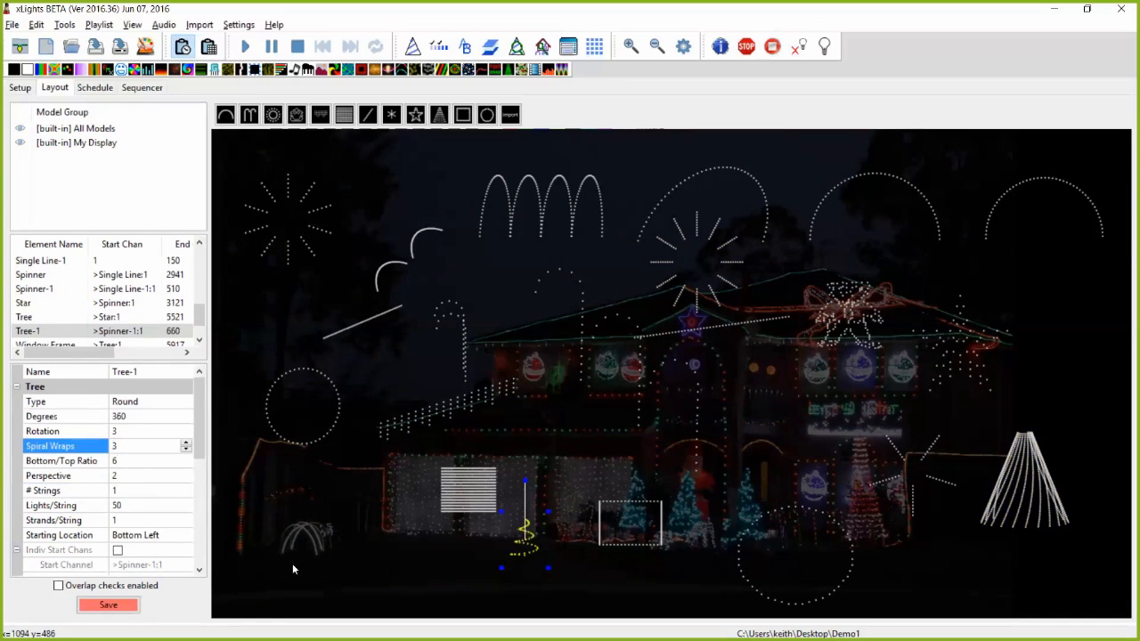
{"action": "left_click", "coordinate": [536, 568]}
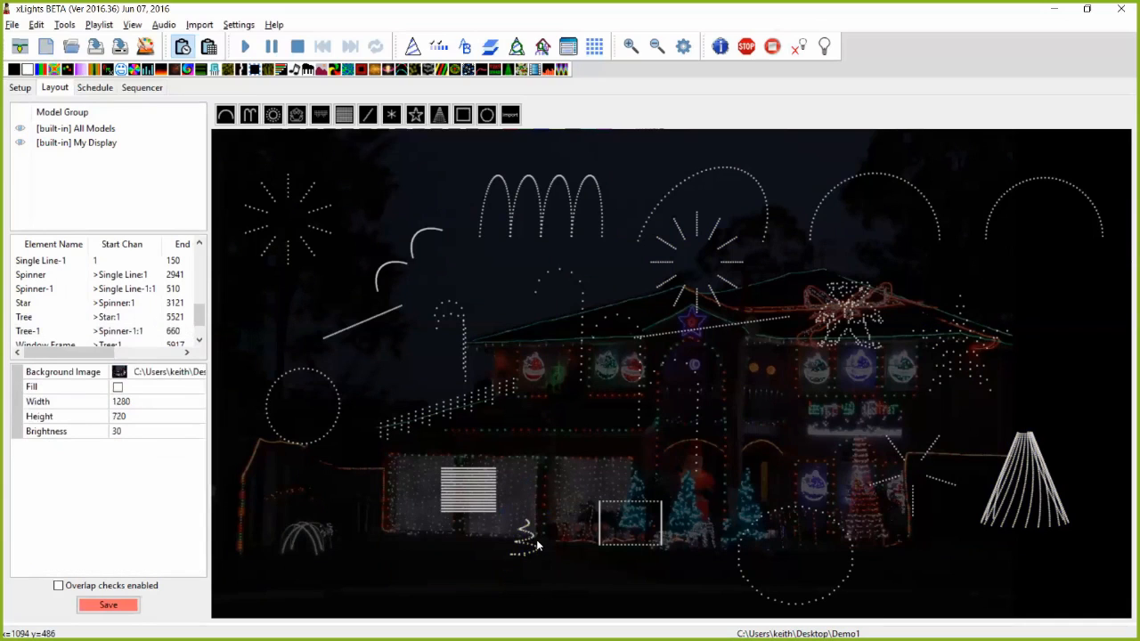
{"action": "left_click", "coordinate": [533, 541]}
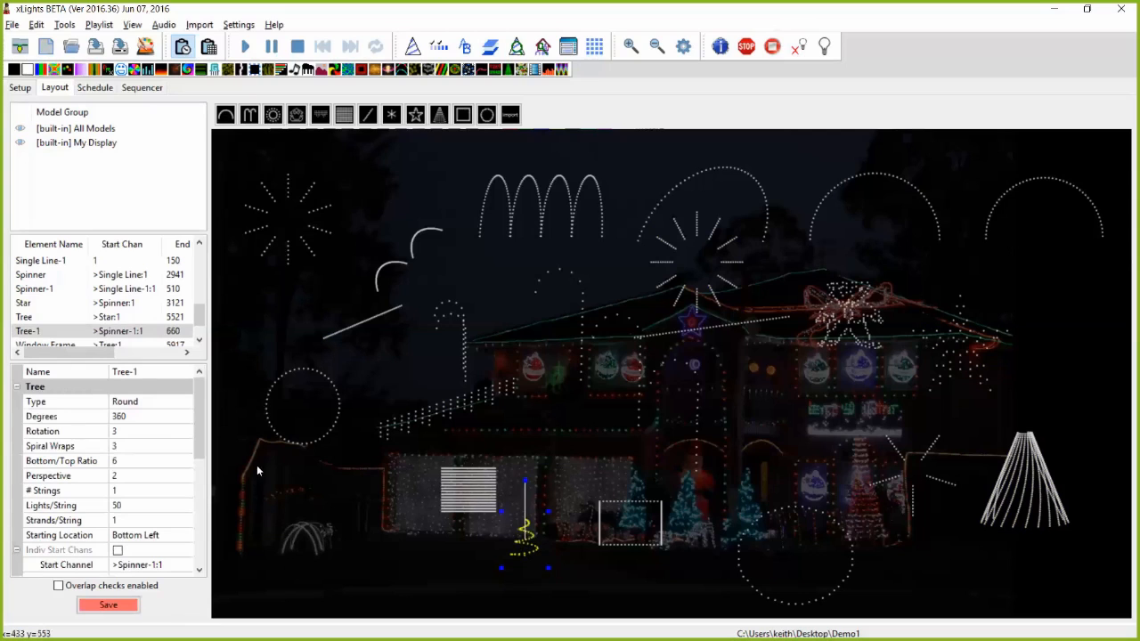
- Try bottom/top ratios of 1 and 2 on the large tree beside the house, and settle on 4
{"action": "left_click", "coordinate": [1026, 476]}
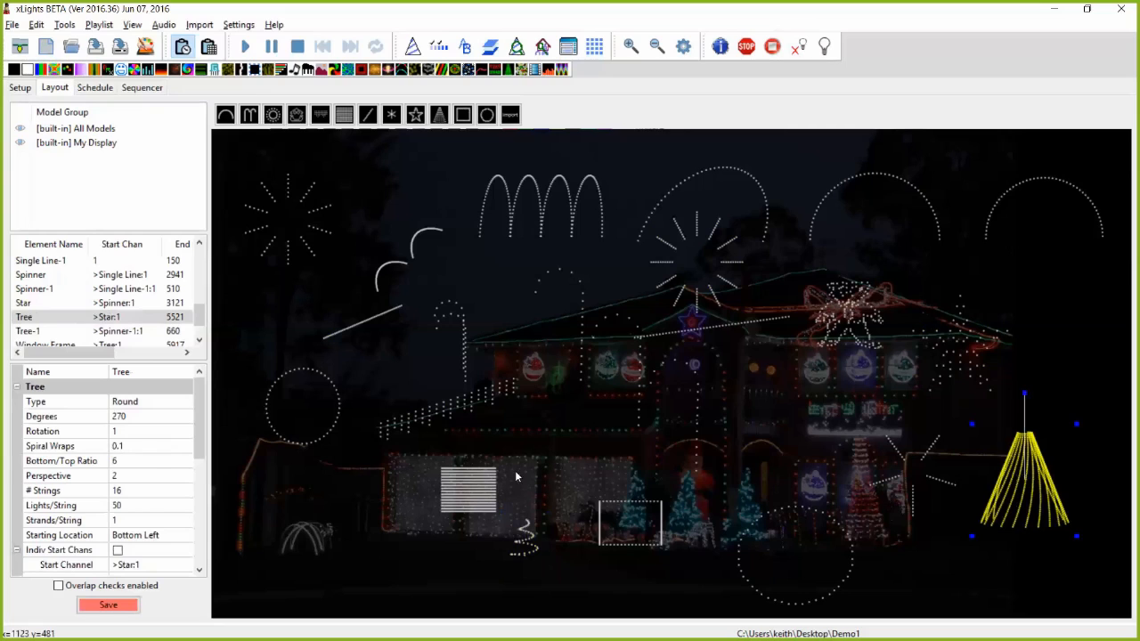
{"action": "left_click", "coordinate": [123, 460]}
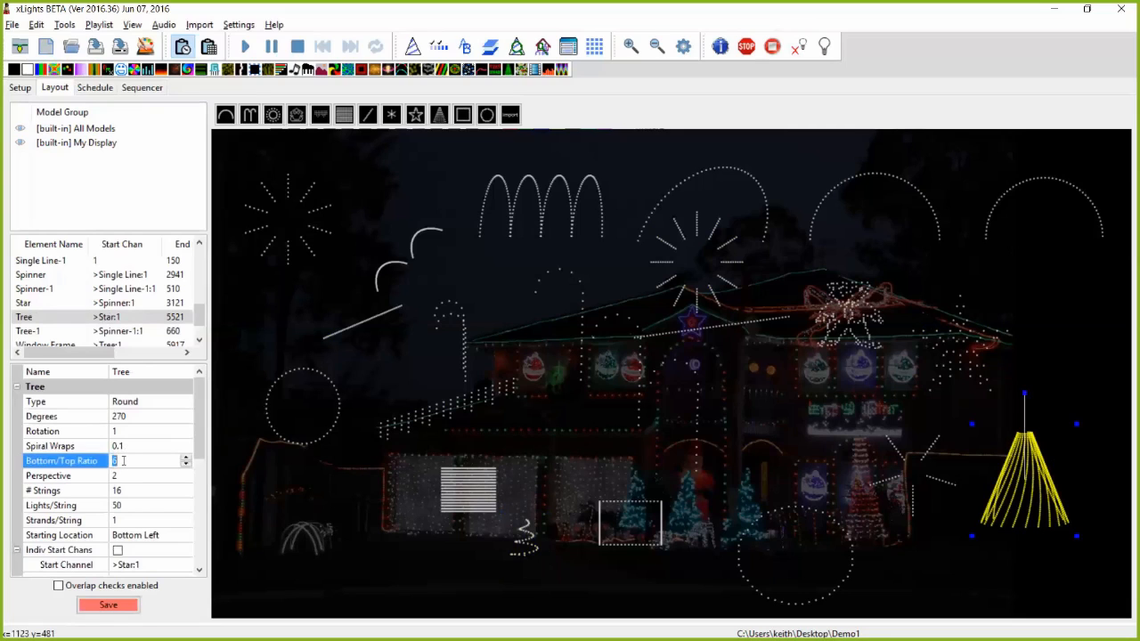
{"action": "type", "text": "1"}
{"action": "key", "text": "Return"}
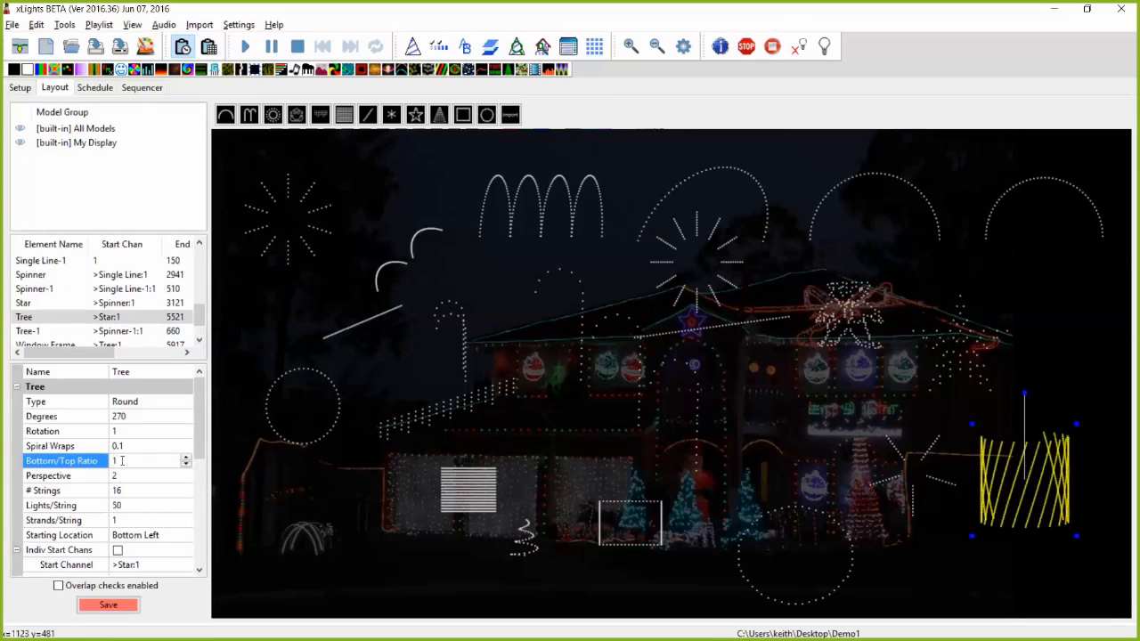
{"action": "key", "text": "BackSpace"}
{"action": "type", "text": "2"}
{"action": "key", "text": "Return"}
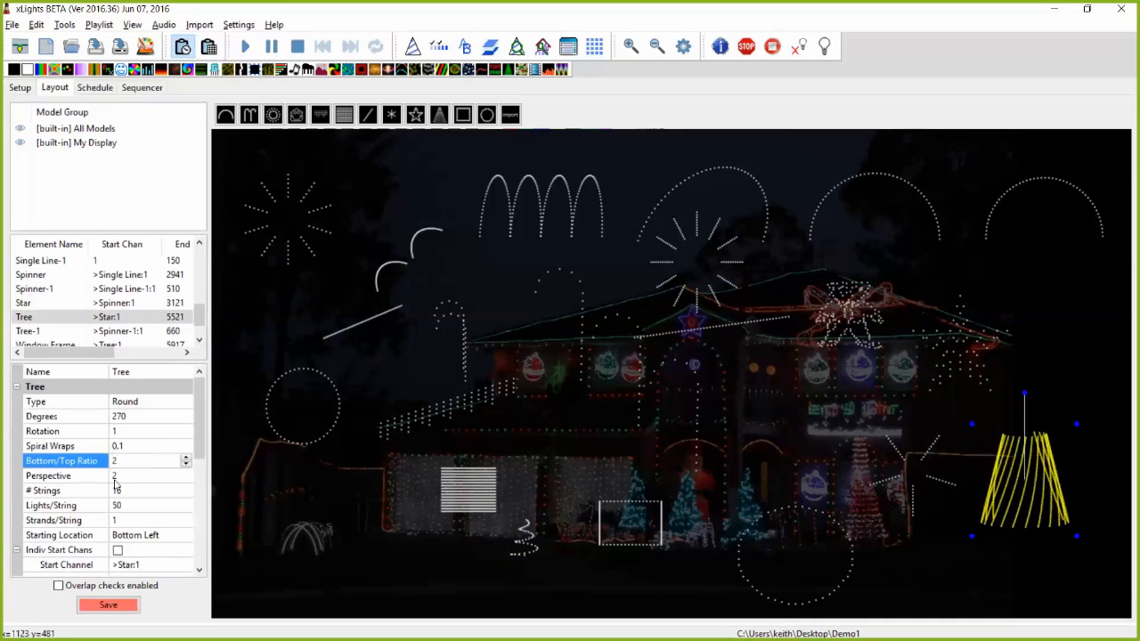
{"action": "key", "text": "Up"}
{"action": "key", "text": "Down"}
{"action": "key", "text": "BackSpace"}
{"action": "type", "text": "4"}
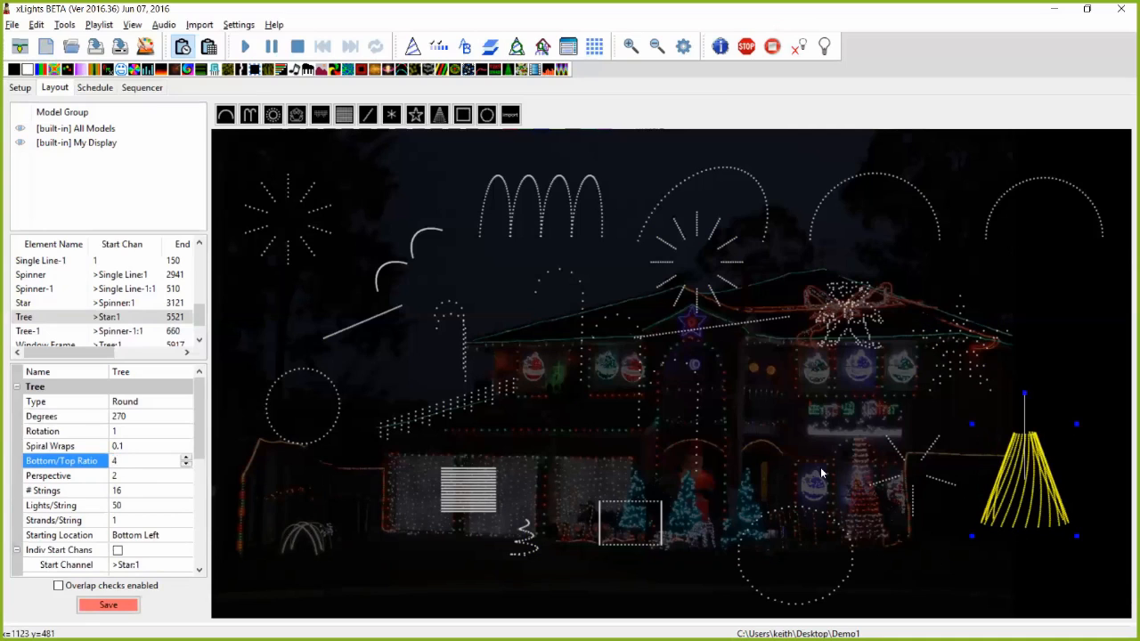
- Set the large tree's perspective to 4 and its strands per string to 2, and deselect it
{"action": "left_click", "coordinate": [150, 477]}
{"action": "type", "text": "4"}
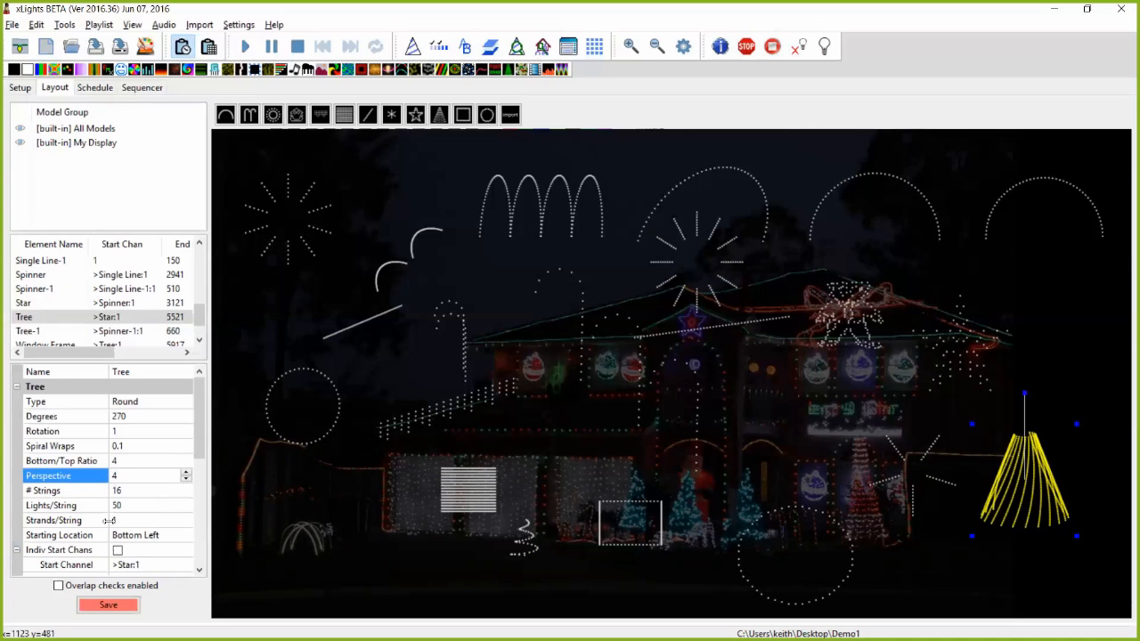
{"action": "left_click", "coordinate": [140, 525]}
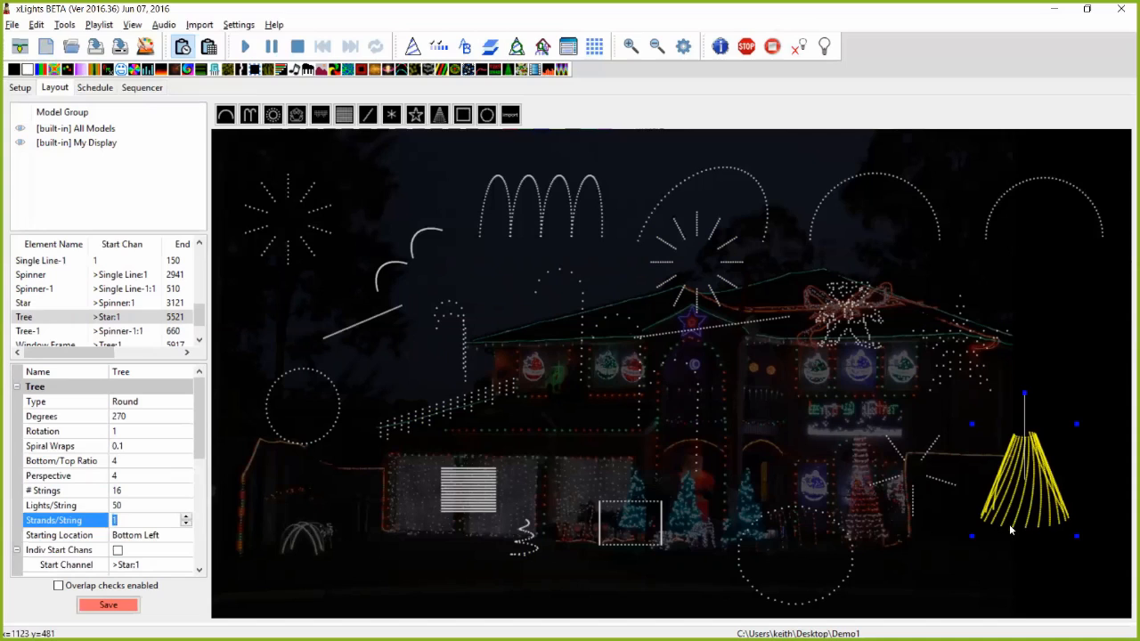
{"action": "left_click", "coordinate": [144, 520]}
{"action": "left_click", "coordinate": [186, 518]}
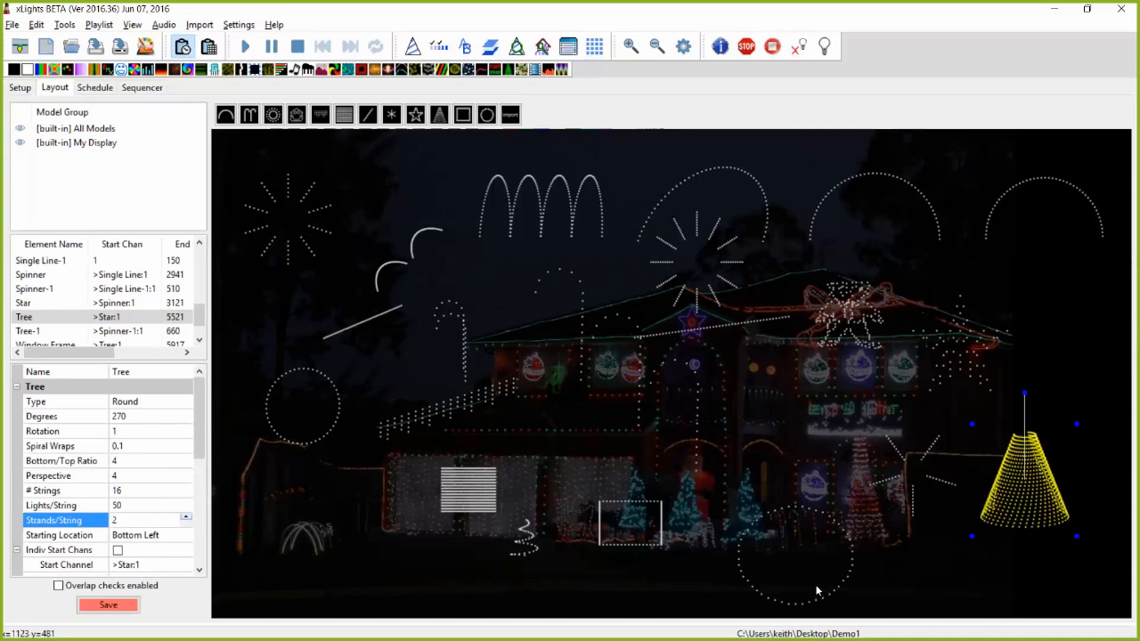
{"action": "left_click", "coordinate": [1030, 577]}
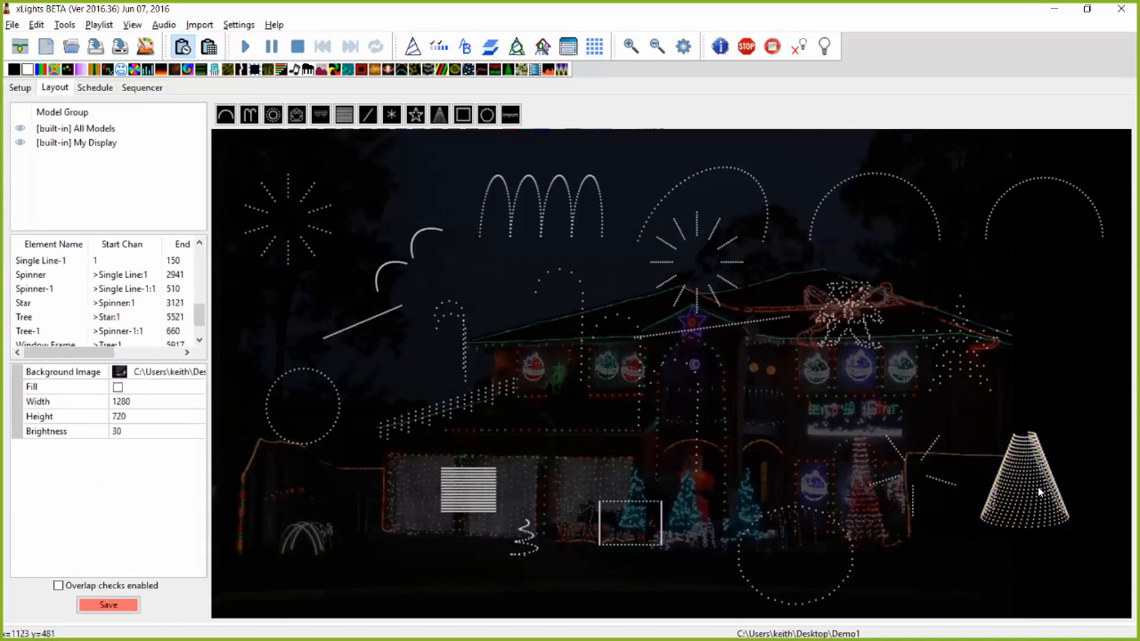
- Reselect the large tree, and set its number of strings to 8 and its strands per string to 3
{"action": "left_click", "coordinate": [1037, 489]}
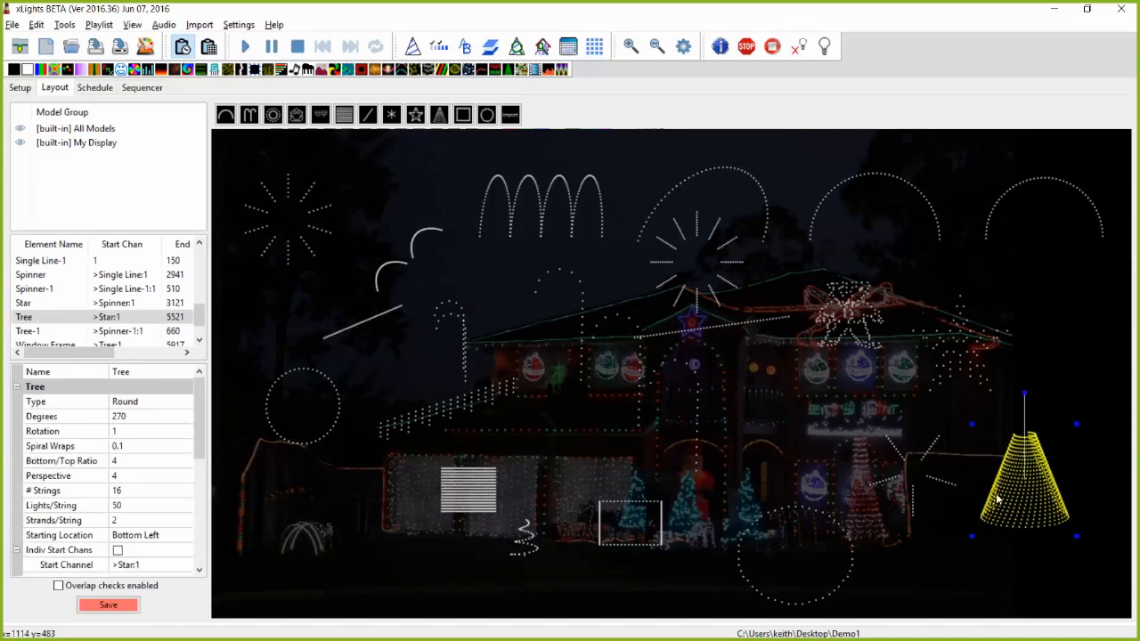
{"action": "left_click", "coordinate": [139, 490]}
{"action": "type", "text": "8"}
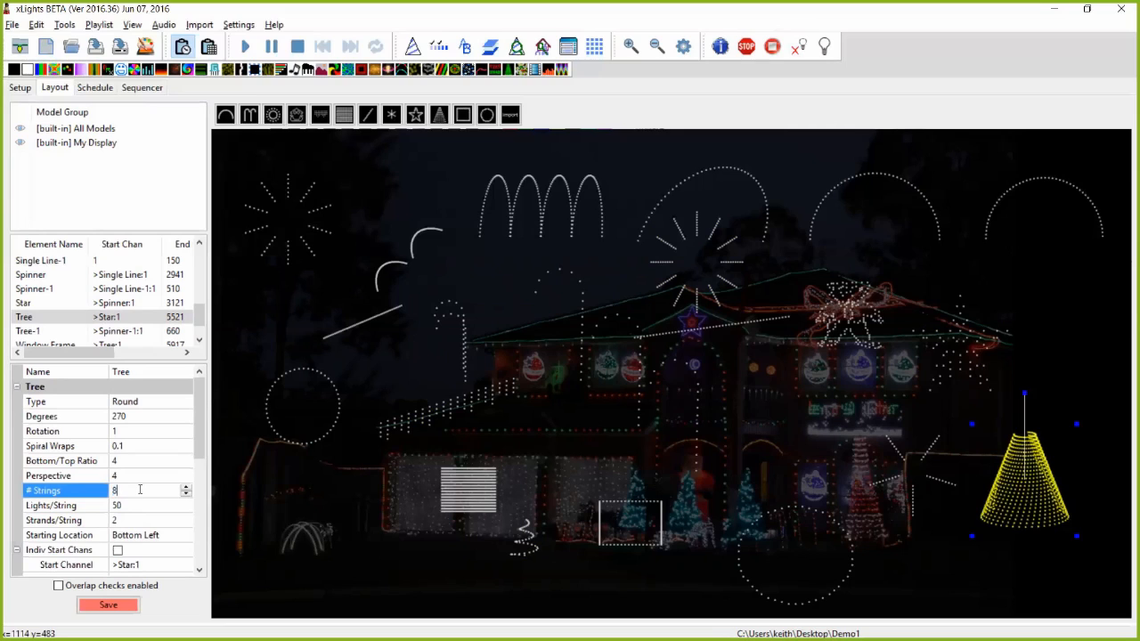
{"action": "key", "text": "Return"}
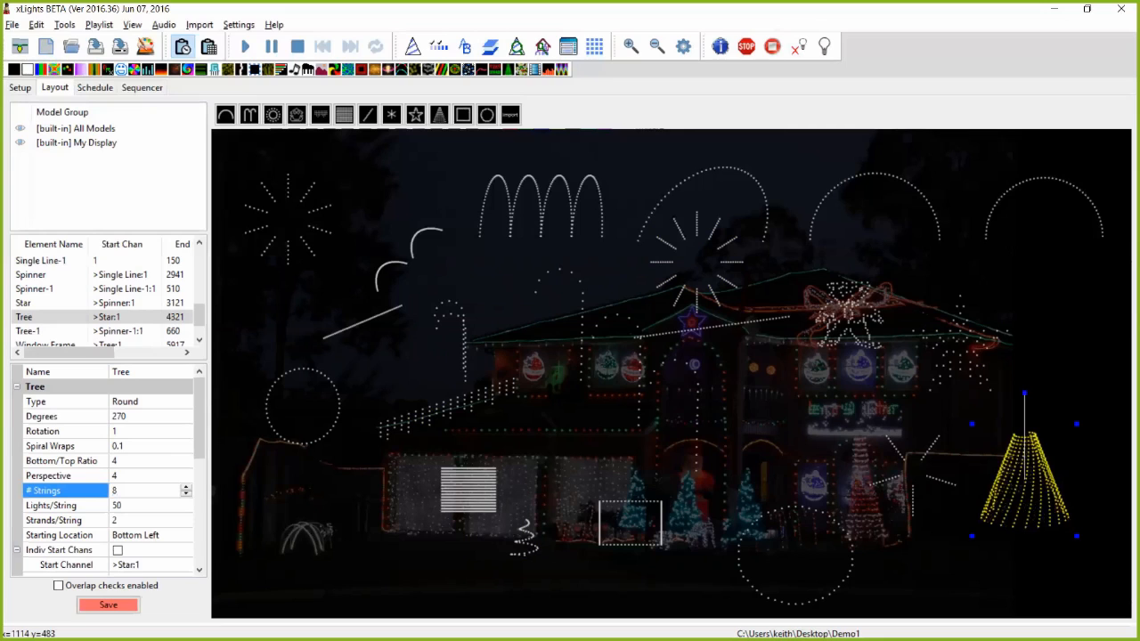
{"action": "left_click", "coordinate": [130, 520]}
{"action": "type", "text": "3"}
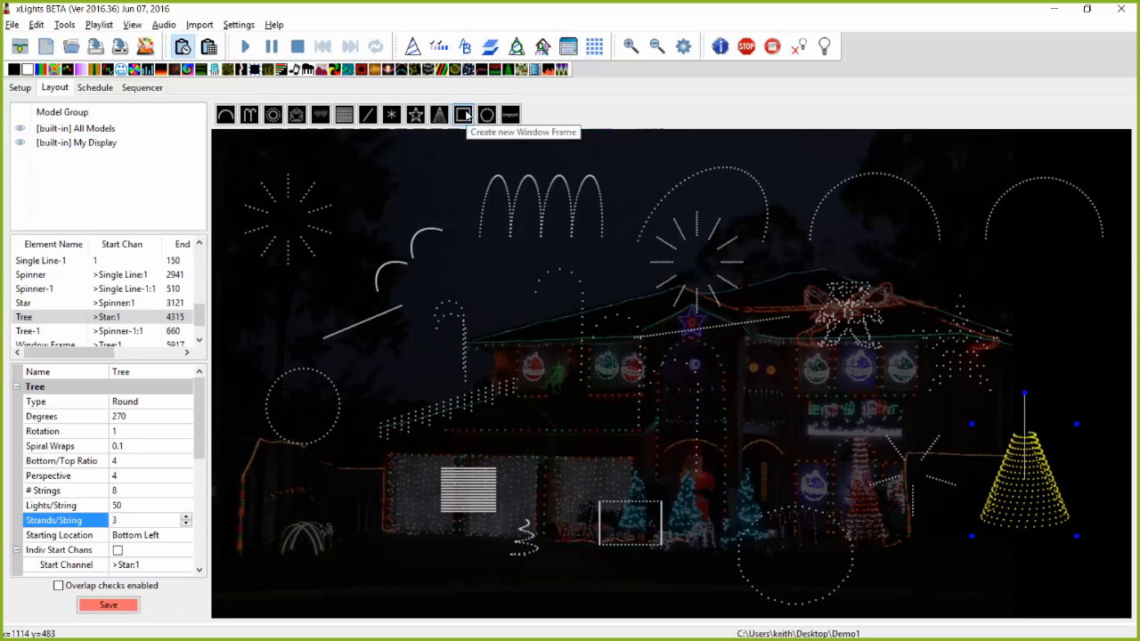
- Add a window frame model above the garage doors, and set its number of bottom lights to 0
{"action": "left_click", "coordinate": [464, 116]}
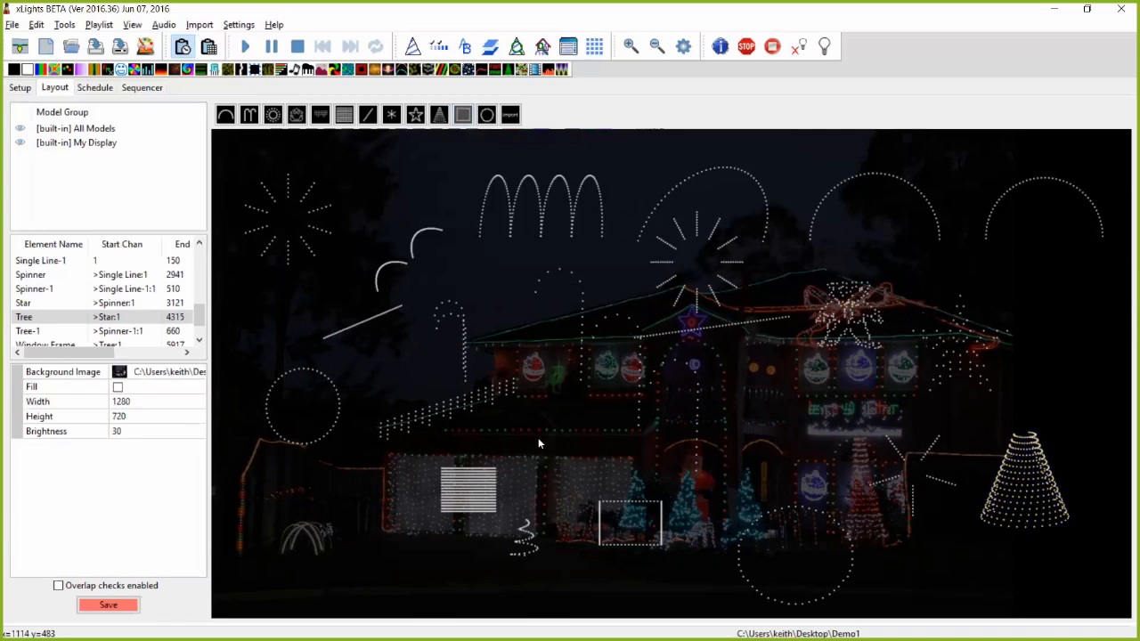
{"action": "left_click_drag", "start_coordinate": [539, 454], "coordinate": [545, 421]}
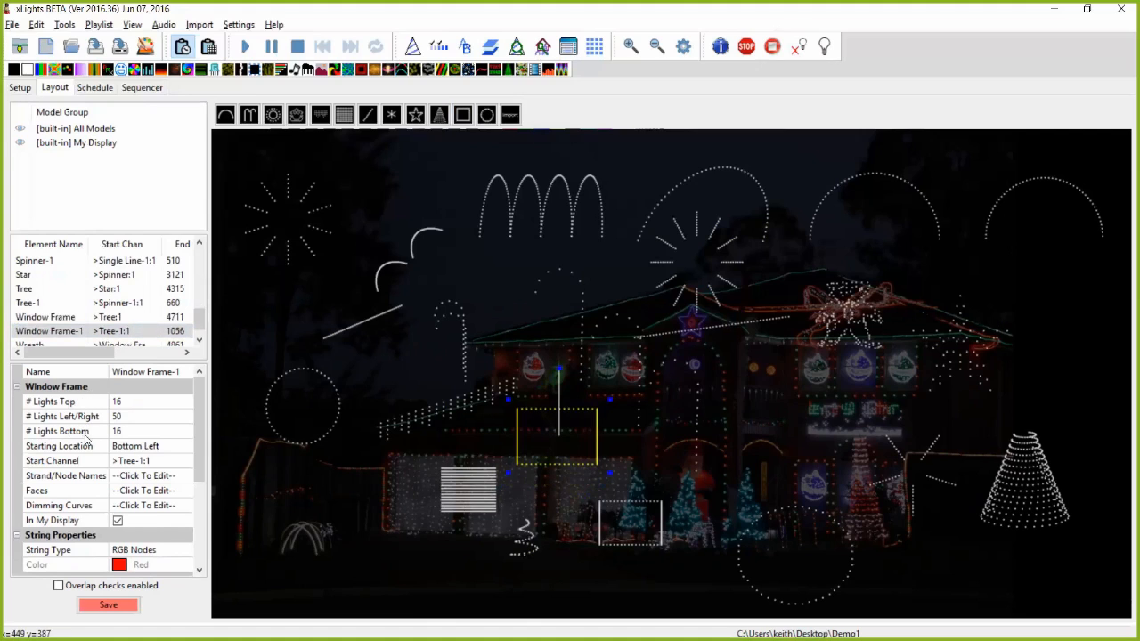
{"action": "left_click", "coordinate": [135, 432]}
{"action": "type", "text": "0"}
{"action": "key", "text": "Return"}
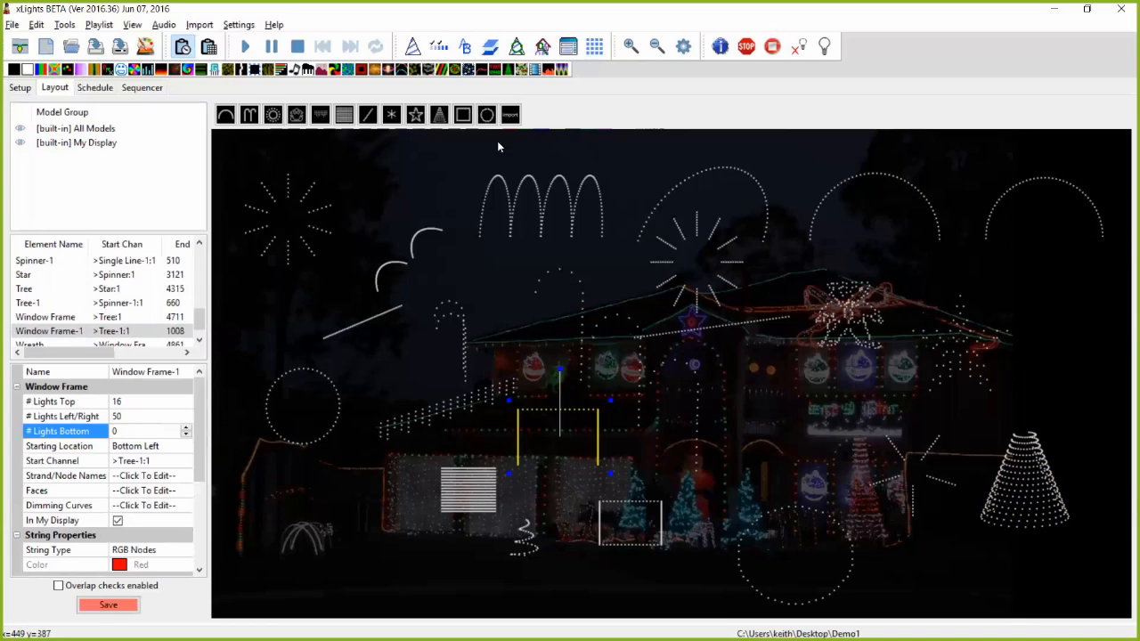
- Set the number of strings of the wreath in front of the house to 2
{"action": "left_click", "coordinate": [806, 514]}
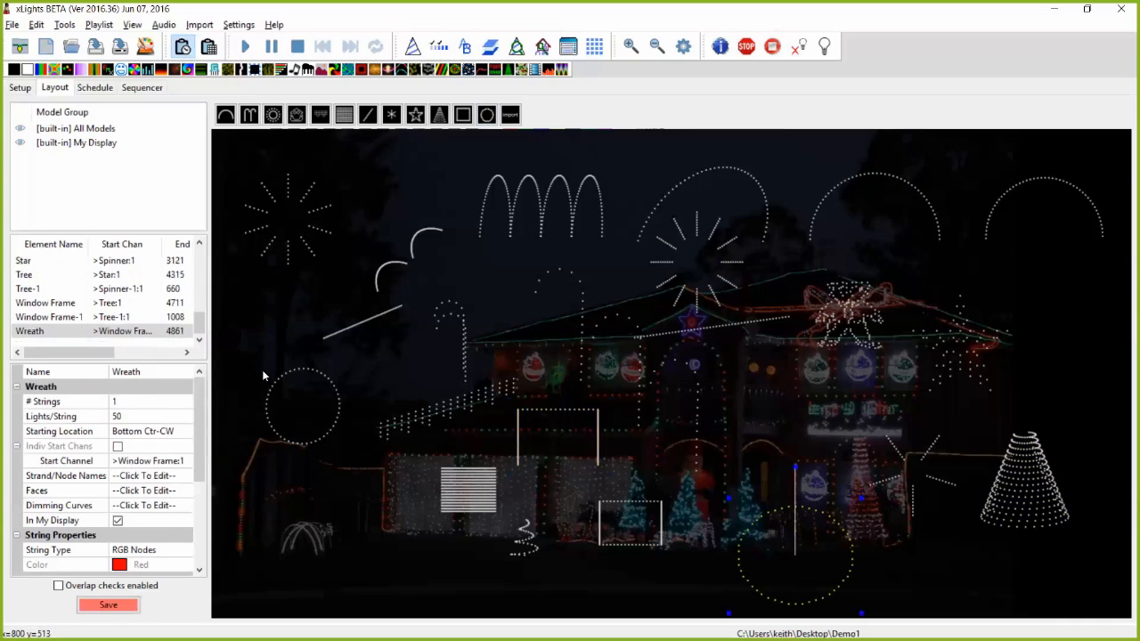
{"action": "left_click", "coordinate": [164, 401]}
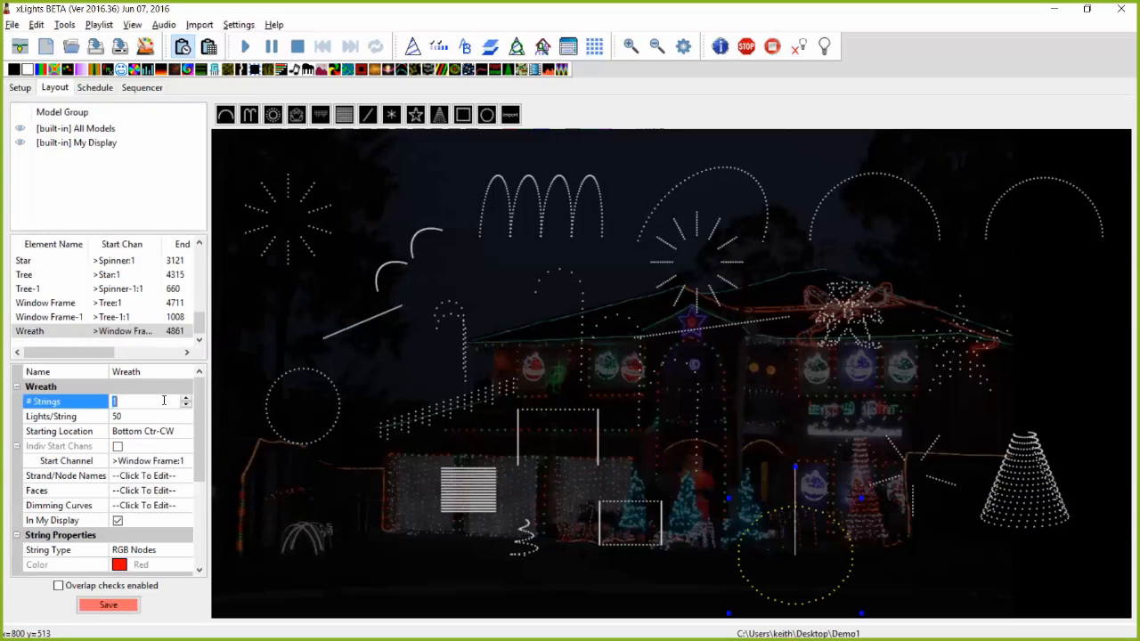
{"action": "type", "text": "2"}
{"action": "key", "text": "Return"}
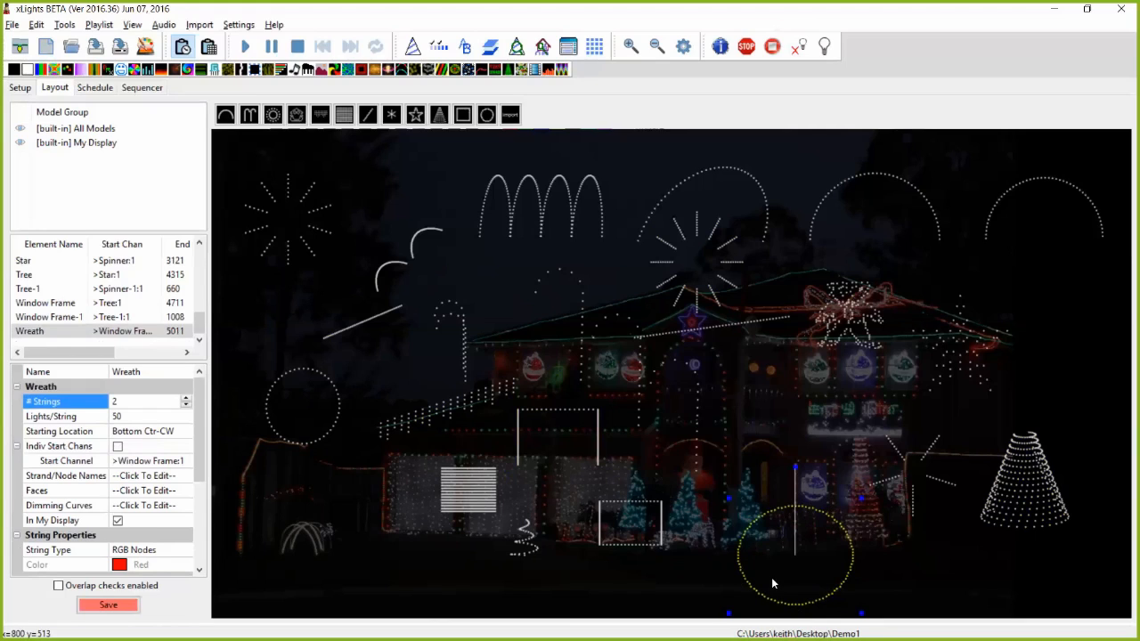
- Examine the starting location options for the wreath, and select the custom policeman2 model on the roof
{"action": "left_click", "coordinate": [166, 435]}
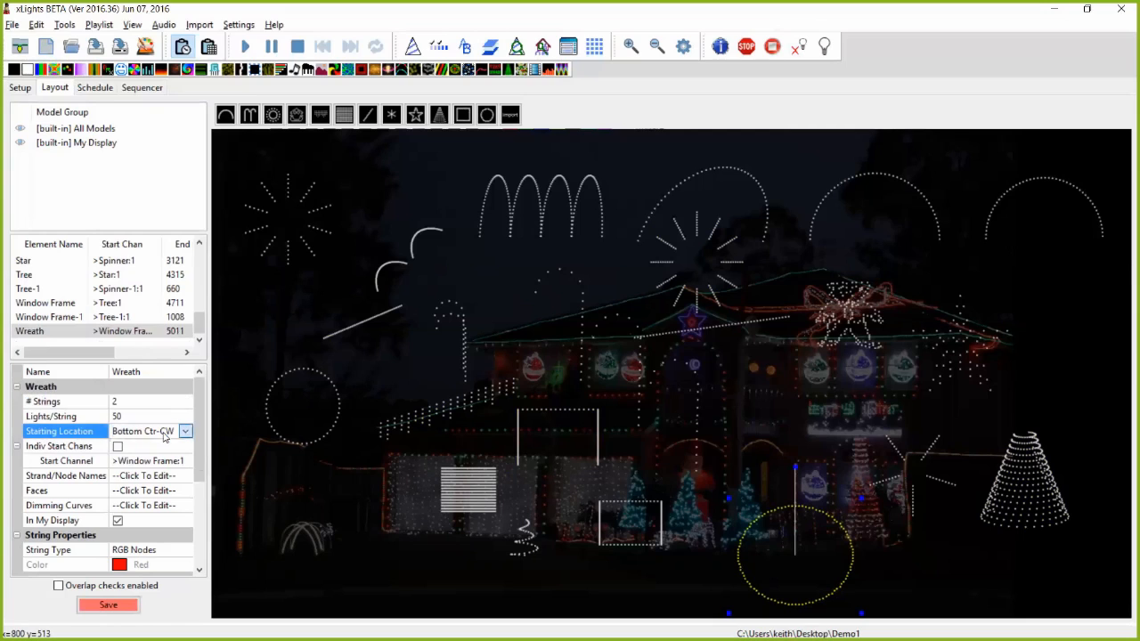
{"action": "left_click", "coordinate": [165, 435]}
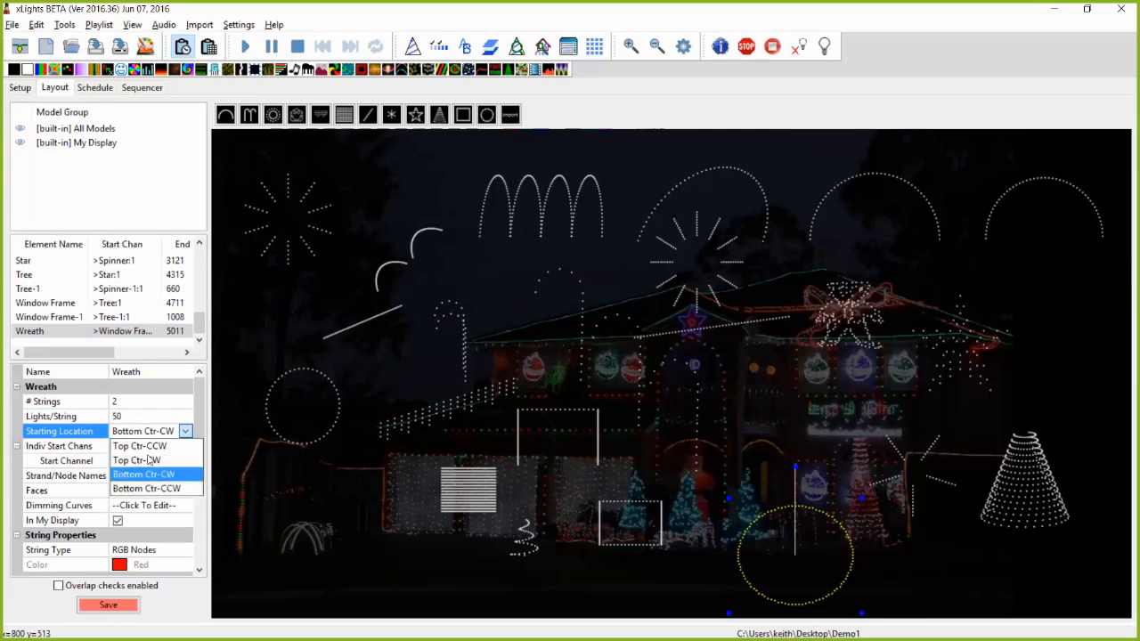
{"action": "left_click", "coordinate": [561, 591]}
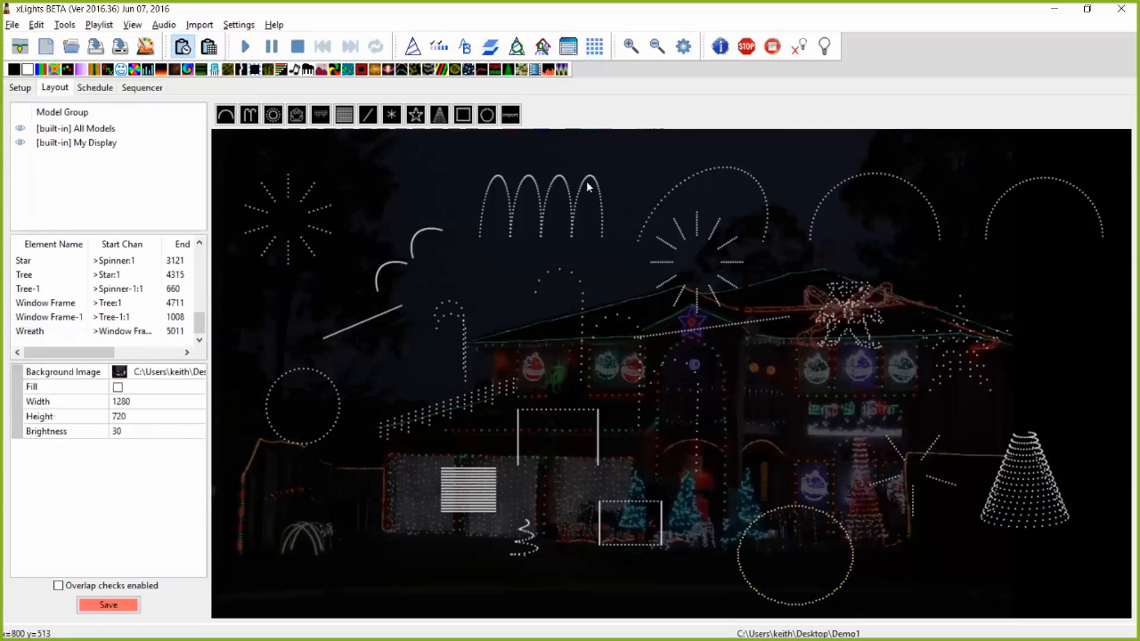
{"action": "left_click", "coordinate": [850, 307]}
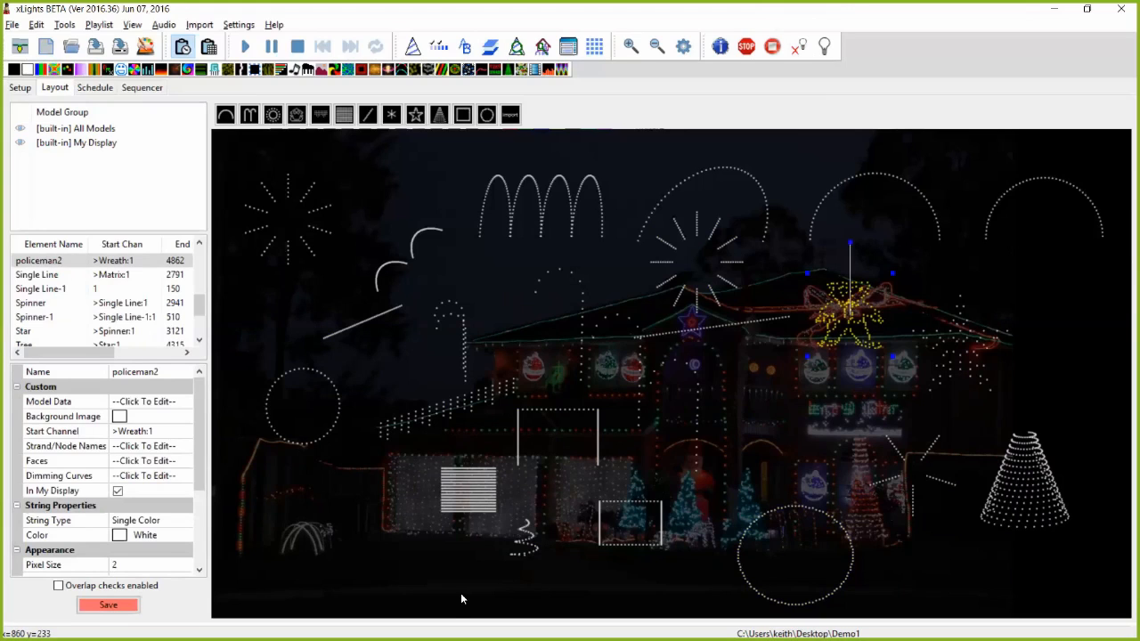
- Set the small spiral tree's string type to Single Color and its colour to green
{"action": "left_click", "coordinate": [522, 537]}
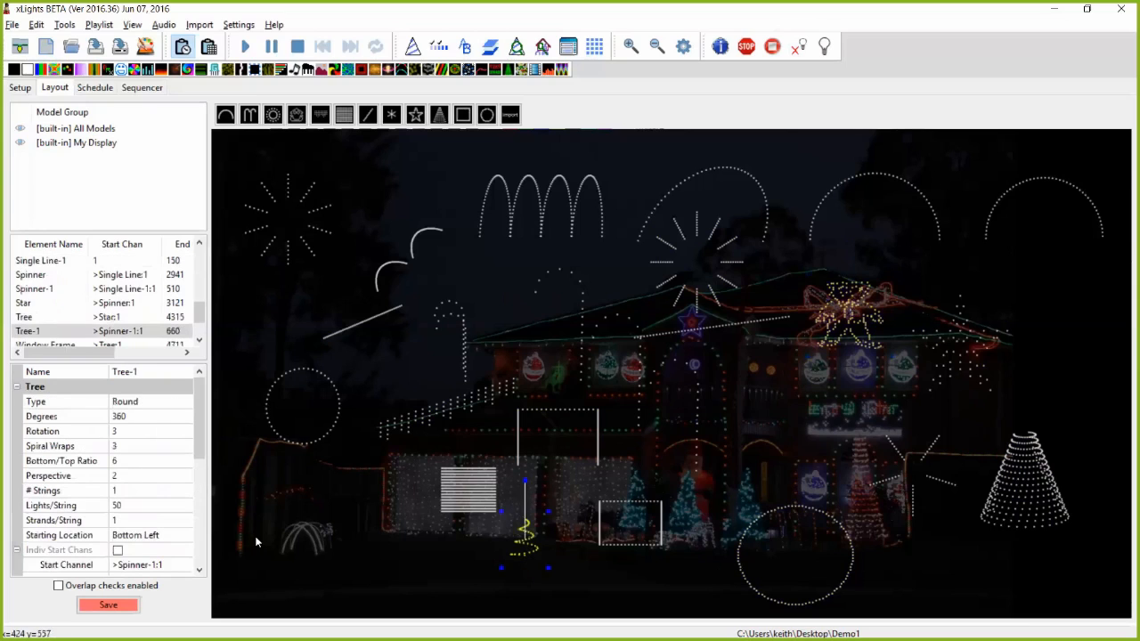
{"action": "left_click", "coordinate": [201, 545]}
{"action": "left_click", "coordinate": [138, 448]}
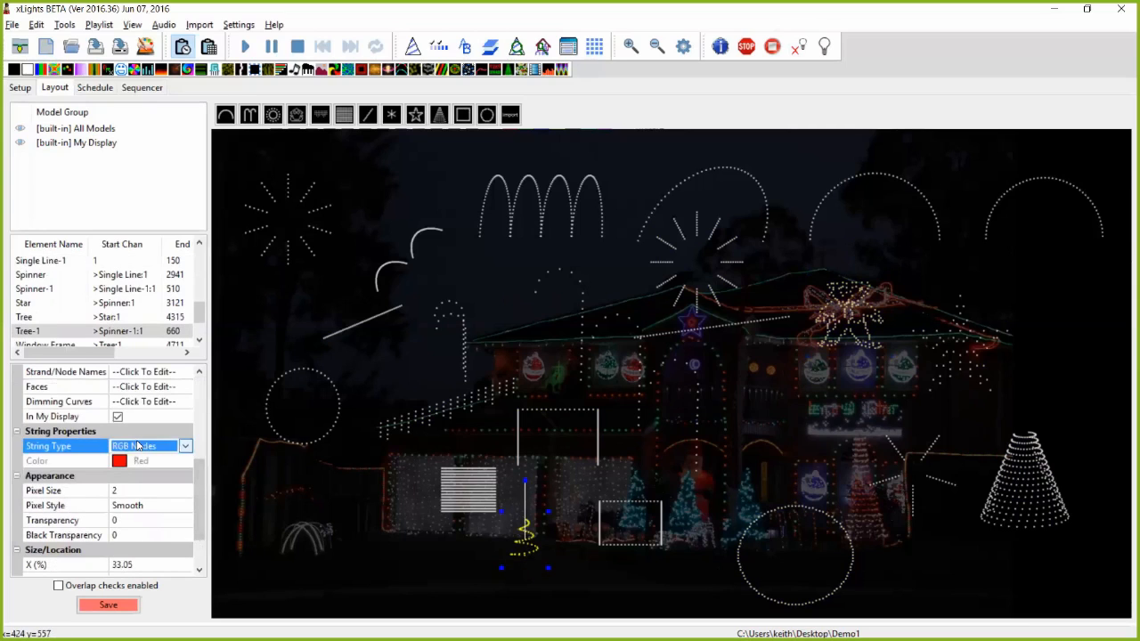
{"action": "left_click", "coordinate": [138, 448]}
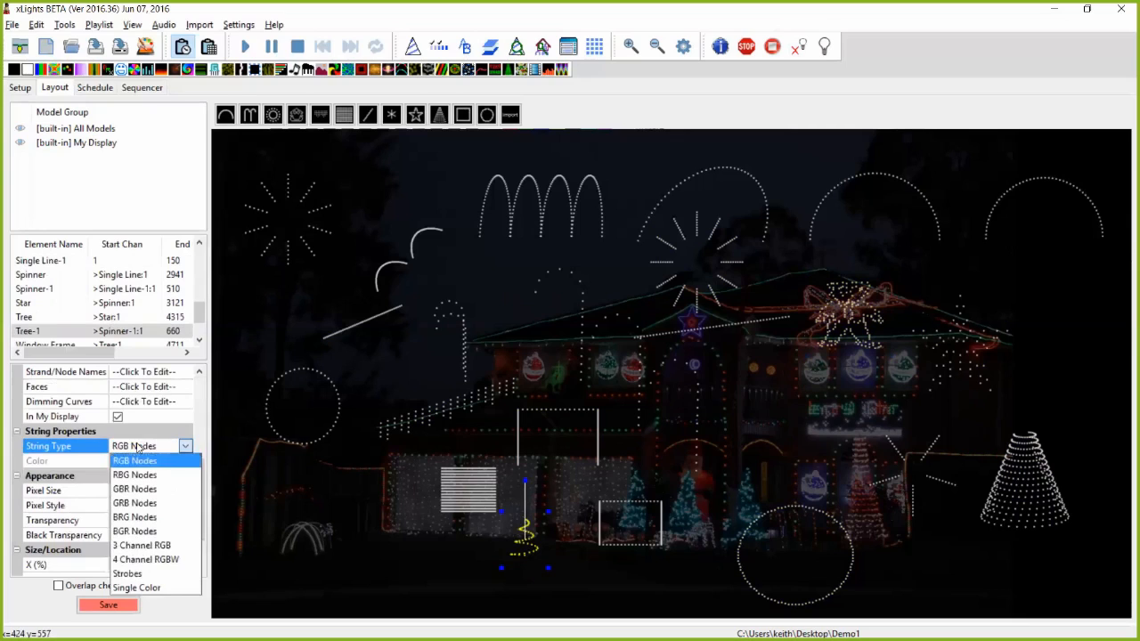
{"action": "left_click", "coordinate": [138, 587]}
{"action": "left_click", "coordinate": [142, 462]}
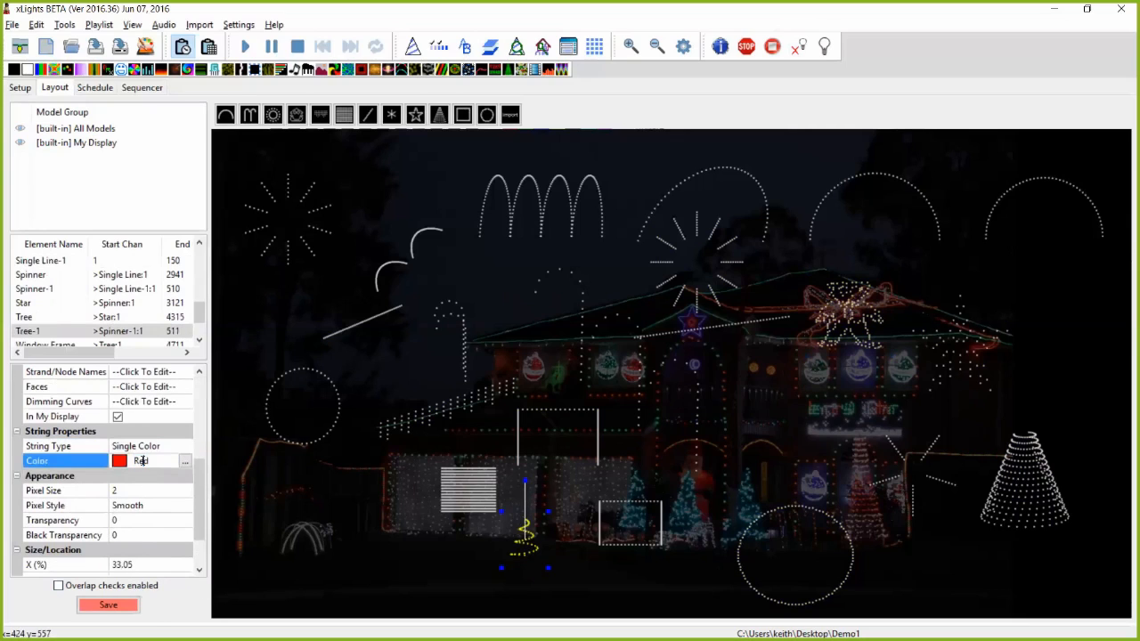
{"action": "left_click", "coordinate": [184, 461]}
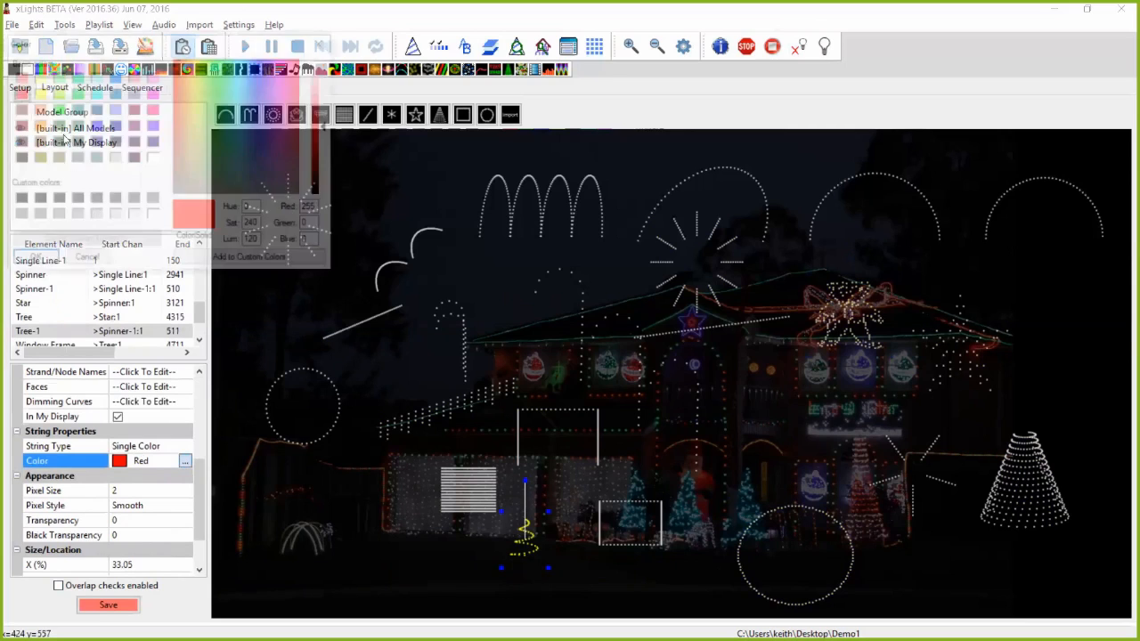
{"action": "left_click", "coordinate": [57, 108]}
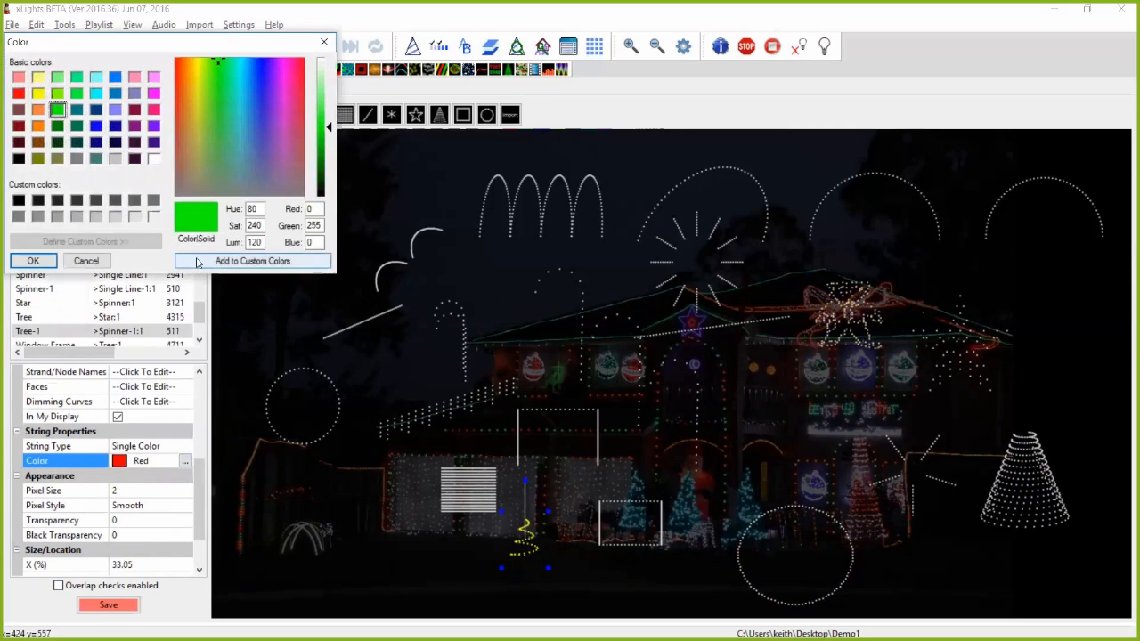
{"action": "left_click", "coordinate": [32, 261]}
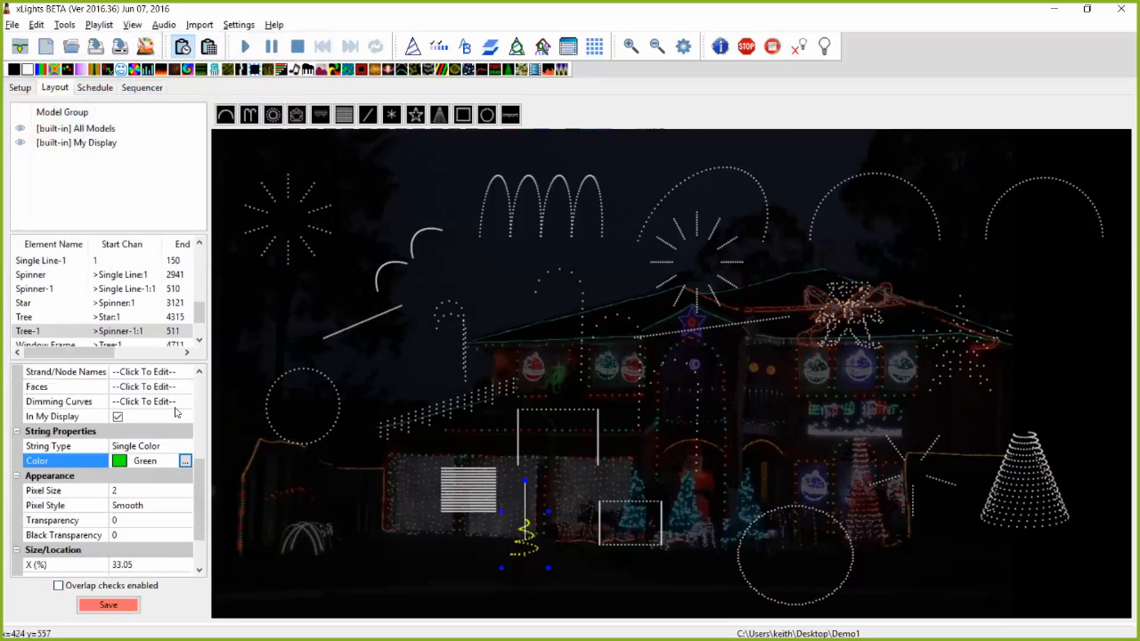
- Delete all models except policeman2, and draw one arch over the rooftop bow and four arches in a row to its left
{"action": "left_click", "coordinate": [132, 332]}
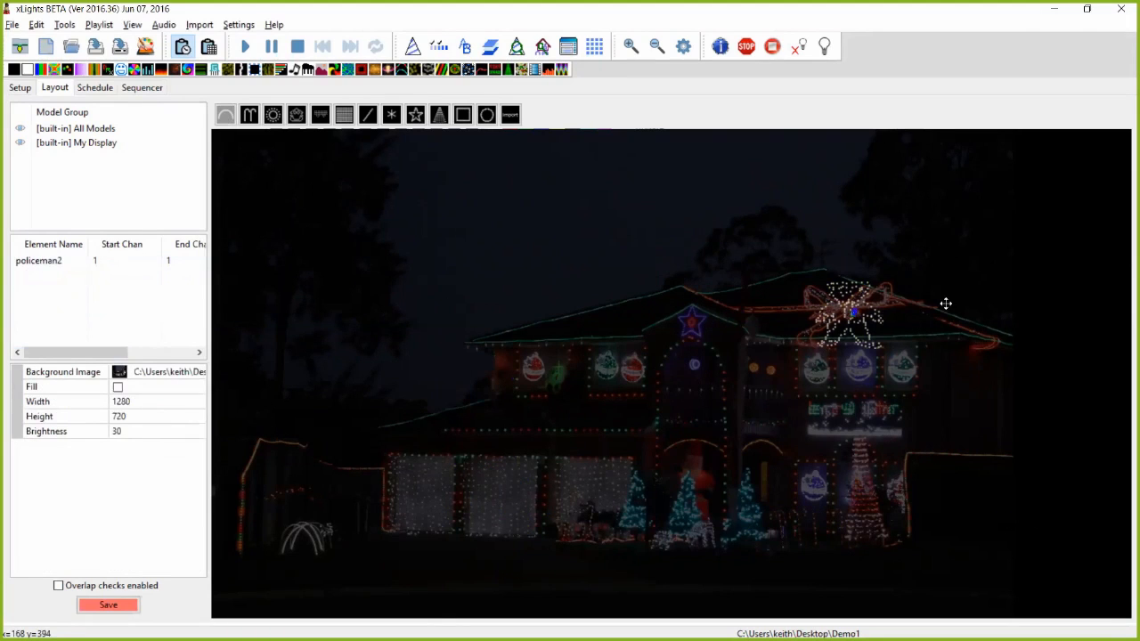
{"action": "left_click_drag", "start_coordinate": [945, 301], "coordinate": [881, 216]}
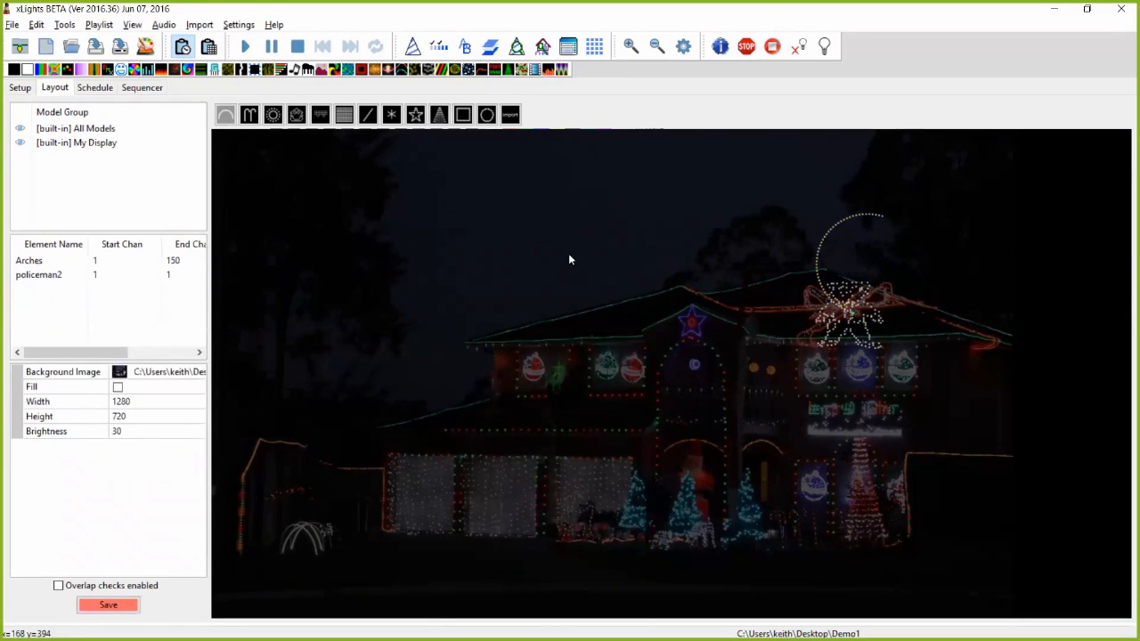
{"action": "left_click_drag", "start_coordinate": [256, 286], "coordinate": [634, 292]}
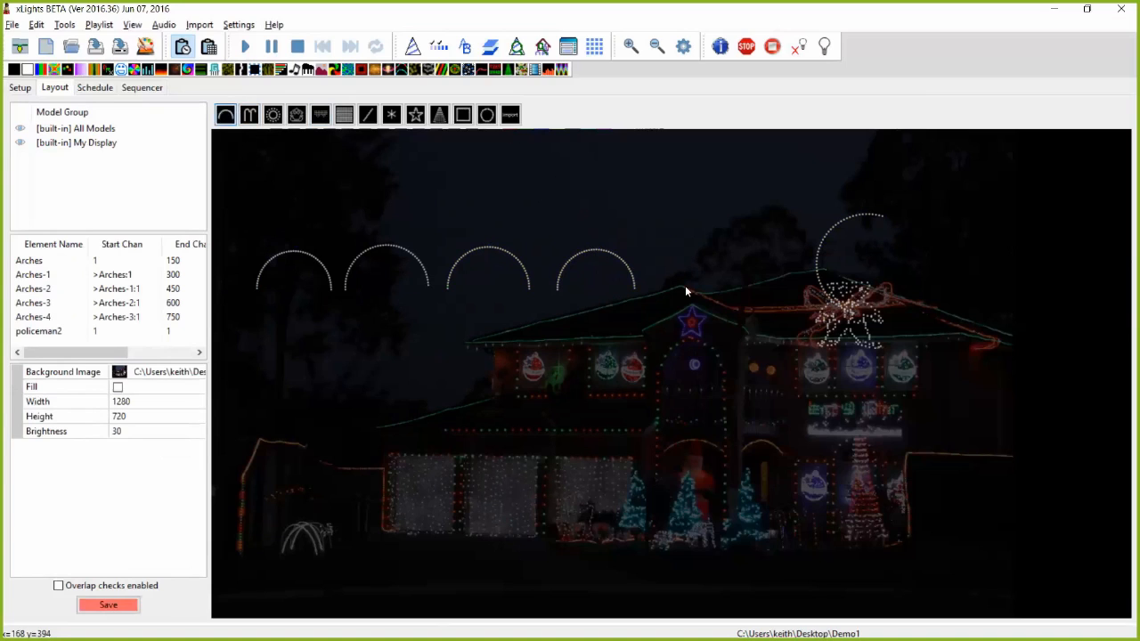
- Delete the arch over the rooftop bow, and select Arches-1, the first arch in the row
{"action": "left_click", "coordinate": [824, 253]}
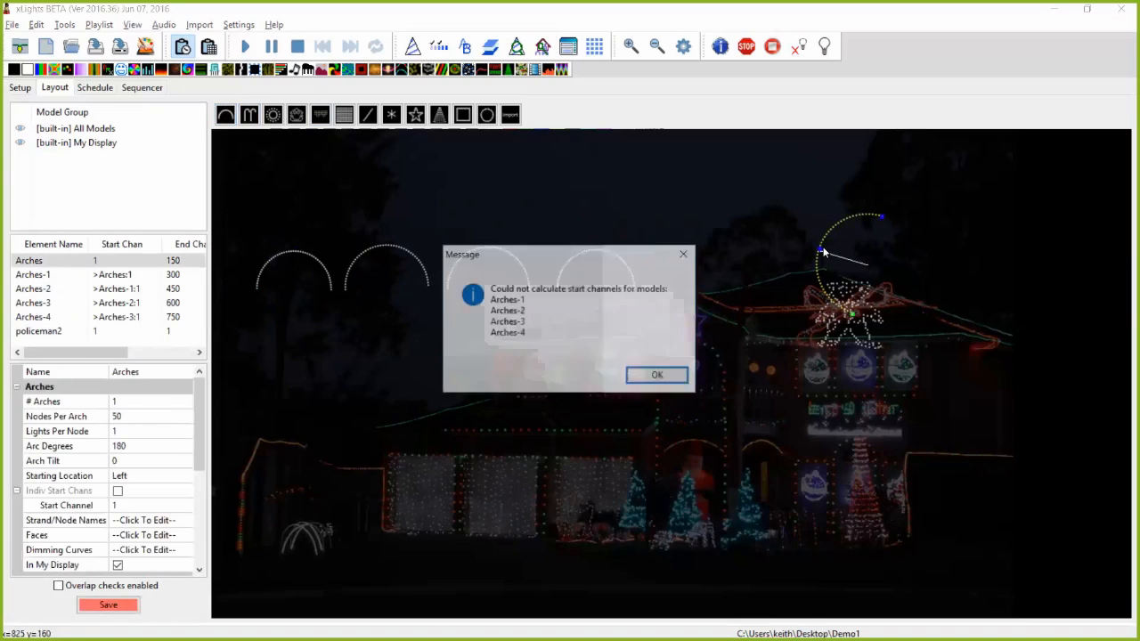
{"action": "left_click", "coordinate": [659, 376]}
{"action": "left_click", "coordinate": [116, 260]}
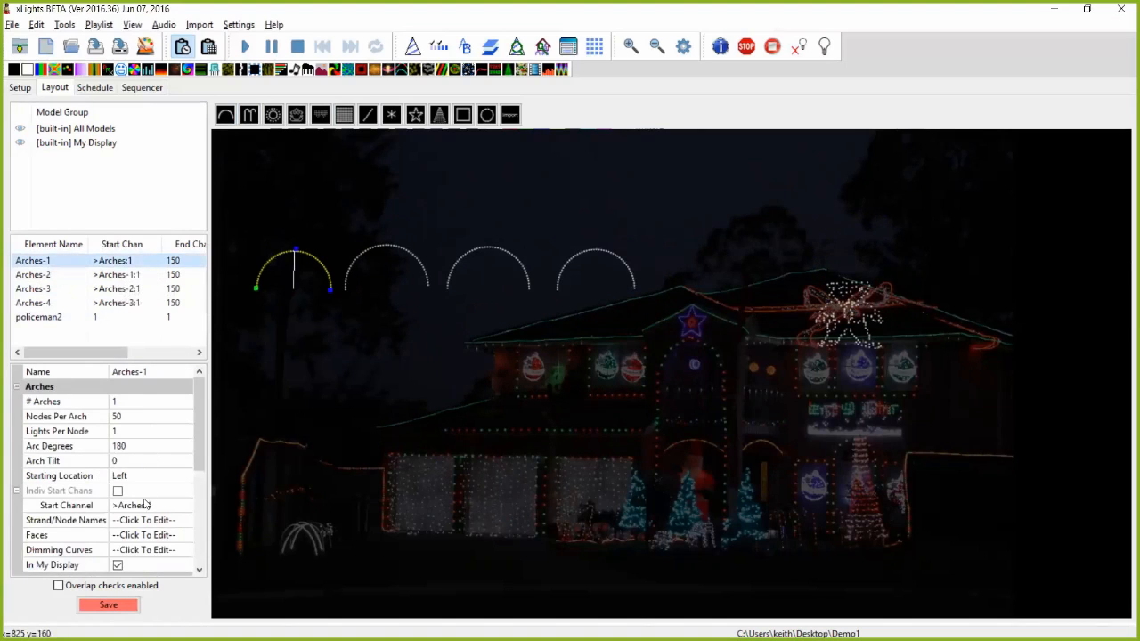
- Set the start channel of Arches-1 to 1000 and deselect the arch
{"action": "left_click", "coordinate": [145, 504]}
{"action": "left_click_drag", "start_coordinate": [152, 505], "coordinate": [1, 455]}
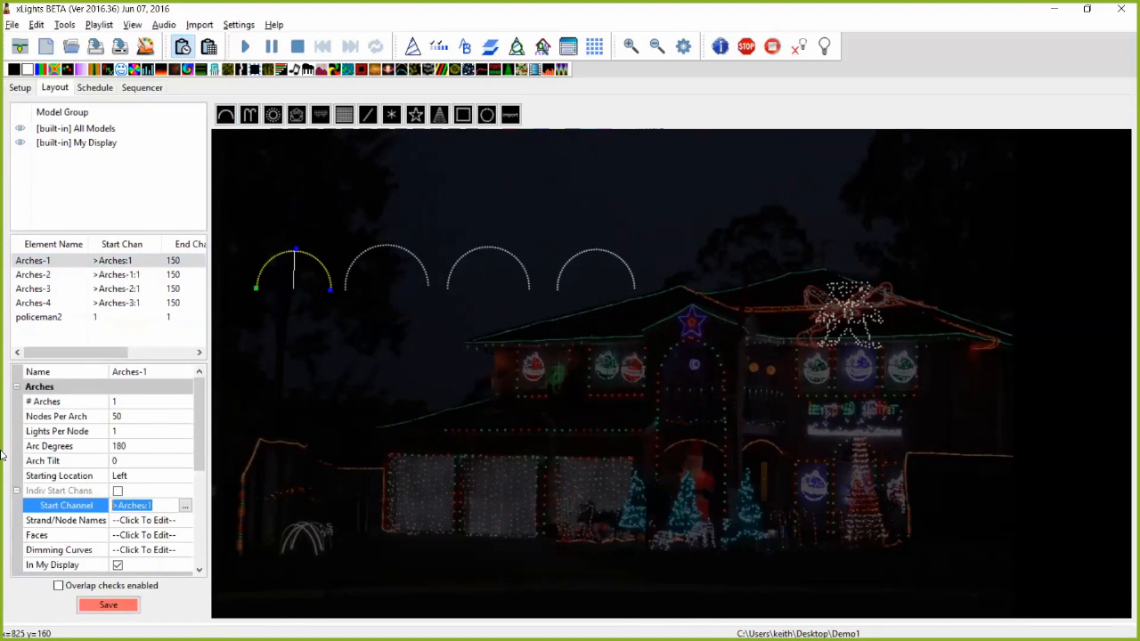
{"action": "type", "text": "1000"}
{"action": "key", "text": "Return"}
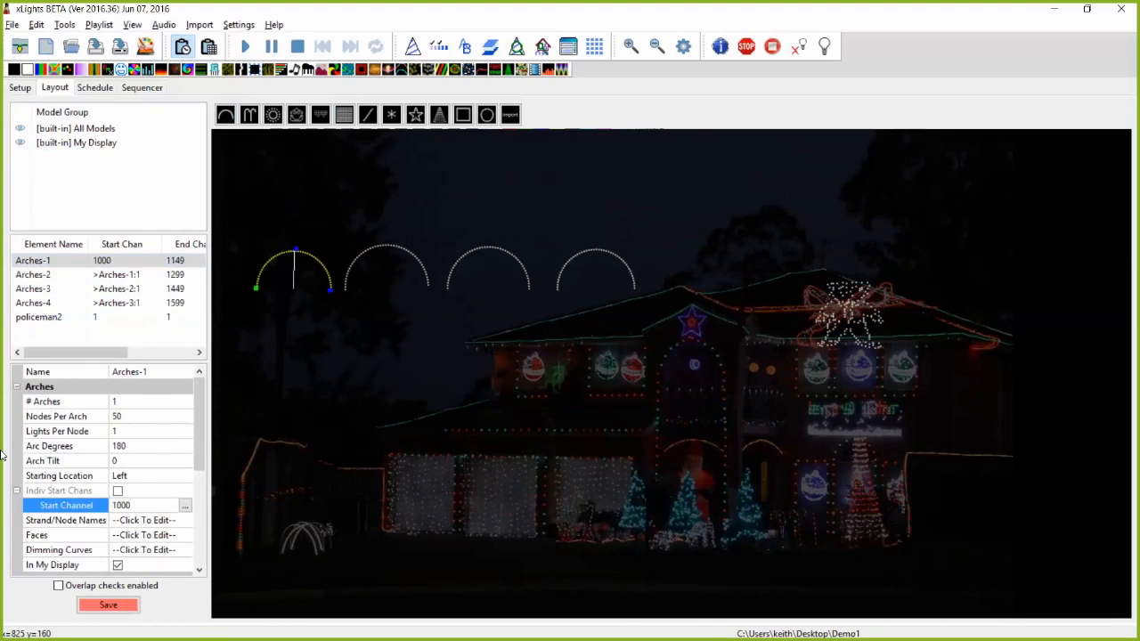
{"action": "left_click", "coordinate": [327, 304]}
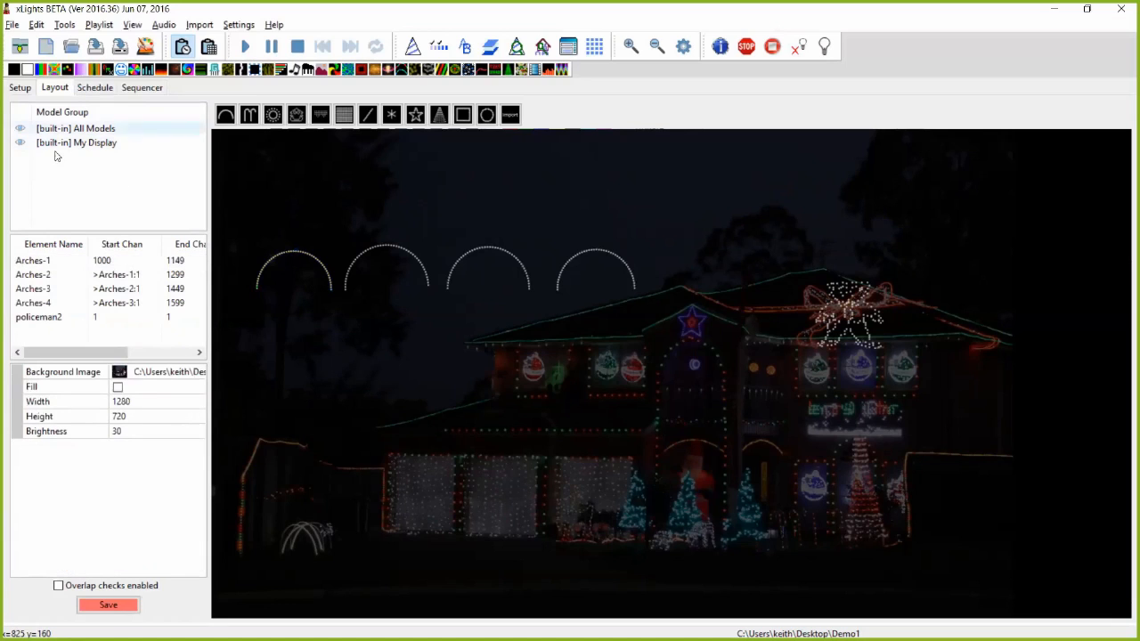
- Create a new model group named Arches
{"action": "right_click", "coordinate": [99, 173]}
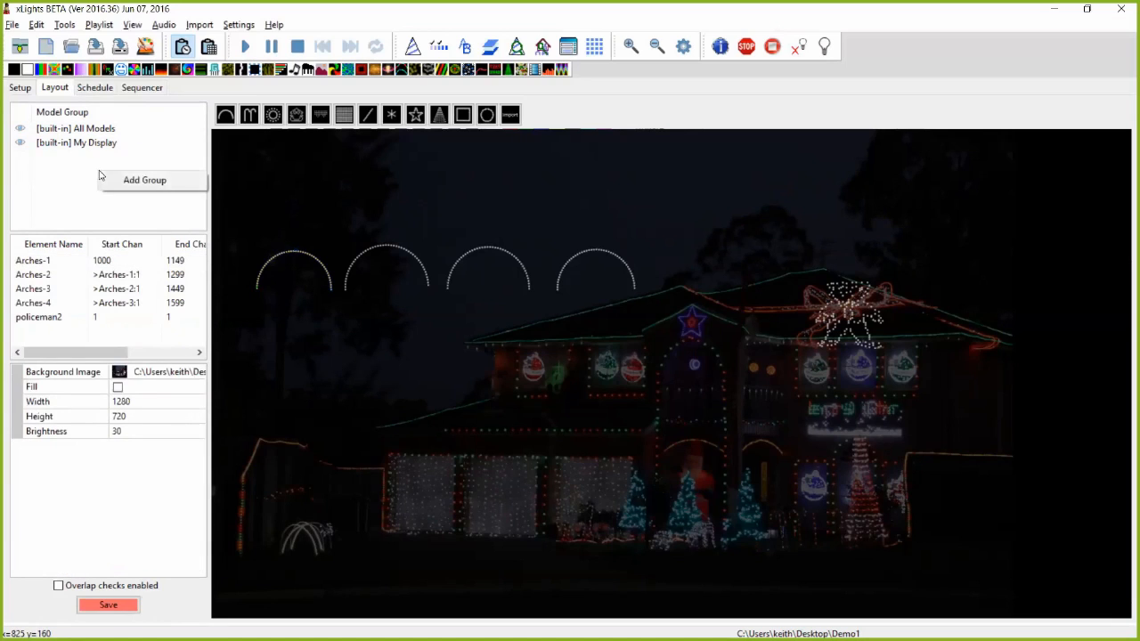
{"action": "left_click", "coordinate": [125, 181]}
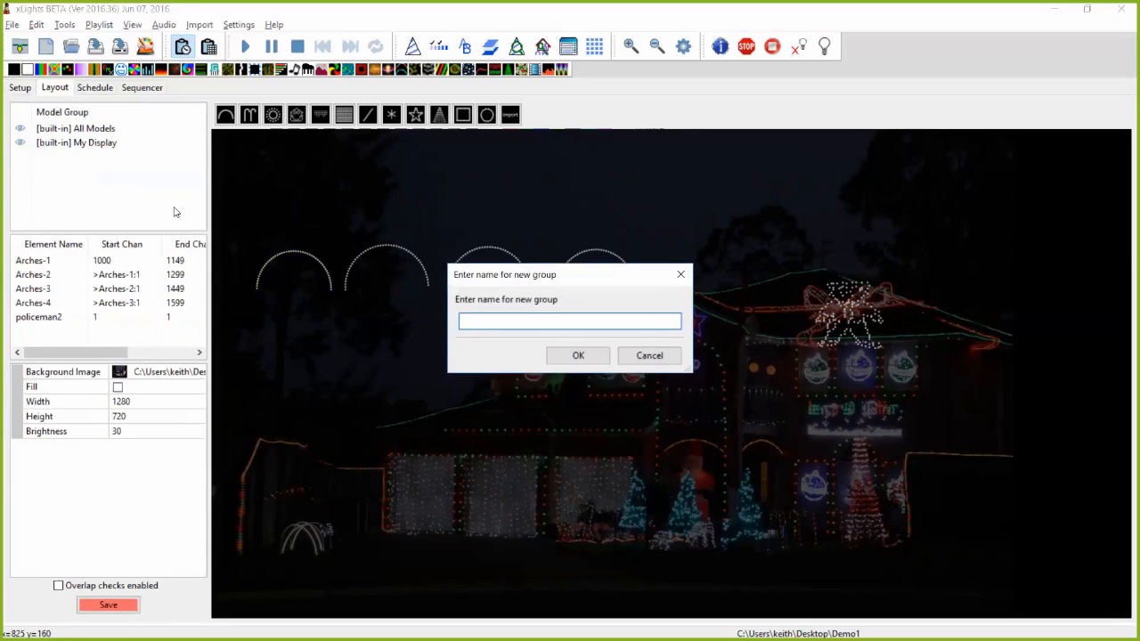
{"action": "type", "text": "Arches"}
{"action": "key", "text": "Return"}
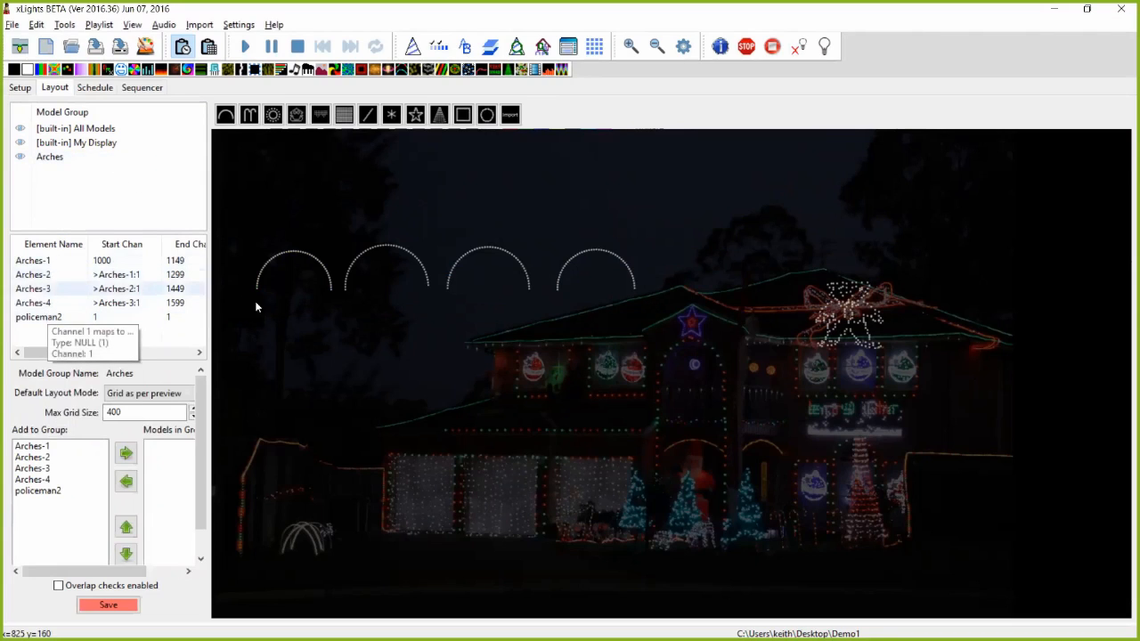
- Add Arches-1, Arches-2, Arches-3 and Arches-4 to the Arches group
{"action": "left_click", "coordinate": [64, 453]}
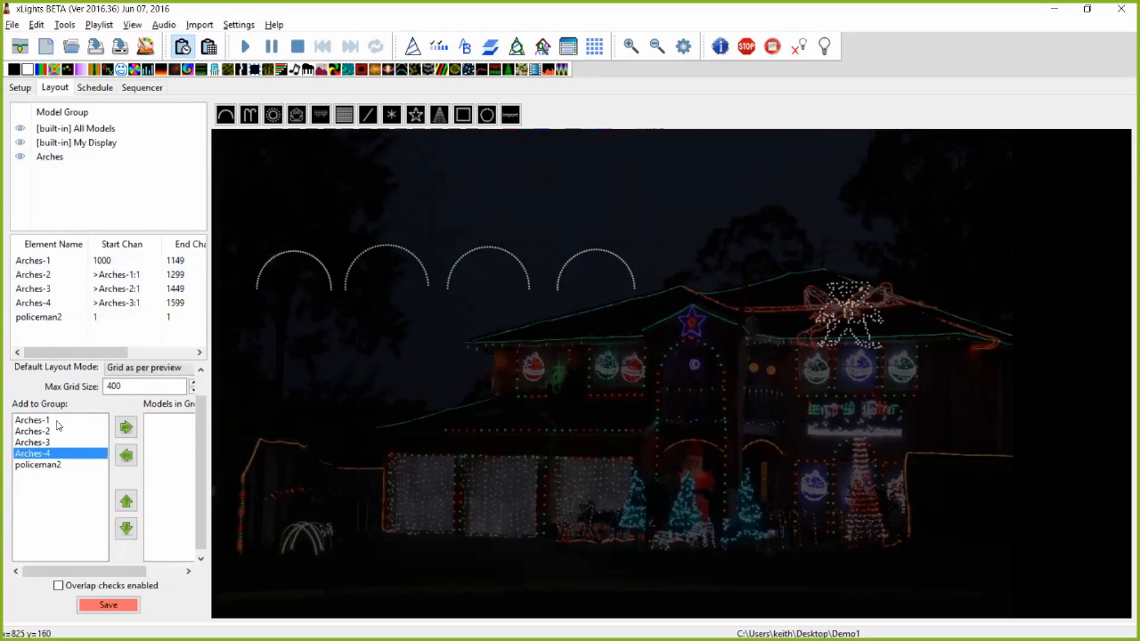
{"action": "left_click", "coordinate": [59, 423]}
{"action": "left_click", "coordinate": [132, 428]}
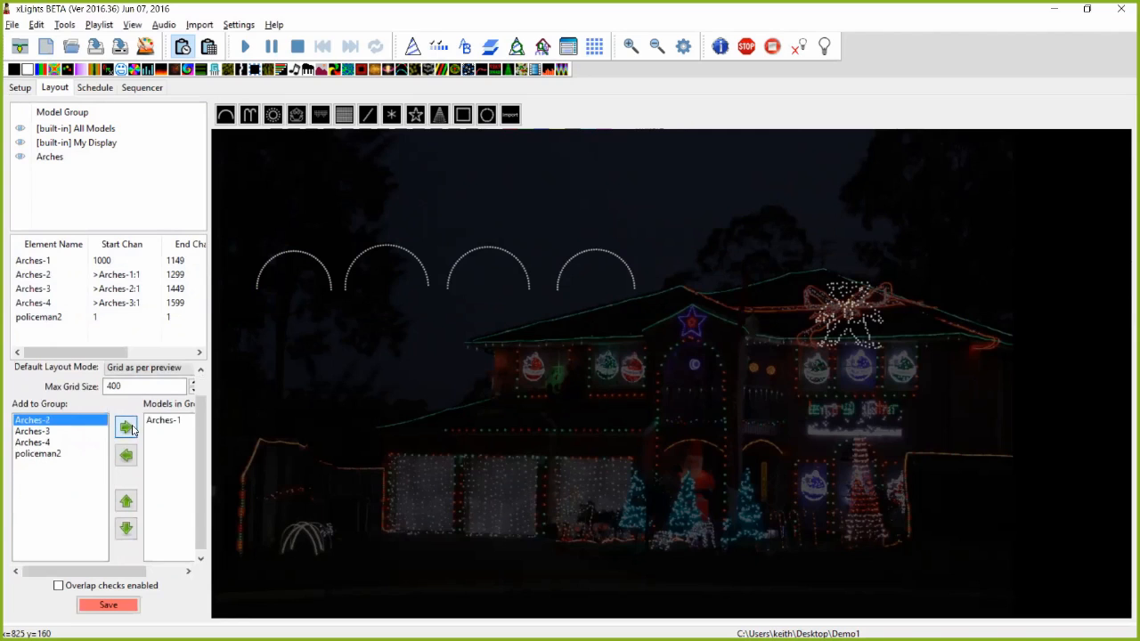
{"action": "left_click", "coordinate": [126, 427]}
{"action": "left_click", "coordinate": [127, 428]}
{"action": "left_click", "coordinate": [127, 427]}
{"action": "left_click", "coordinate": [433, 326]}
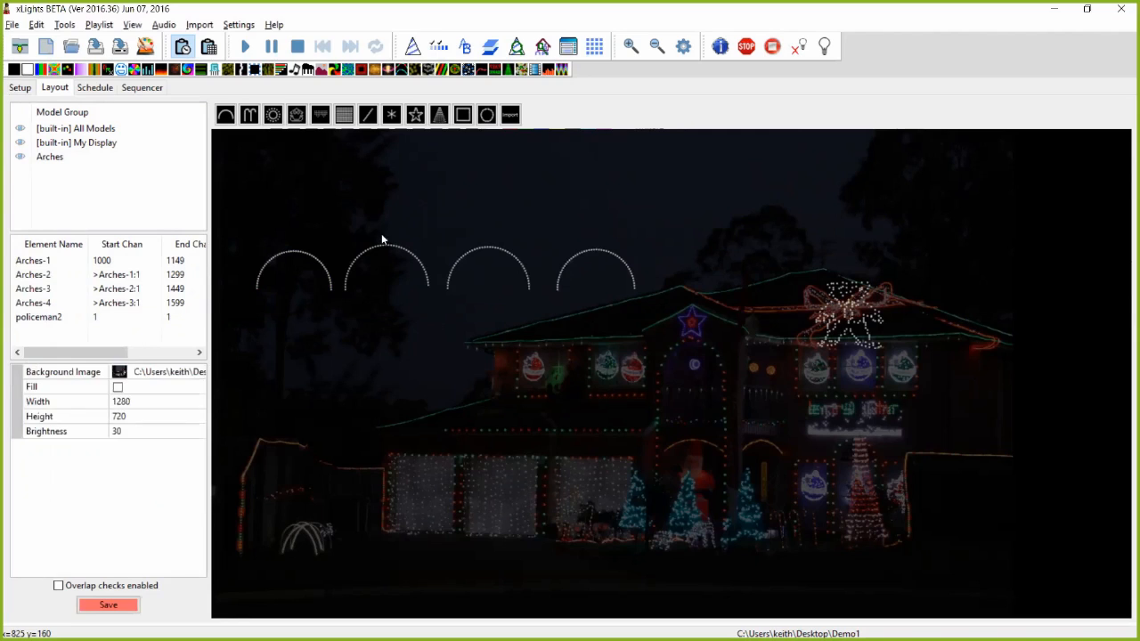
- Check the Arches group's model membership and save the layout
{"action": "left_click", "coordinate": [51, 159]}
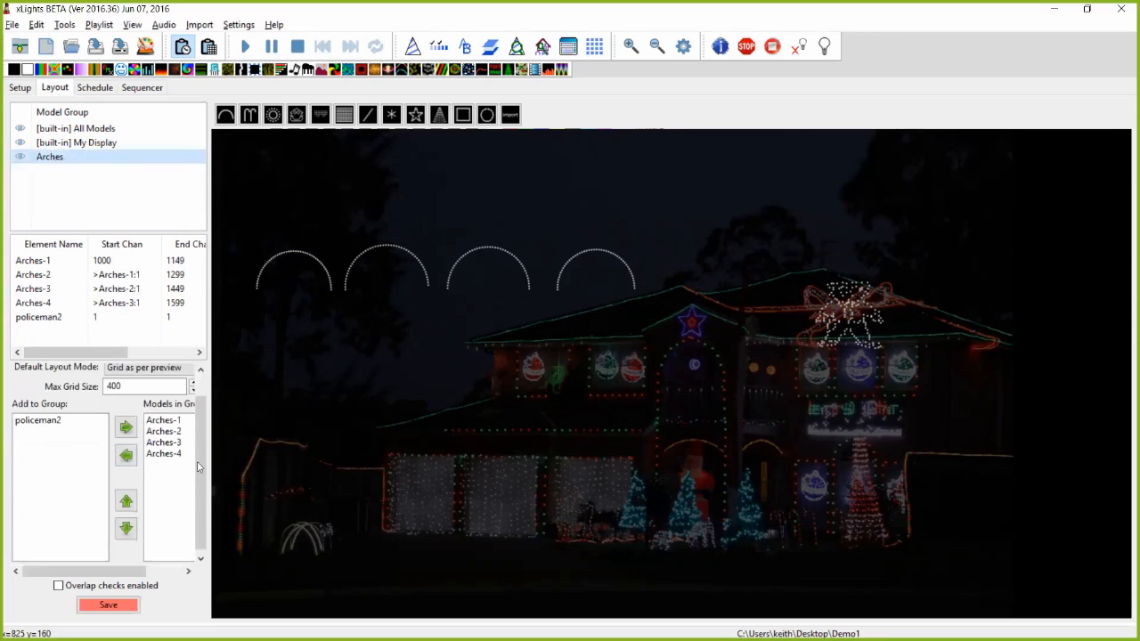
{"action": "left_click", "coordinate": [105, 604]}
{"action": "left_click", "coordinate": [394, 321]}
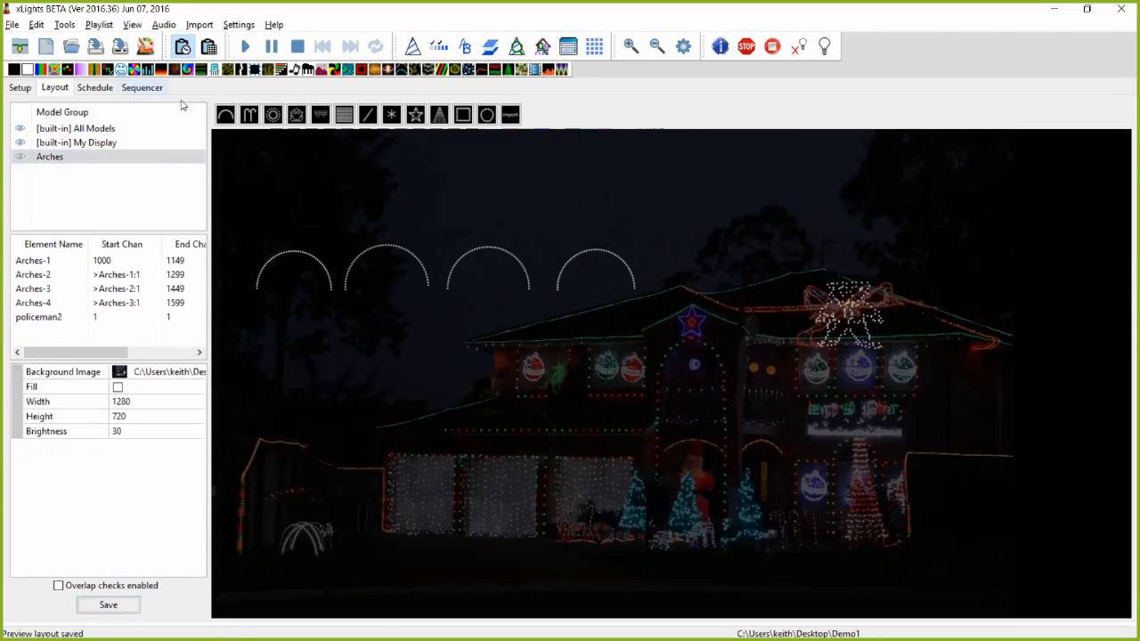
- Open the sequencer, accept the debug report and relaunch xLights from the desktop
{"action": "left_click", "coordinate": [145, 88]}
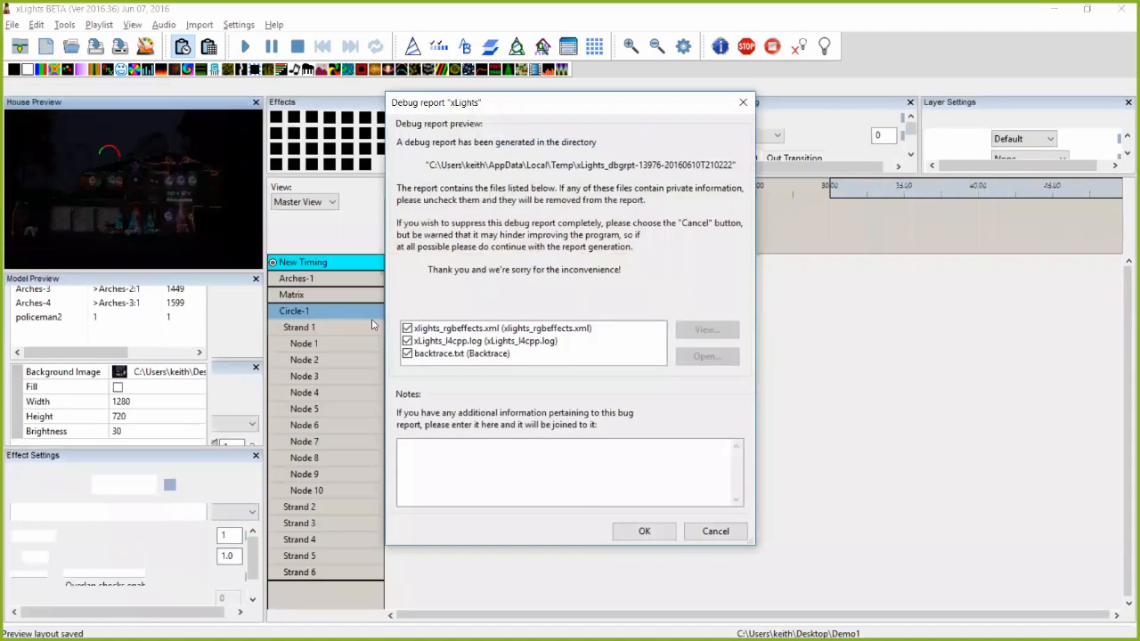
{"action": "left_click", "coordinate": [645, 530]}
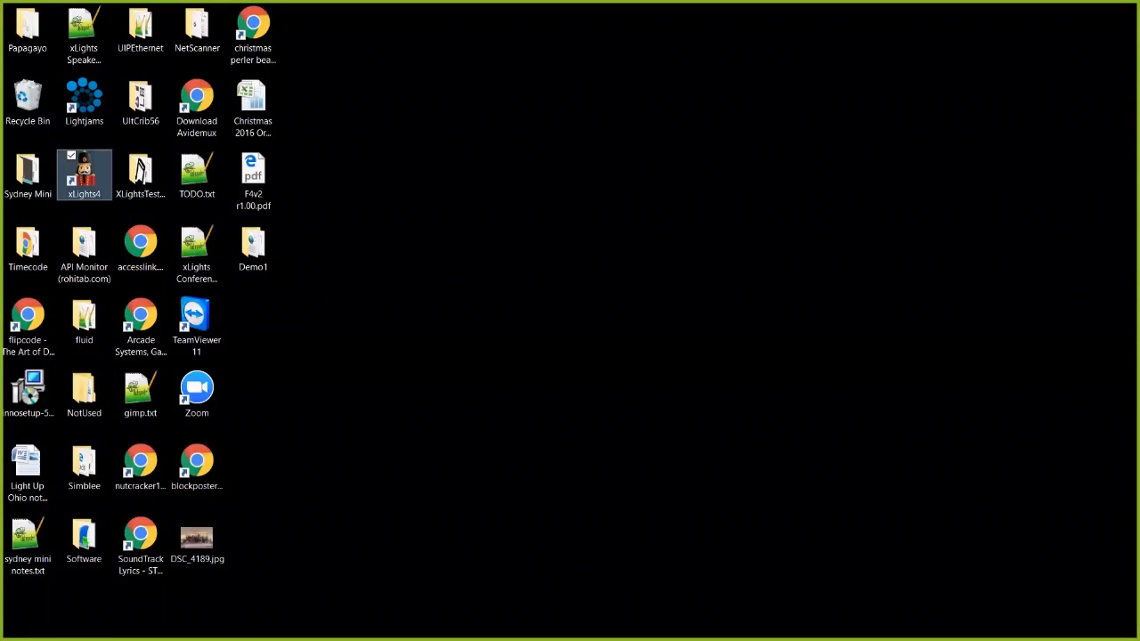
{"action": "key", "text": "Return"}
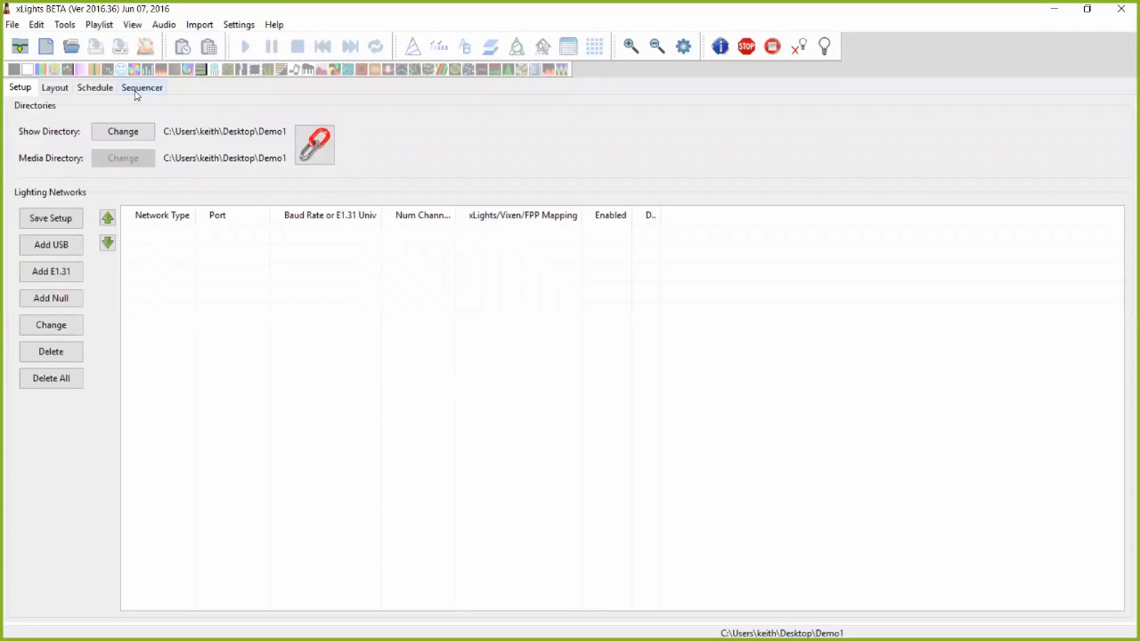
- Look at the reloaded house layout and create a new sequence, keeping the default sequence settings
{"action": "left_click", "coordinate": [55, 88]}
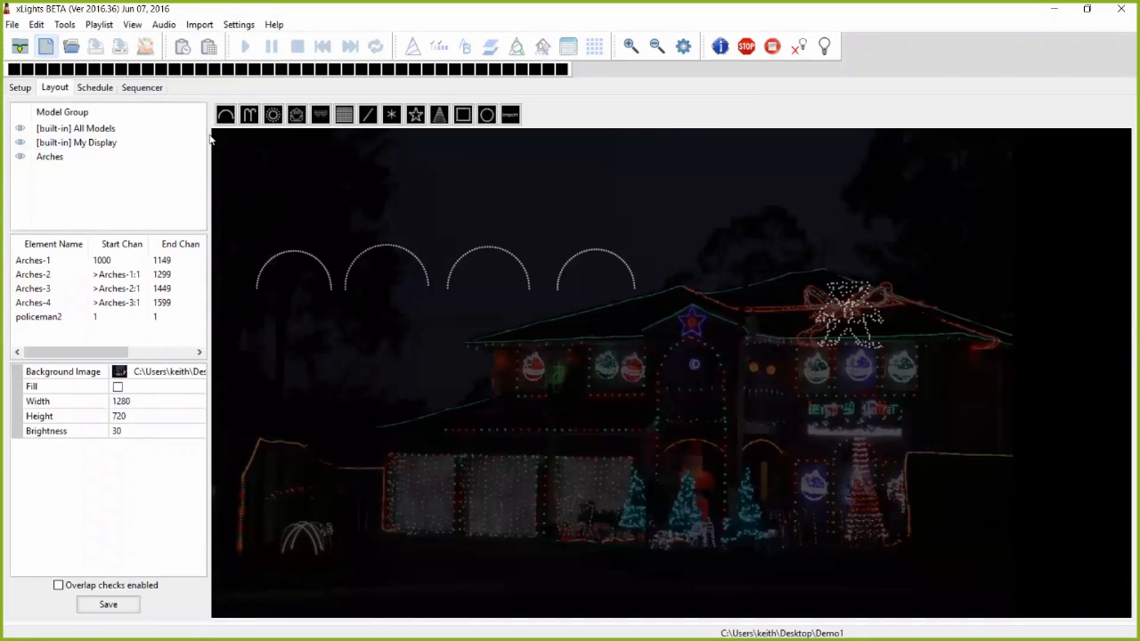
{"action": "left_click", "coordinate": [297, 246]}
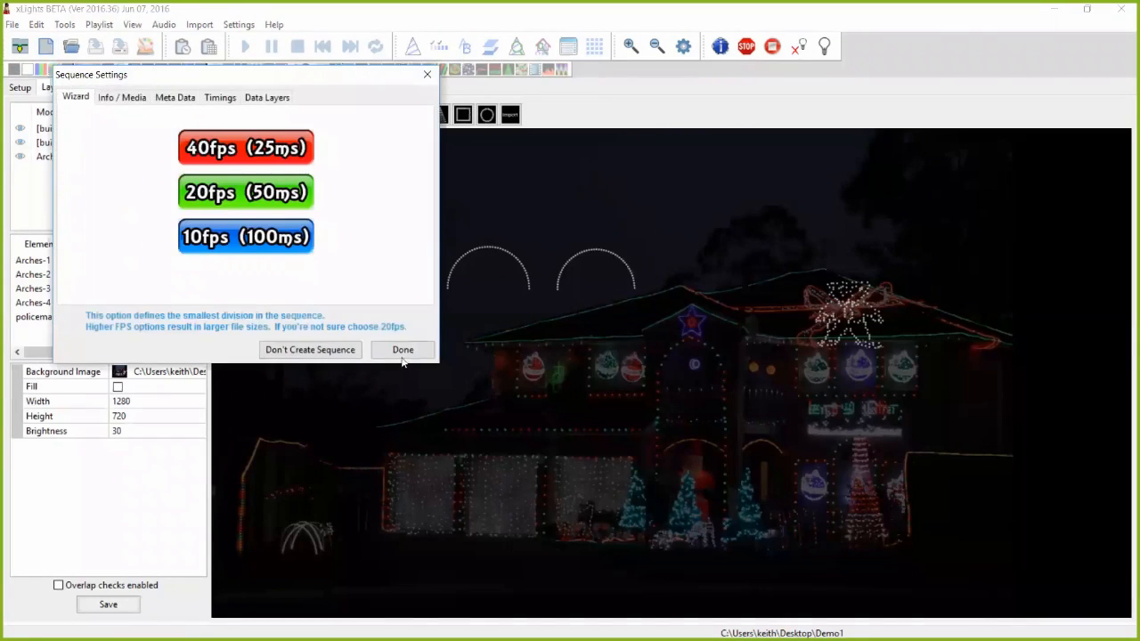
{"action": "left_click", "coordinate": [402, 350]}
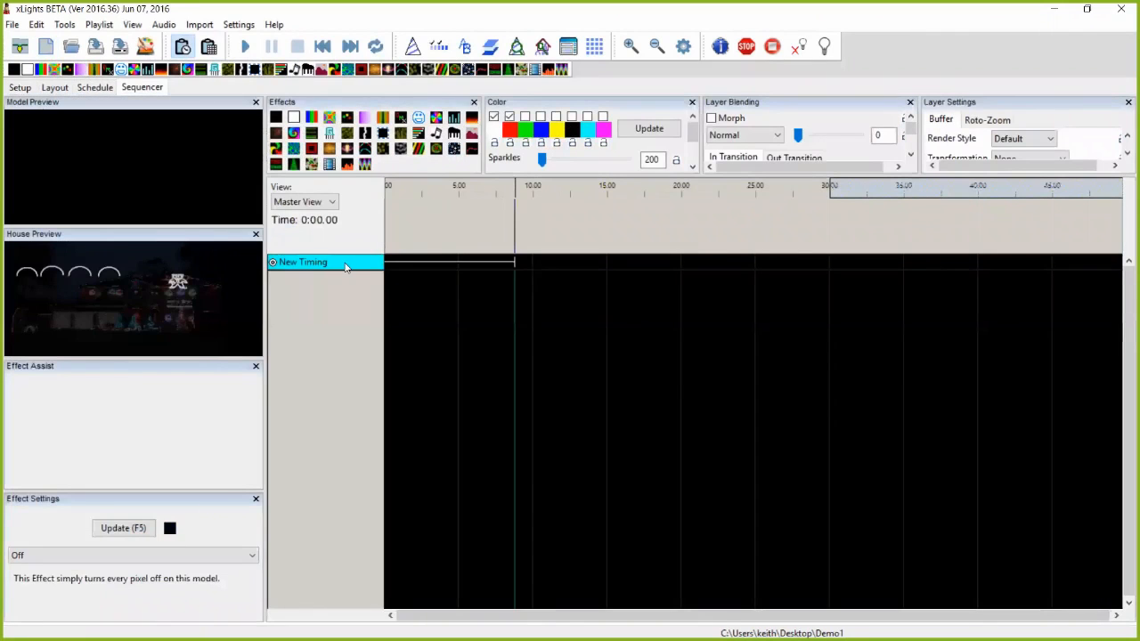
- Add the Arches group to the sequence's display elements and place a Butterfly effect on its row within the first timing interval
{"action": "right_click", "coordinate": [345, 266]}
{"action": "left_click", "coordinate": [447, 420]}
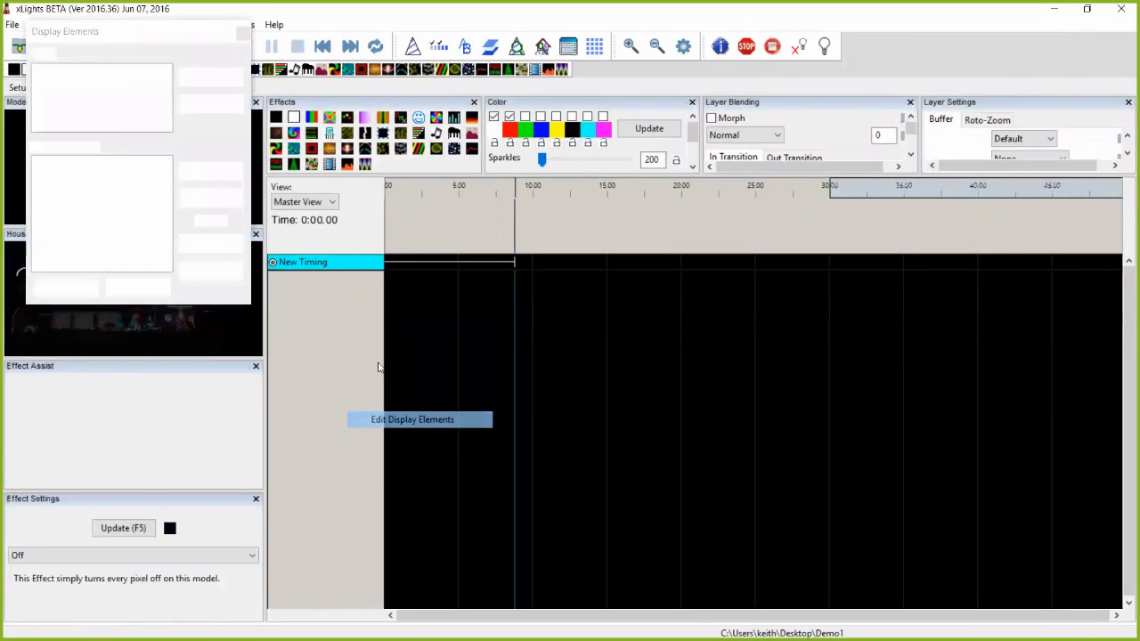
{"action": "left_click", "coordinate": [208, 170]}
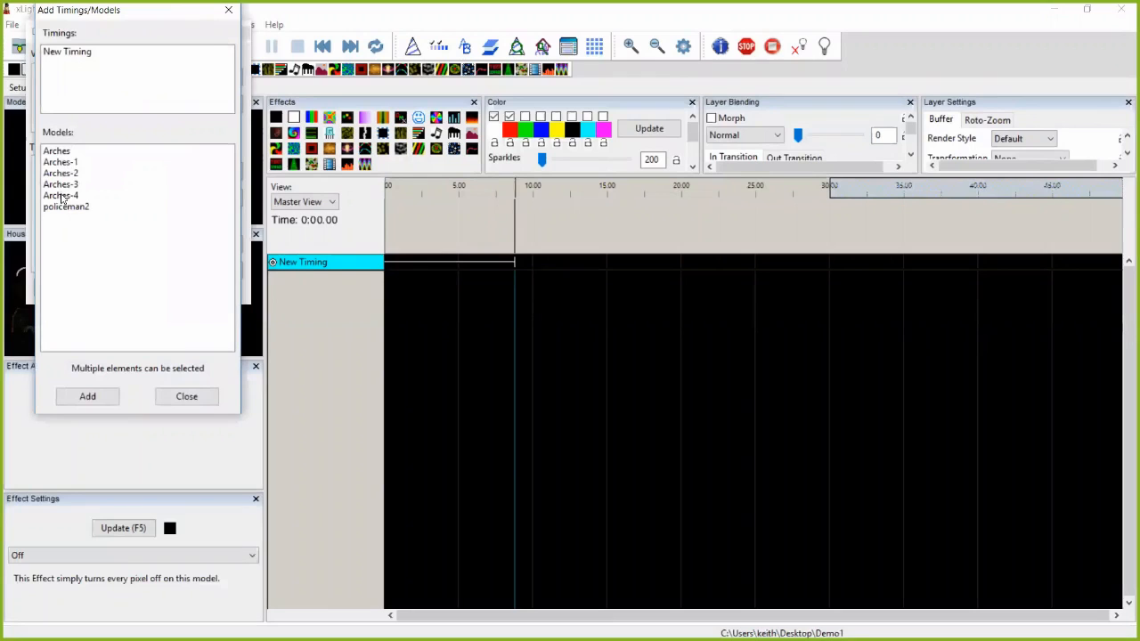
{"action": "left_click", "coordinate": [60, 153]}
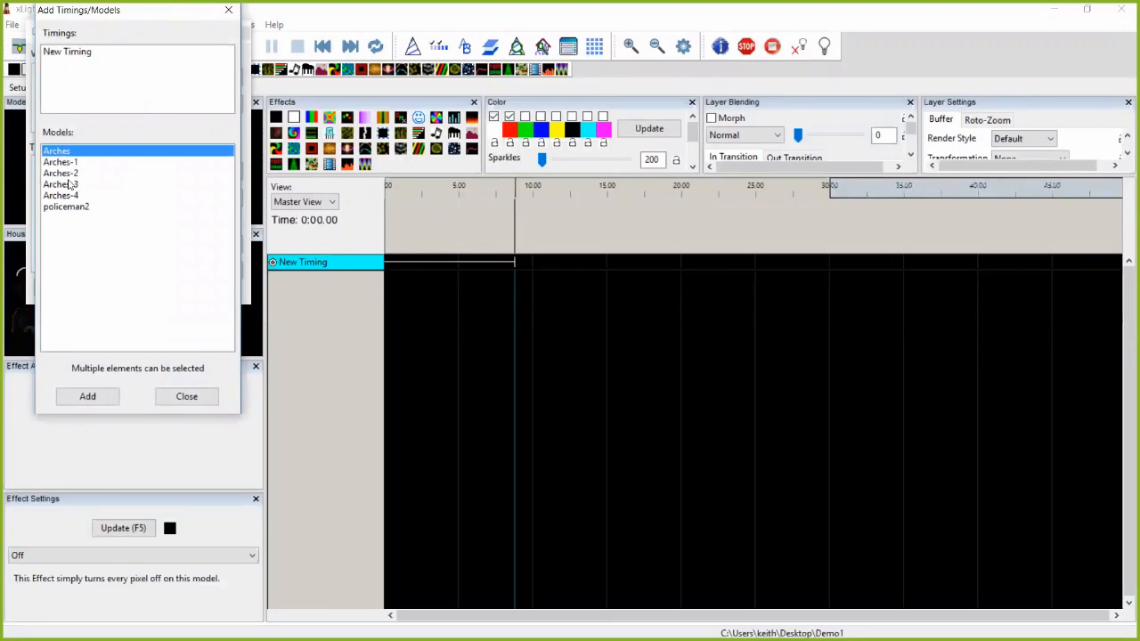
{"action": "left_click", "coordinate": [87, 396]}
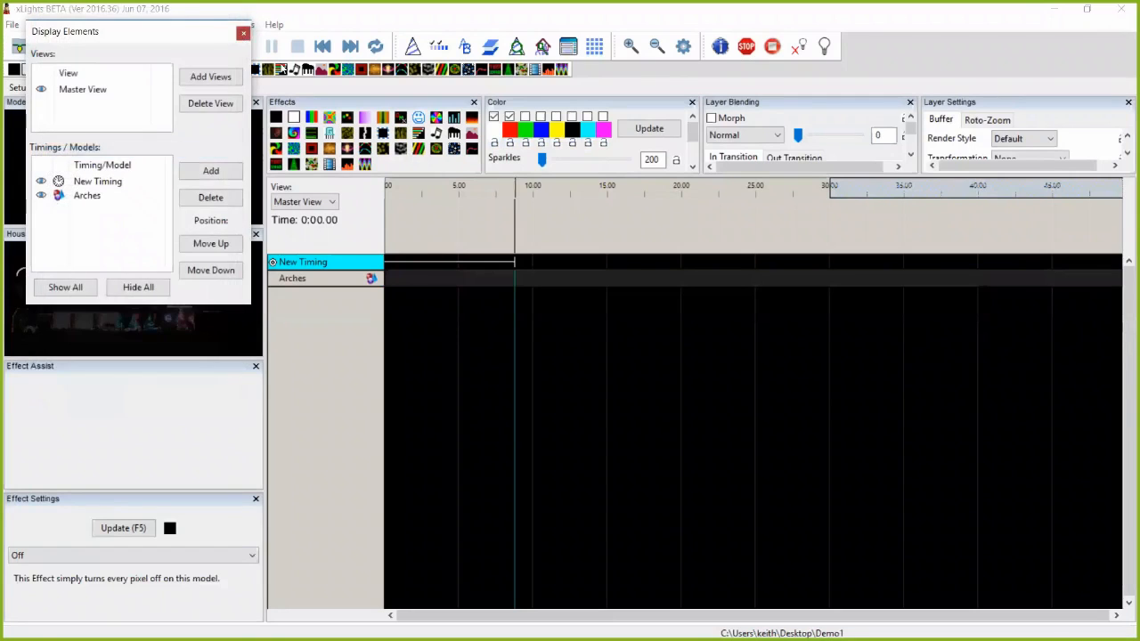
{"action": "left_click", "coordinate": [241, 35]}
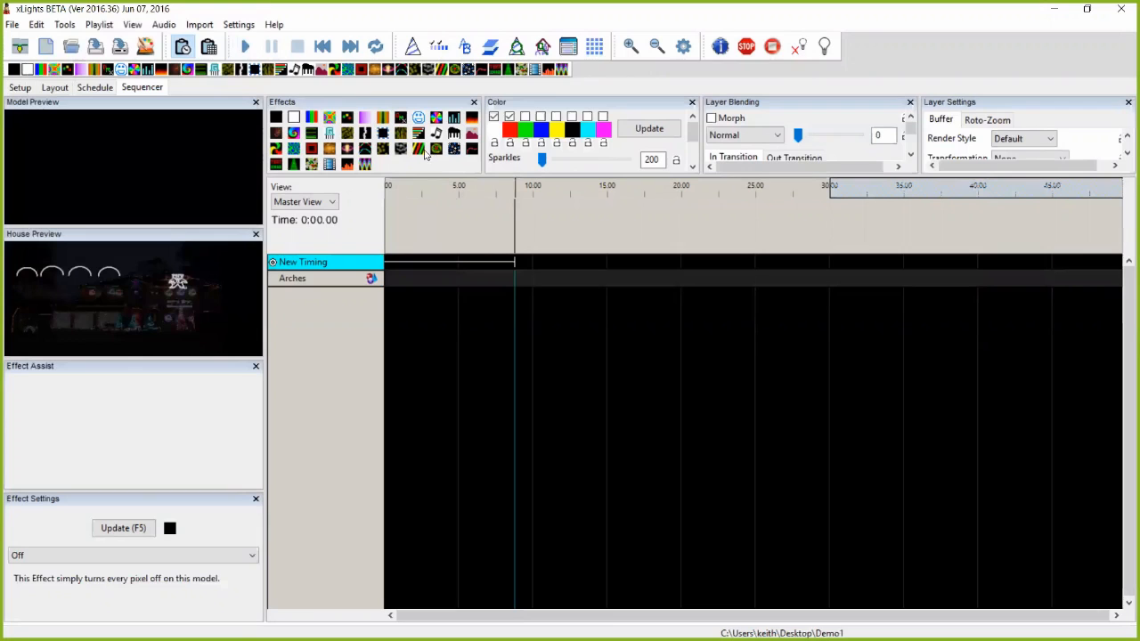
{"action": "left_click_drag", "start_coordinate": [331, 118], "coordinate": [456, 276]}
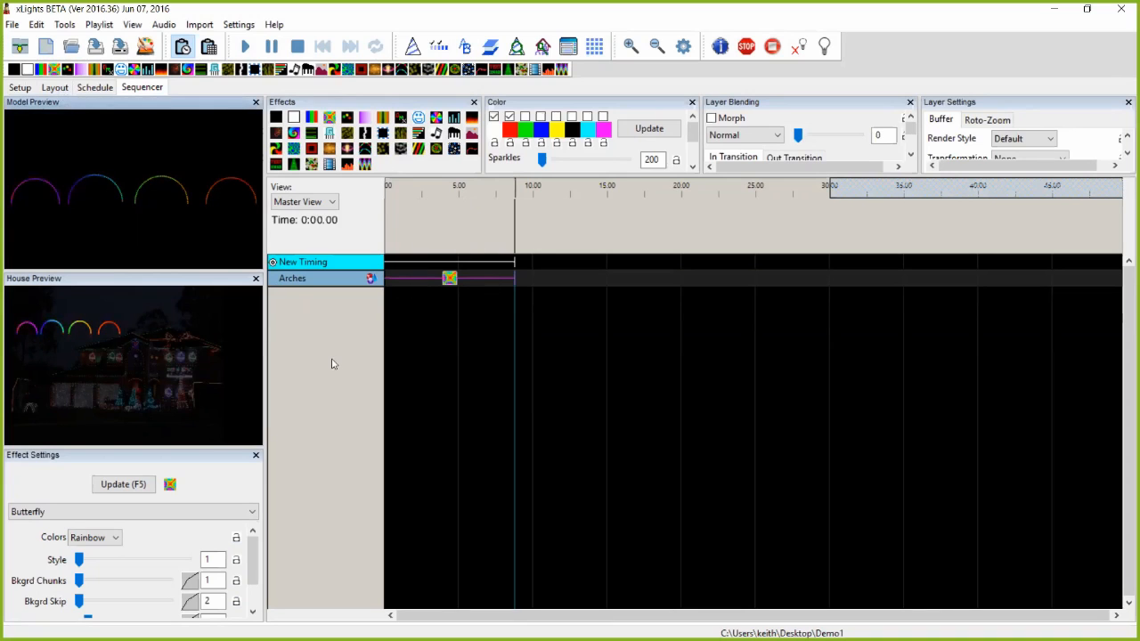
- Return to the house layout and switch the preview visibility between the Arches group, My Display and All Models
{"action": "left_click", "coordinate": [63, 88]}
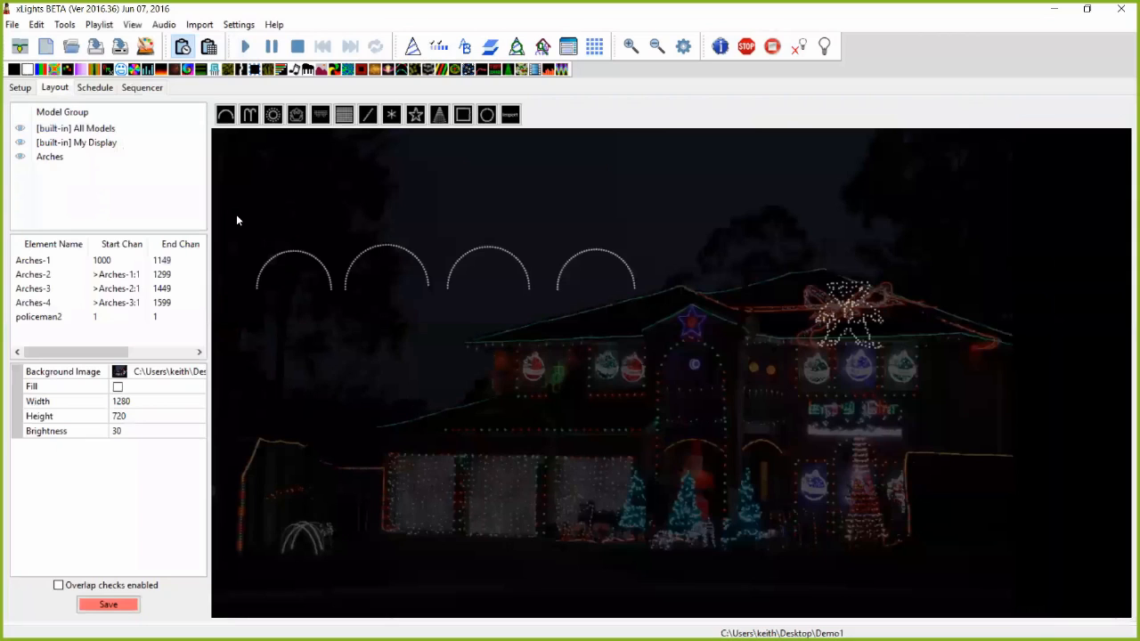
{"action": "left_click", "coordinate": [20, 159]}
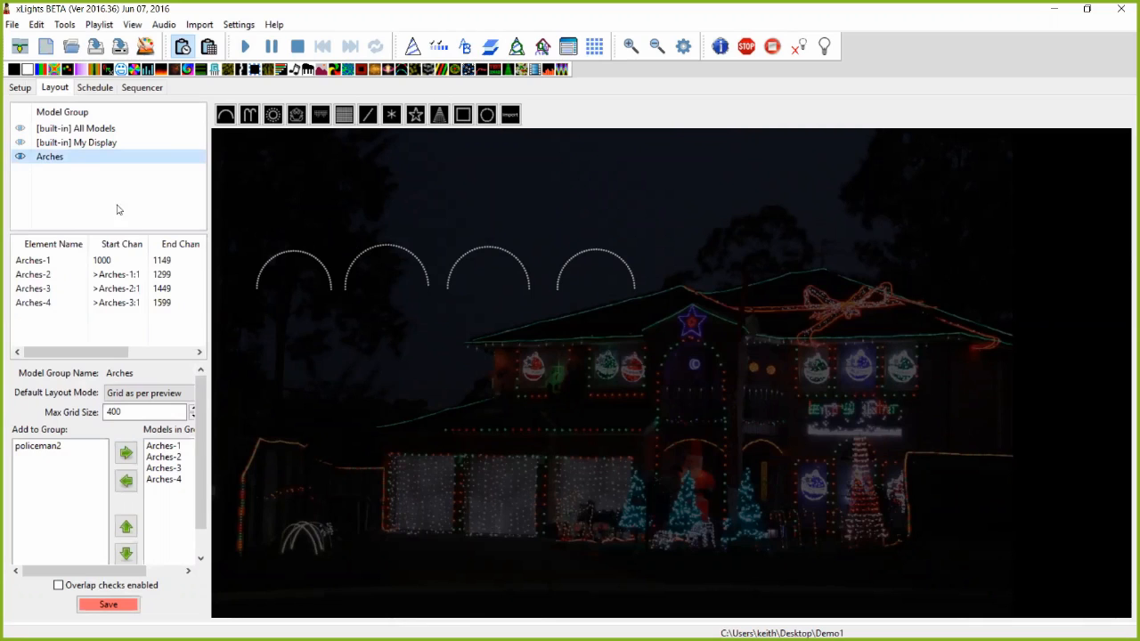
{"action": "left_click", "coordinate": [22, 144]}
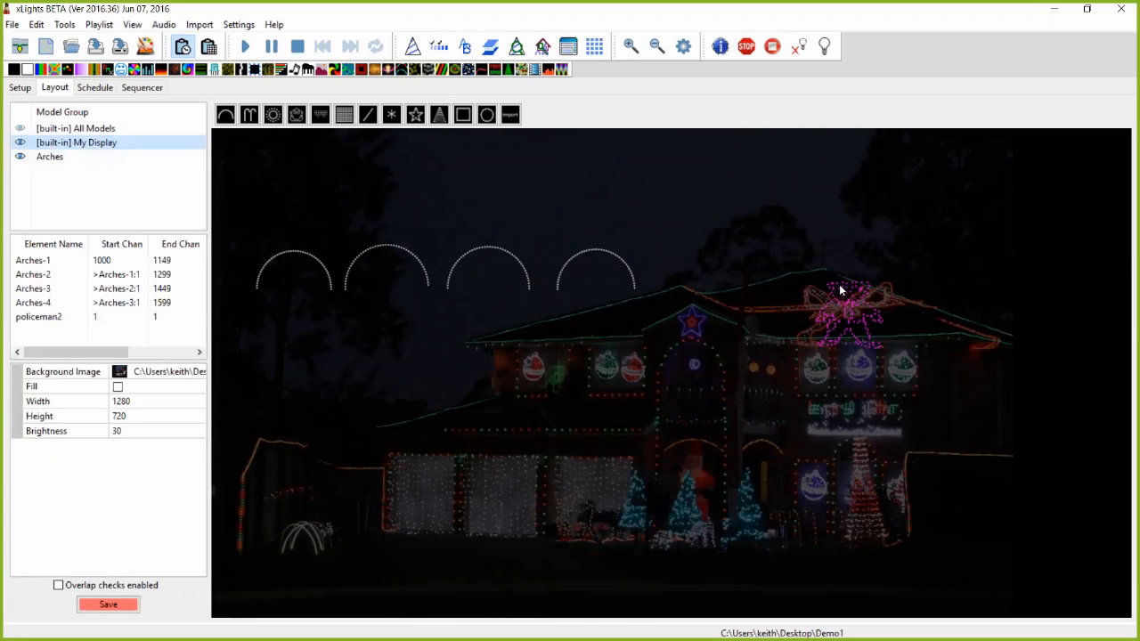
{"action": "left_click", "coordinate": [22, 158]}
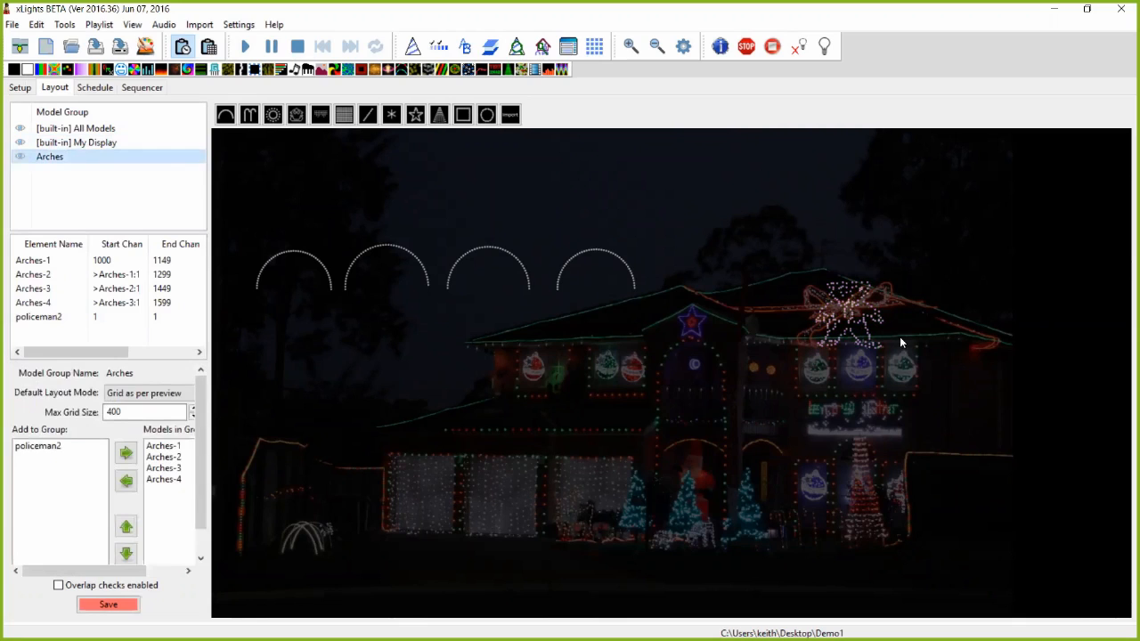
{"action": "left_click", "coordinate": [21, 130]}
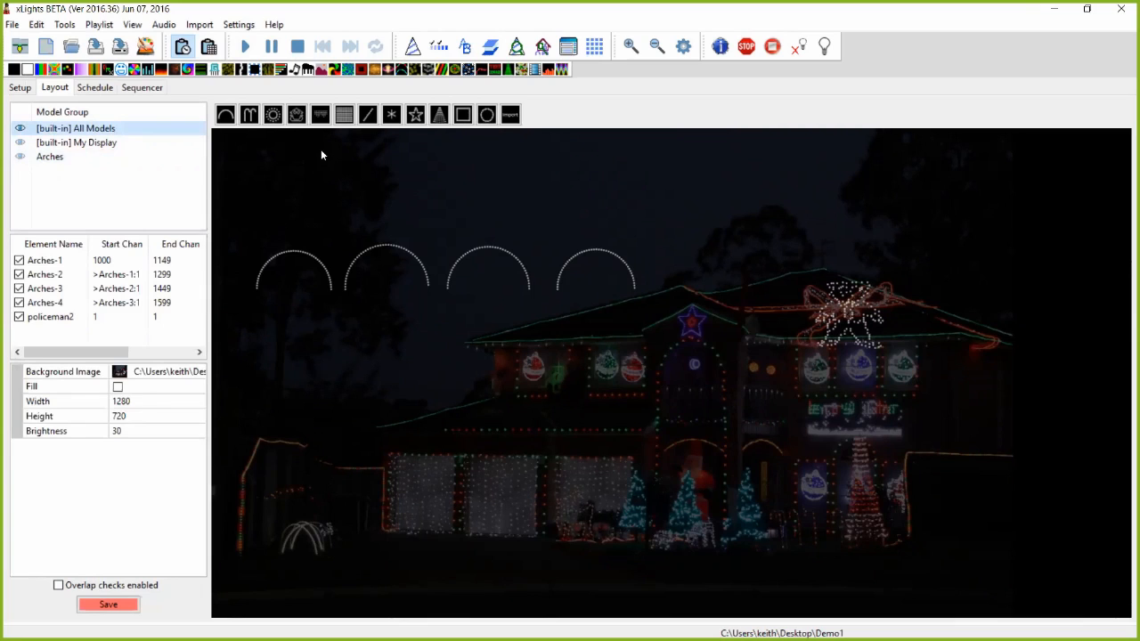
- Create a second model group named WHole House
{"action": "right_click", "coordinate": [102, 183]}
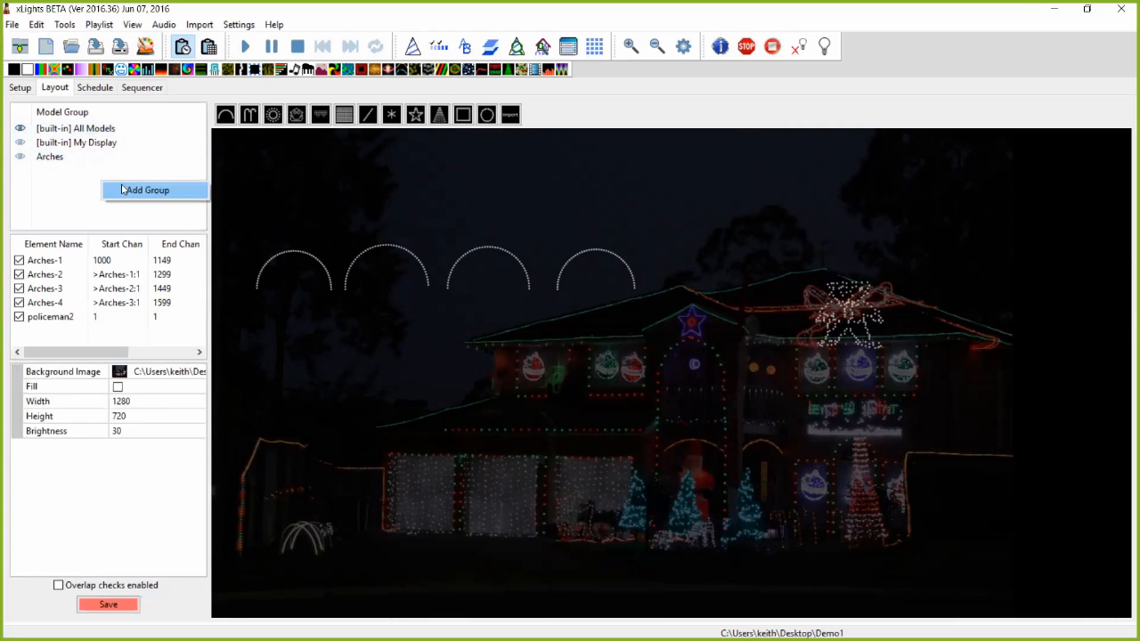
{"action": "left_click", "coordinate": [133, 189]}
{"action": "type", "text": "WHole House"}
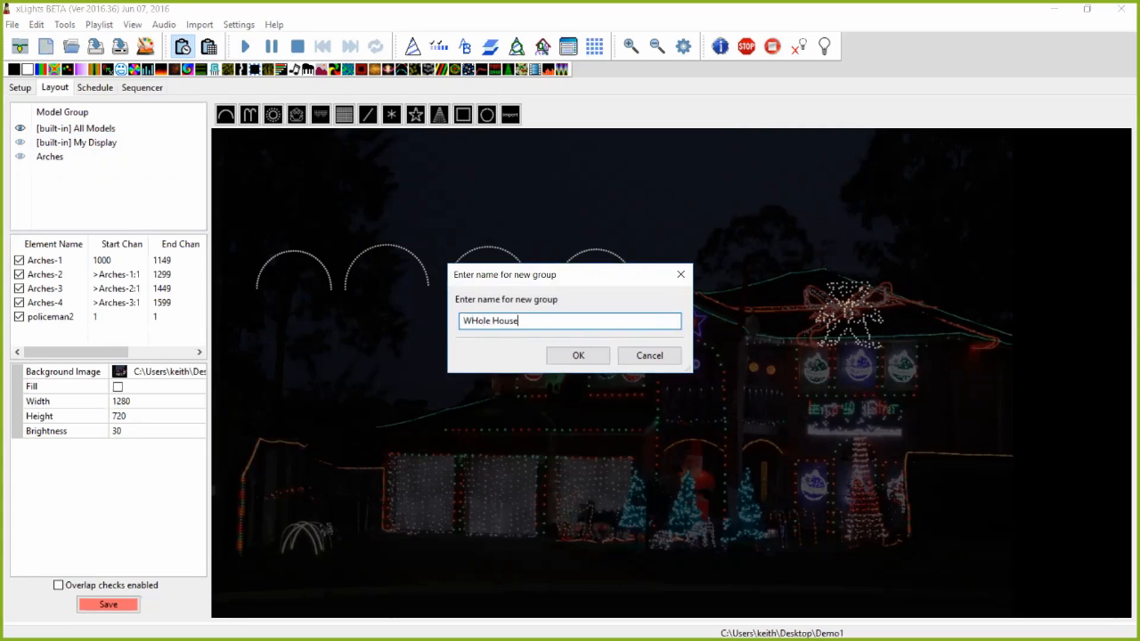
{"action": "left_click", "coordinate": [592, 357]}
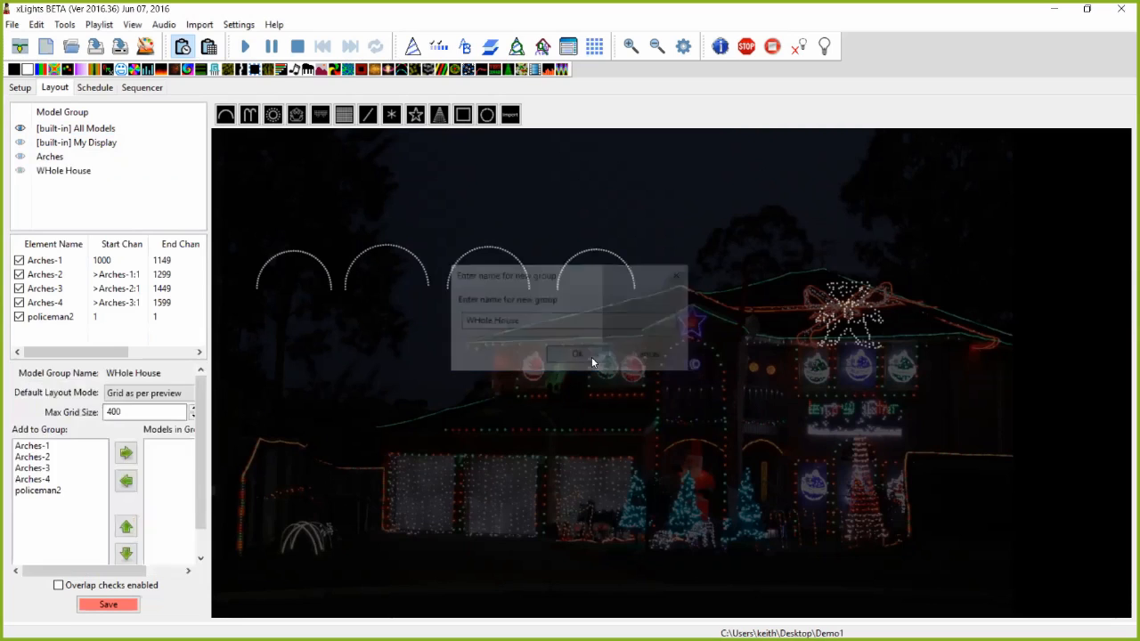
- Add all four arches and policeman2 to the WHole House group, and show that group in the preview
{"action": "left_click", "coordinate": [45, 452]}
{"action": "left_click", "coordinate": [125, 427]}
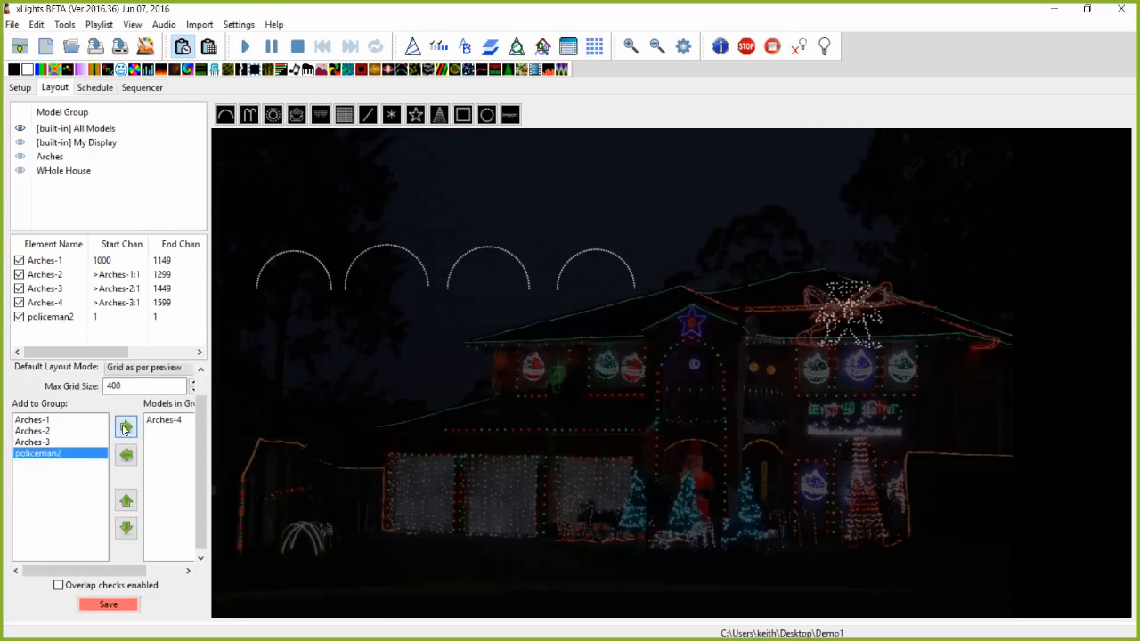
{"action": "left_click", "coordinate": [126, 427]}
{"action": "left_click", "coordinate": [125, 427]}
{"action": "left_click", "coordinate": [126, 427]}
{"action": "left_click", "coordinate": [125, 427]}
{"action": "left_click", "coordinate": [425, 478]}
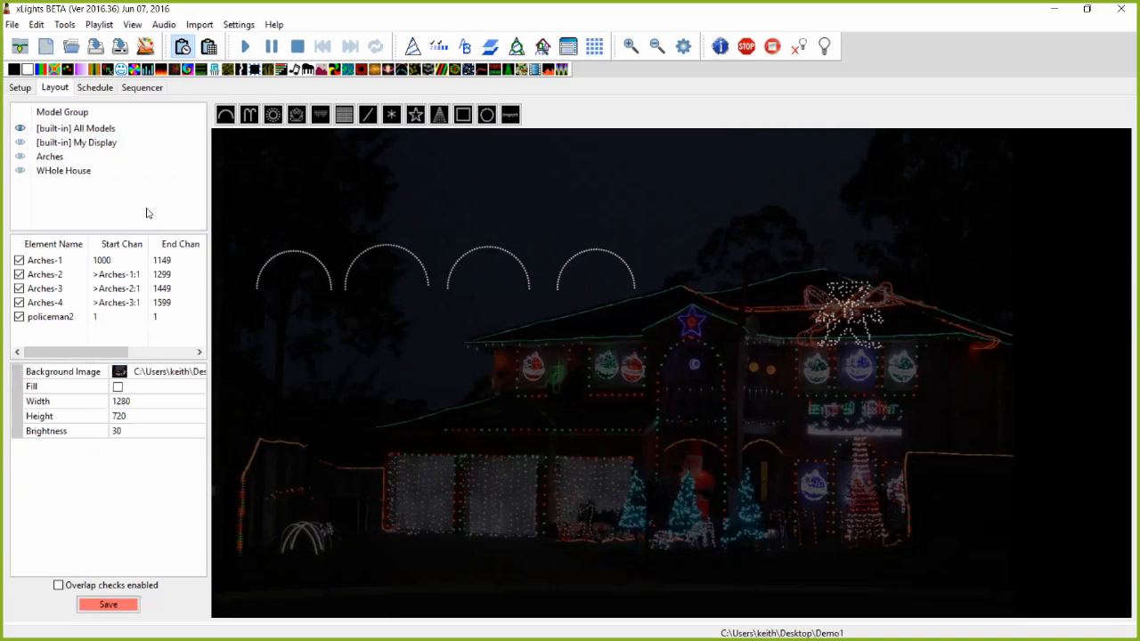
{"action": "left_click", "coordinate": [134, 170]}
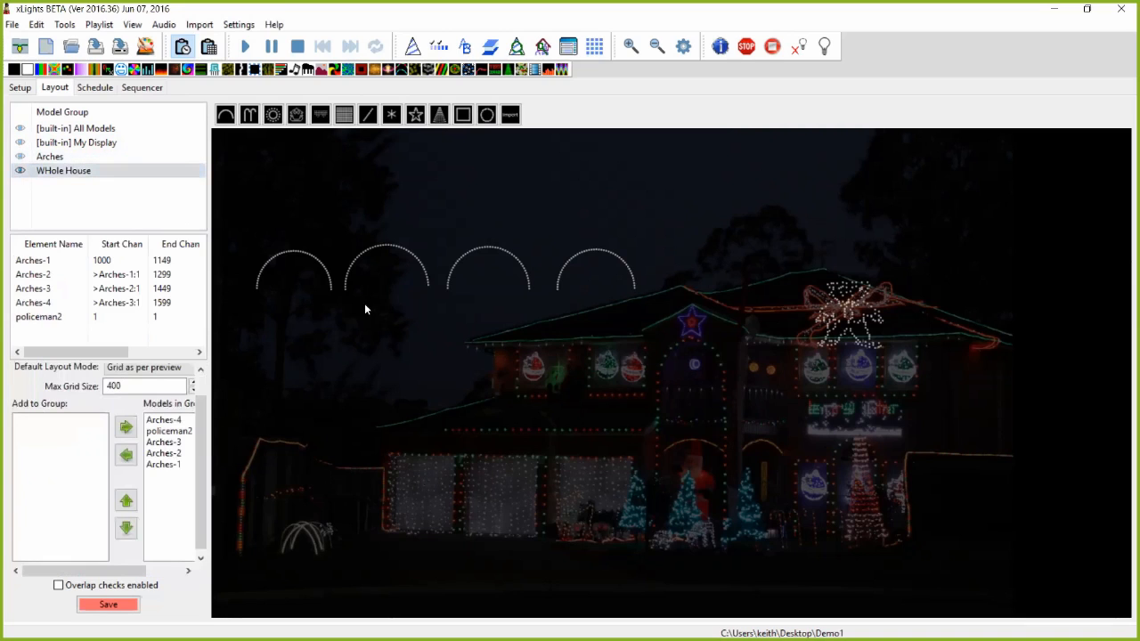
{"action": "left_click", "coordinate": [525, 401]}
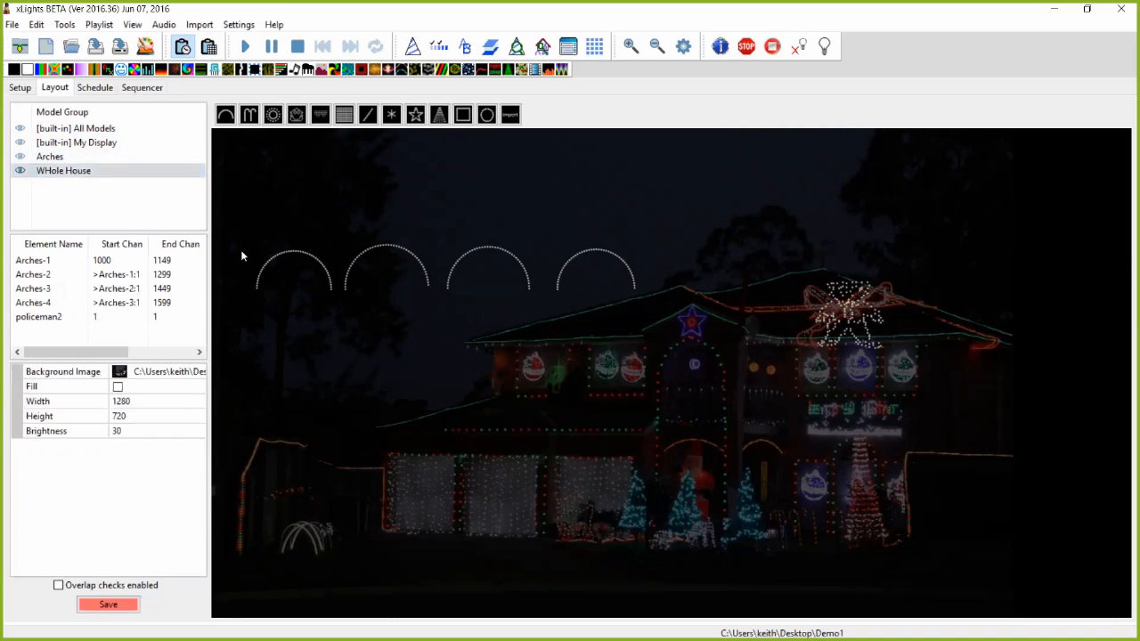
- Toggle the preview visibility of the Arches and WHole House groups, ending with both switched off
{"action": "left_click", "coordinate": [19, 157]}
{"action": "left_click", "coordinate": [18, 159]}
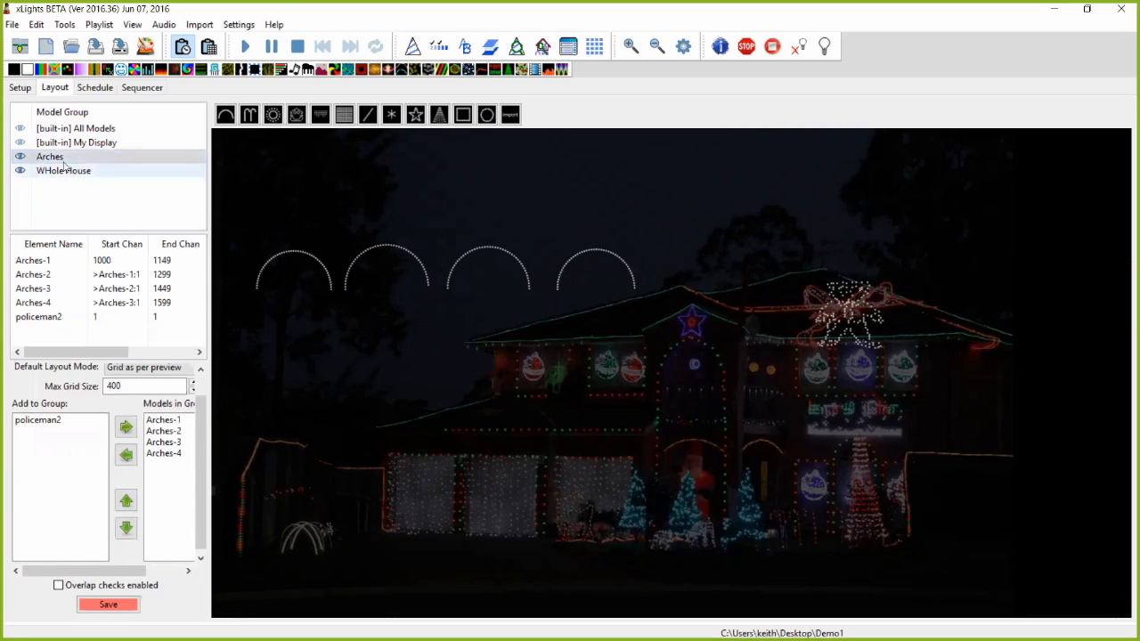
{"action": "left_click", "coordinate": [25, 173]}
{"action": "left_click", "coordinate": [22, 157]}
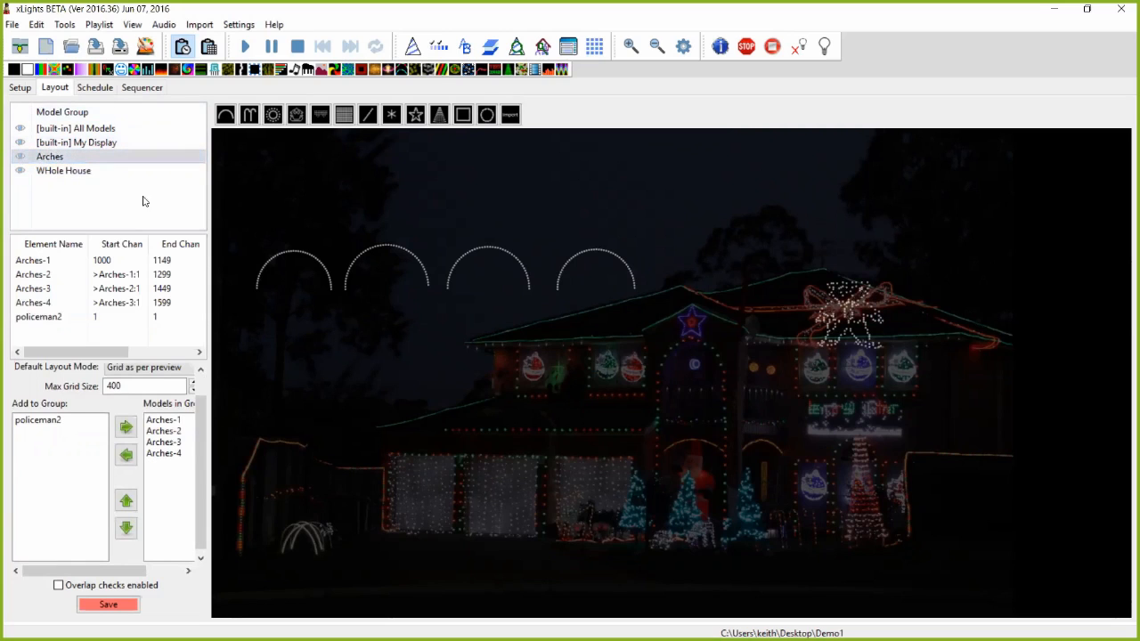
- Inspect the properties of Arches-2 and compare the models contained in the WHole House and Arches groups
{"action": "left_click", "coordinate": [397, 454]}
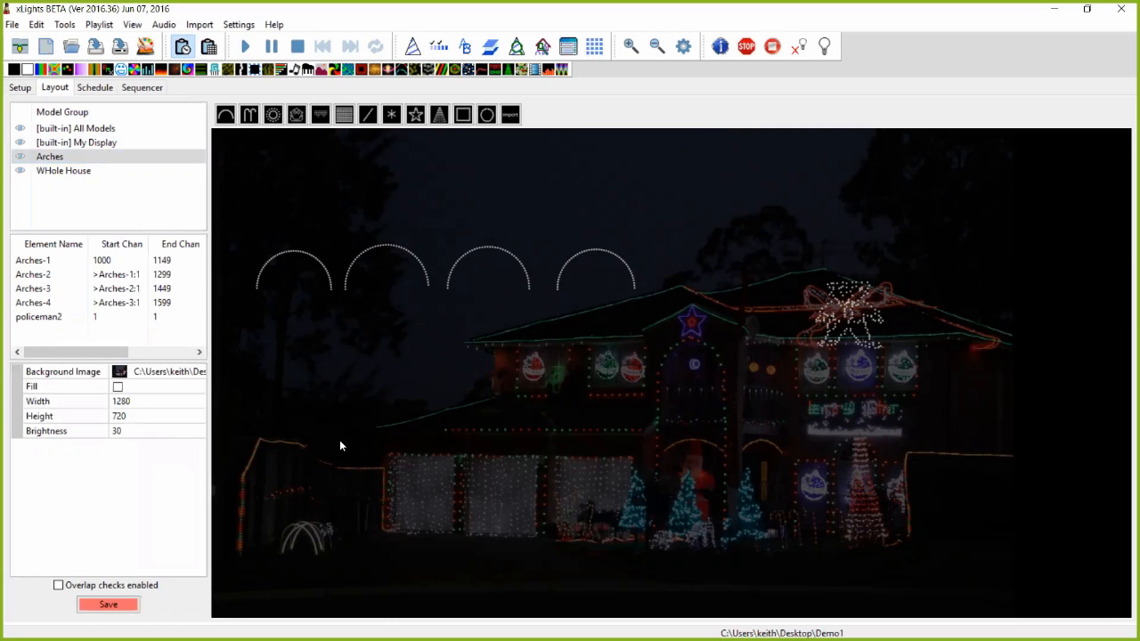
{"action": "left_click", "coordinate": [352, 269]}
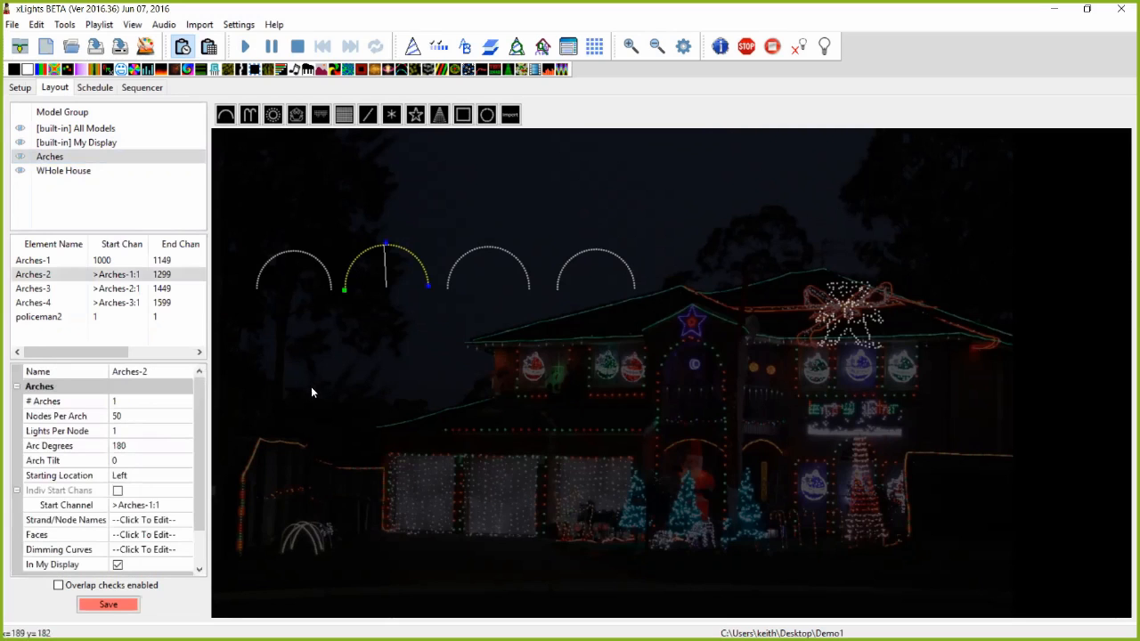
{"action": "left_click", "coordinate": [76, 171]}
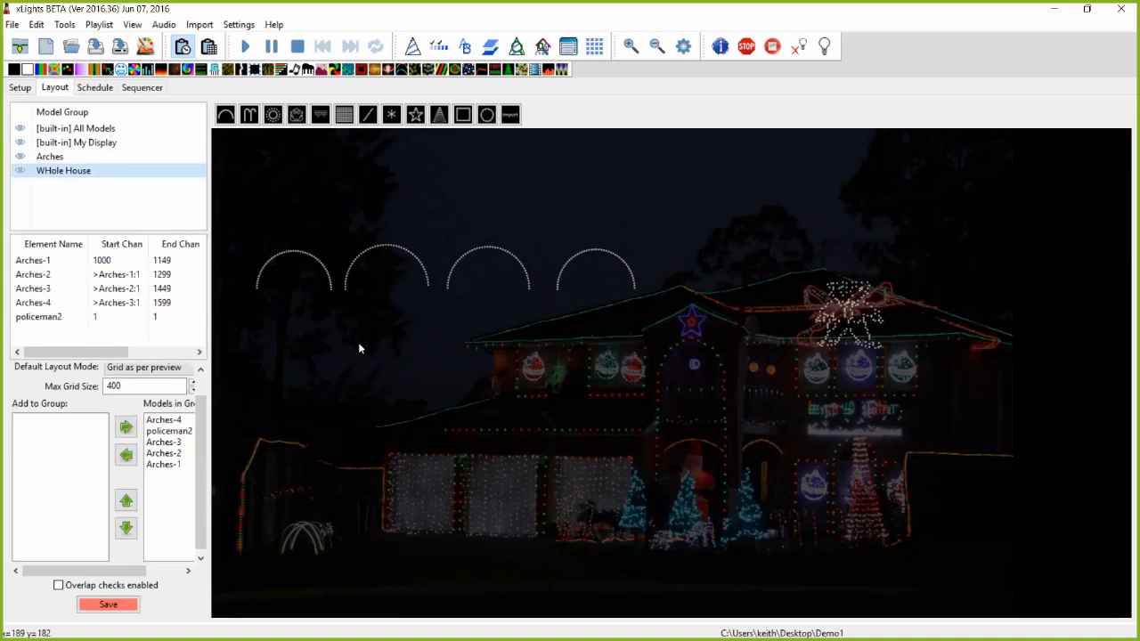
{"action": "left_click", "coordinate": [342, 285]}
{"action": "left_click", "coordinate": [349, 286]}
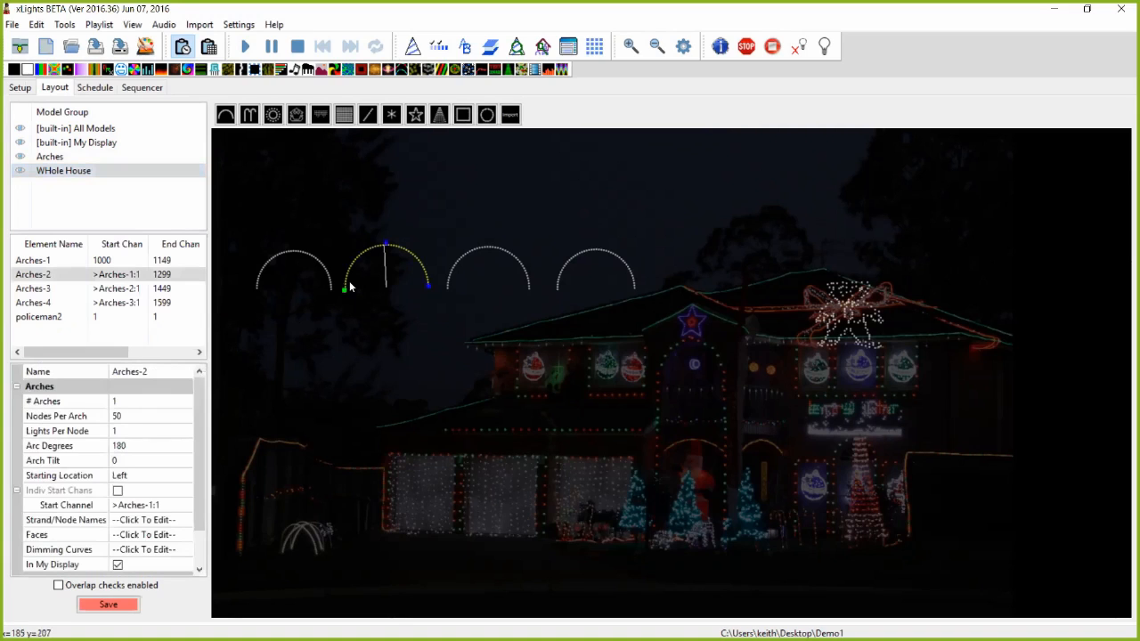
{"action": "left_click", "coordinate": [57, 157]}
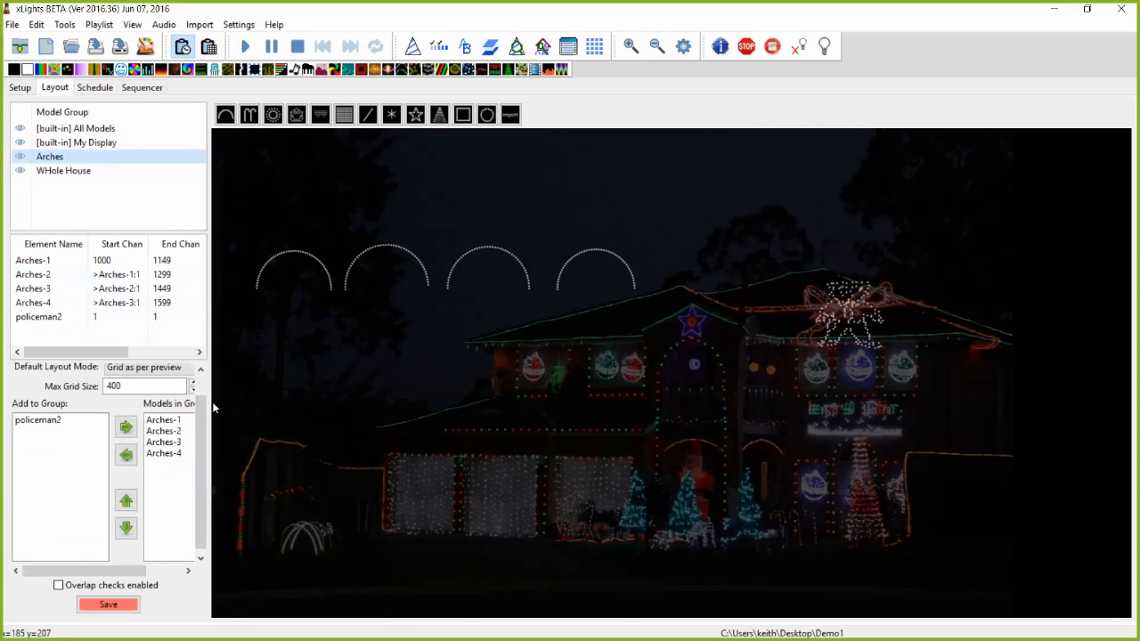
- Widen the model settings area and review the Default Layout Mode options of the Arches group
{"action": "left_click_drag", "start_coordinate": [214, 402], "coordinate": [296, 404]}
{"action": "left_click", "coordinate": [177, 375]}
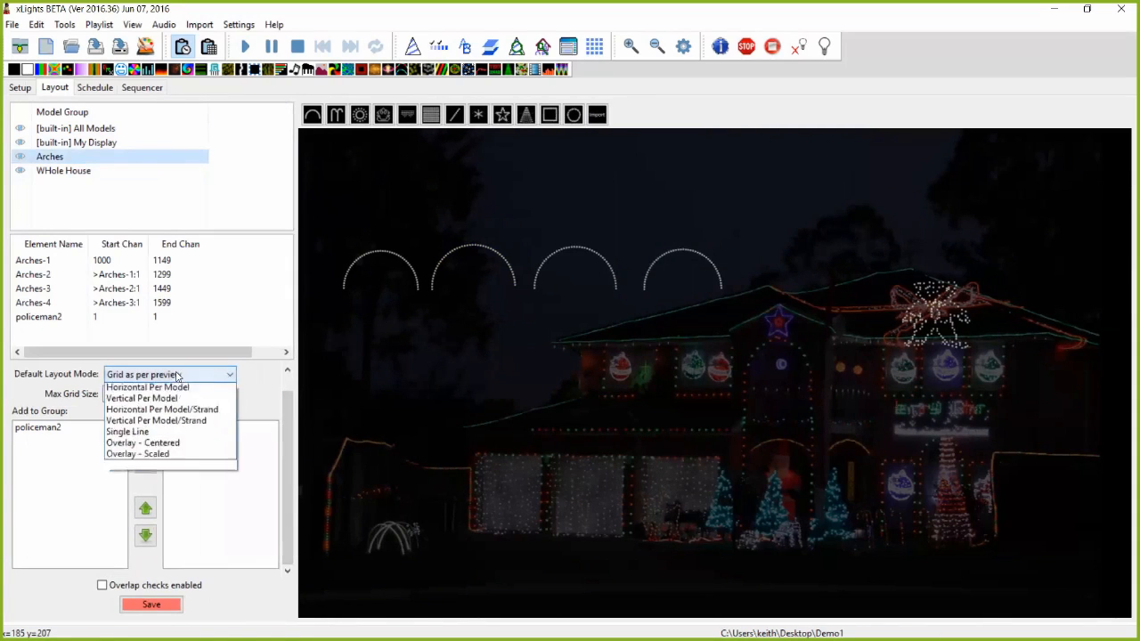
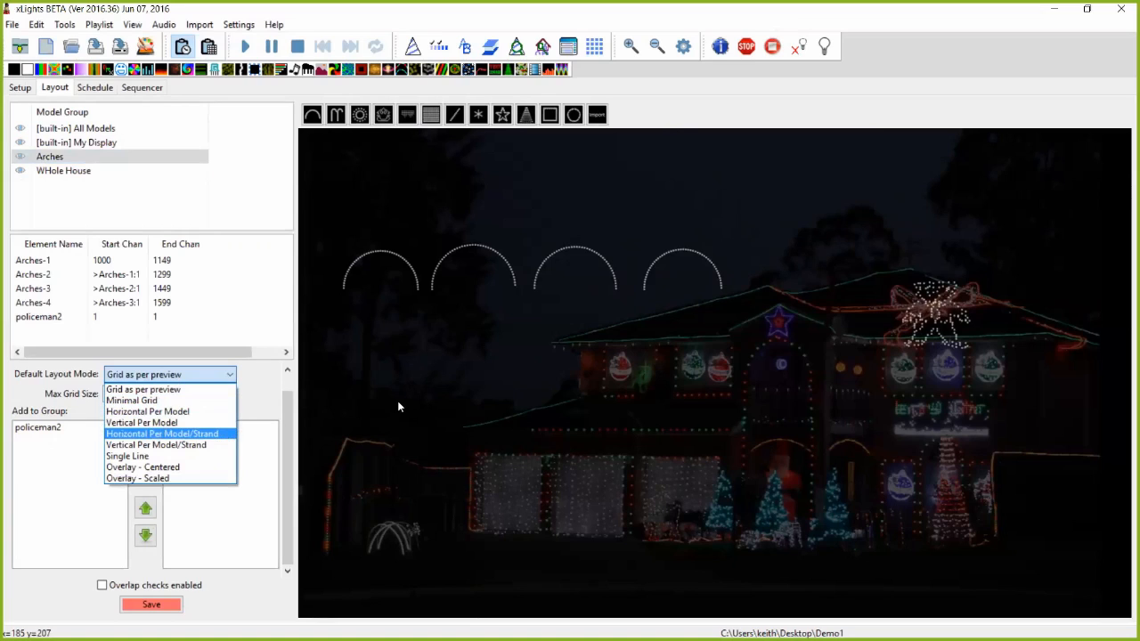
{"action": "left_click", "coordinate": [438, 403]}
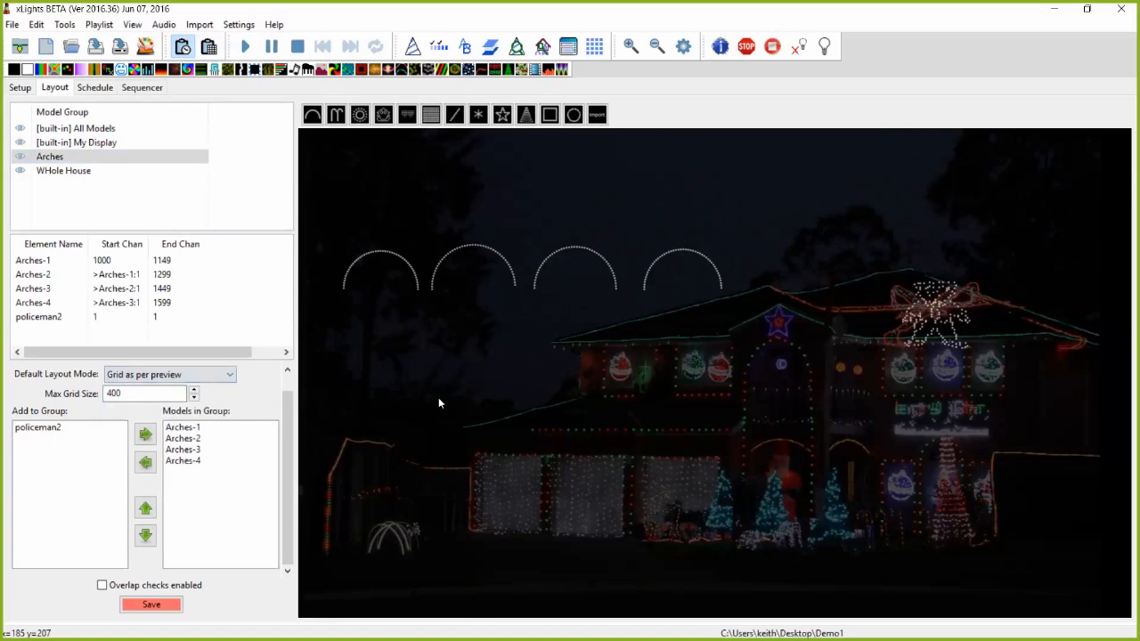
{"action": "left_click", "coordinate": [205, 374]}
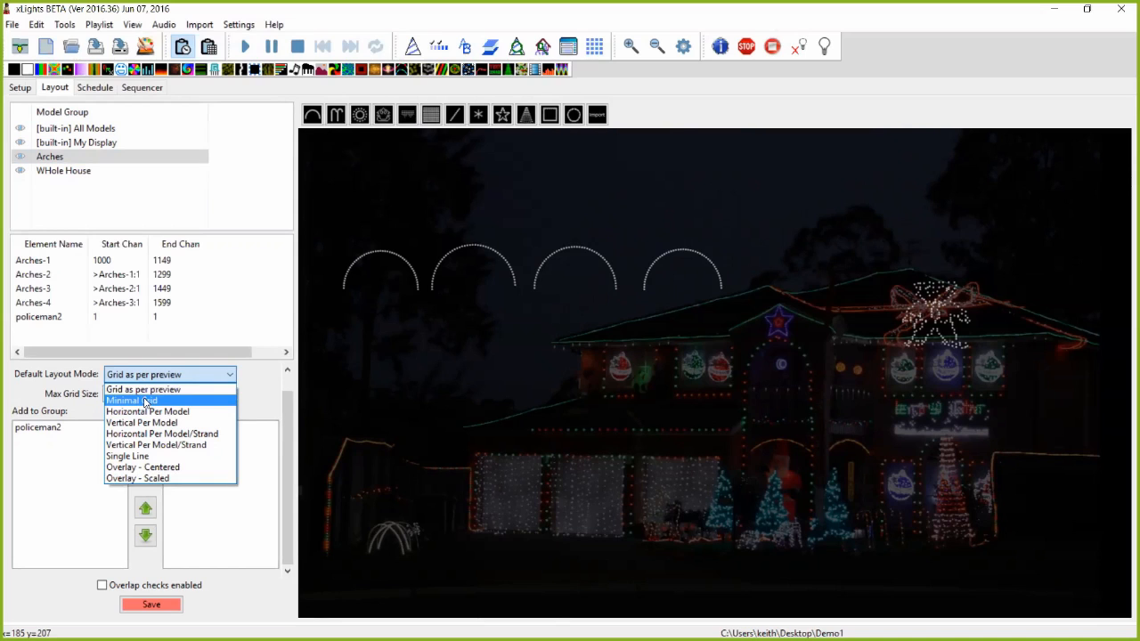
{"action": "left_click", "coordinate": [369, 395]}
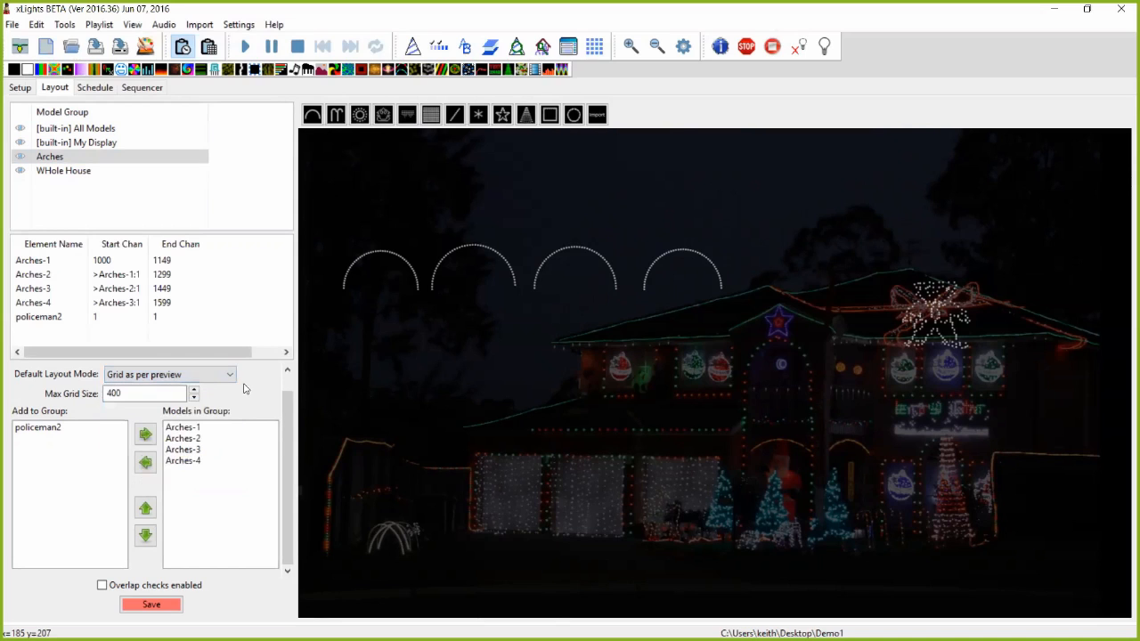
{"action": "left_click", "coordinate": [159, 376]}
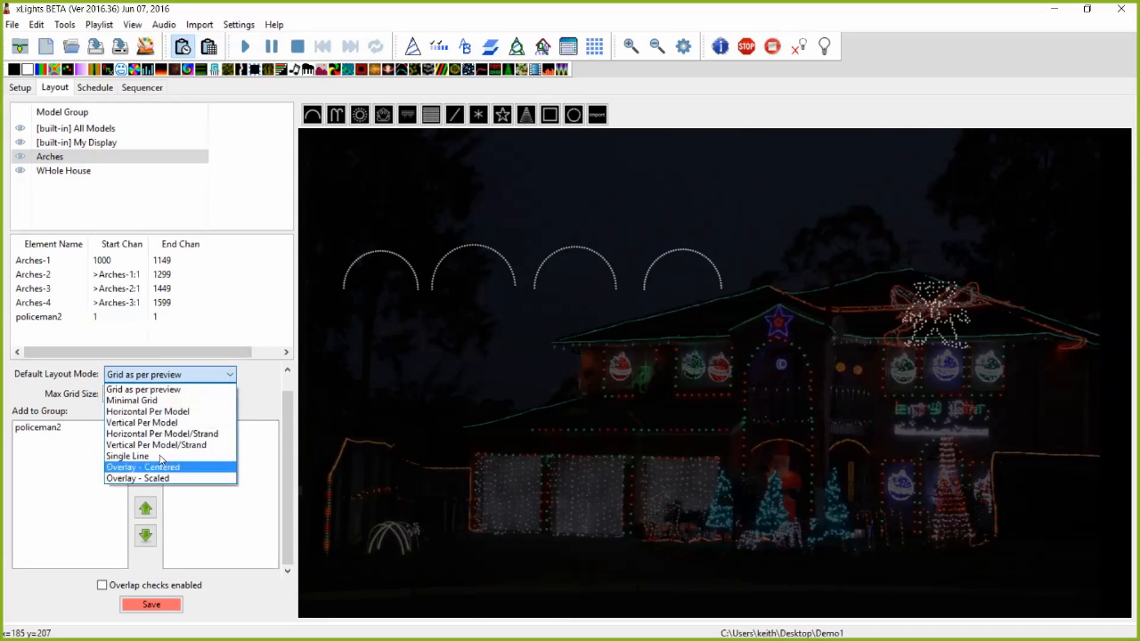
{"action": "left_click", "coordinate": [331, 397]}
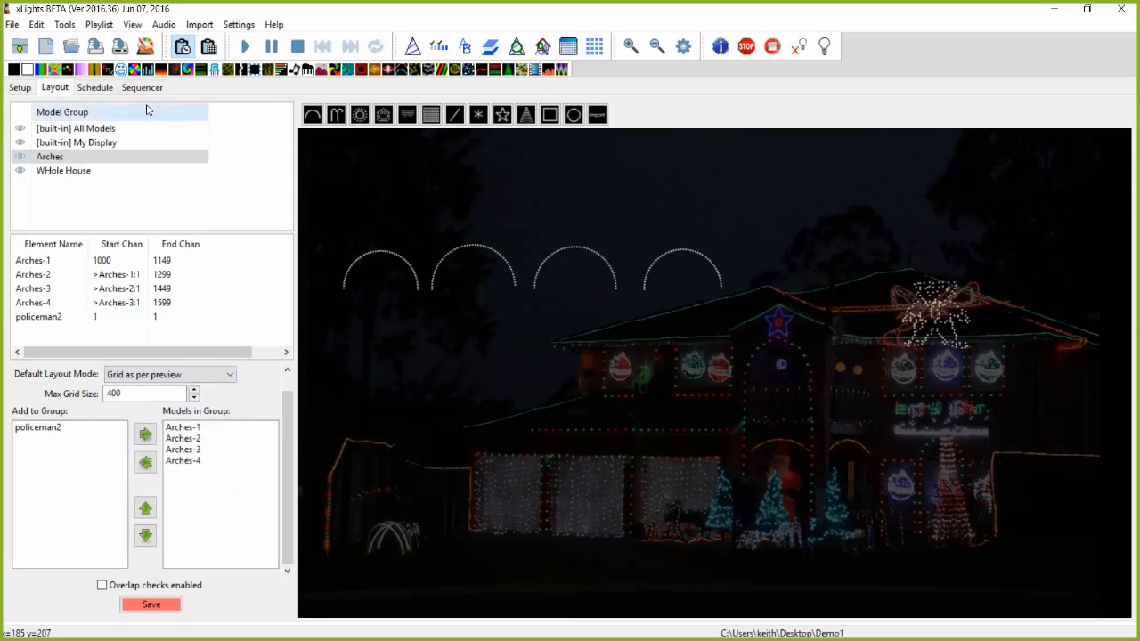
- In the sequencer, replace the Arches row's Butterfly effect with a Bars effect, with direction Right and green enabled as a third colour
{"action": "left_click", "coordinate": [143, 87]}
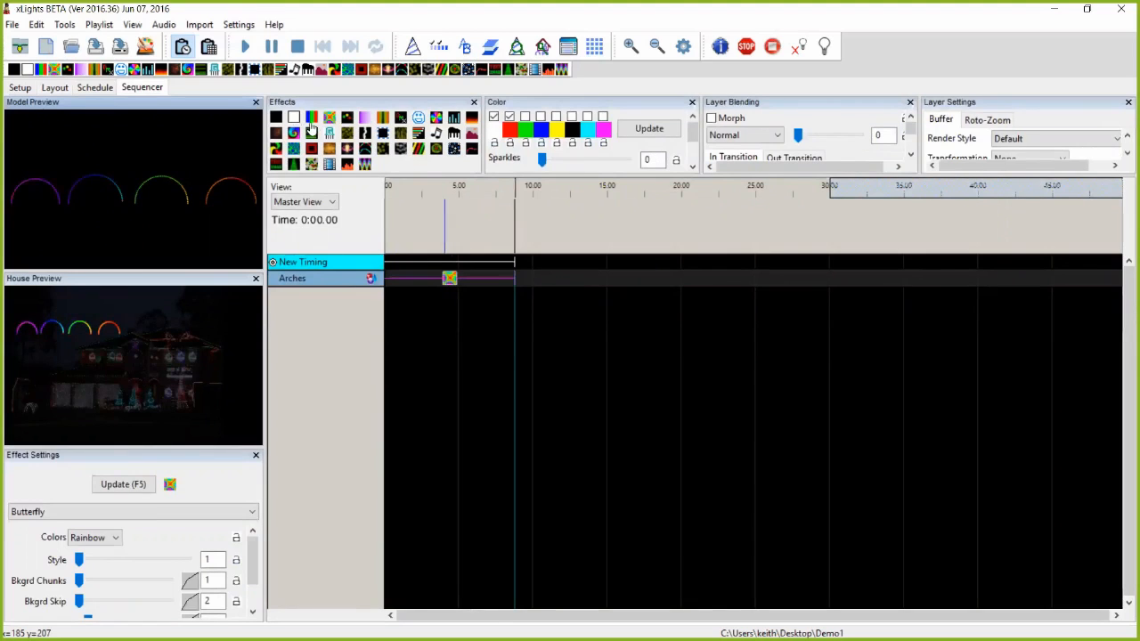
{"action": "left_click_drag", "start_coordinate": [457, 286], "coordinate": [450, 280]}
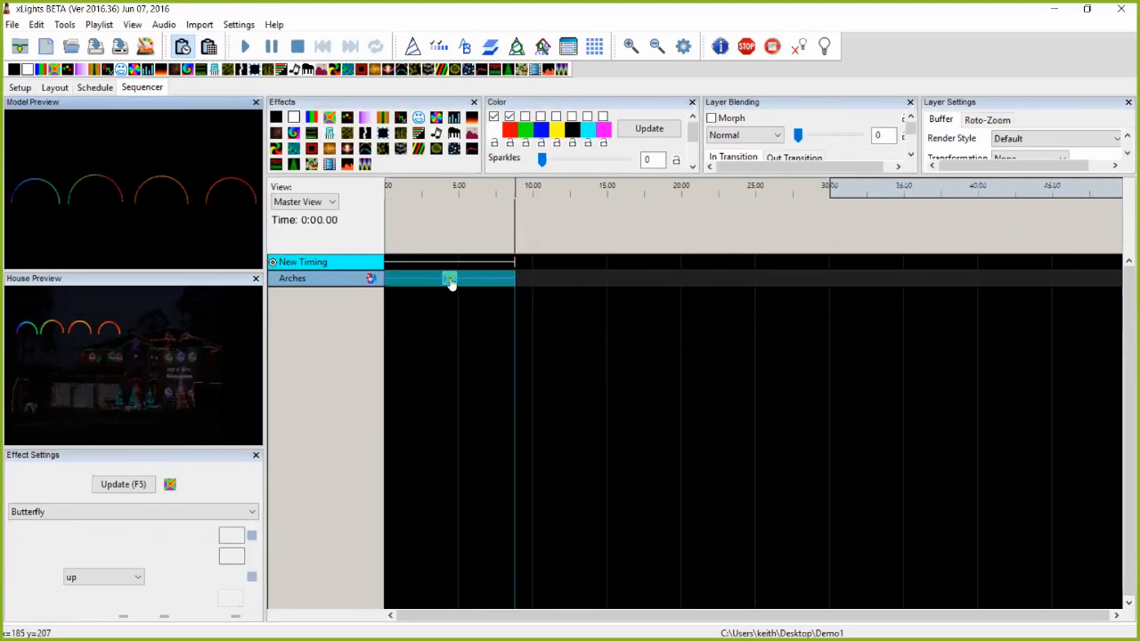
{"action": "left_click", "coordinate": [80, 576]}
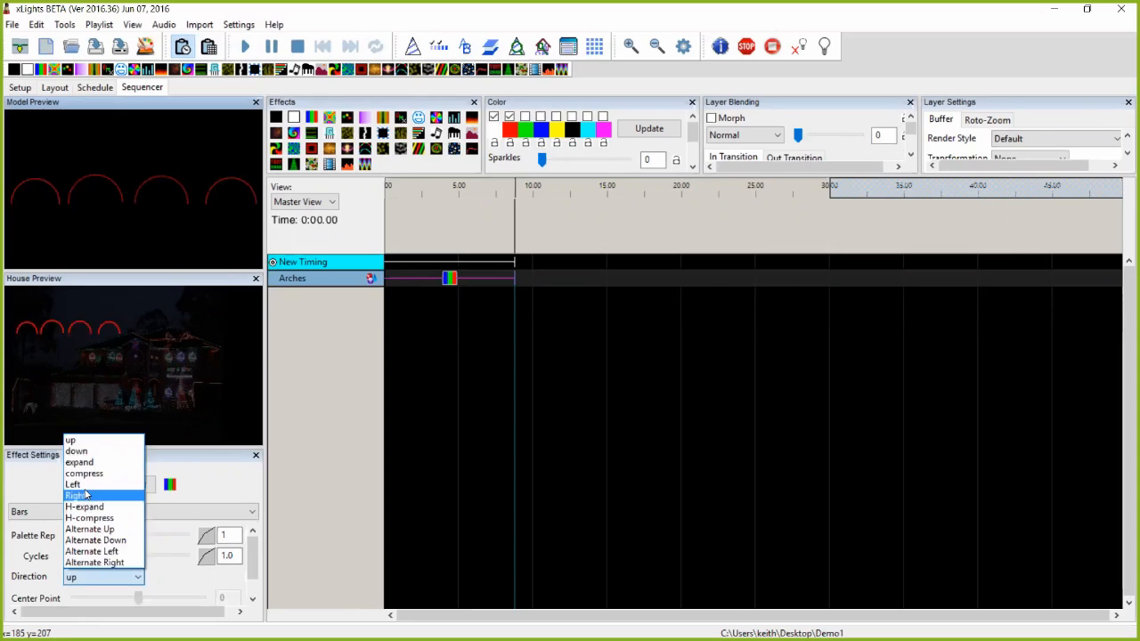
{"action": "left_click", "coordinate": [86, 495]}
{"action": "left_click", "coordinate": [525, 116]}
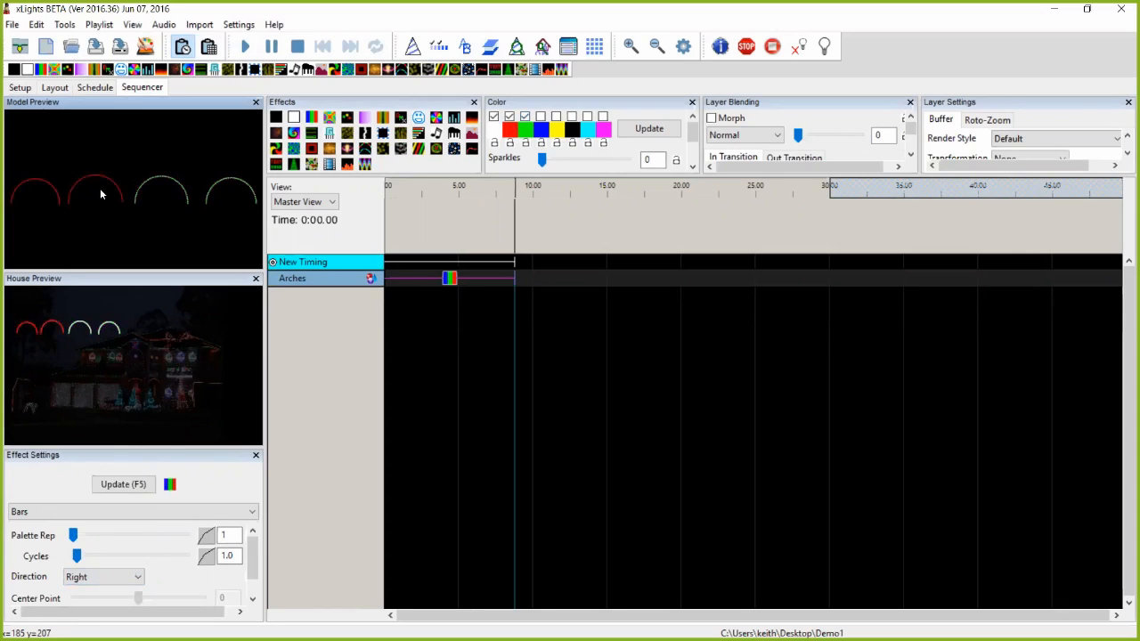
- Detach the Model Preview as a floating window over the sequence grid and enlarge it
{"action": "left_click_drag", "start_coordinate": [206, 108], "coordinate": [569, 322]}
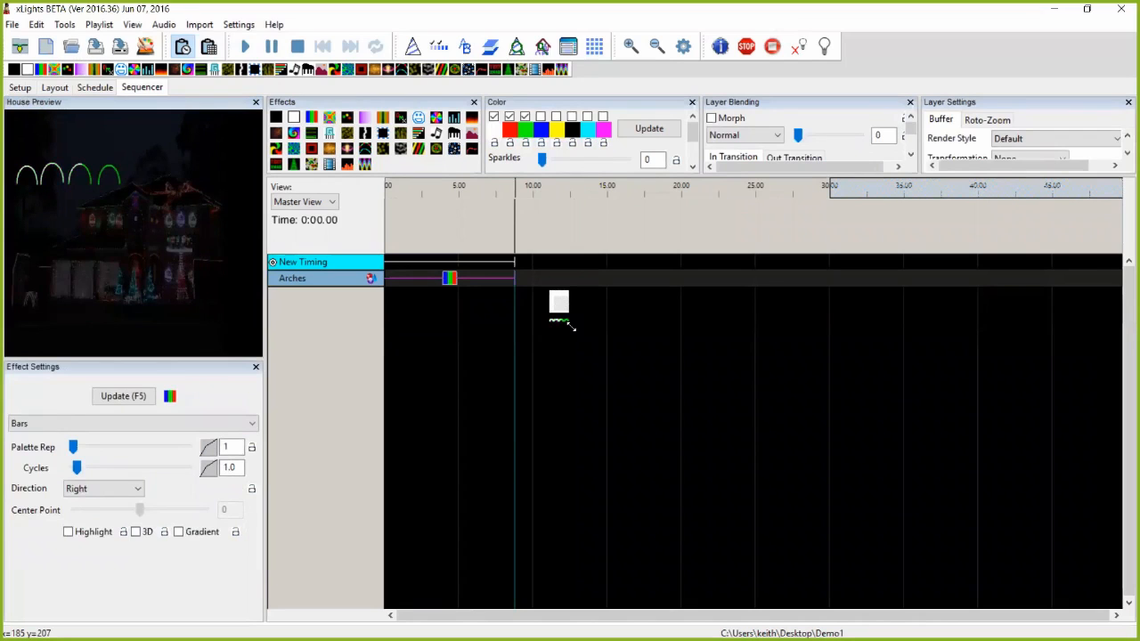
{"action": "left_click_drag", "start_coordinate": [975, 589], "coordinate": [974, 588]}
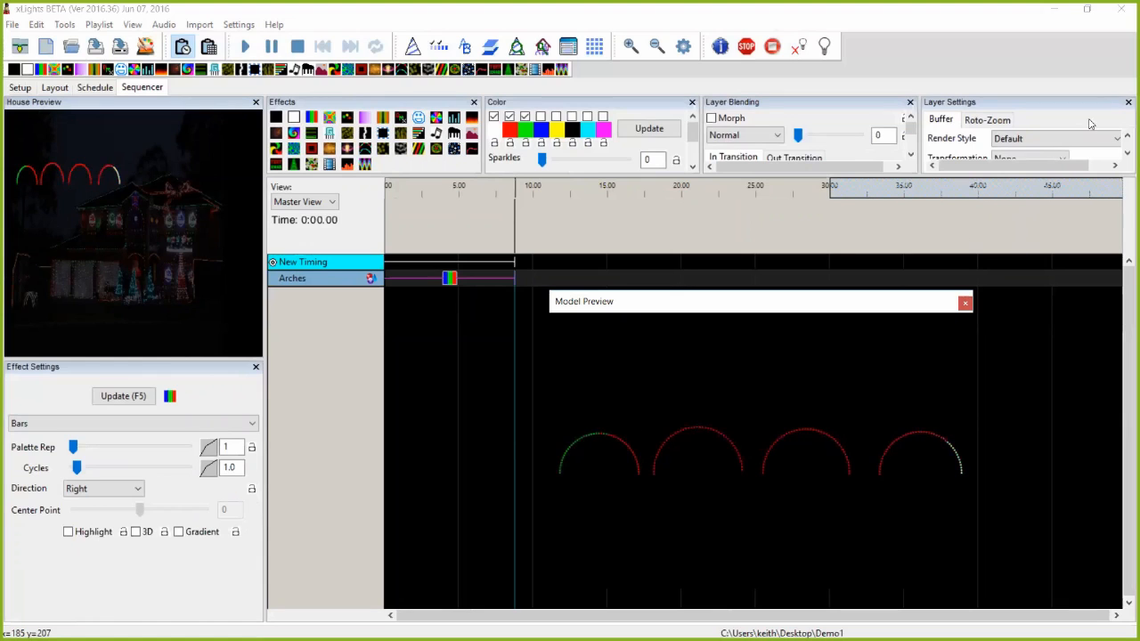
- Compare the effect's Render Style options with the Arches group's layout modes, and set the Bars effect's render style to Single Line
{"action": "left_click", "coordinate": [1060, 138]}
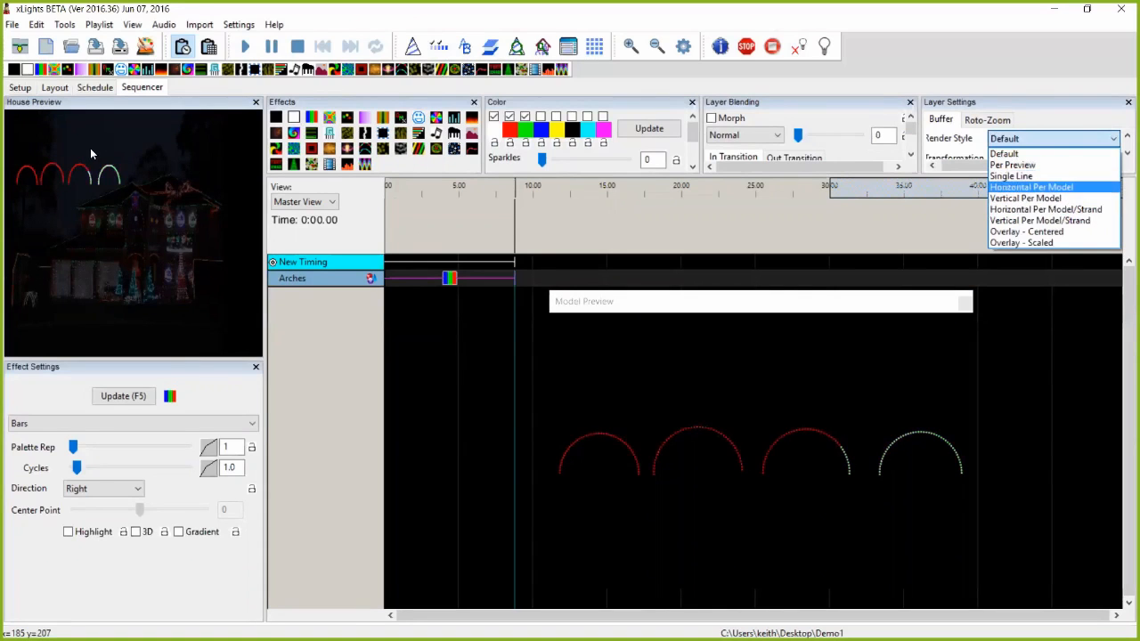
{"action": "left_click", "coordinate": [54, 88]}
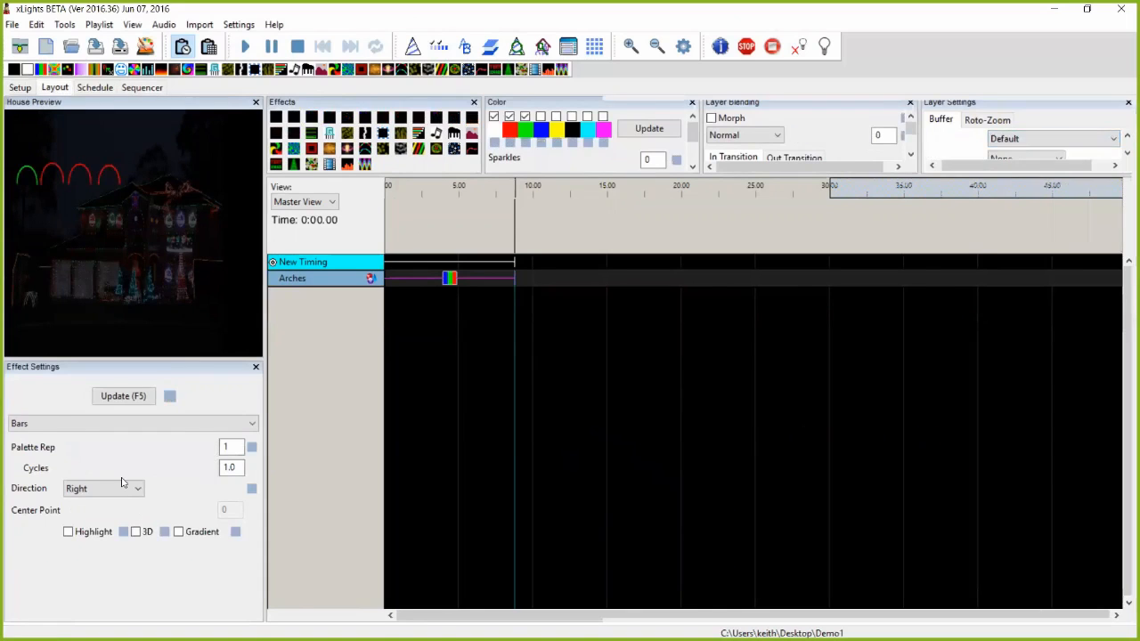
{"action": "left_click", "coordinate": [164, 376]}
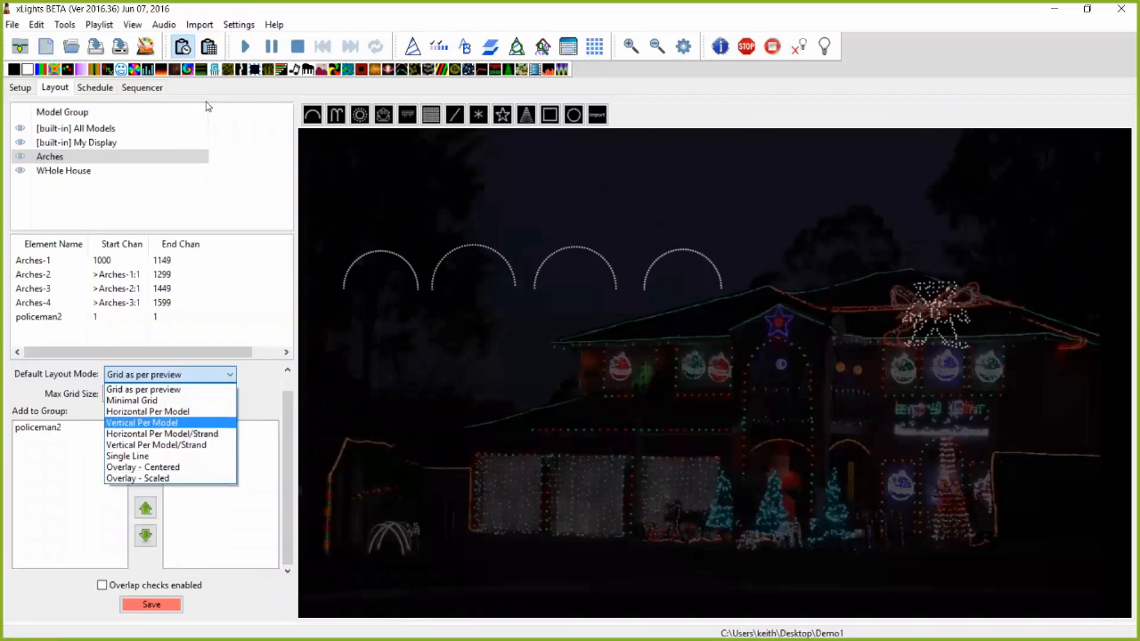
{"action": "left_click", "coordinate": [165, 92]}
{"action": "left_click", "coordinate": [158, 89]}
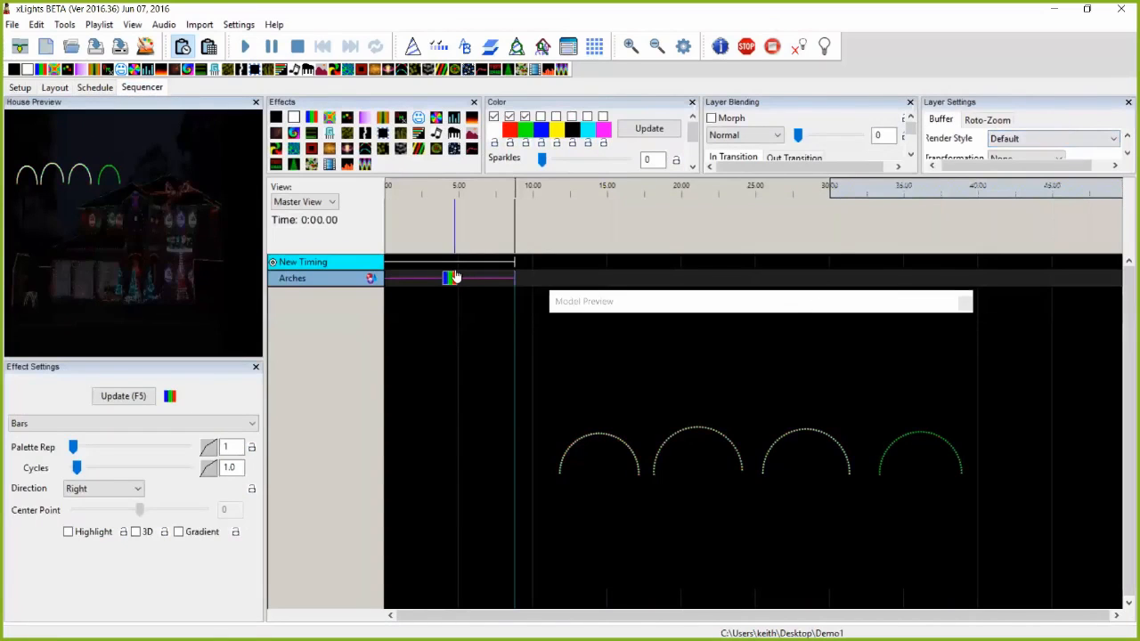
{"action": "left_click", "coordinate": [1035, 139]}
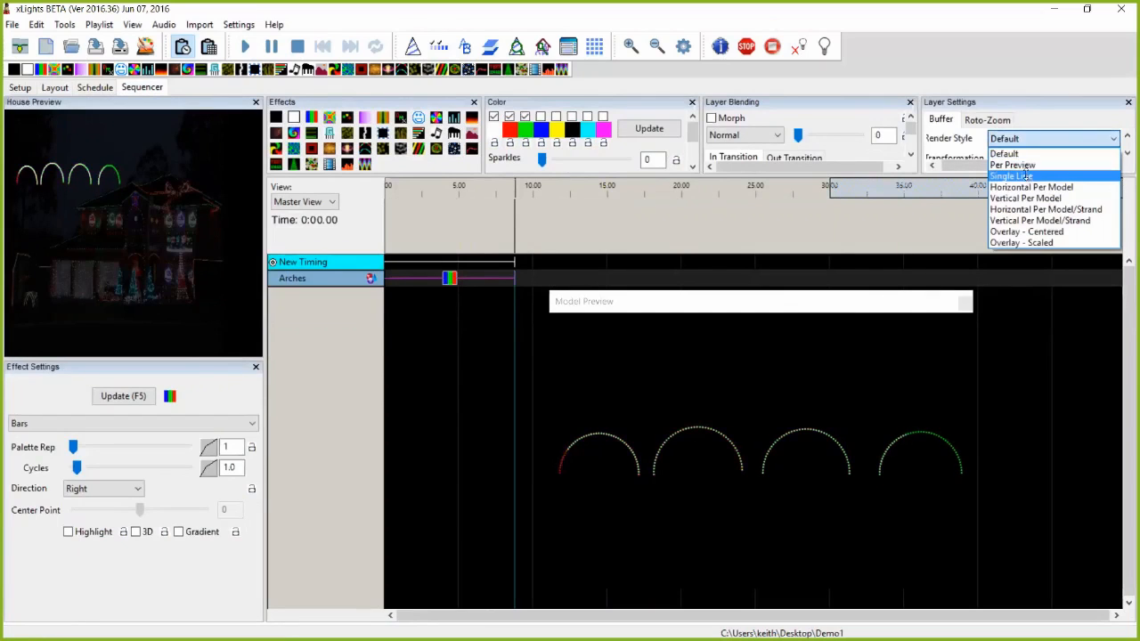
{"action": "left_click", "coordinate": [1026, 175]}
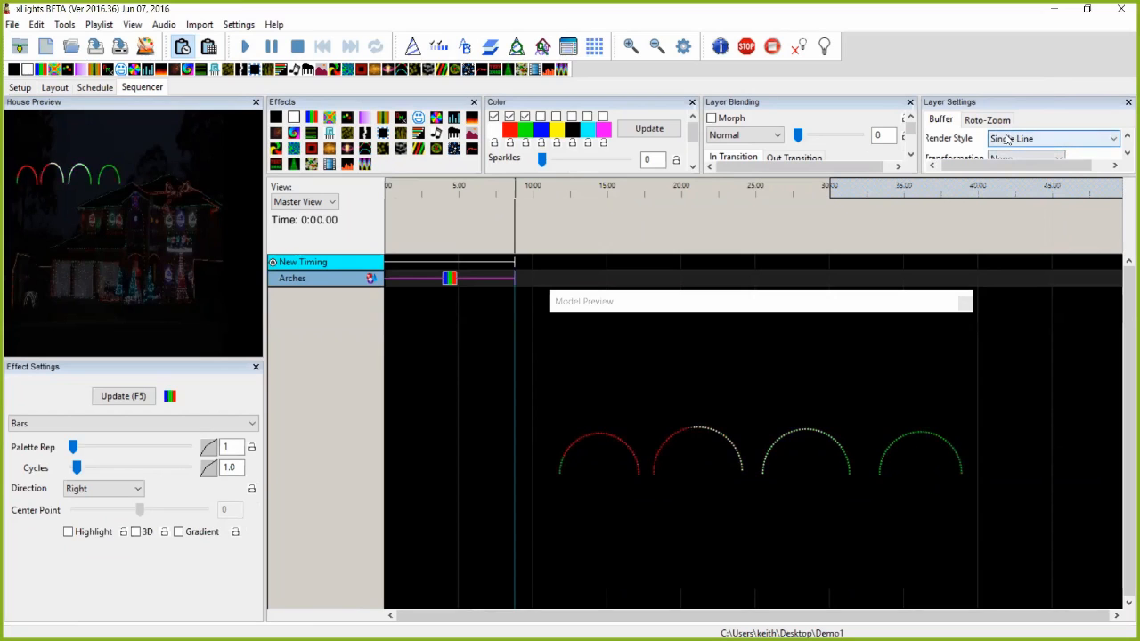
- Return to the house layout and draw a star model over the lit trees in front of the house
{"action": "left_click", "coordinate": [54, 87]}
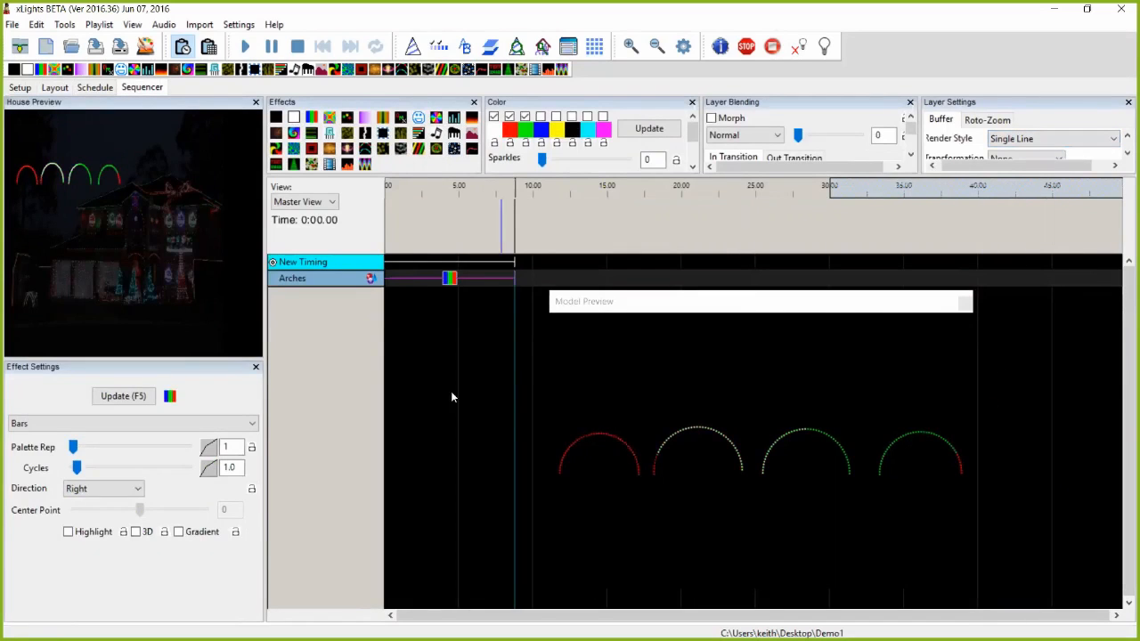
{"action": "left_click", "coordinate": [52, 89]}
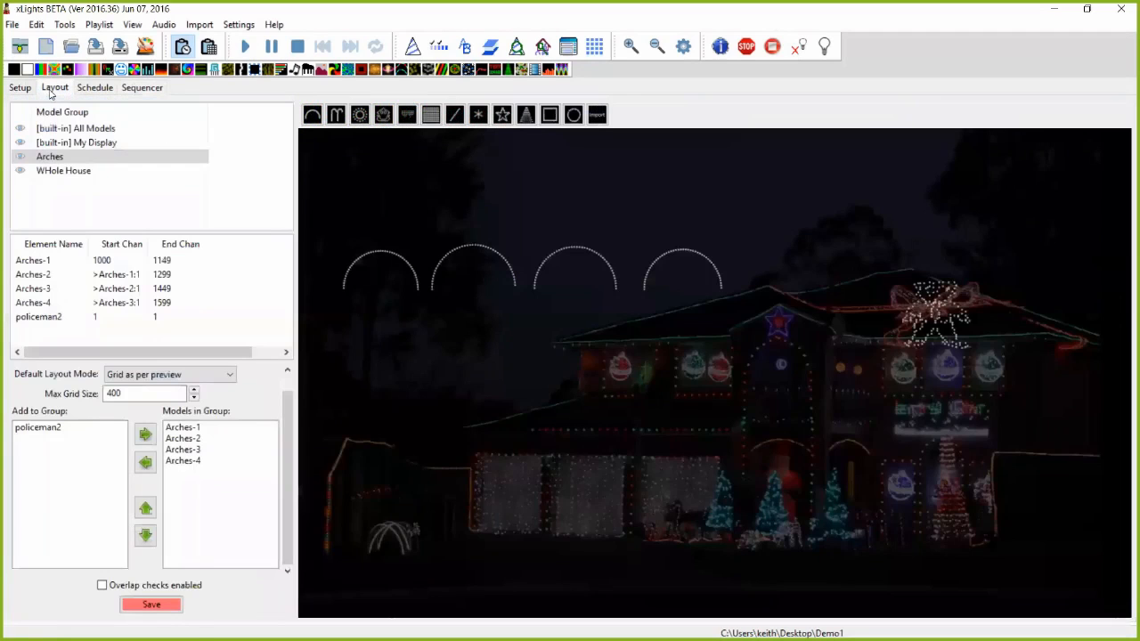
{"action": "left_click", "coordinate": [501, 114]}
{"action": "left_click_drag", "start_coordinate": [715, 503], "coordinate": [788, 427]}
- Set the star to 60 lights per string with layer sizes 30,20,10
{"action": "left_click", "coordinate": [163, 415]}
{"action": "type", "text": "60"}
{"action": "key", "text": "Tab"}
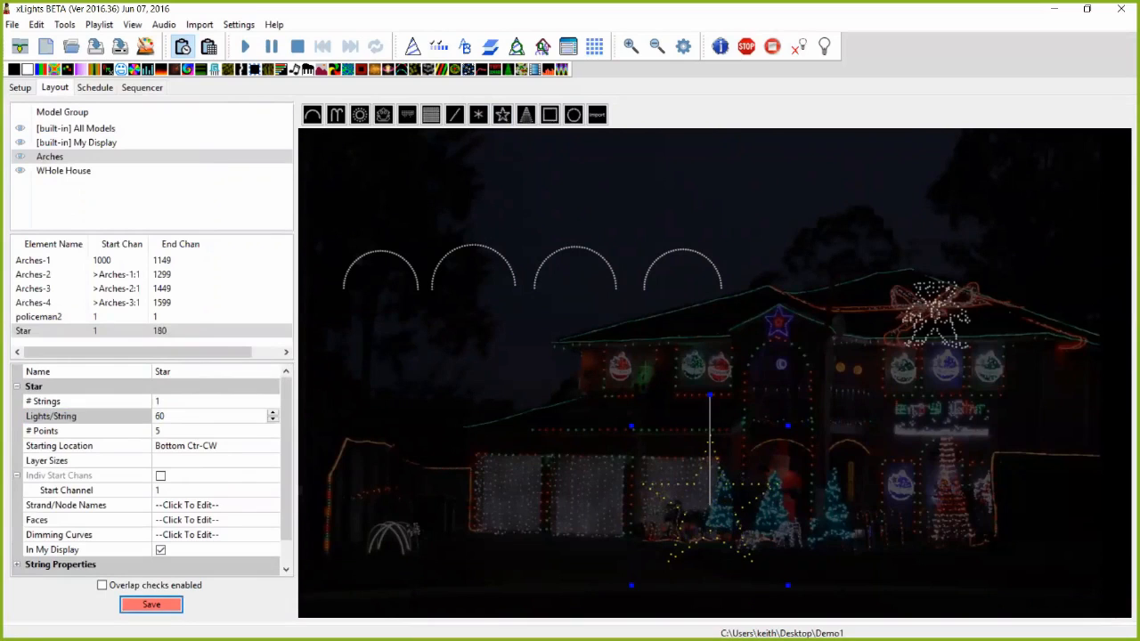
{"action": "left_click", "coordinate": [169, 458]}
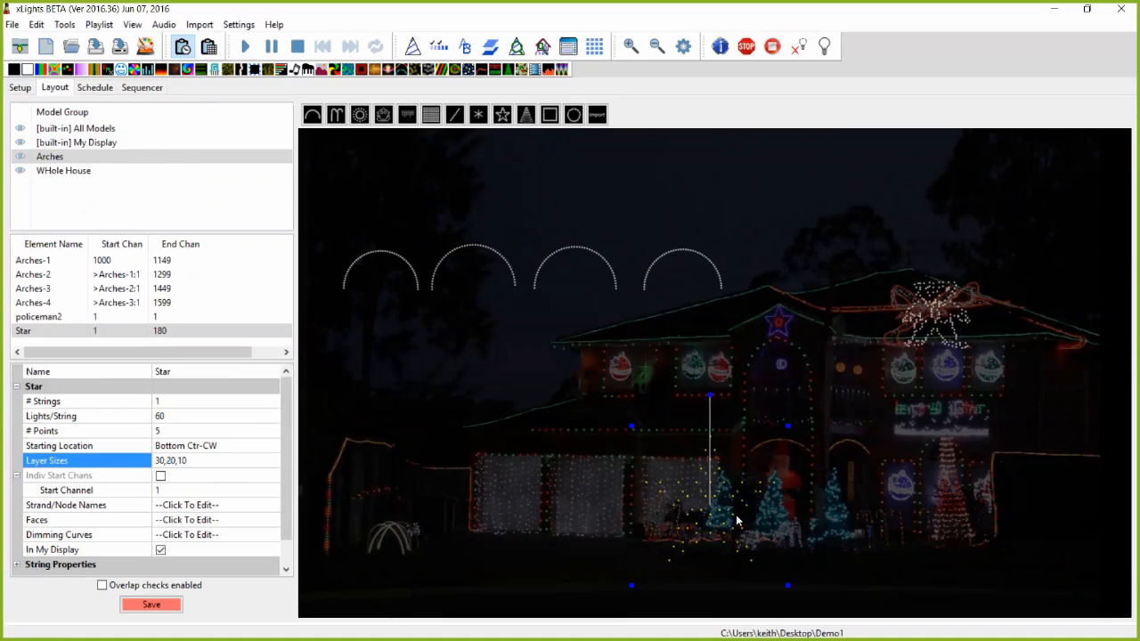
{"action": "left_click", "coordinate": [711, 485]}
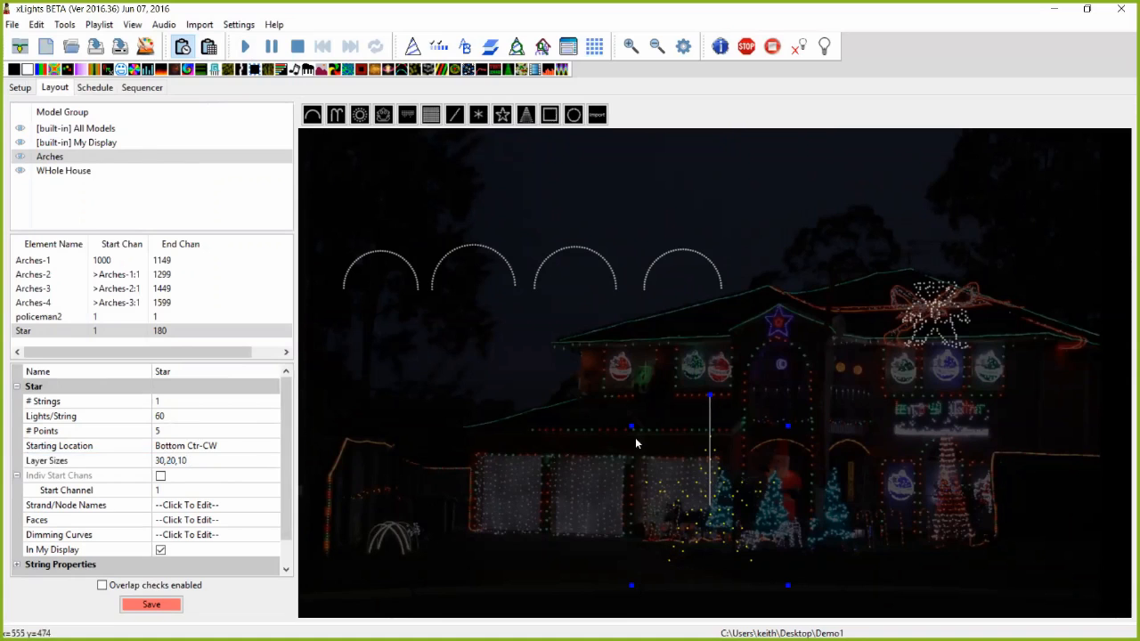
- Add the Star model to the sequence's display elements
{"action": "left_click", "coordinate": [135, 87]}
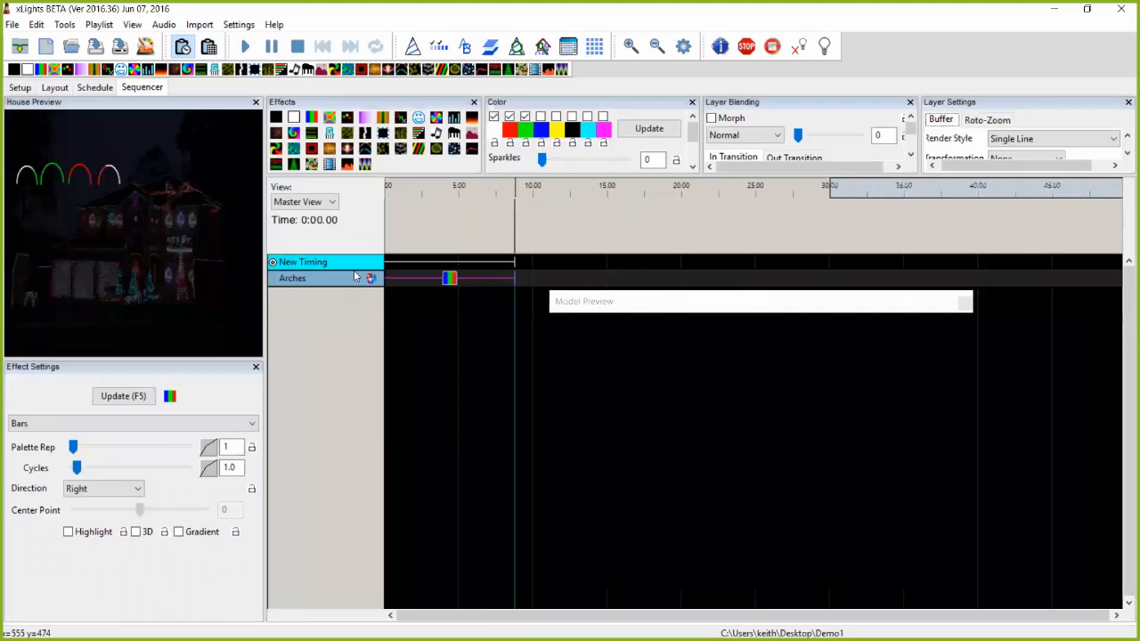
{"action": "right_click", "coordinate": [354, 277]}
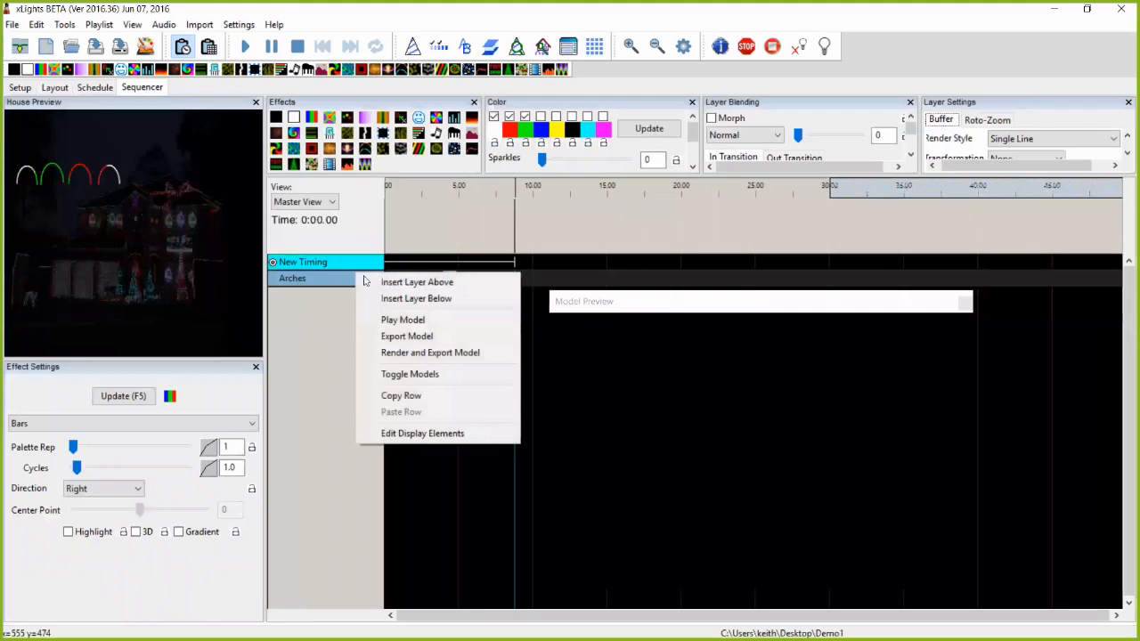
{"action": "left_click", "coordinate": [423, 433]}
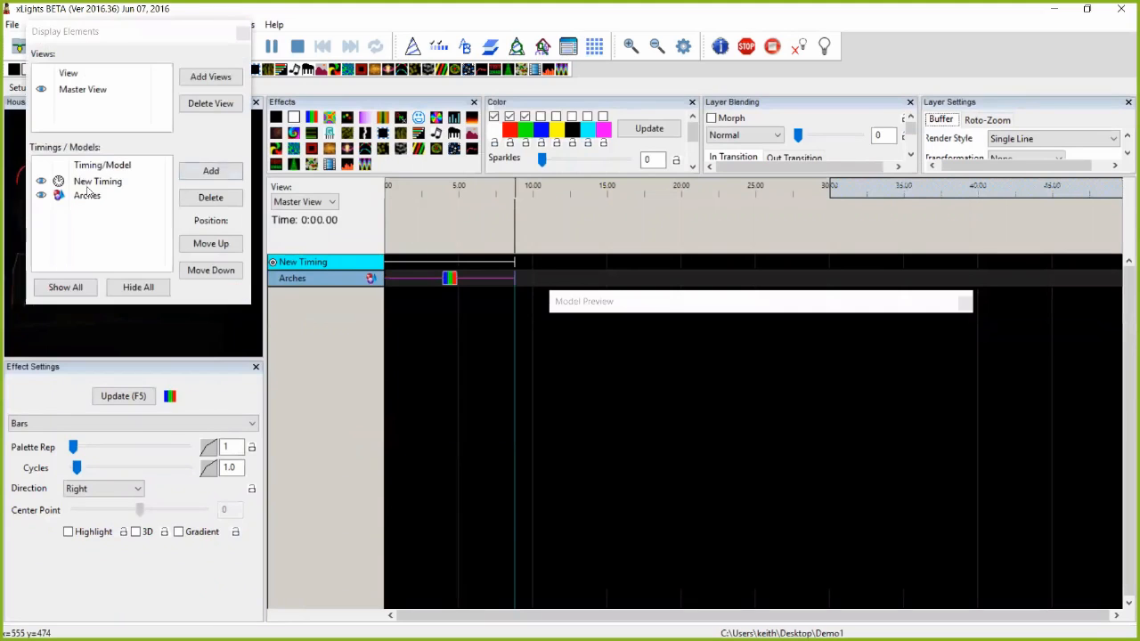
{"action": "left_click", "coordinate": [205, 170]}
{"action": "left_click", "coordinate": [51, 205]}
{"action": "left_click", "coordinate": [86, 395]}
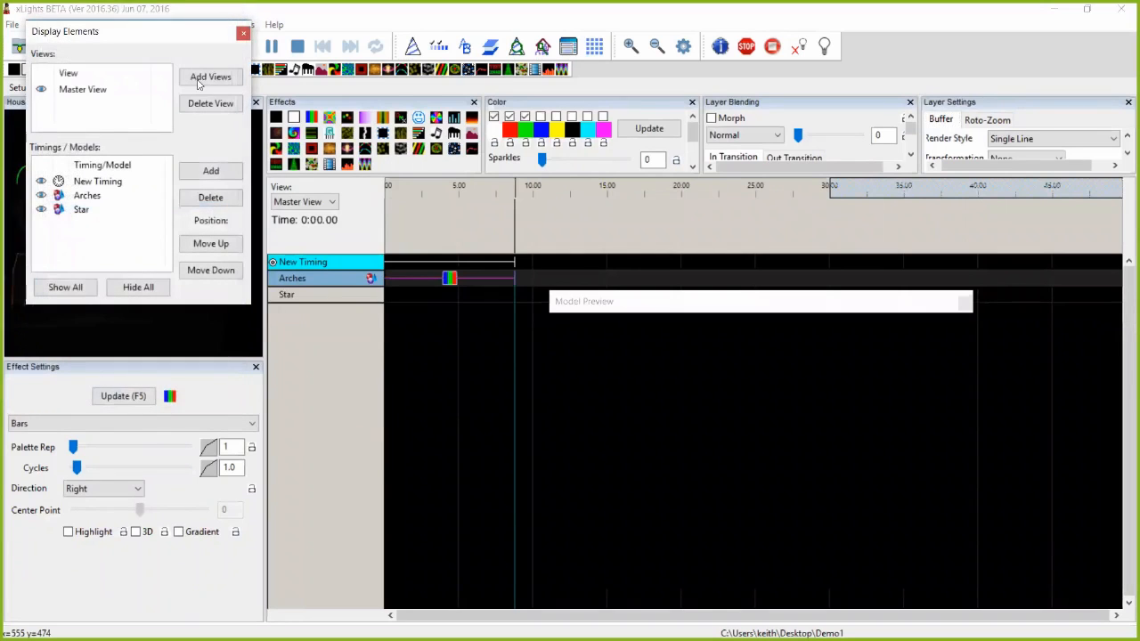
- Add a Bars effect to the Star row and compare its Single Line and Default render styles, ending on Default
{"action": "key", "text": "Escape"}
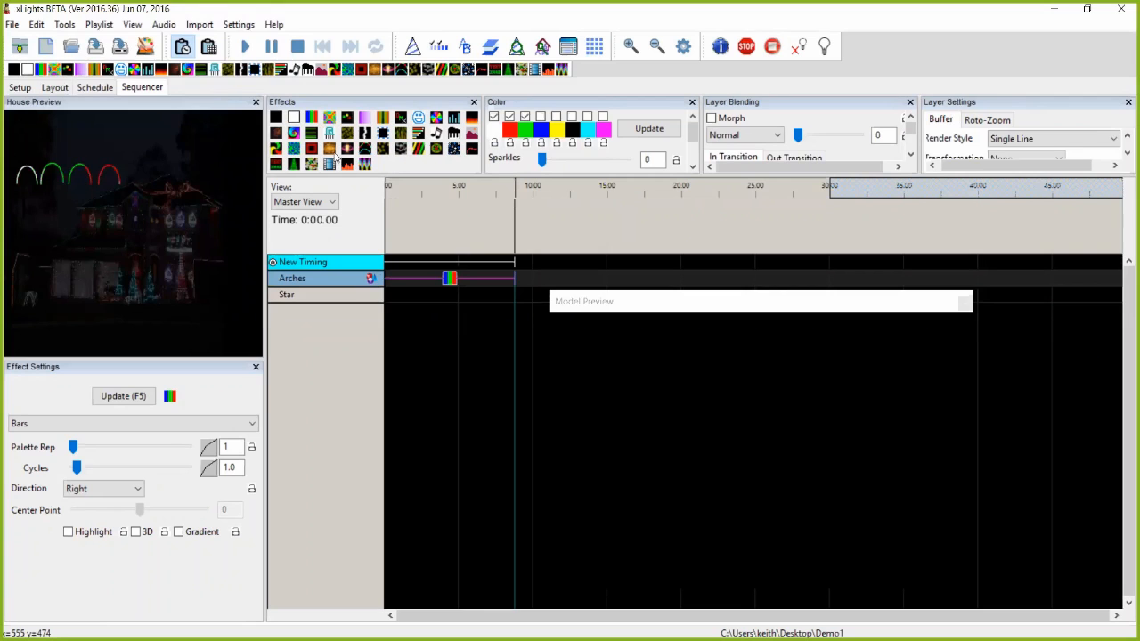
{"action": "left_click_drag", "start_coordinate": [330, 133], "coordinate": [447, 295]}
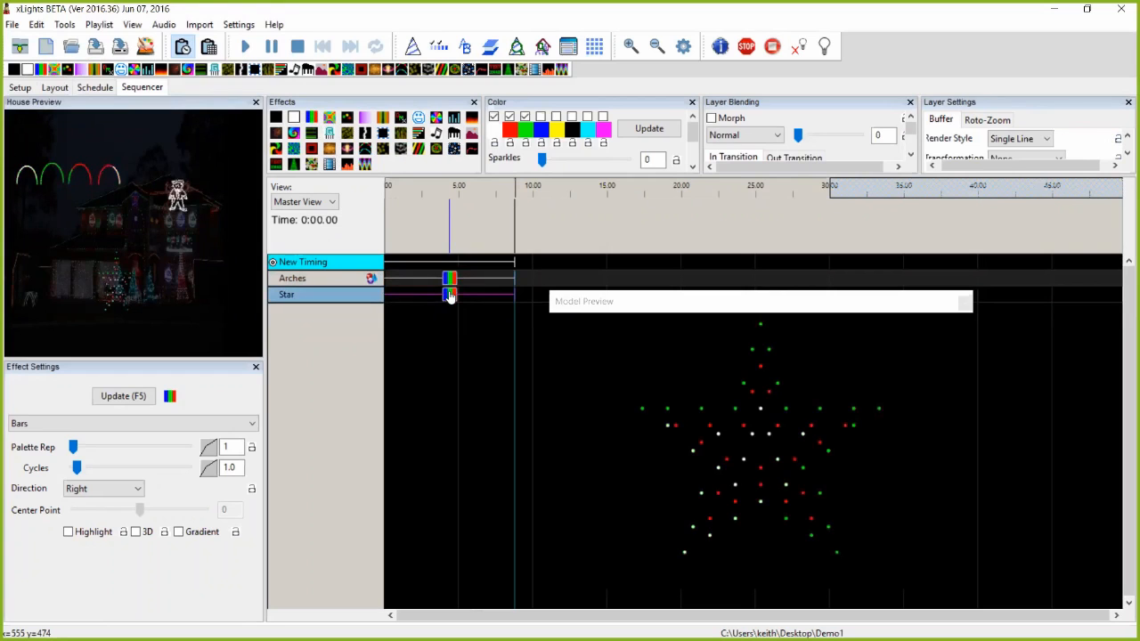
{"action": "left_click", "coordinate": [1035, 139]}
{"action": "left_click", "coordinate": [1003, 154]}
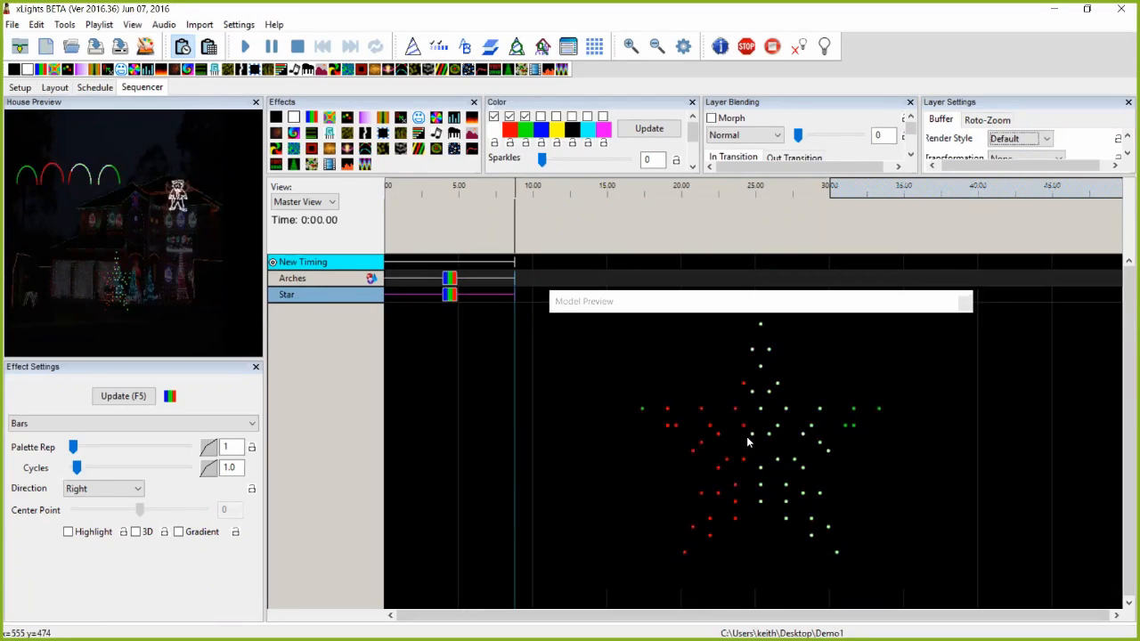
{"action": "left_click", "coordinate": [1037, 140]}
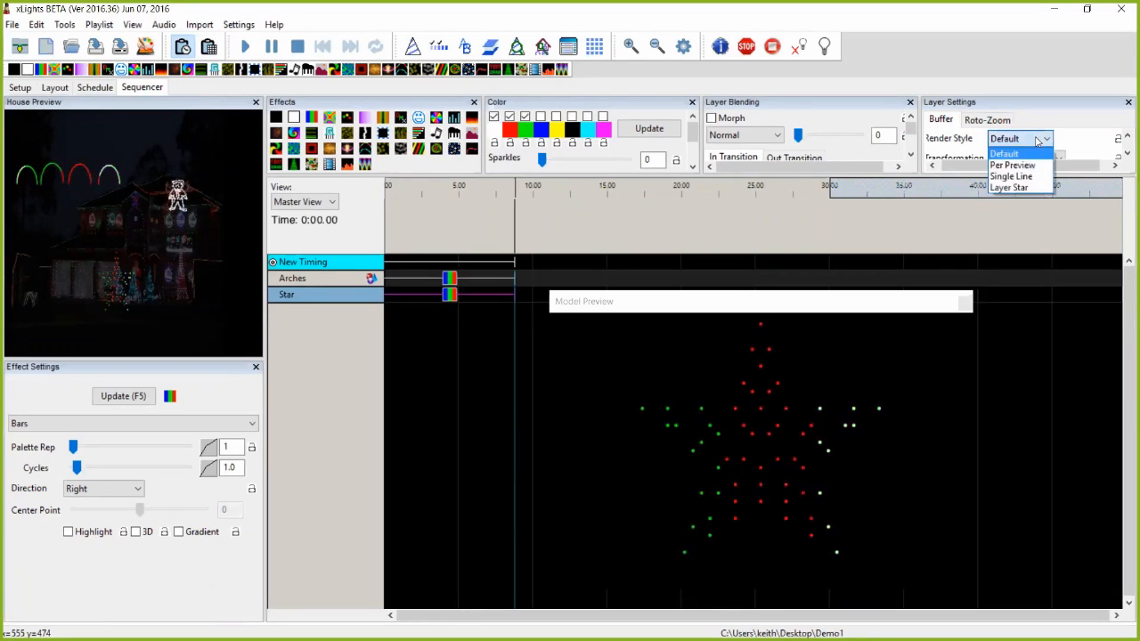
{"action": "left_click", "coordinate": [1021, 176]}
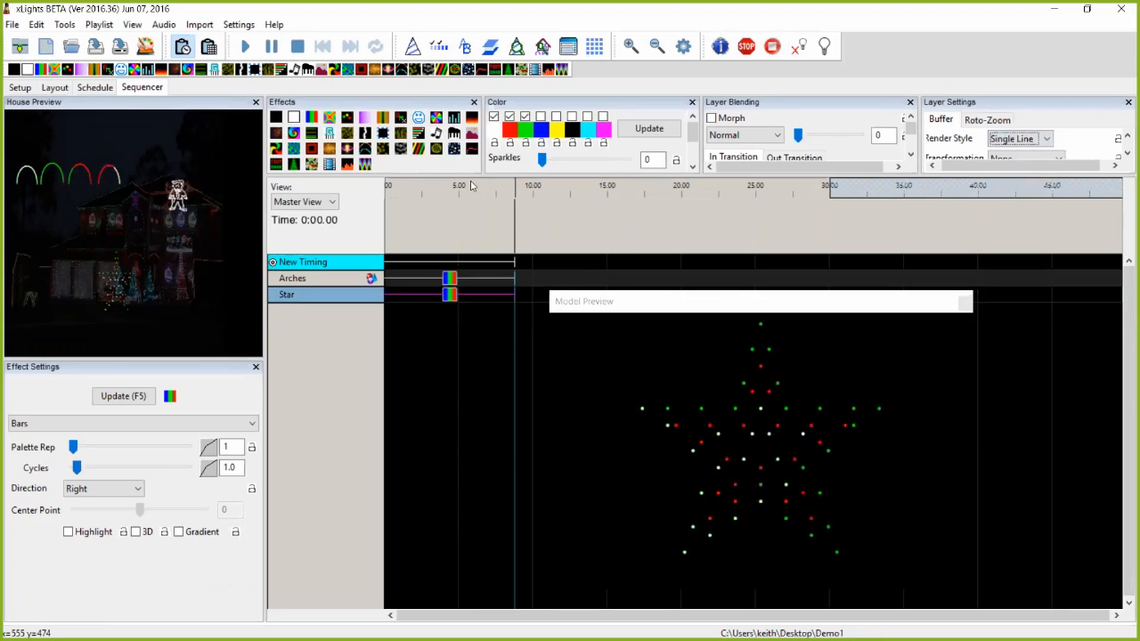
{"action": "left_click", "coordinate": [1031, 141]}
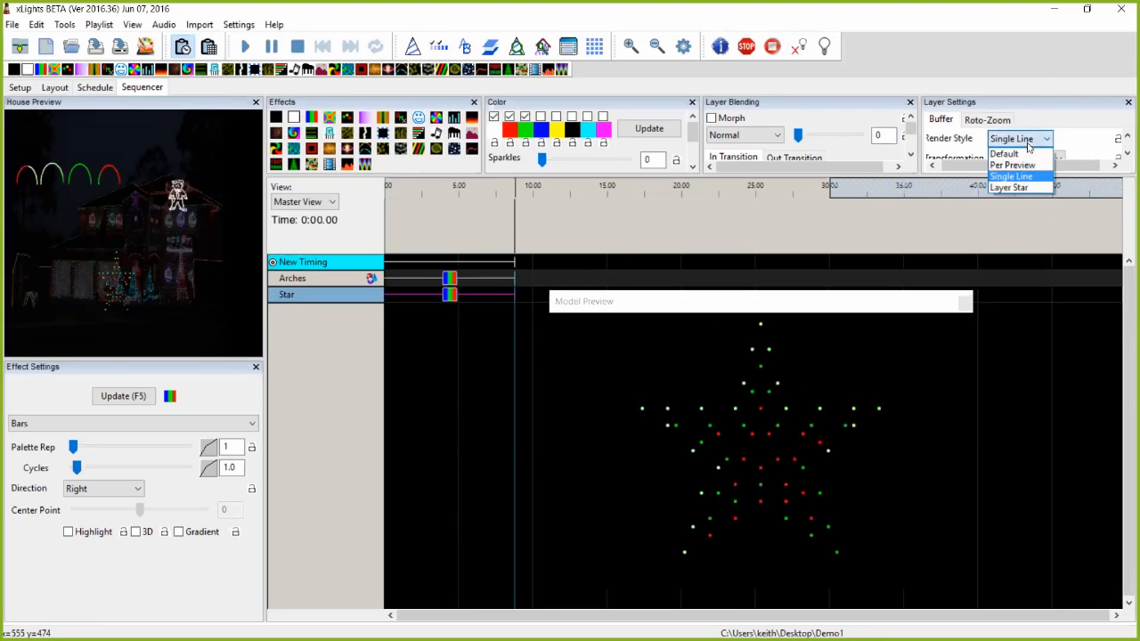
{"action": "left_click", "coordinate": [1010, 155]}
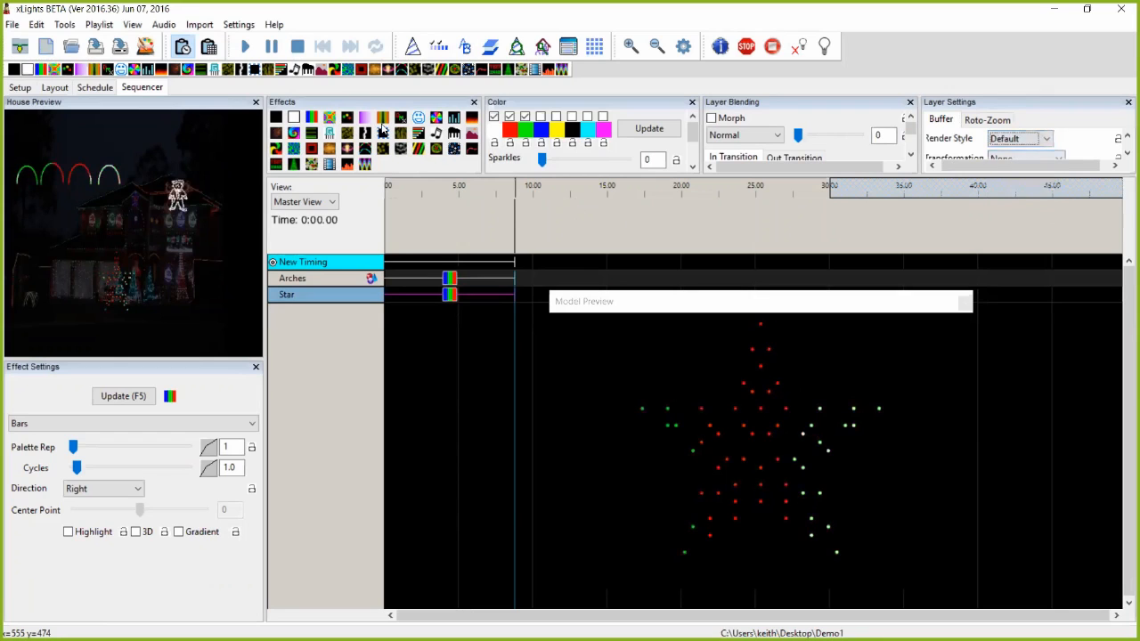
- Replace the Star row's Bars effect with a Morph effect spanning the first timing interval and set its render style to Single Line
{"action": "left_click_drag", "start_coordinate": [418, 134], "coordinate": [450, 297]}
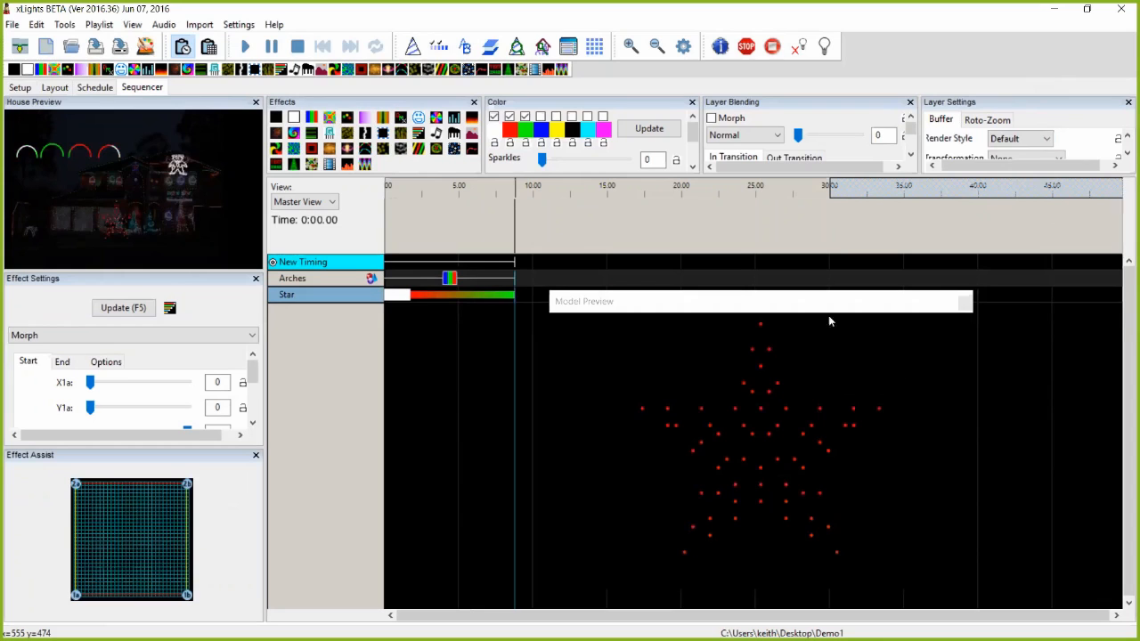
{"action": "left_click", "coordinate": [1023, 143]}
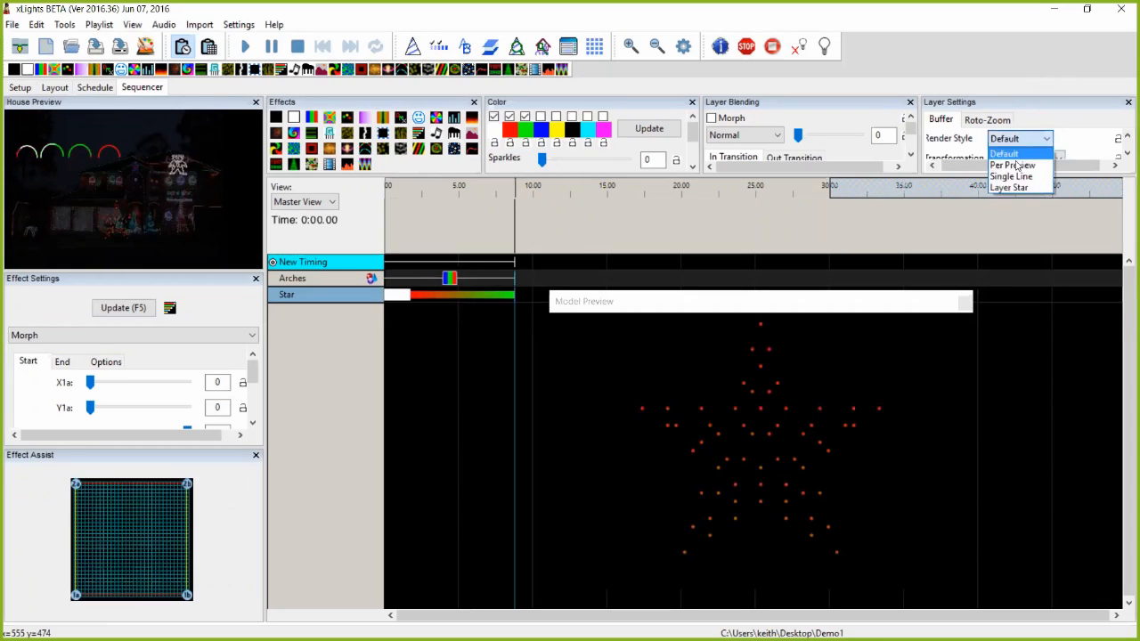
{"action": "left_click", "coordinate": [1010, 176]}
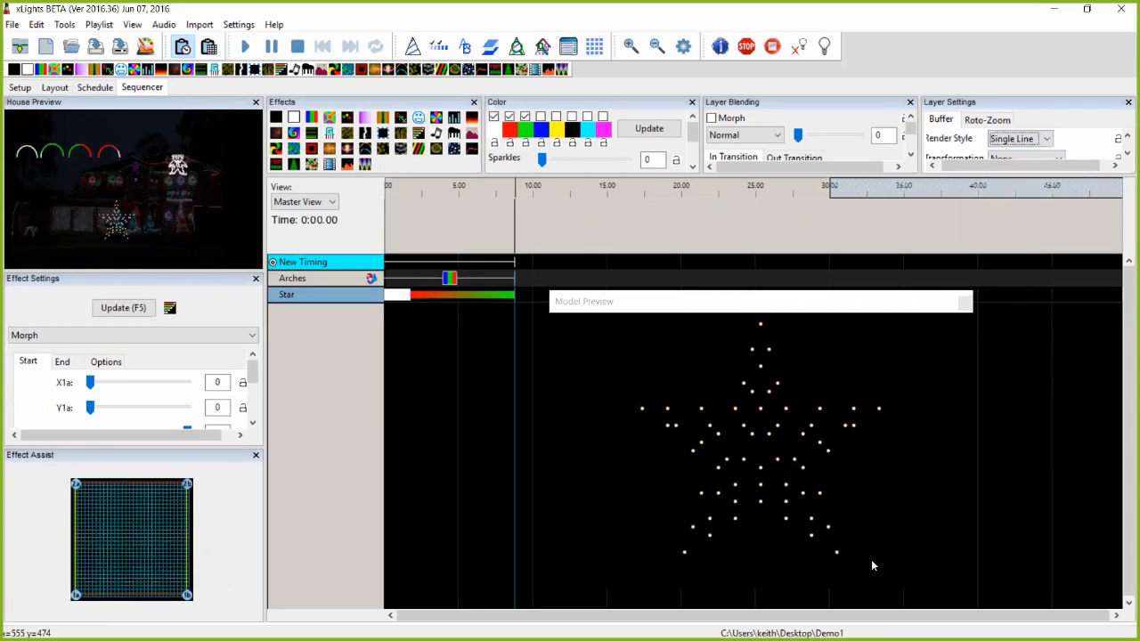
- Apply the Full Sweep Right quickset to the star's Morph effect
{"action": "left_click", "coordinate": [430, 297]}
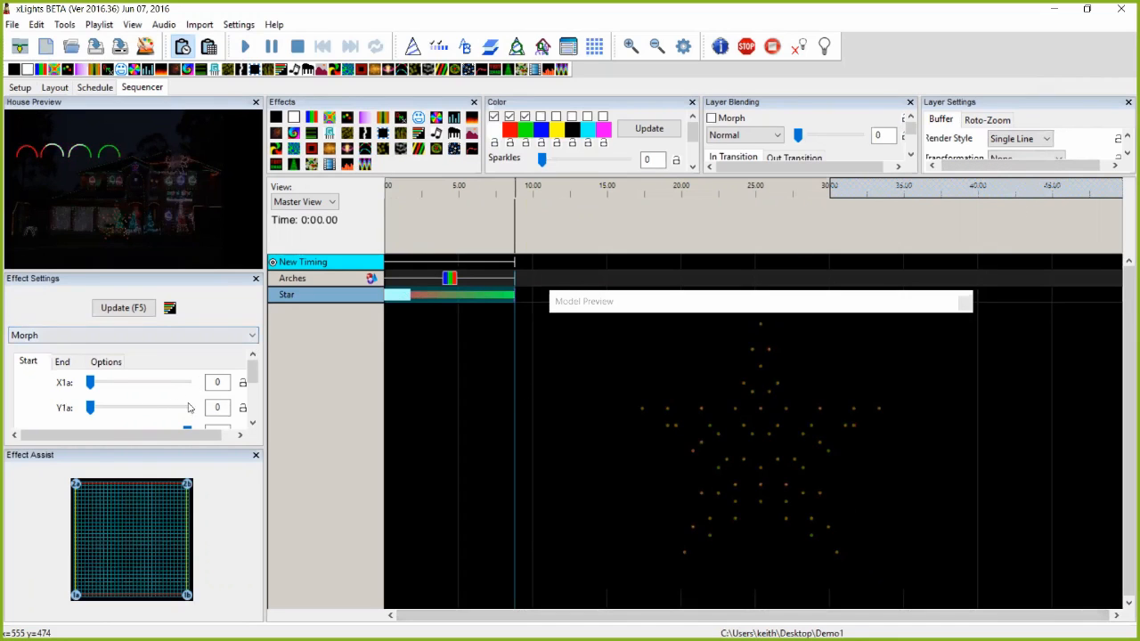
{"action": "left_click", "coordinate": [252, 424]}
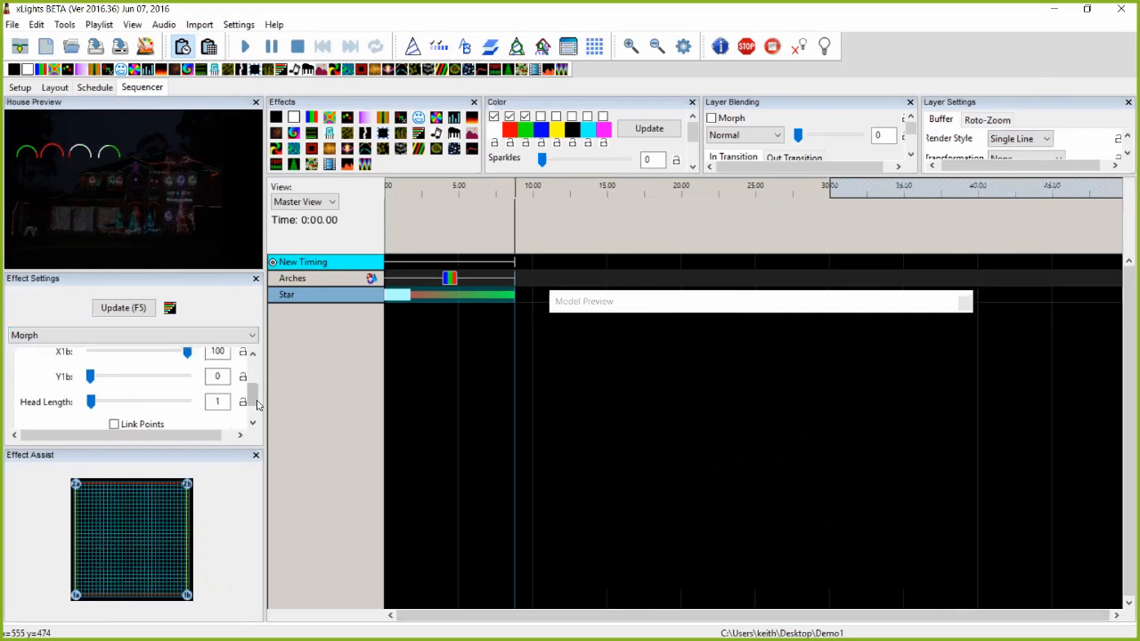
{"action": "left_click", "coordinate": [254, 425]}
{"action": "left_click", "coordinate": [138, 408]}
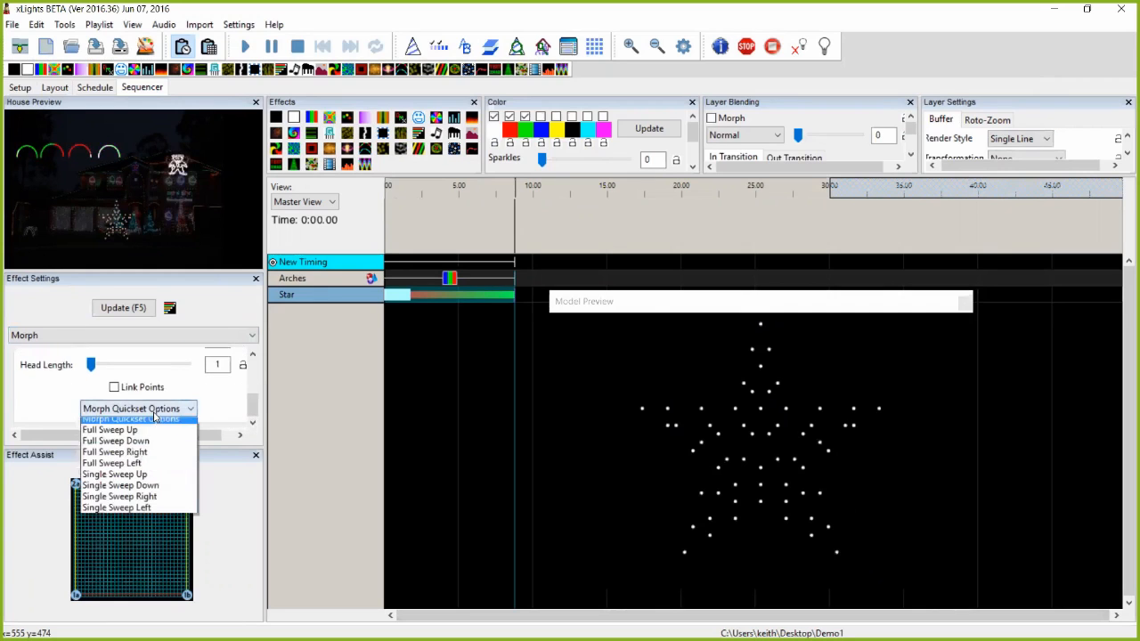
{"action": "left_click", "coordinate": [131, 458]}
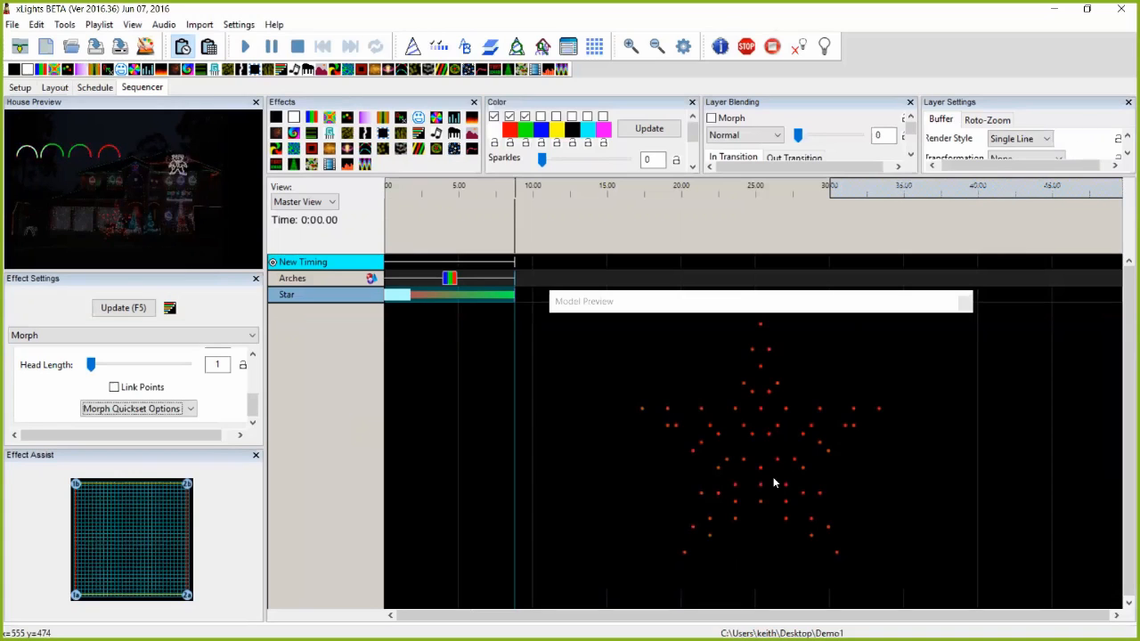
- Compare the Layer Star and Per Preview render styles on the star's Morph effect, and leave it on Layer Star
{"action": "left_click", "coordinate": [1026, 140]}
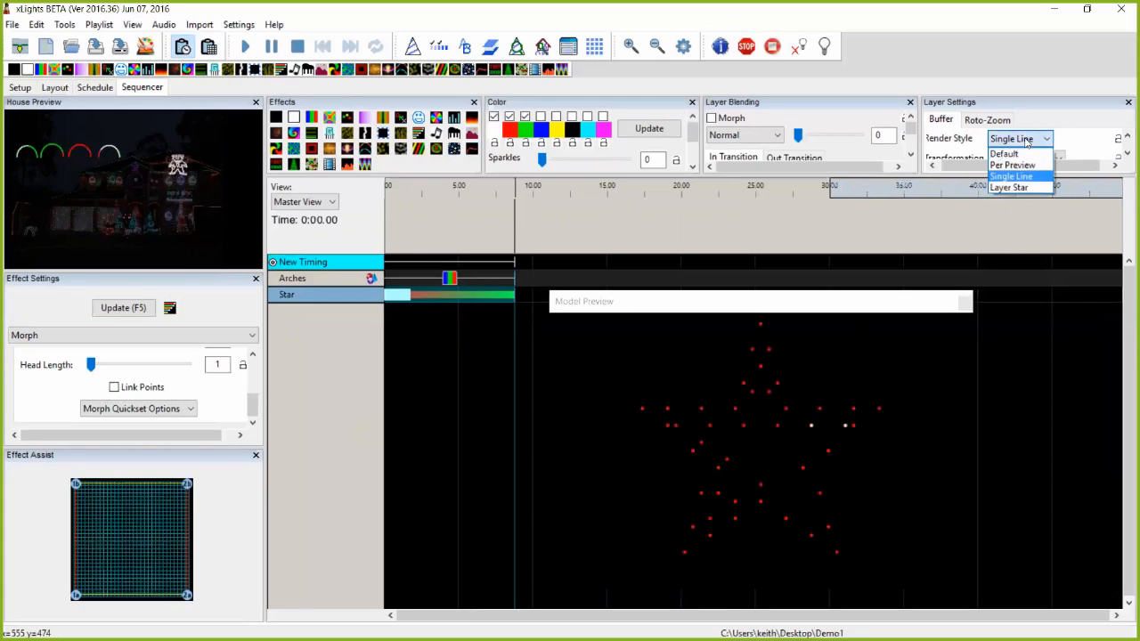
{"action": "left_click", "coordinate": [1012, 189]}
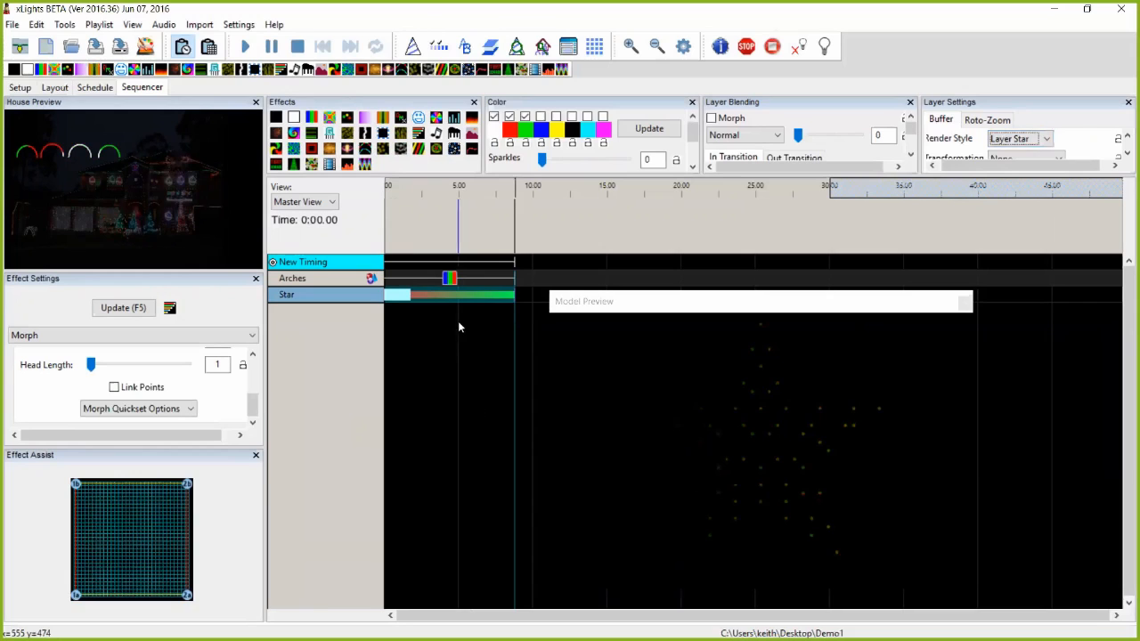
{"action": "left_click", "coordinate": [449, 295]}
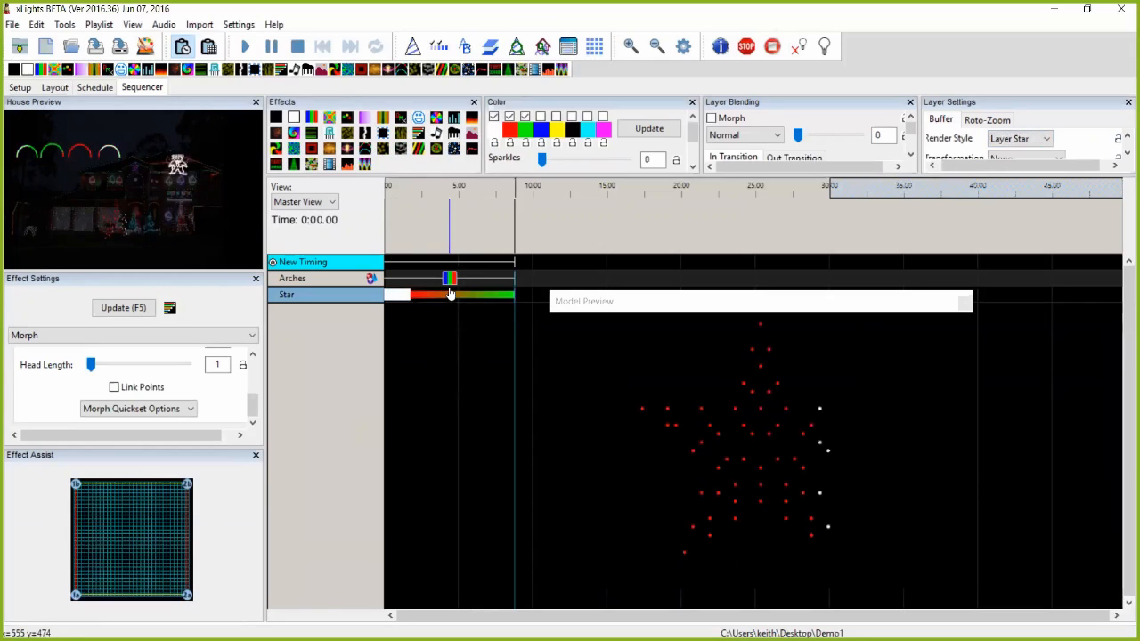
{"action": "left_click", "coordinate": [1028, 139]}
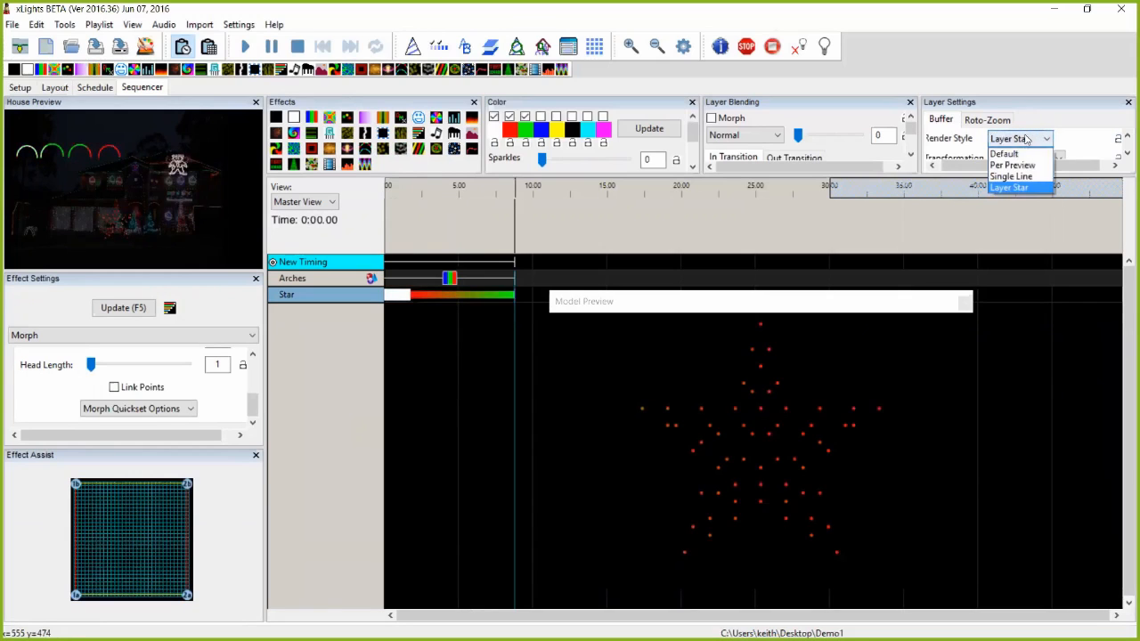
{"action": "left_click", "coordinate": [1015, 166]}
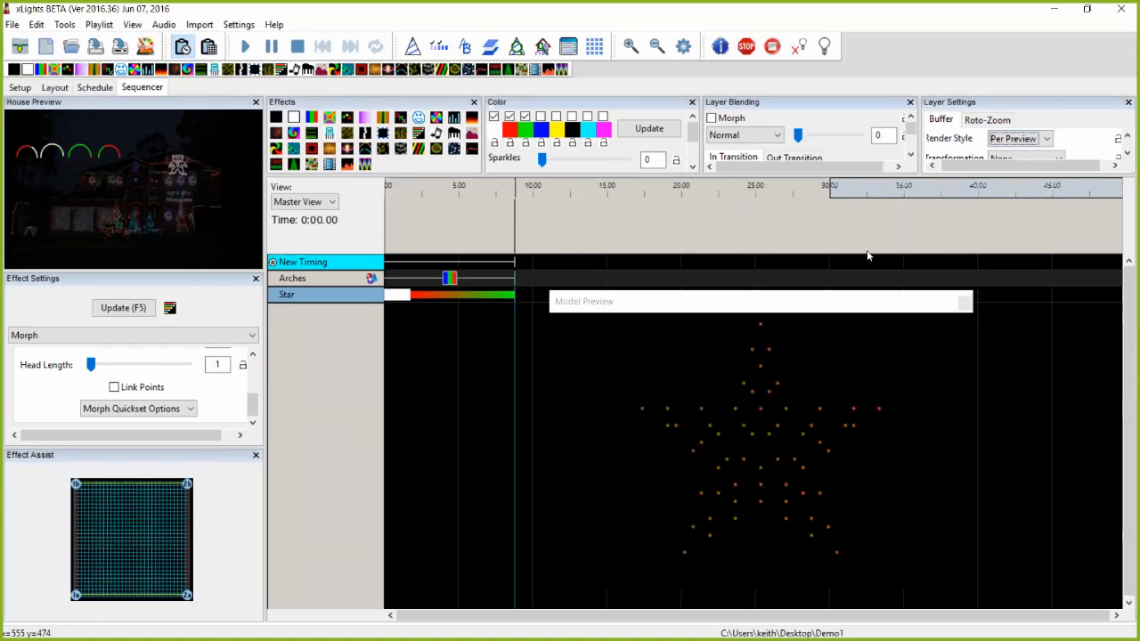
{"action": "left_click", "coordinate": [1024, 138]}
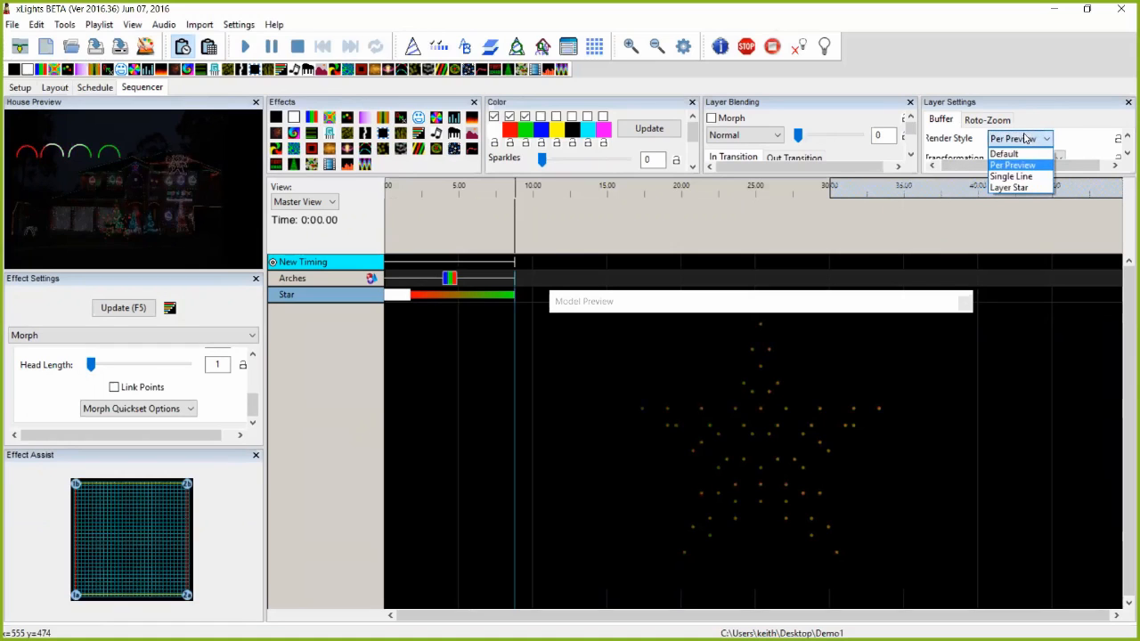
{"action": "left_click", "coordinate": [1007, 187]}
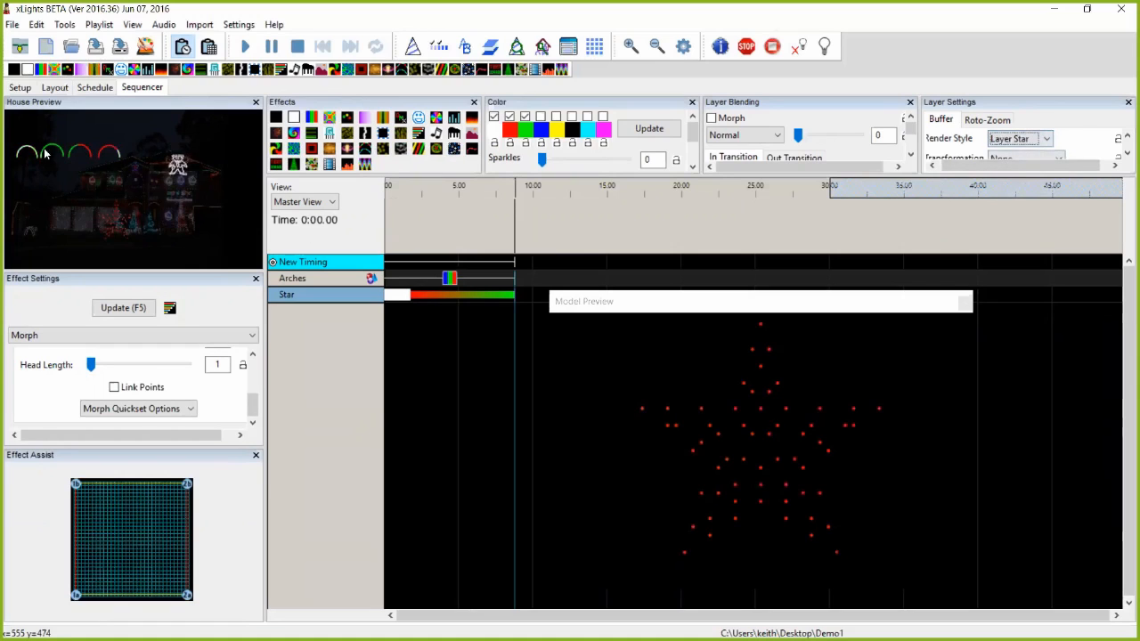
- Examine the Default Layout Mode options of the WHole House group in the house layout
{"action": "left_click", "coordinate": [54, 87]}
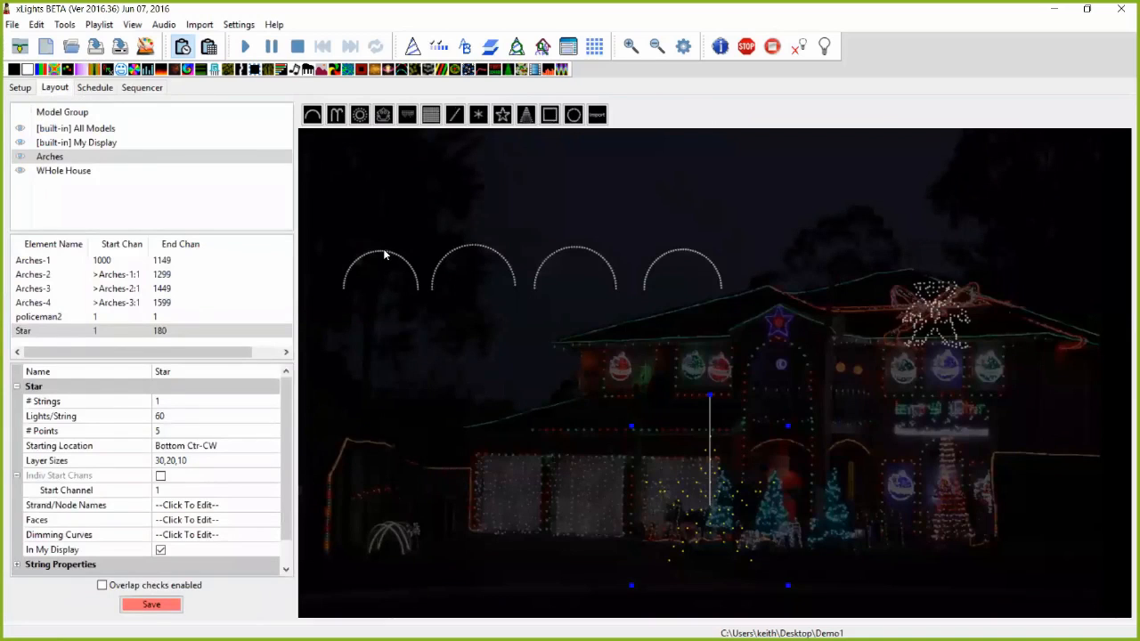
{"action": "left_click", "coordinate": [94, 170]}
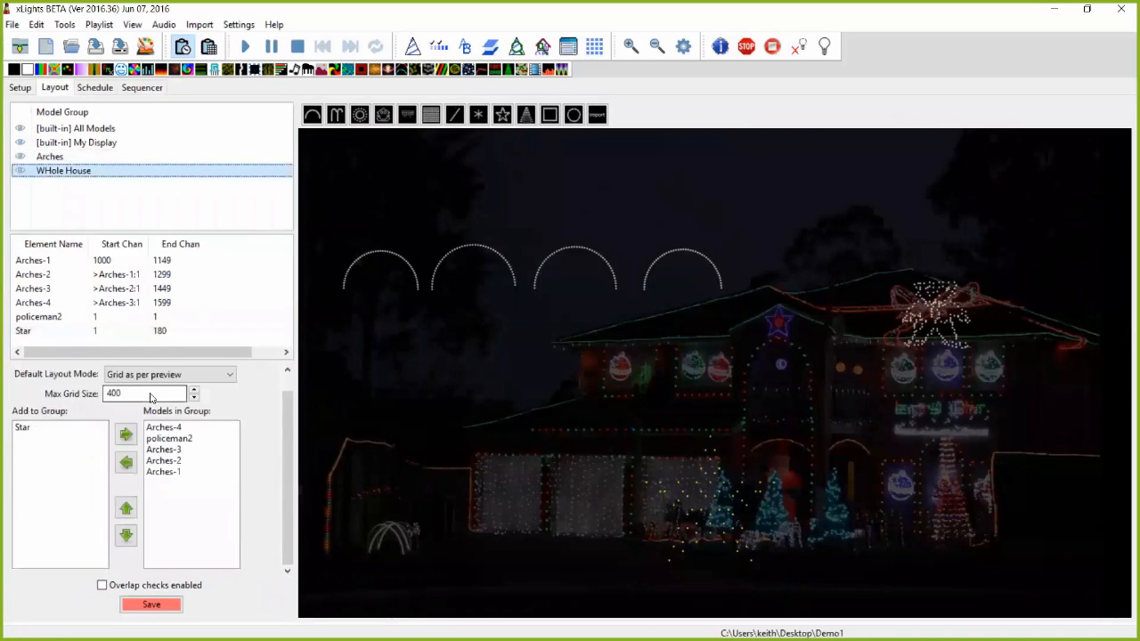
{"action": "left_click", "coordinate": [169, 374]}
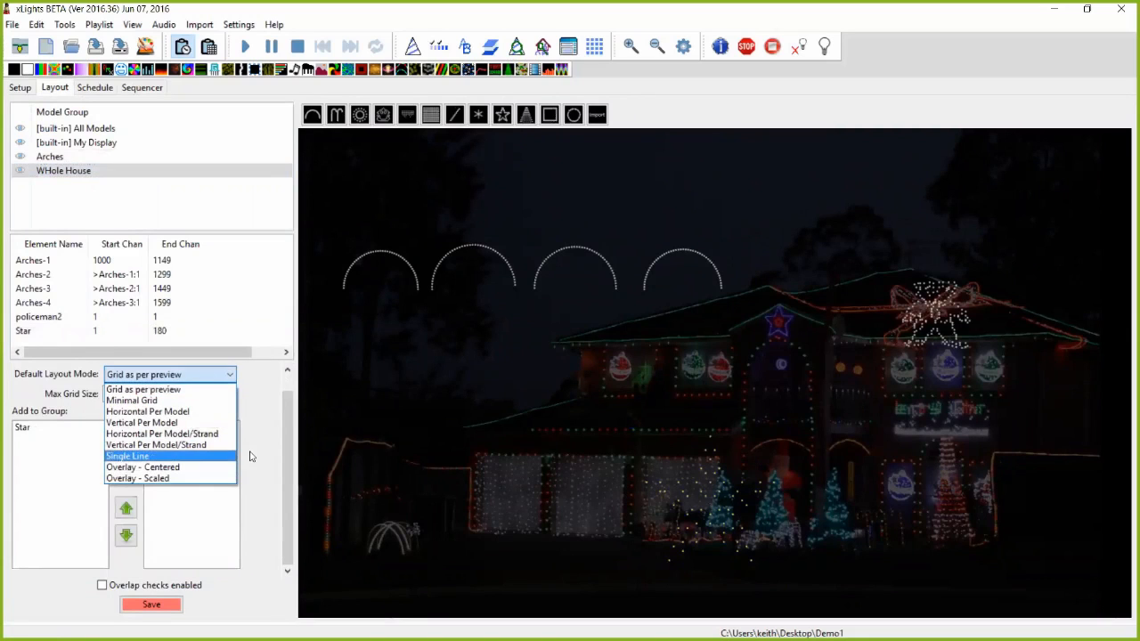
{"action": "left_click", "coordinate": [247, 448]}
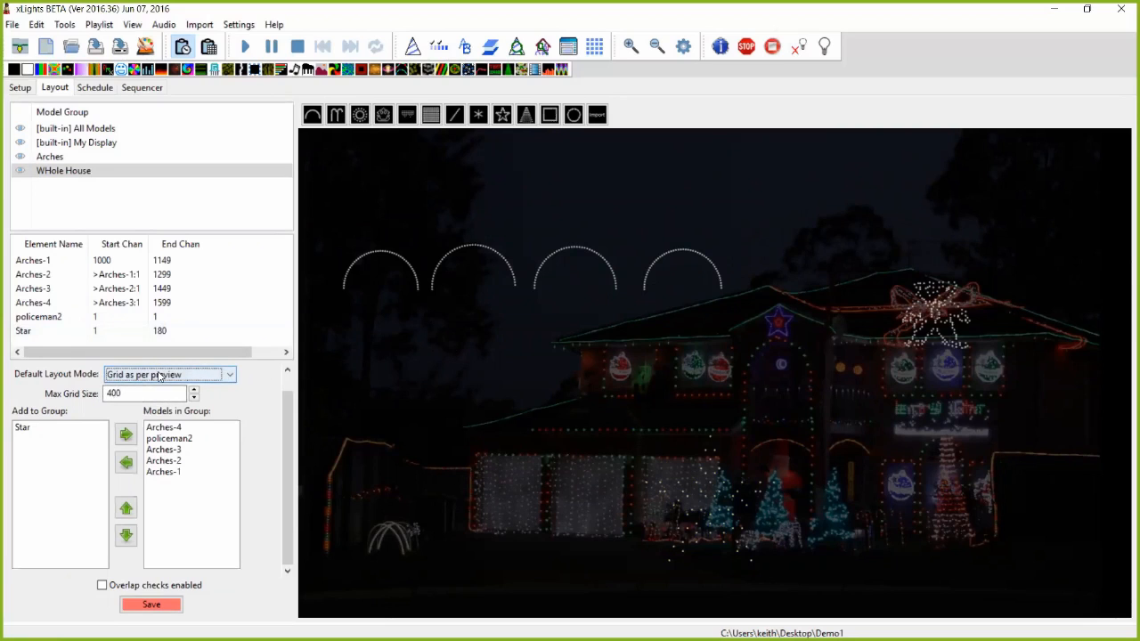
{"action": "left_click", "coordinate": [149, 88]}
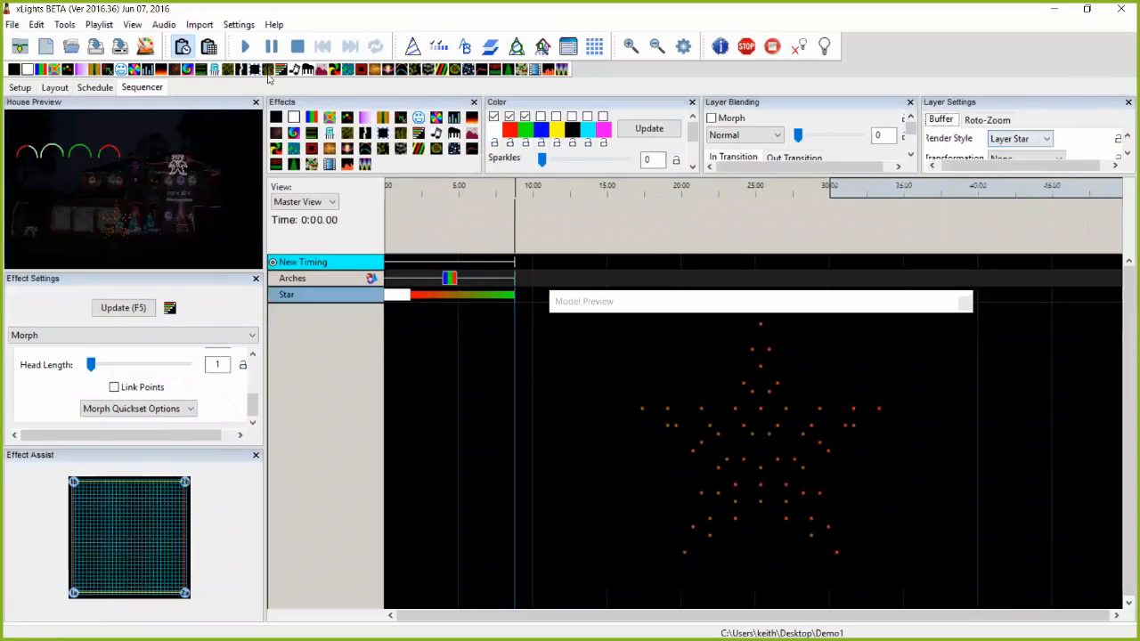
{"action": "left_click", "coordinate": [55, 88]}
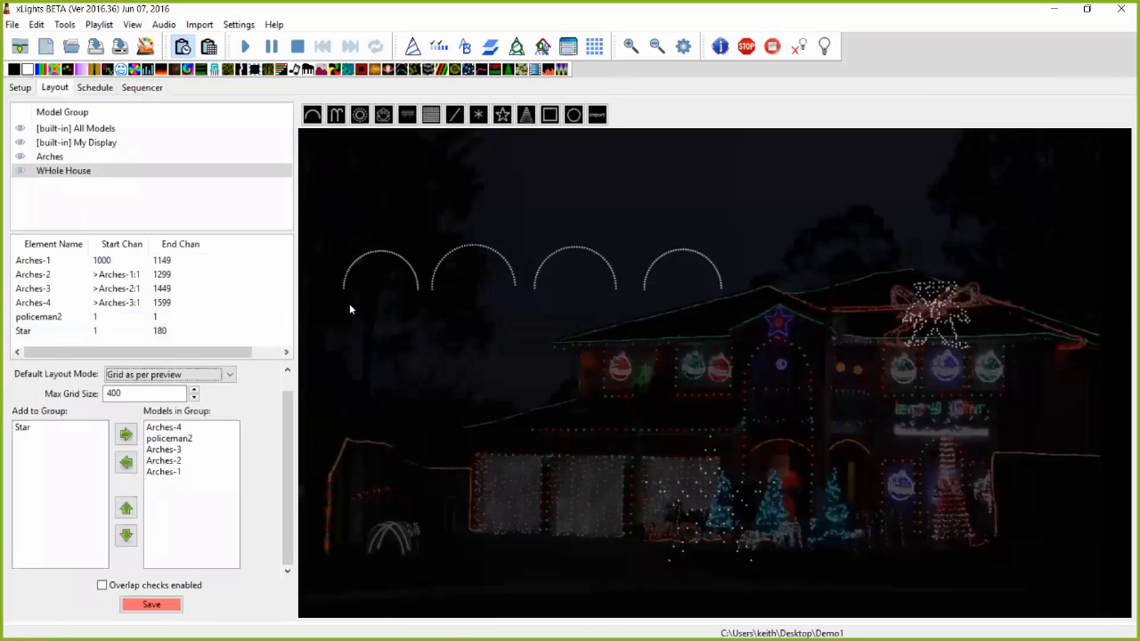
{"action": "left_click", "coordinate": [500, 397]}
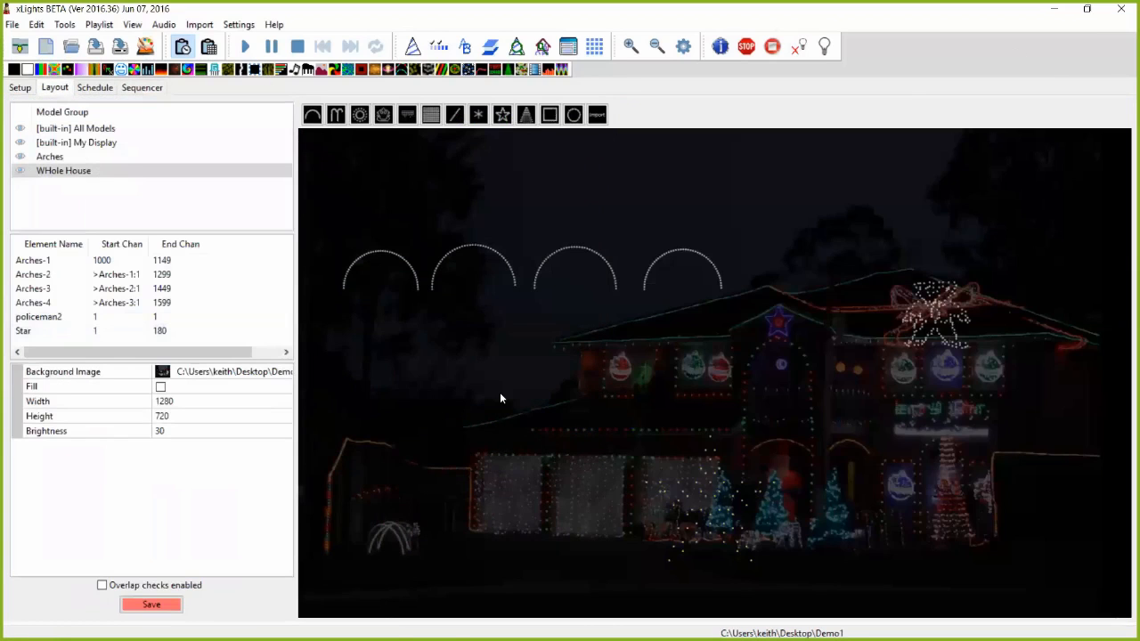
- Minimize the current xLights window, switch to Code::Blocks and run the xLights 4.0 project's MinGW_Release build
{"action": "left_click", "coordinate": [1055, 11]}
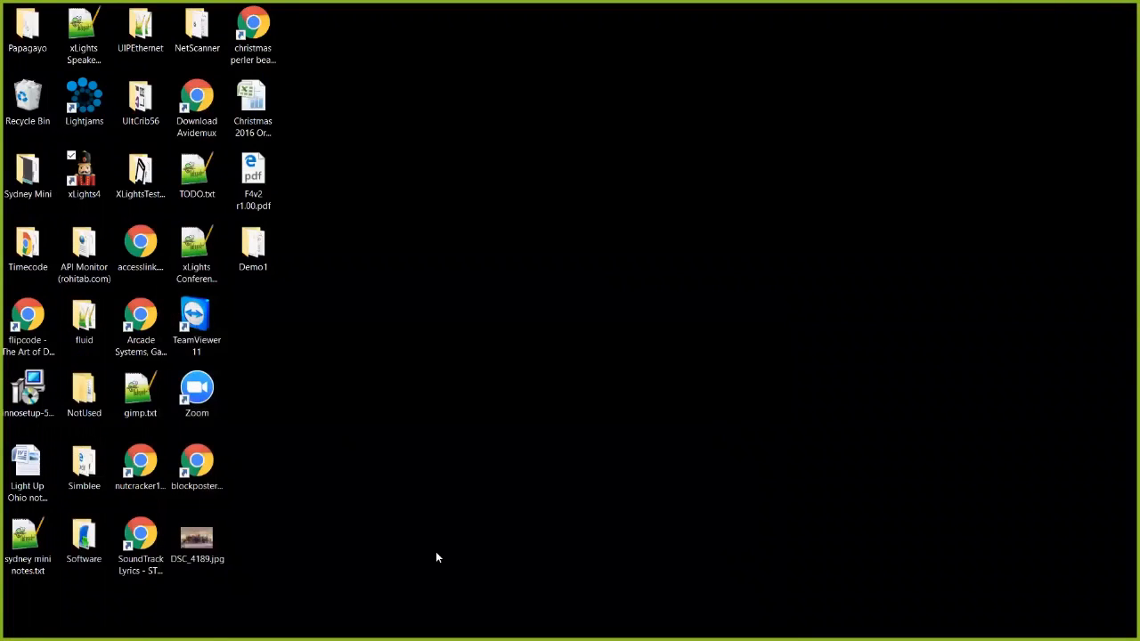
{"action": "key", "text": "alt+Tab"}
{"action": "key", "text": "alt+Tab"}
{"action": "key", "text": "alt+Tab"}
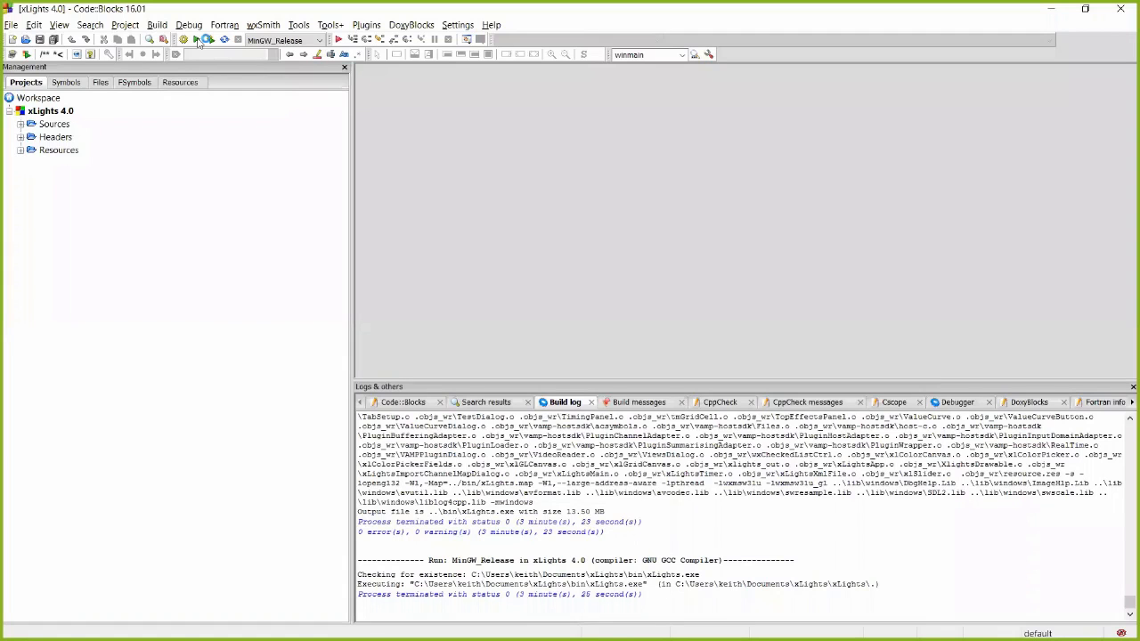
{"action": "left_click", "coordinate": [198, 40]}
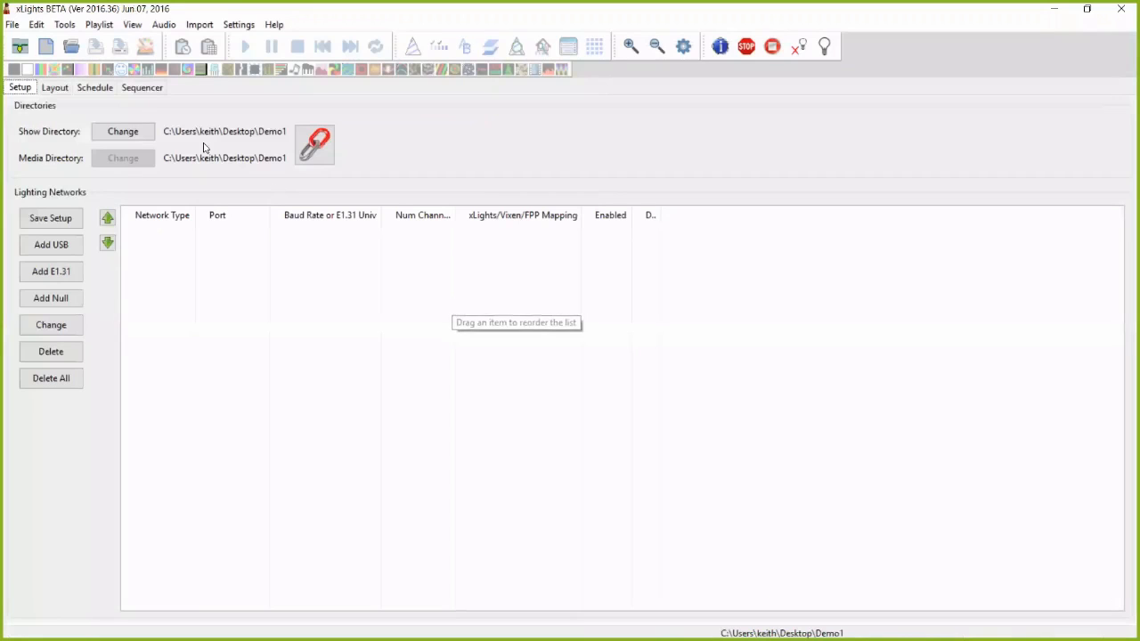
- Open the house layout in the new build and examine the available Preview options, keeping Default
{"action": "left_click", "coordinate": [58, 89]}
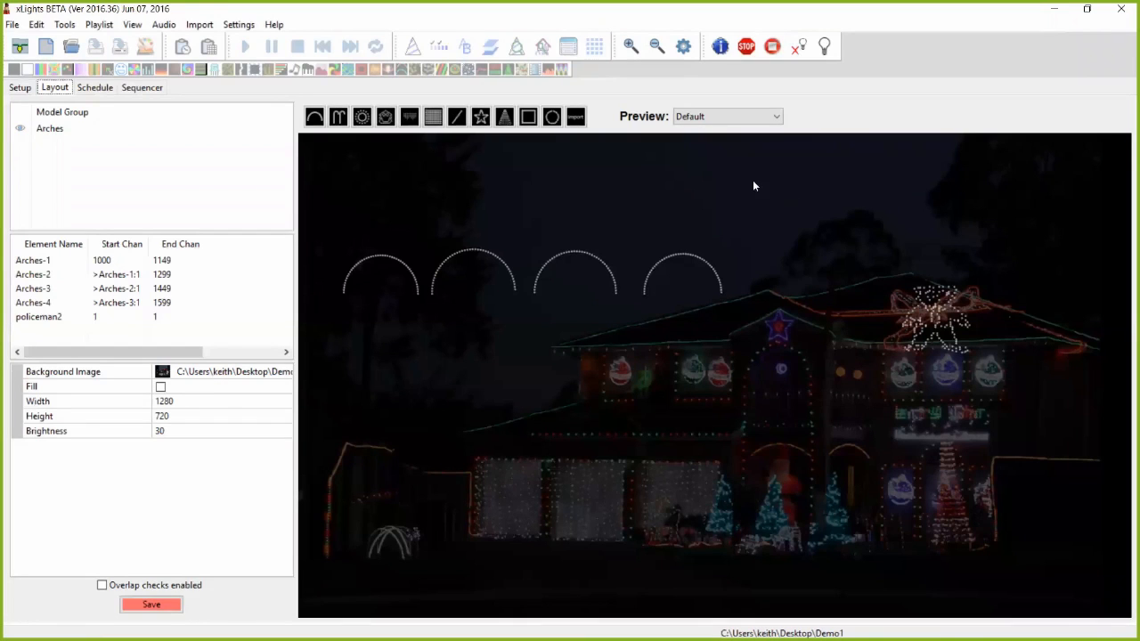
{"action": "left_click", "coordinate": [457, 118]}
{"action": "left_click", "coordinate": [719, 122]}
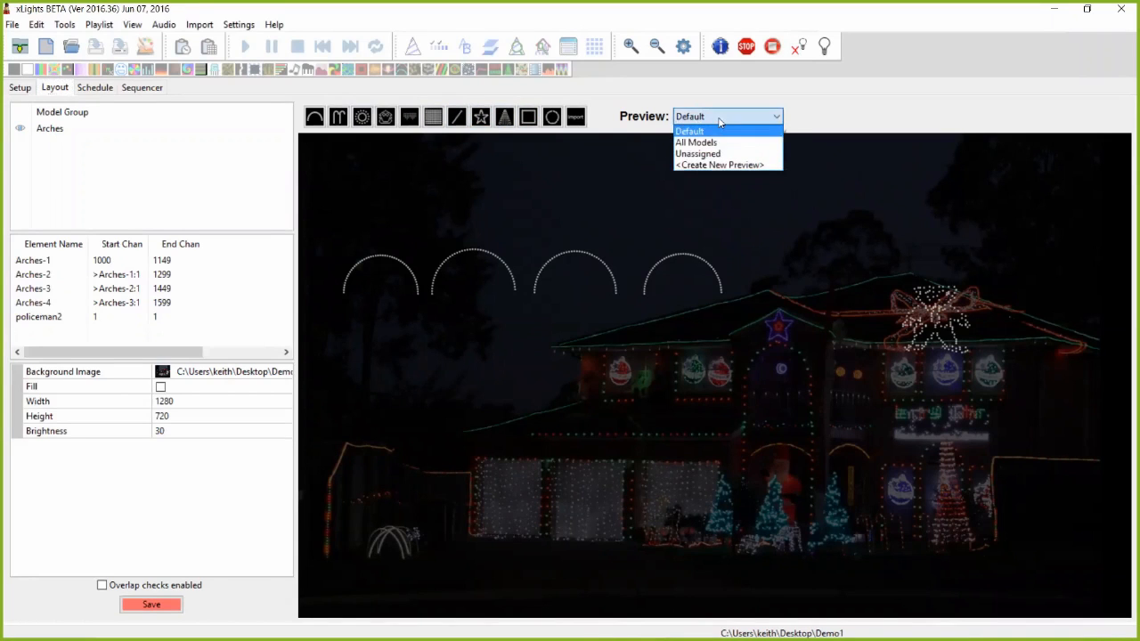
{"action": "left_click", "coordinate": [719, 120]}
{"action": "left_click", "coordinate": [721, 118]}
{"action": "left_click", "coordinate": [811, 223]}
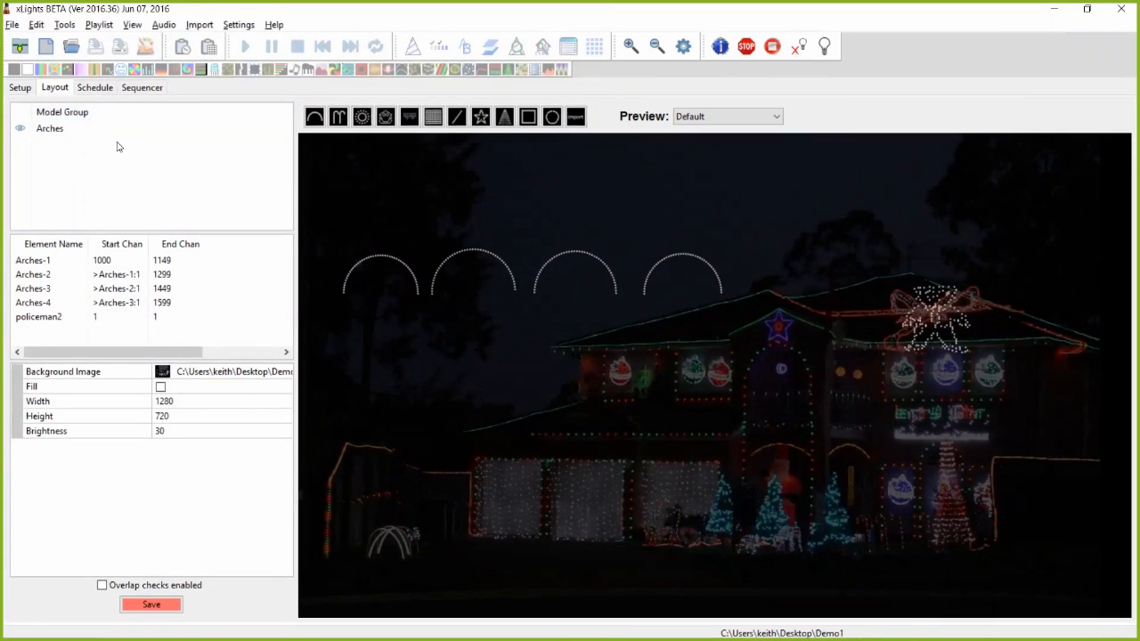
- Inspect the properties of the Arches-2 model, including its Preview assignment, and the settings of the Arches model group
{"action": "left_click", "coordinate": [447, 269]}
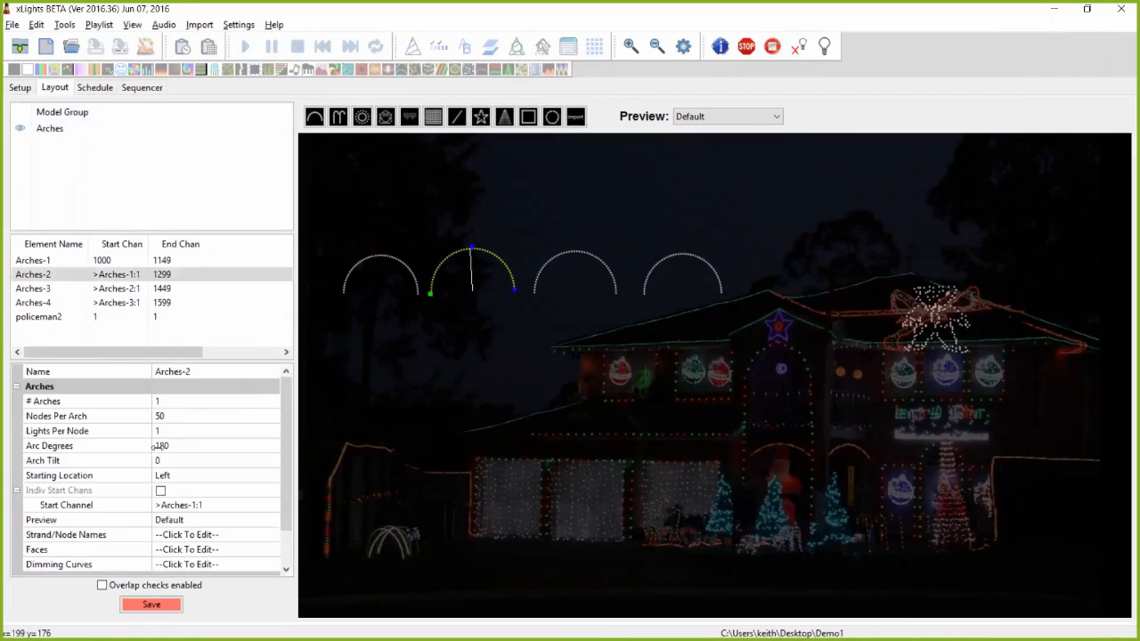
{"action": "left_click", "coordinate": [287, 550]}
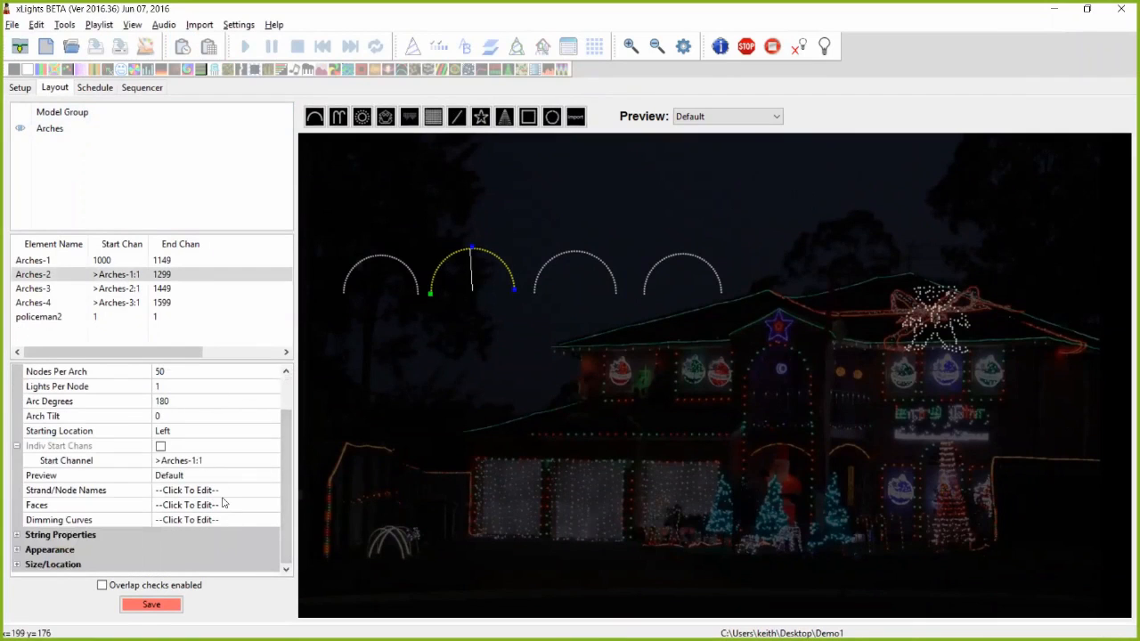
{"action": "scroll", "coordinate": [288, 428], "scroll_direction": "up", "scroll_amount": 2}
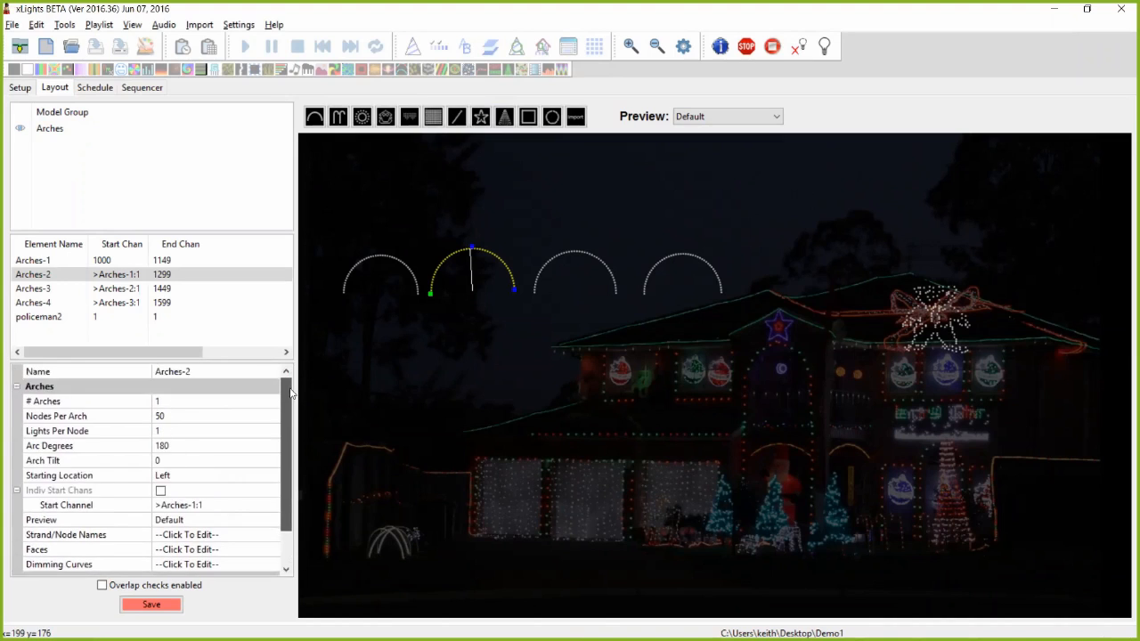
{"action": "left_click", "coordinate": [379, 366]}
{"action": "left_click", "coordinate": [79, 130]}
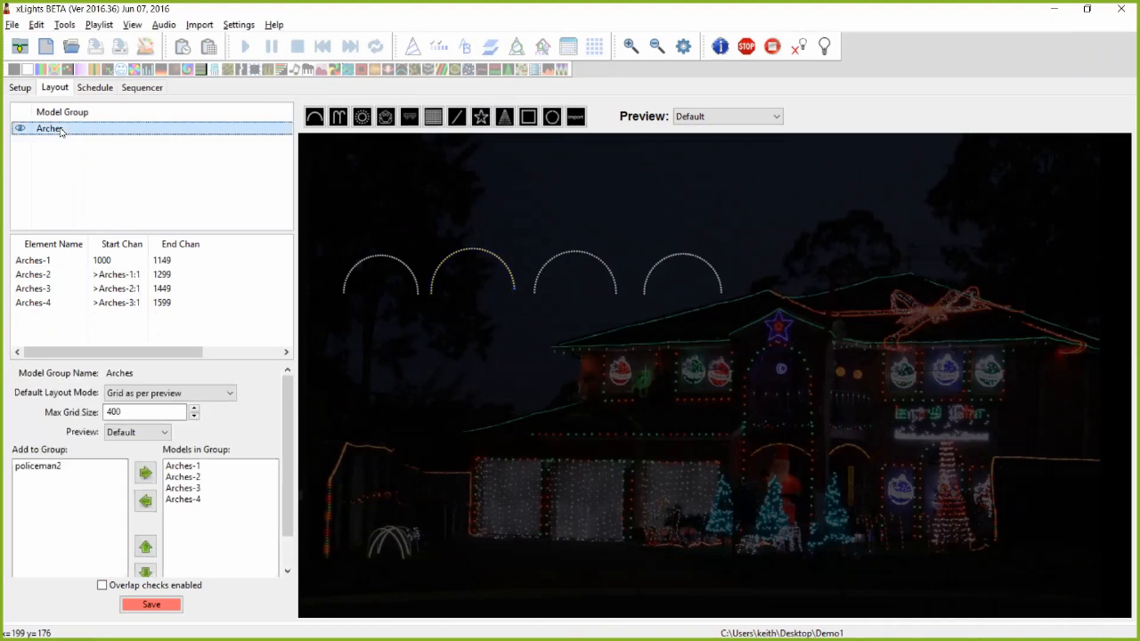
{"action": "left_click", "coordinate": [96, 168]}
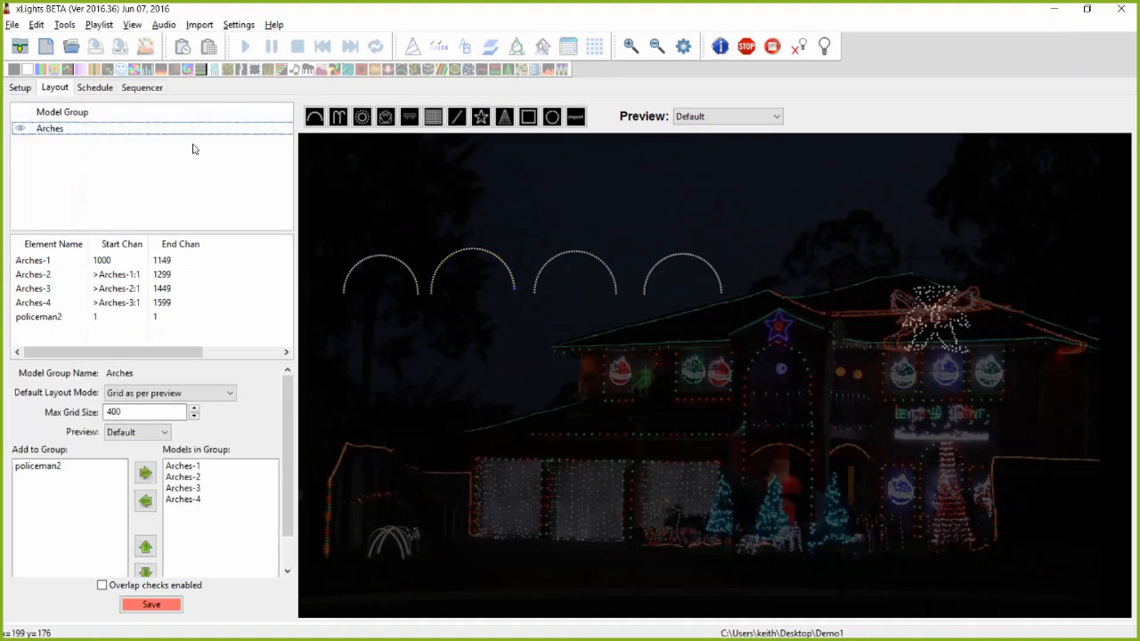
- Compare the model group list with the one in the other xLights window, and review the new build's layout previews again
{"action": "key", "text": "alt+Tab"}
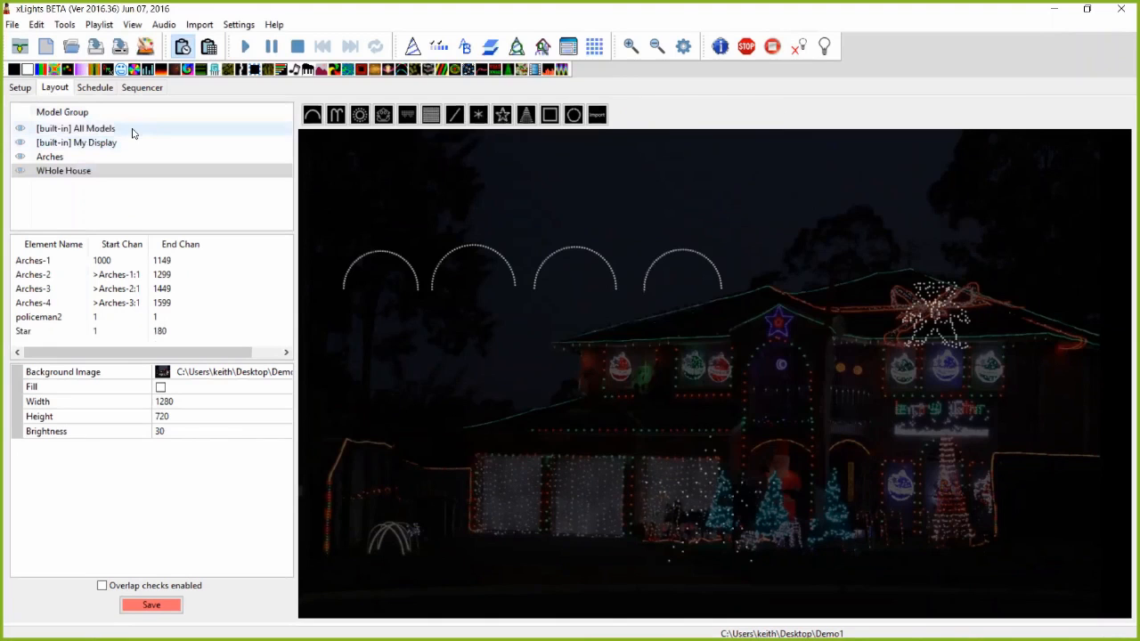
{"action": "key", "text": "alt+Tab"}
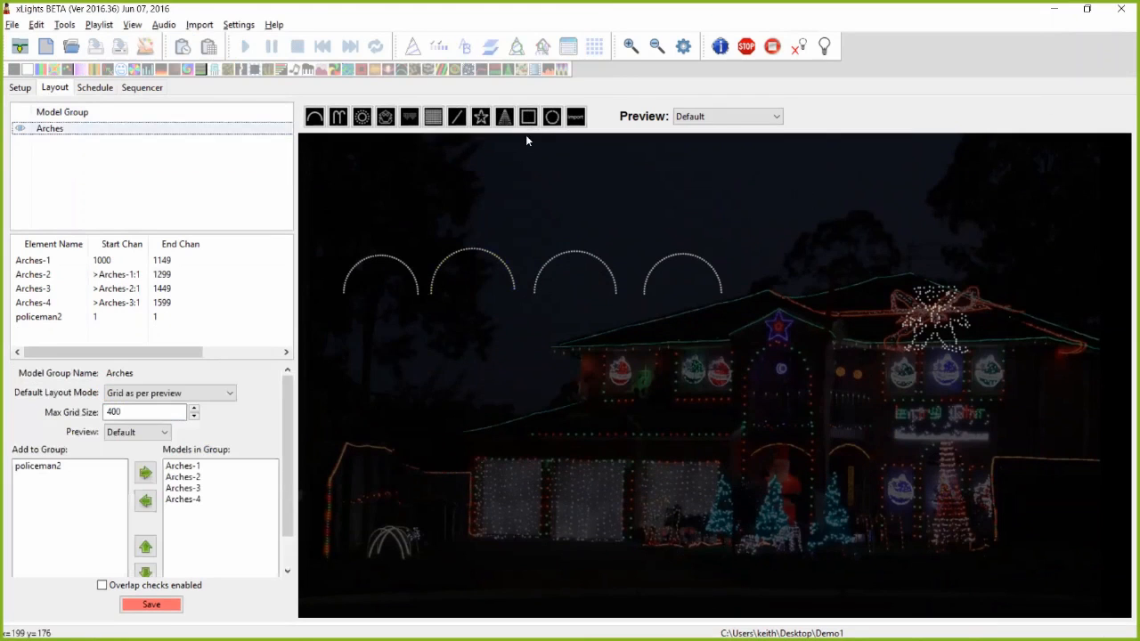
{"action": "left_click", "coordinate": [719, 116]}
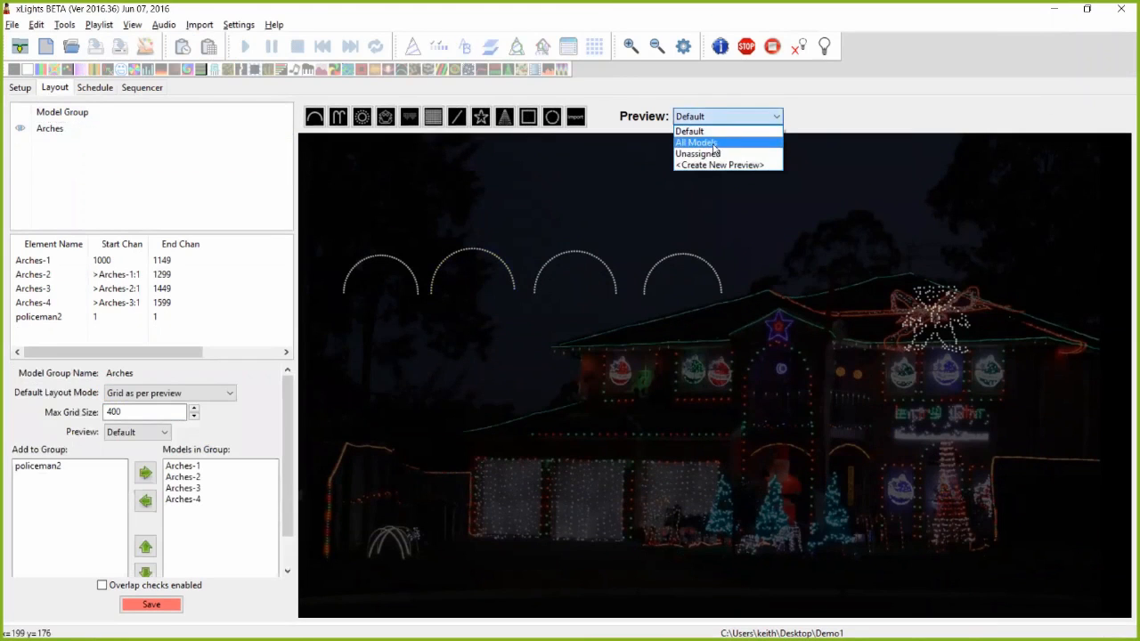
{"action": "left_click", "coordinate": [620, 203]}
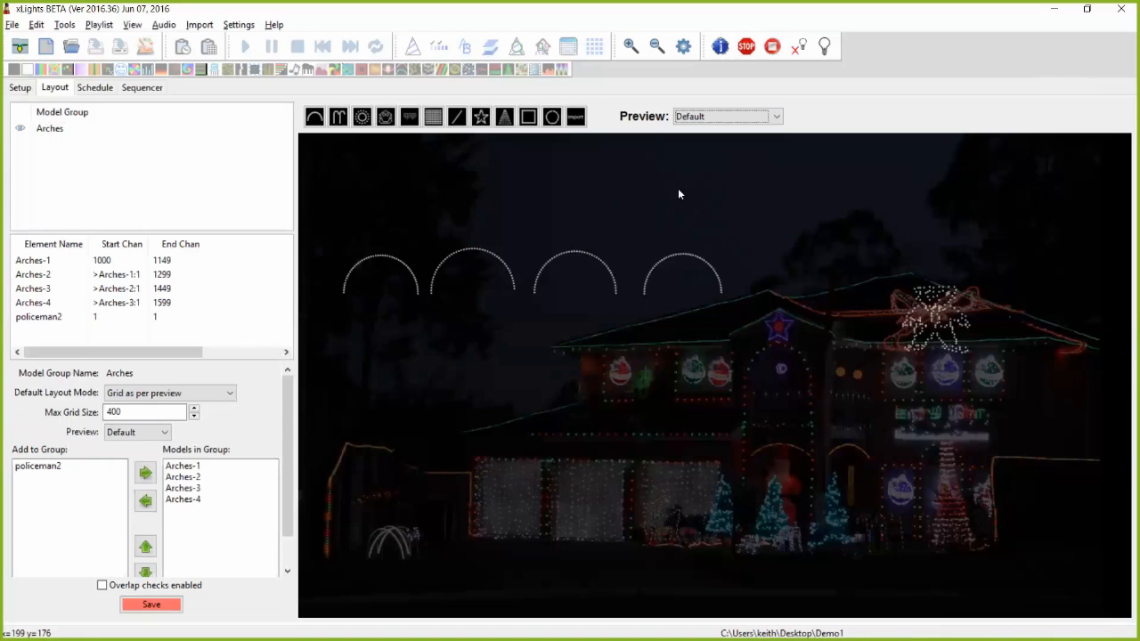